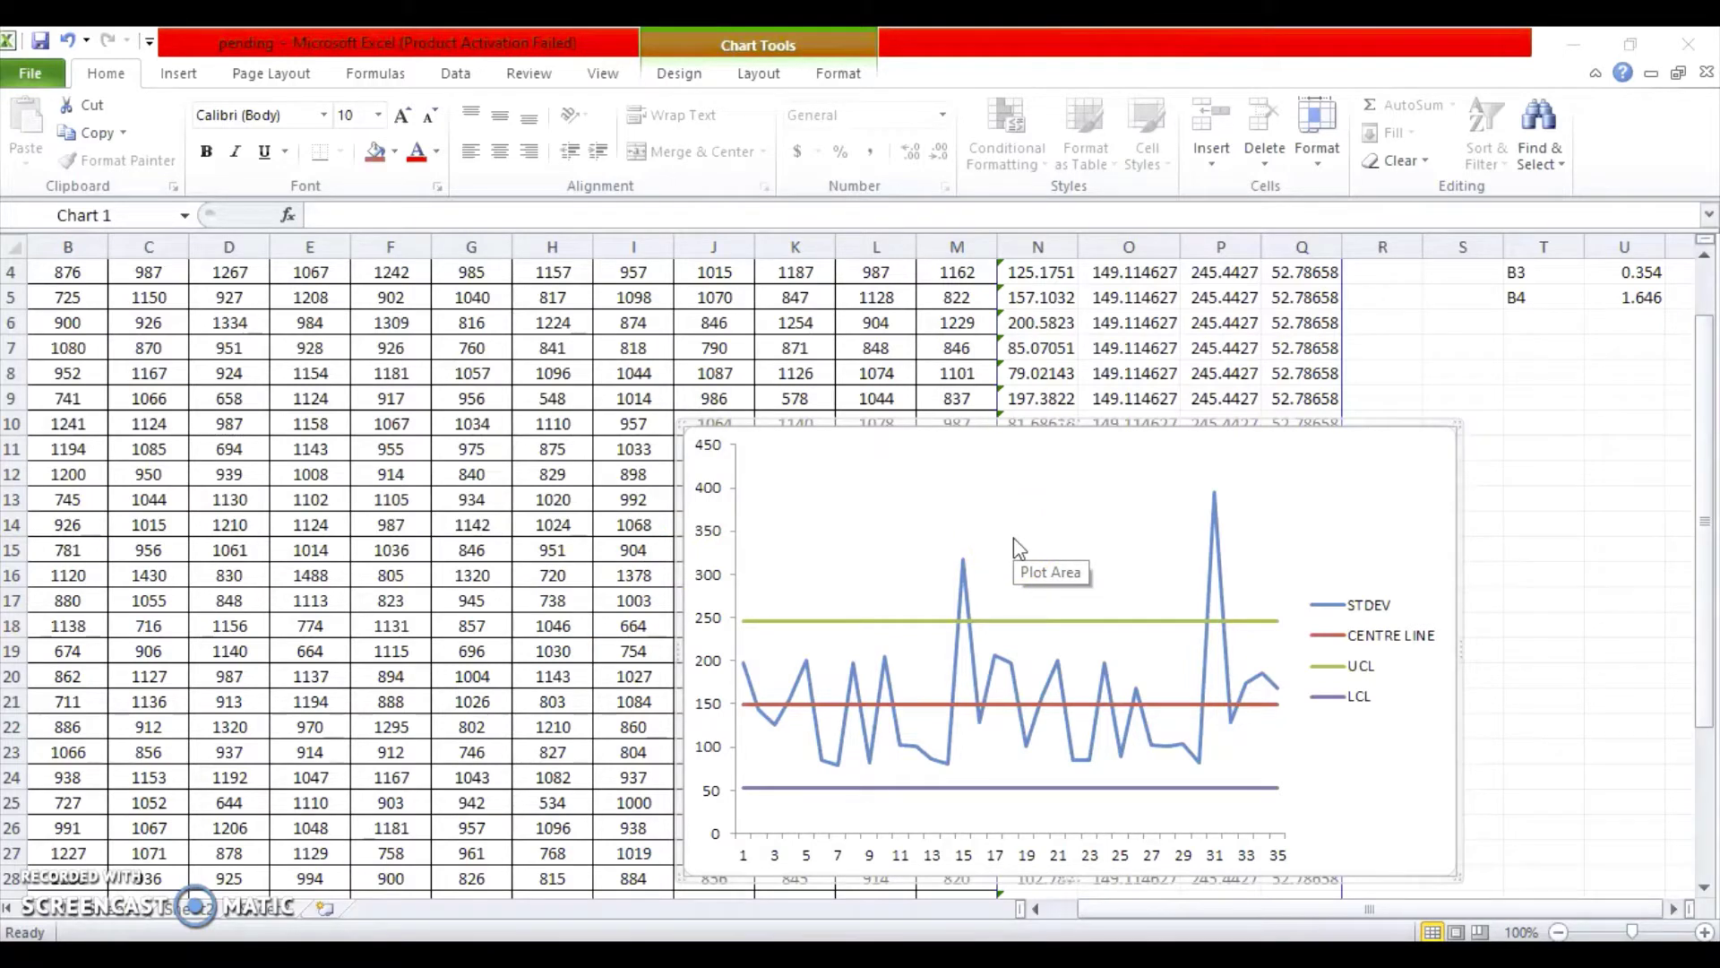
- Examine the row 2 formulas for STDEV, CENTRE LINE, UCL and LCL, plus the constants k, n, B3 and B4
{"action": "left_click", "coordinate": [1707, 330]}
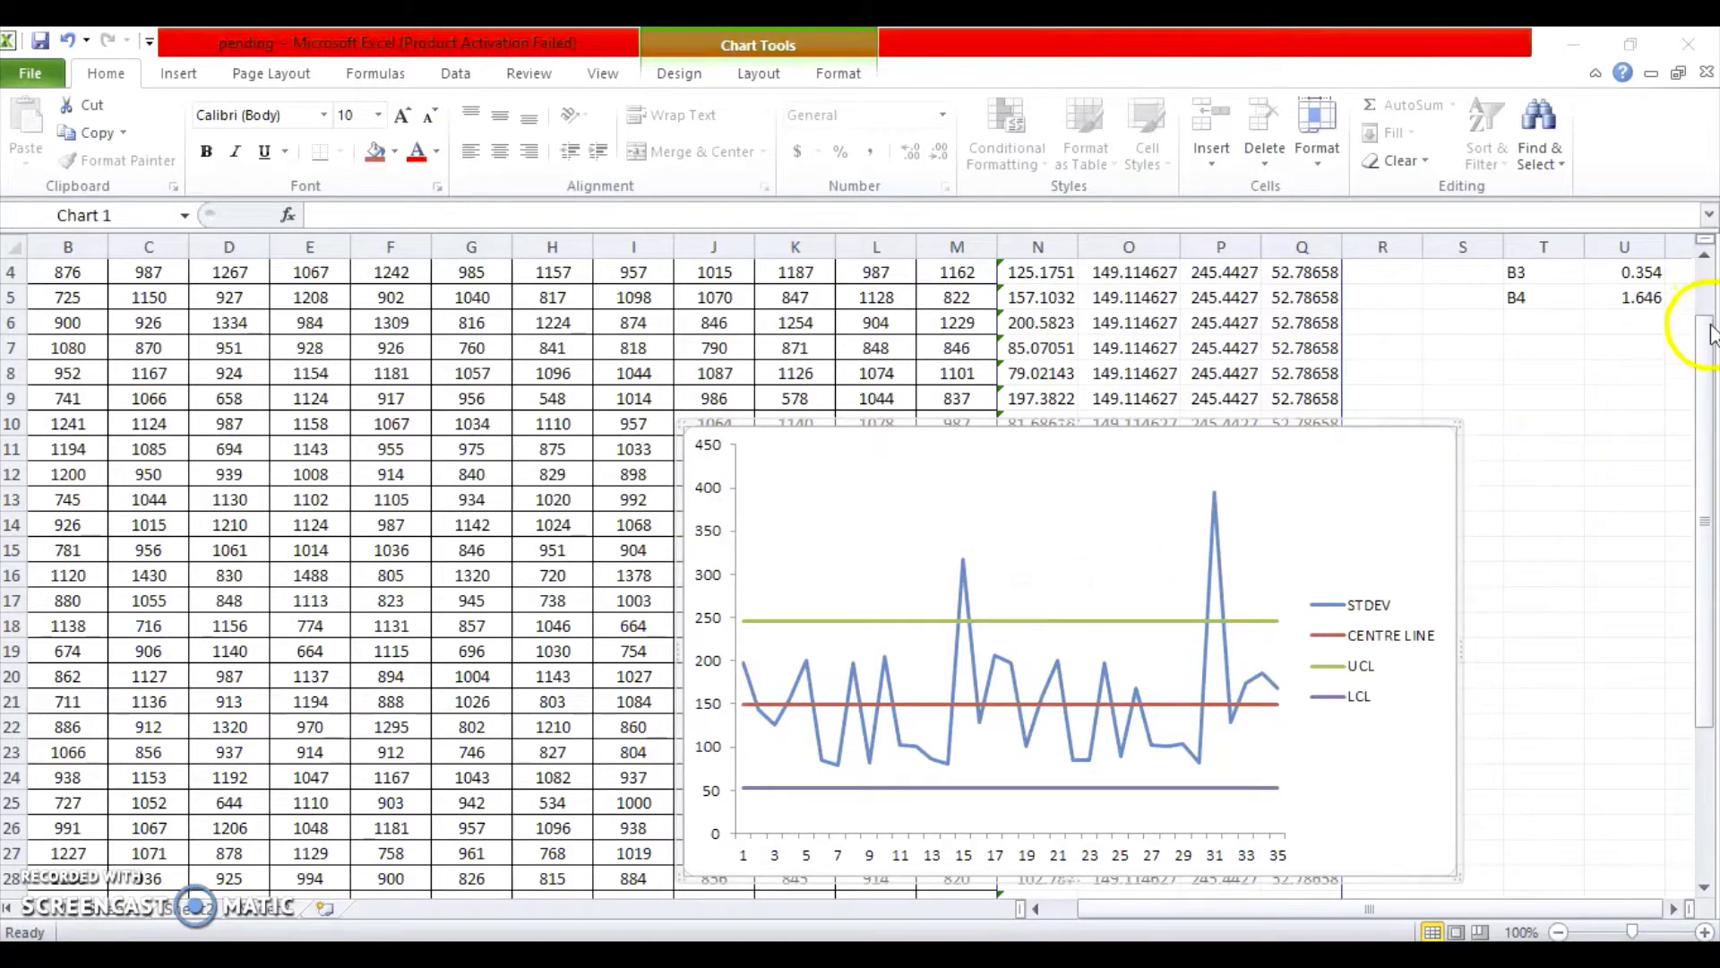
{"action": "left_click_drag", "start_coordinate": [1709, 332], "coordinate": [1707, 302]}
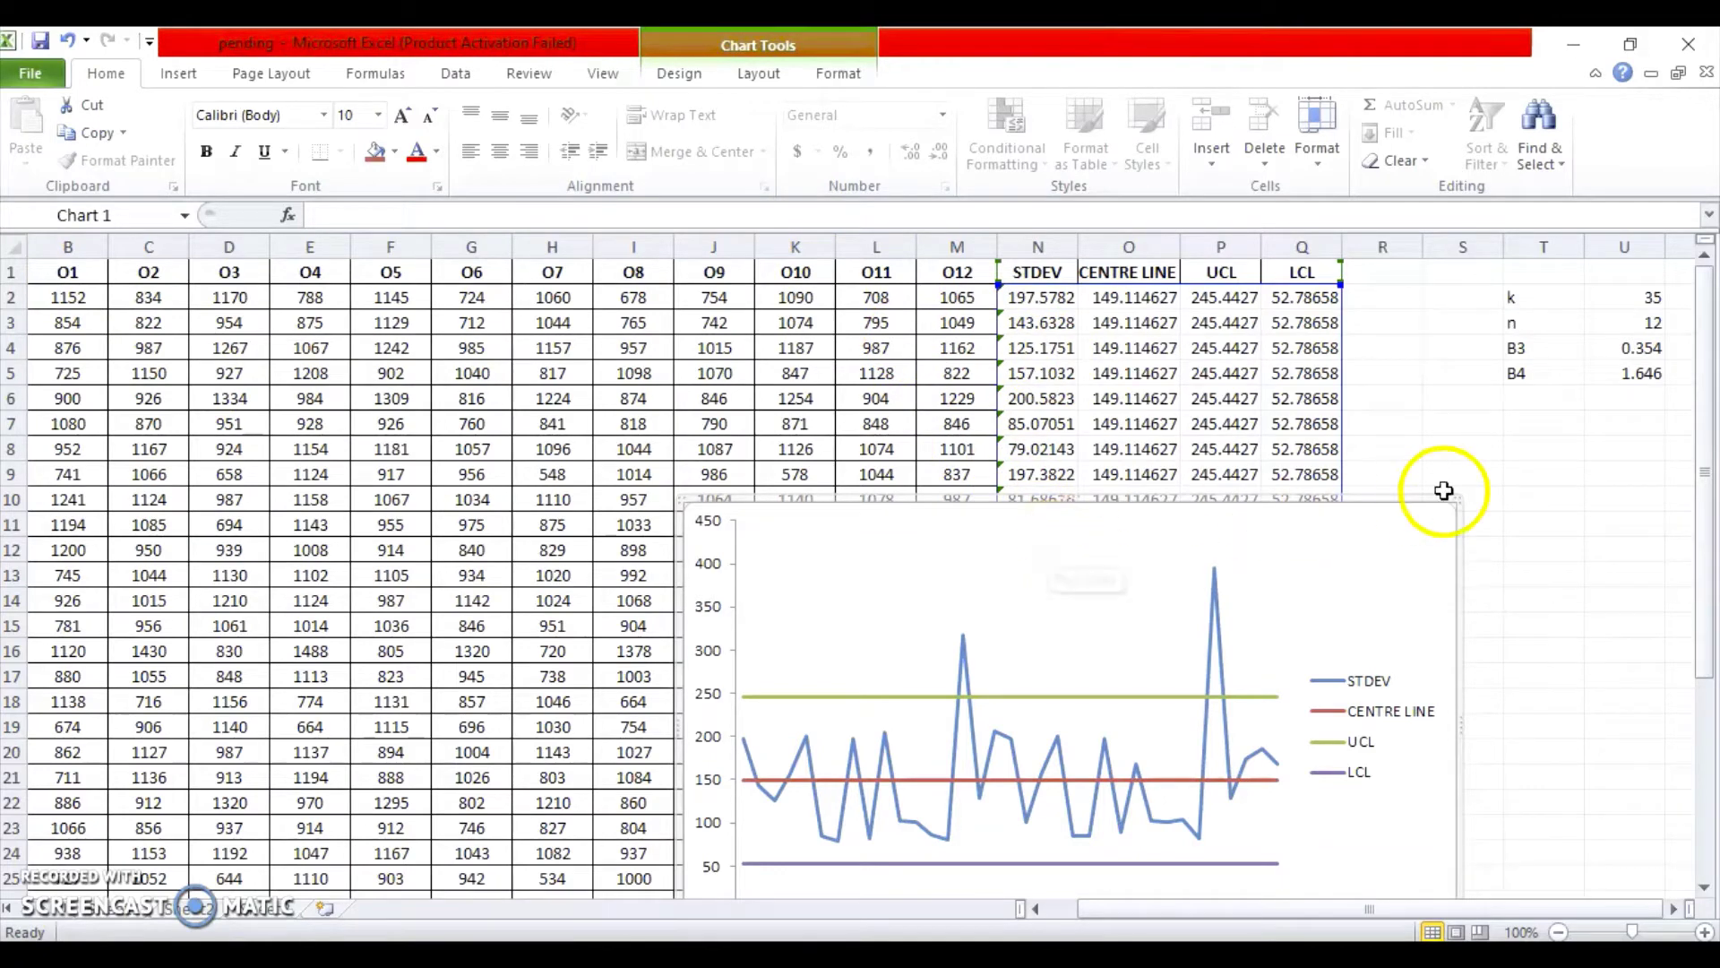
{"action": "left_click", "coordinate": [1496, 482]}
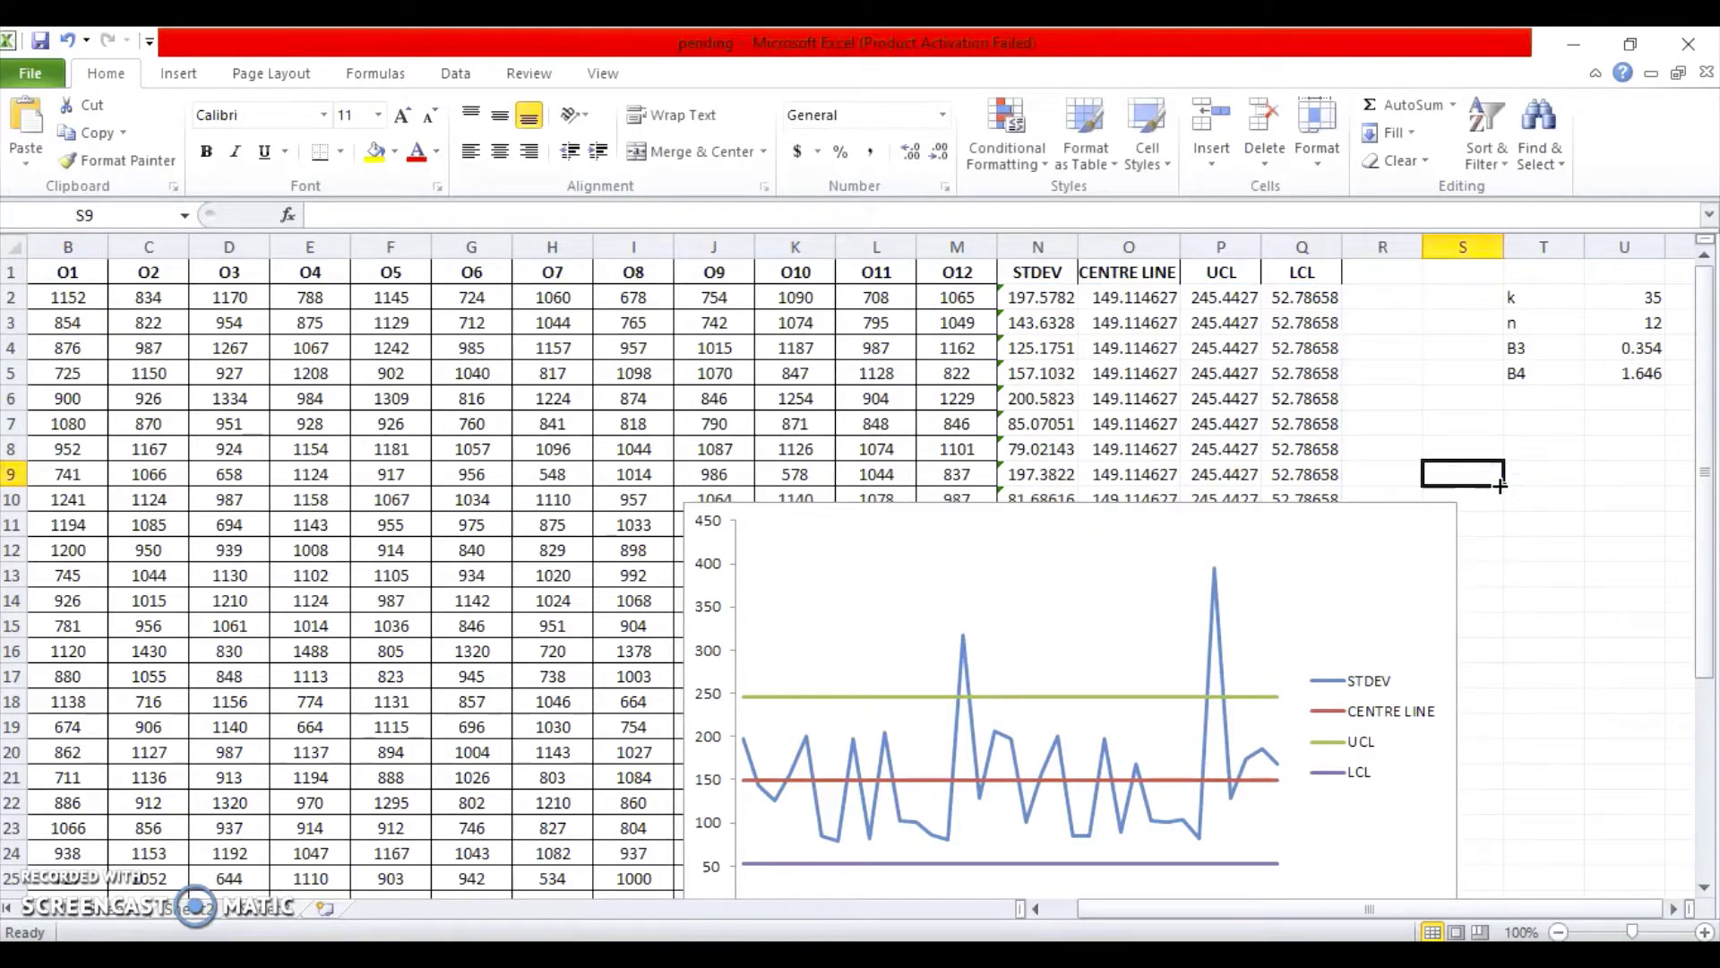
{"action": "left_click", "coordinate": [1038, 301]}
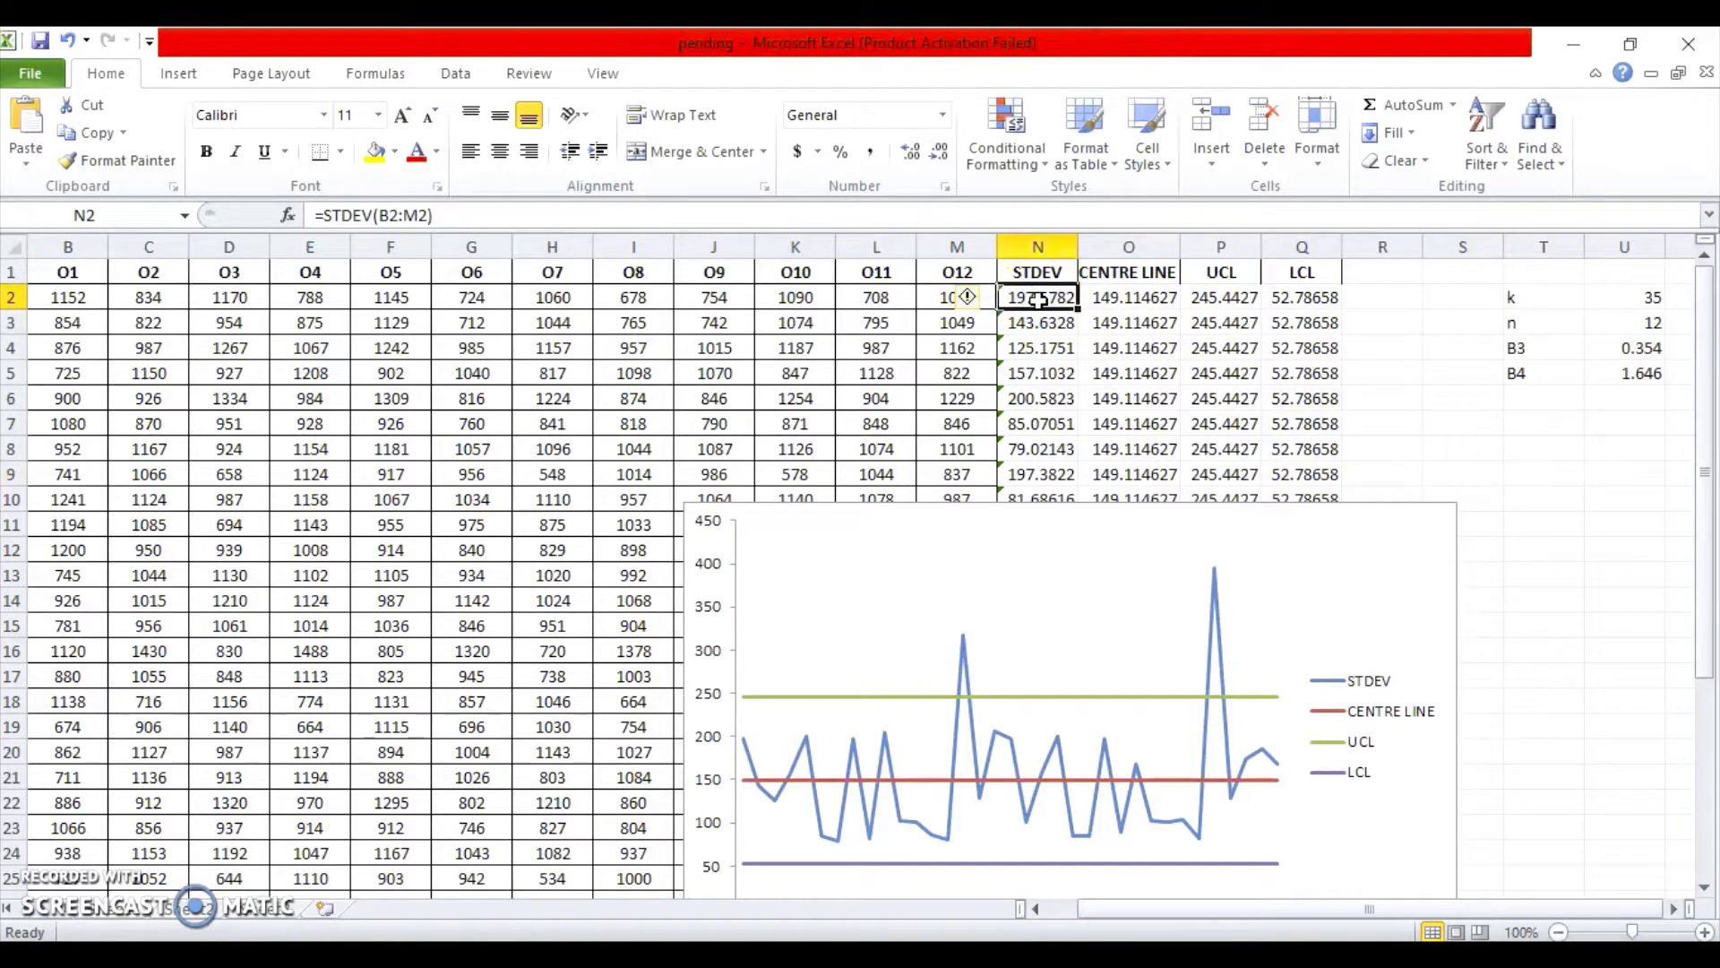
{"action": "left_click", "coordinate": [1111, 296]}
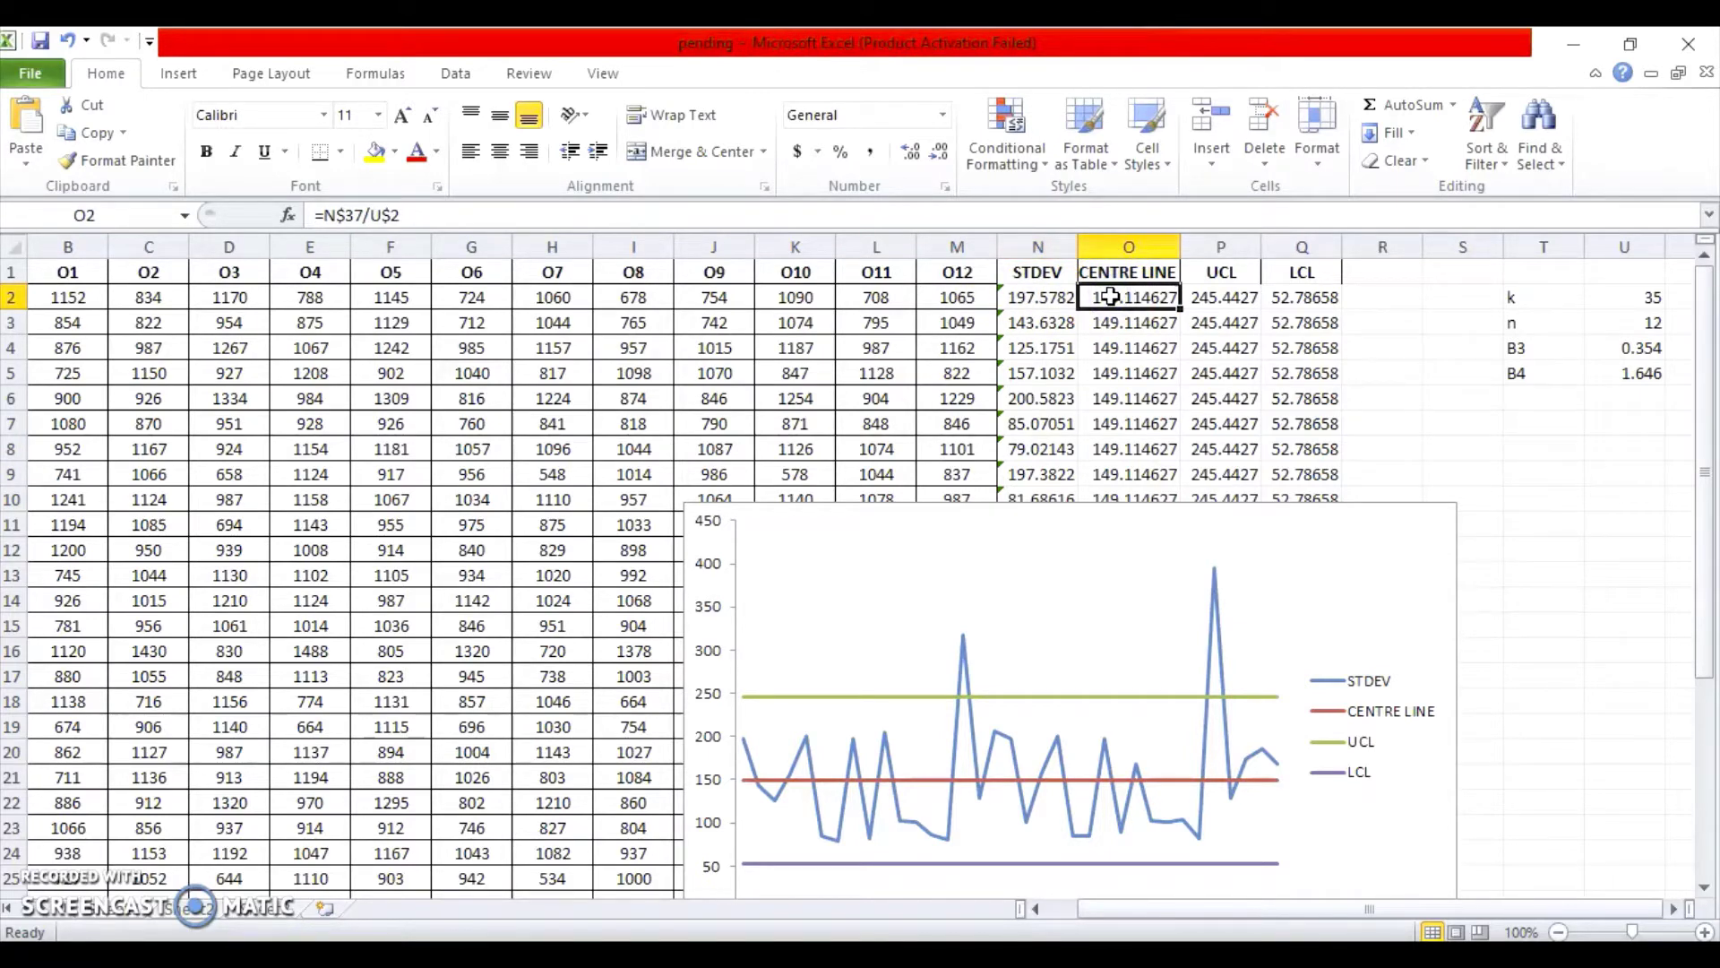
{"action": "left_click", "coordinate": [1225, 299]}
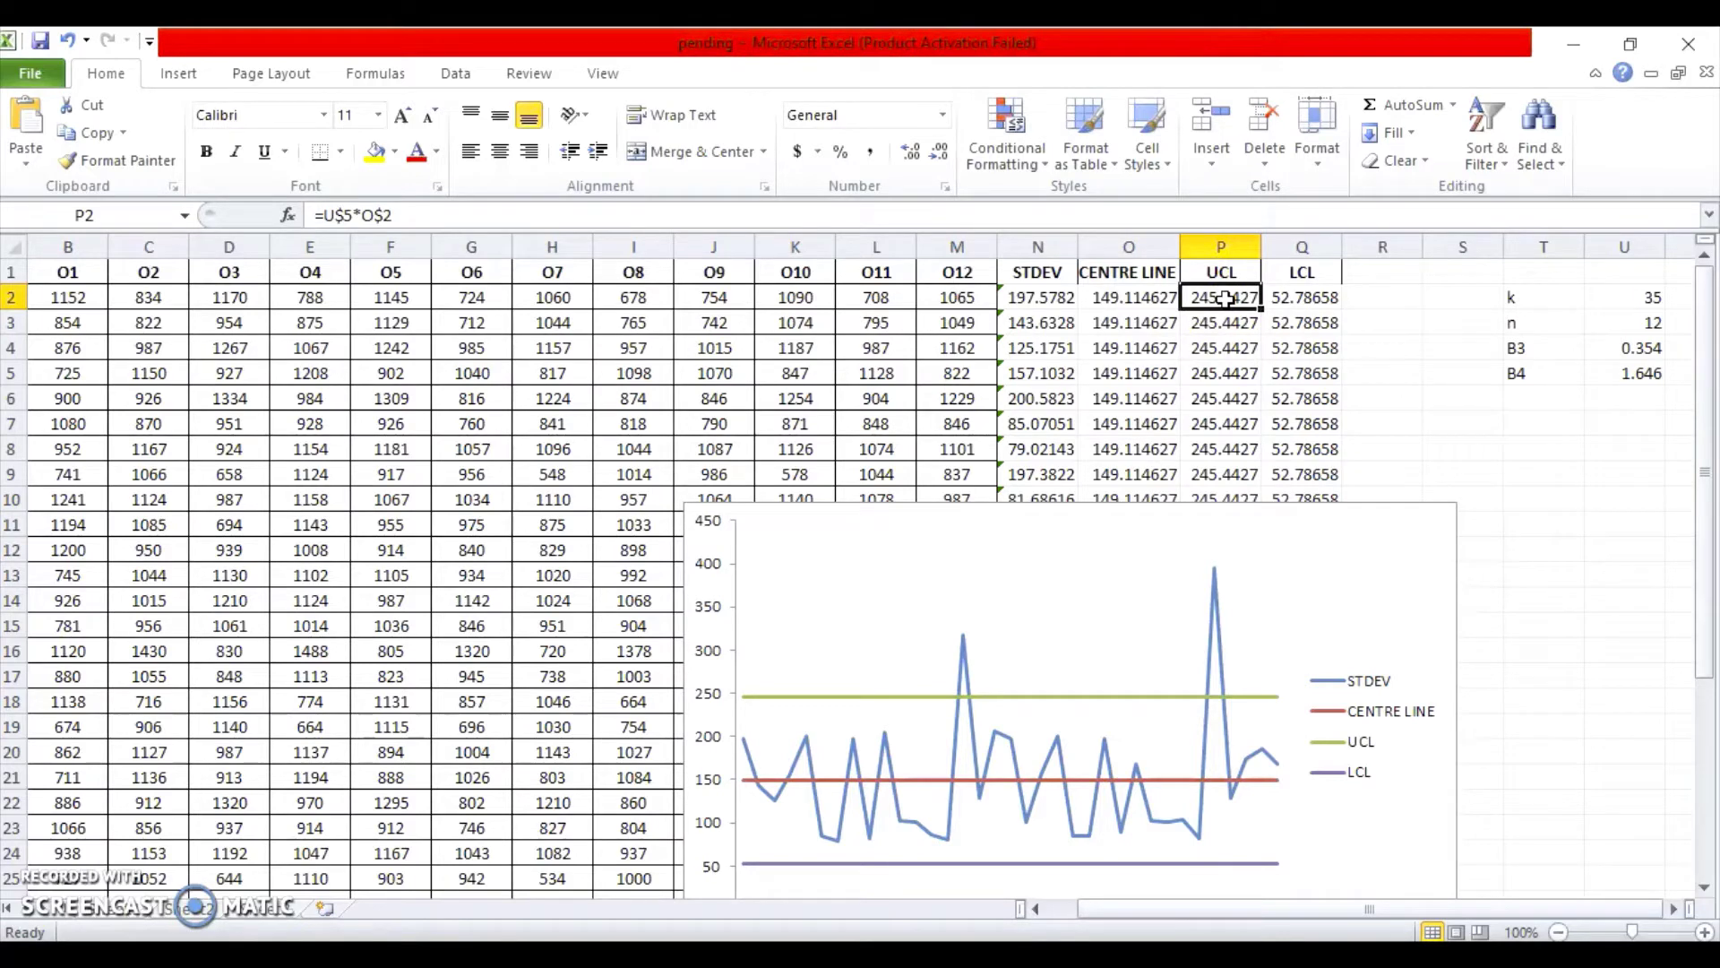
{"action": "left_click", "coordinate": [1301, 298]}
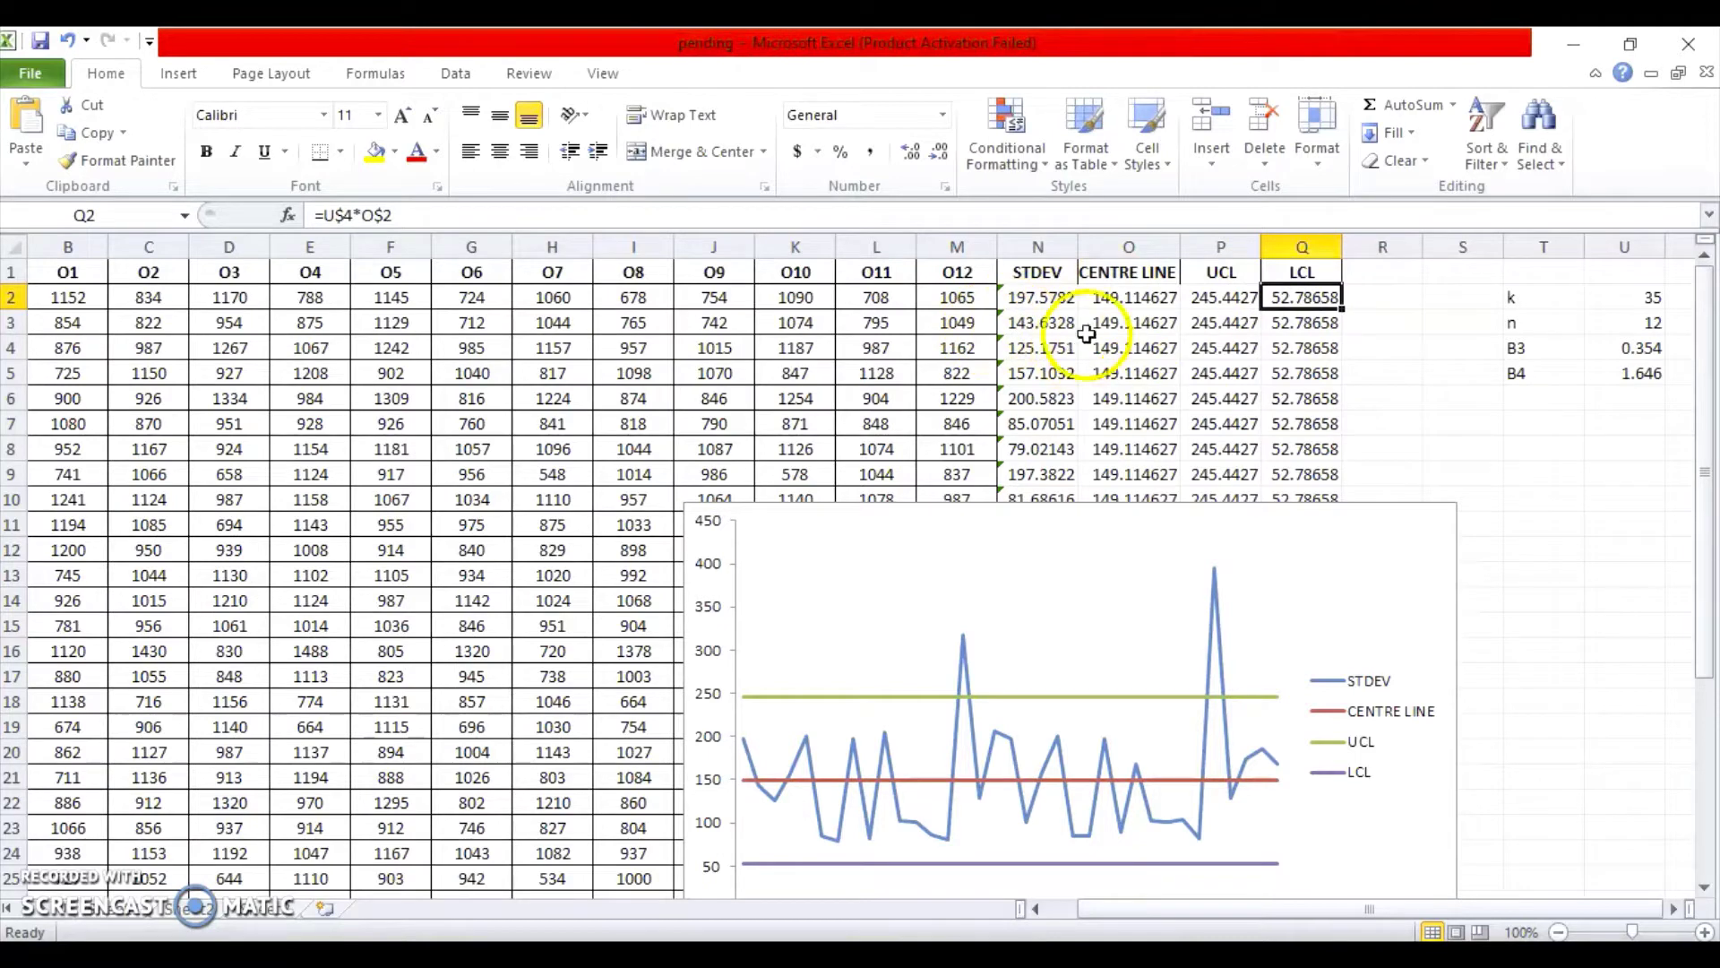
{"action": "left_click_drag", "start_coordinate": [1029, 260], "coordinate": [1323, 494]}
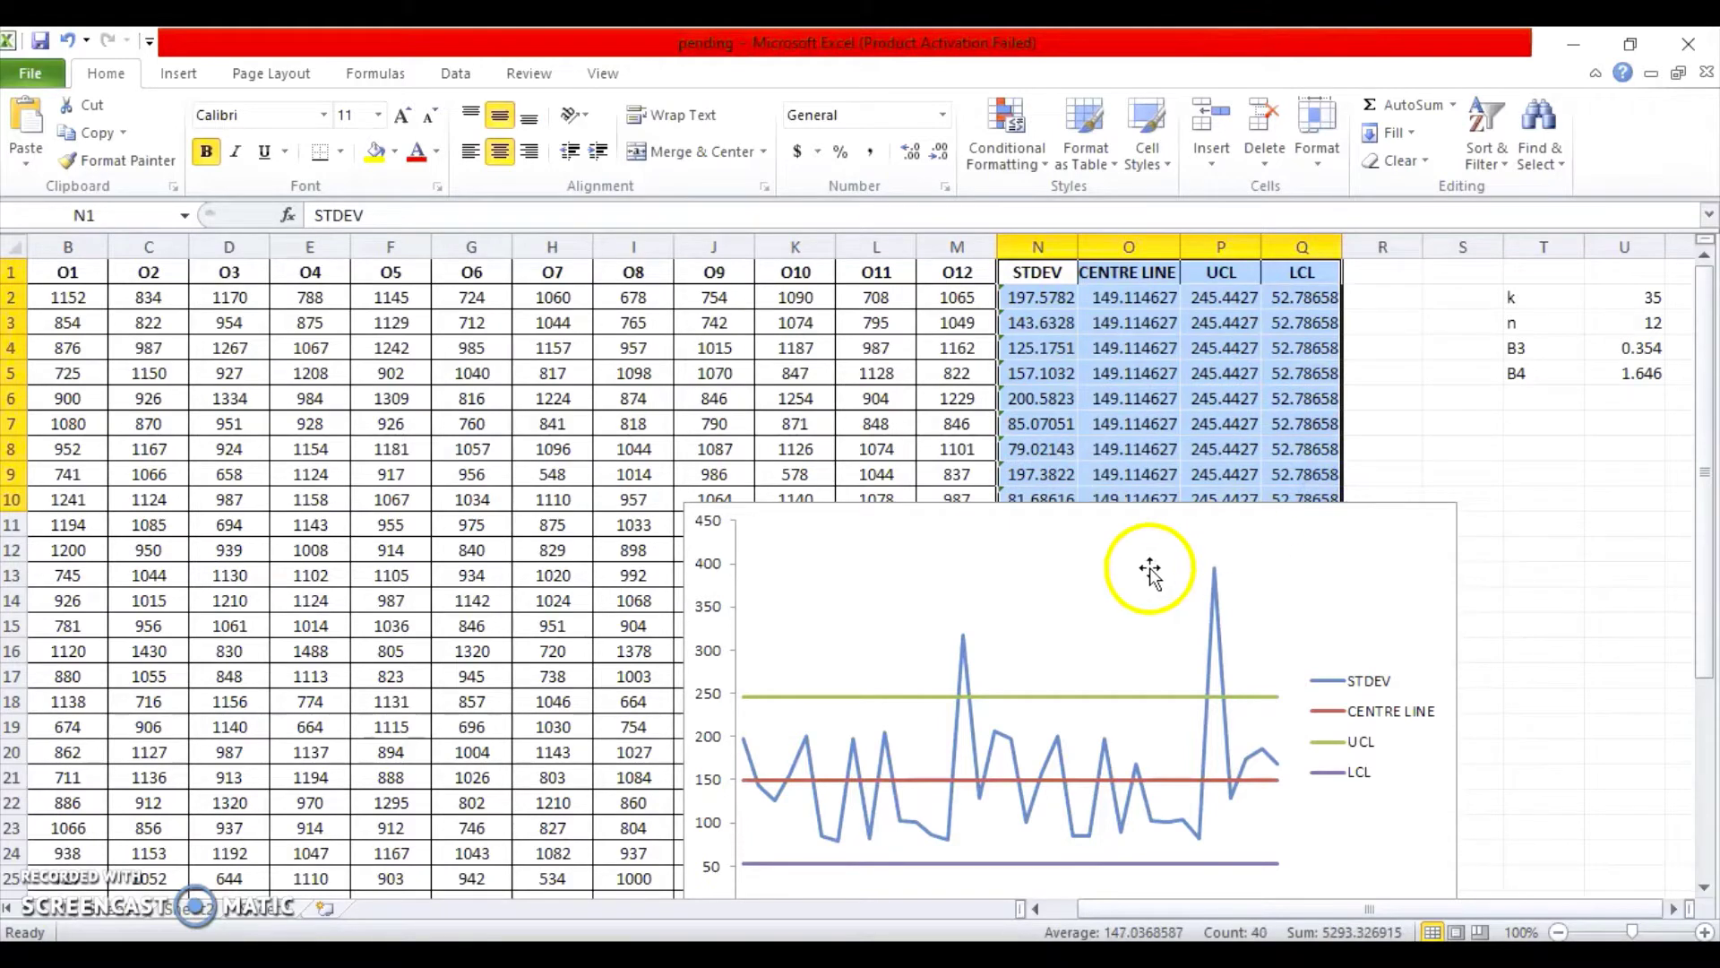
- Move the control chart up over the data table and enlarge it from its lower-left corner
{"action": "left_click", "coordinate": [1480, 592]}
{"action": "left_click_drag", "start_coordinate": [1335, 564], "coordinate": [1343, 403]}
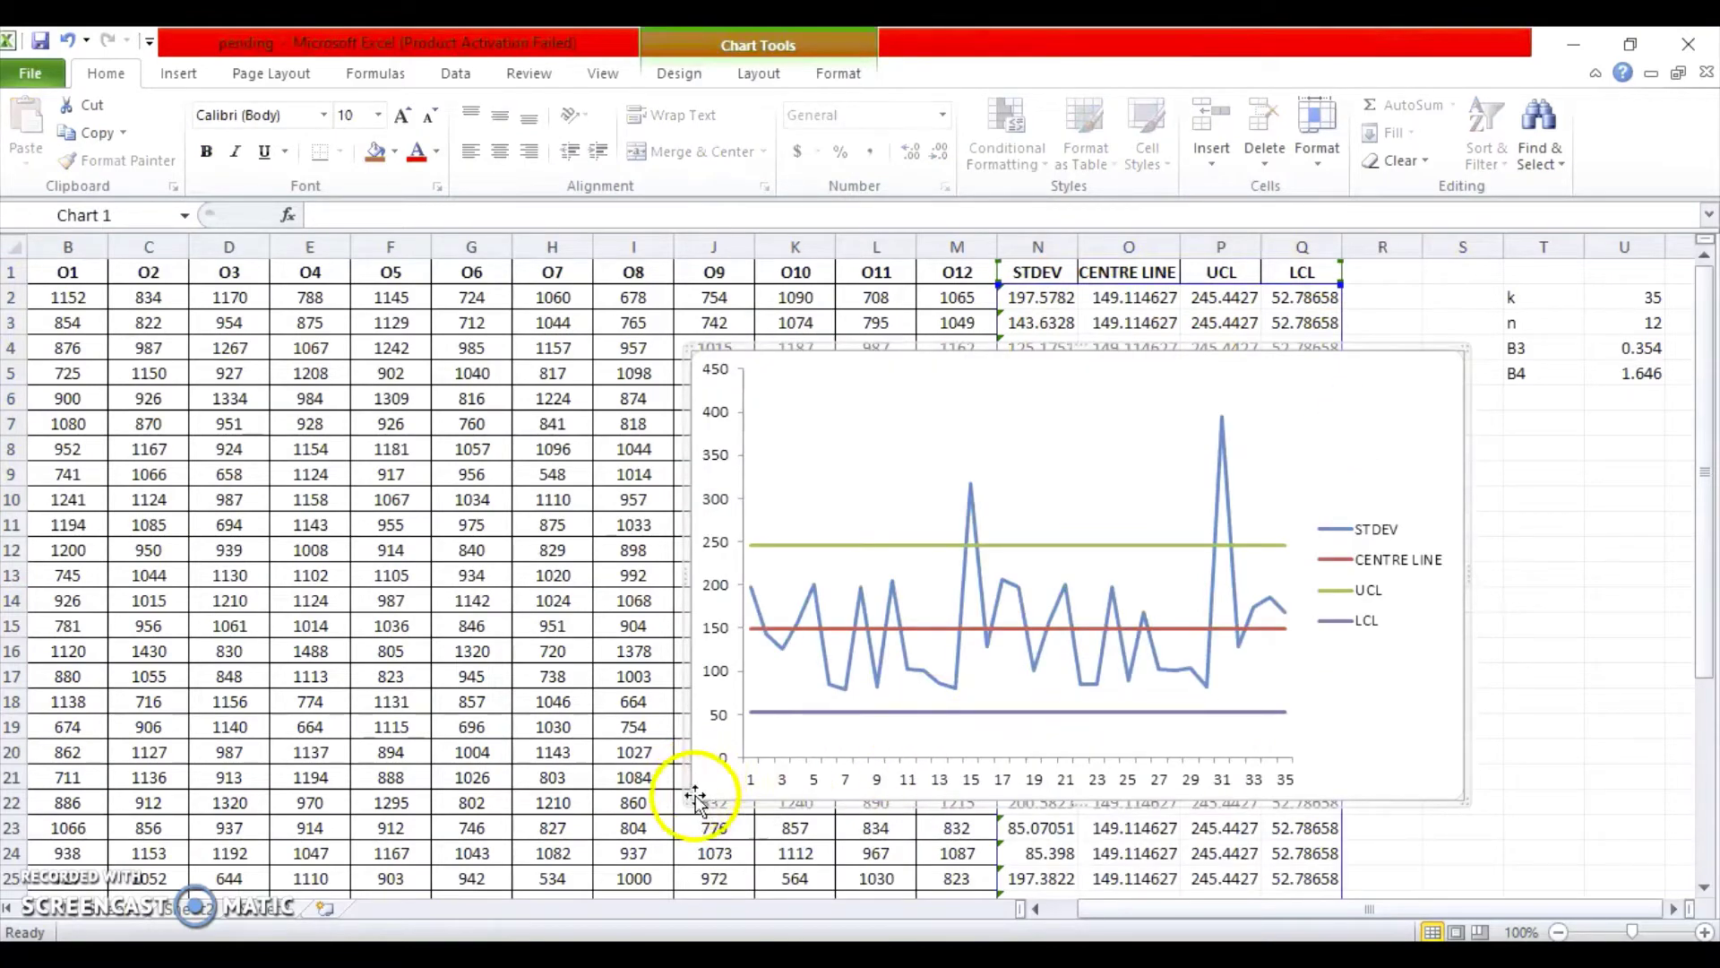
{"action": "left_click_drag", "start_coordinate": [686, 802], "coordinate": [625, 834]}
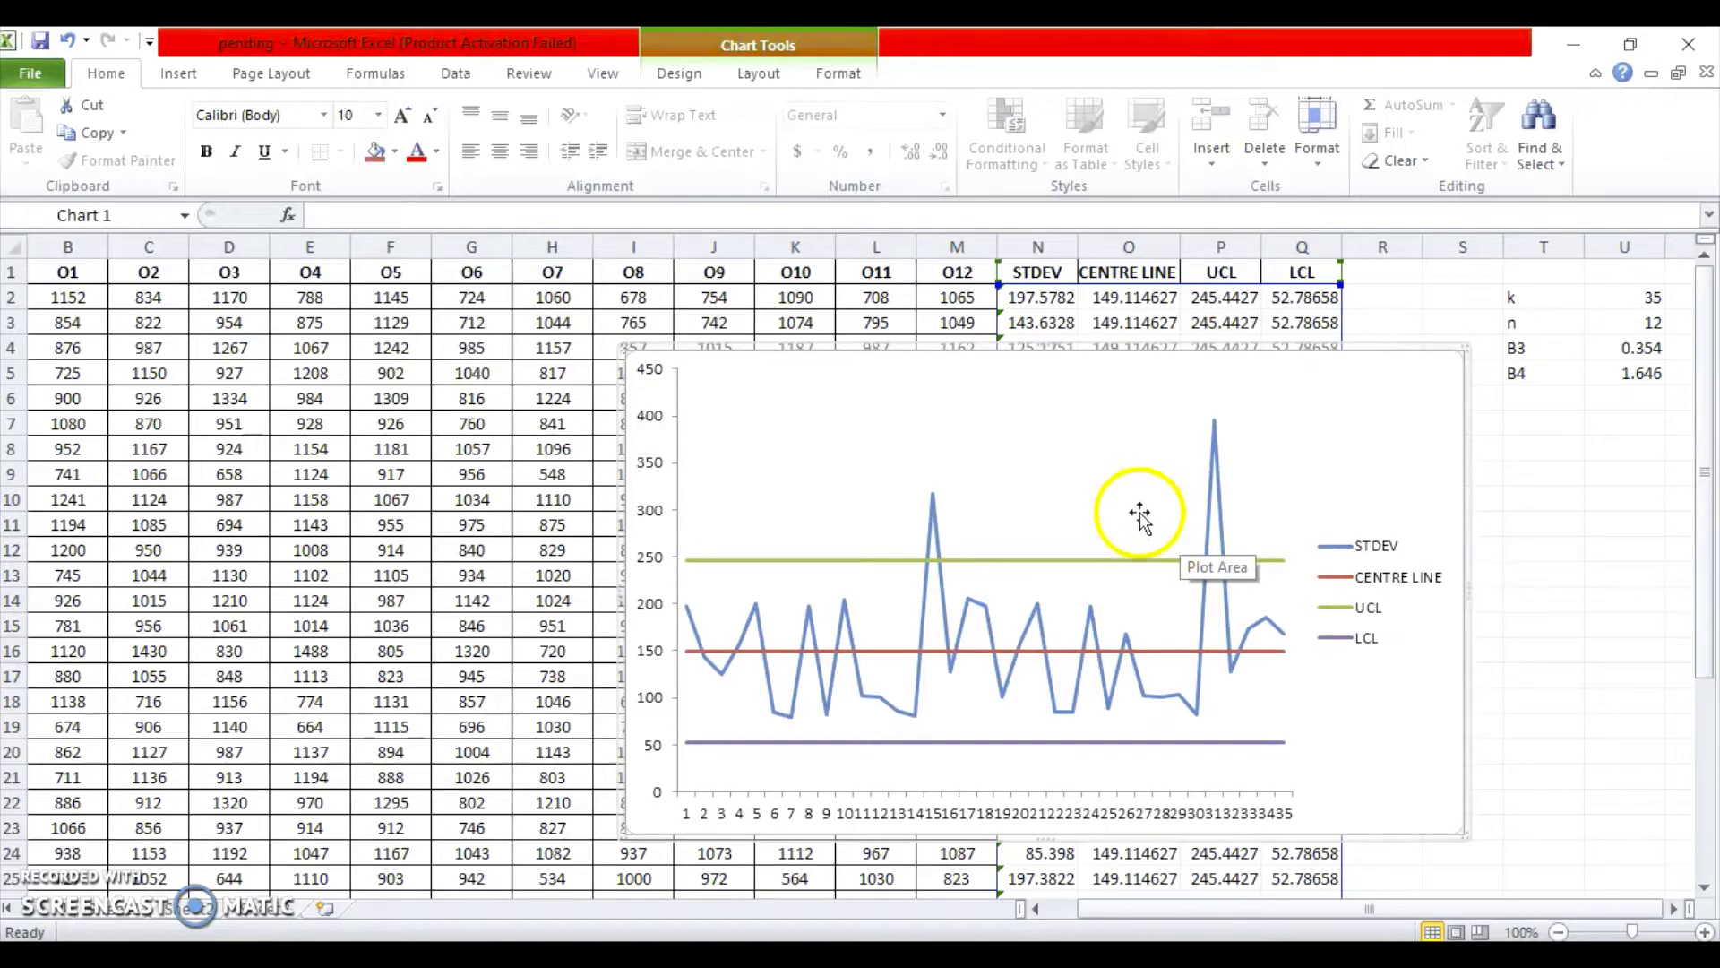
- Add a constant labelled d with the value 2 directly below B4, in cells T6 and U6
{"action": "mouse_move", "coordinate": [935, 505]}
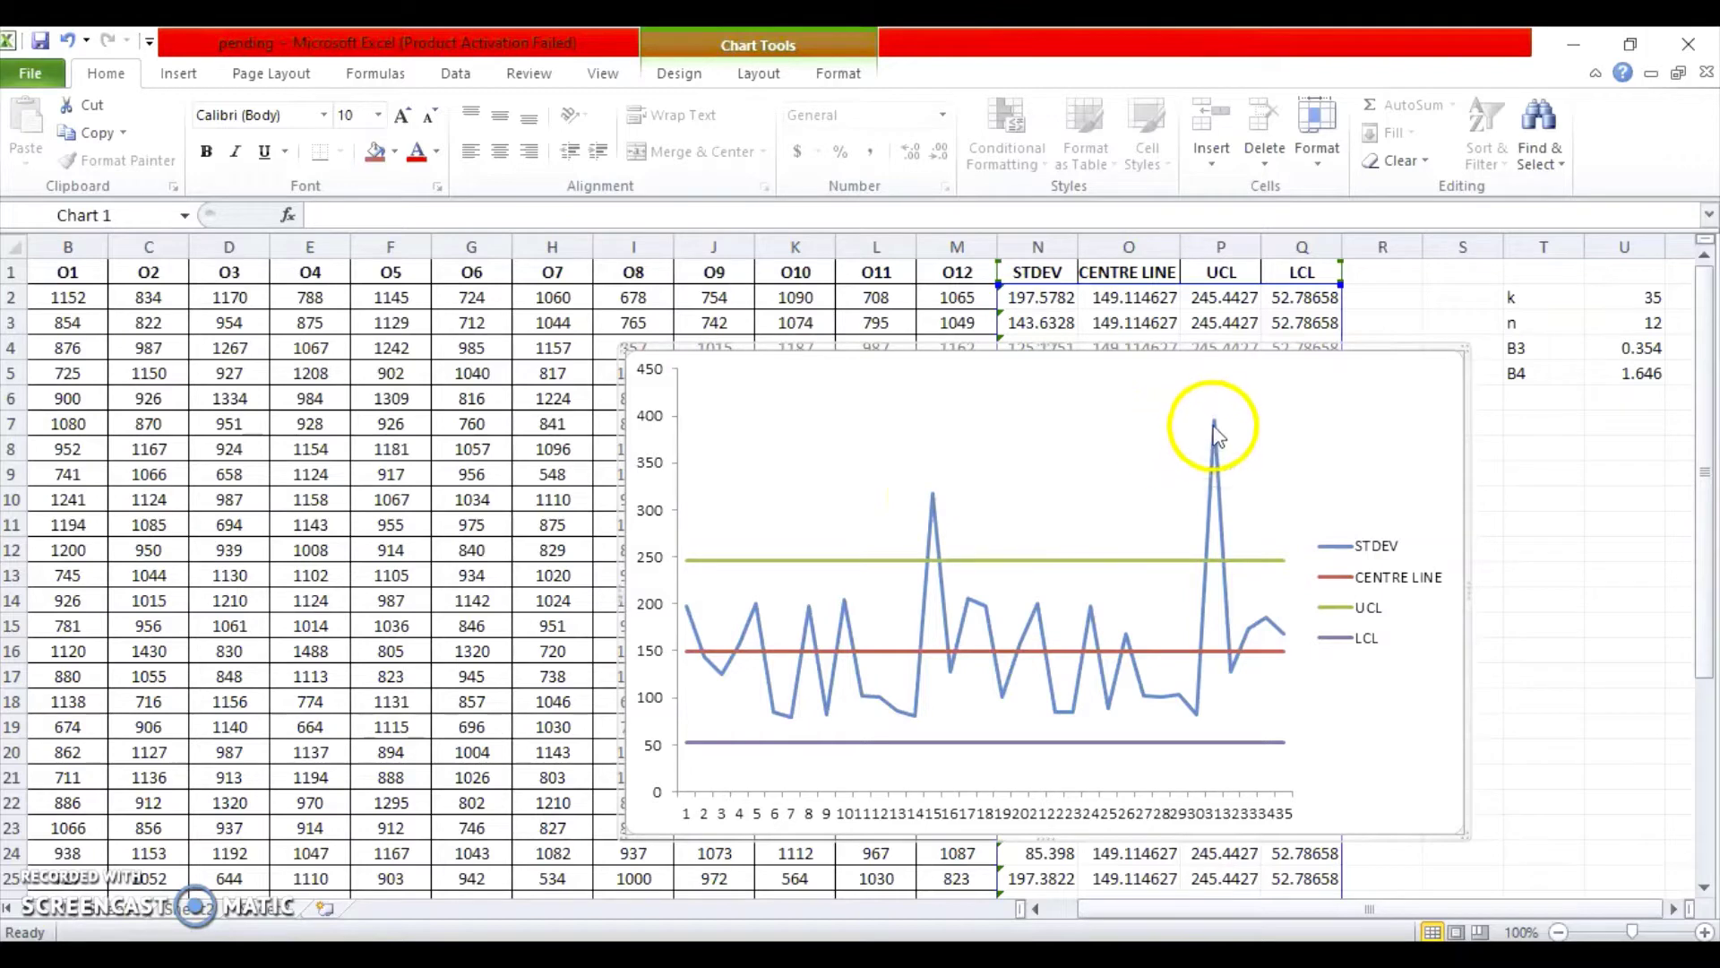
{"action": "mouse_move", "coordinate": [1217, 430]}
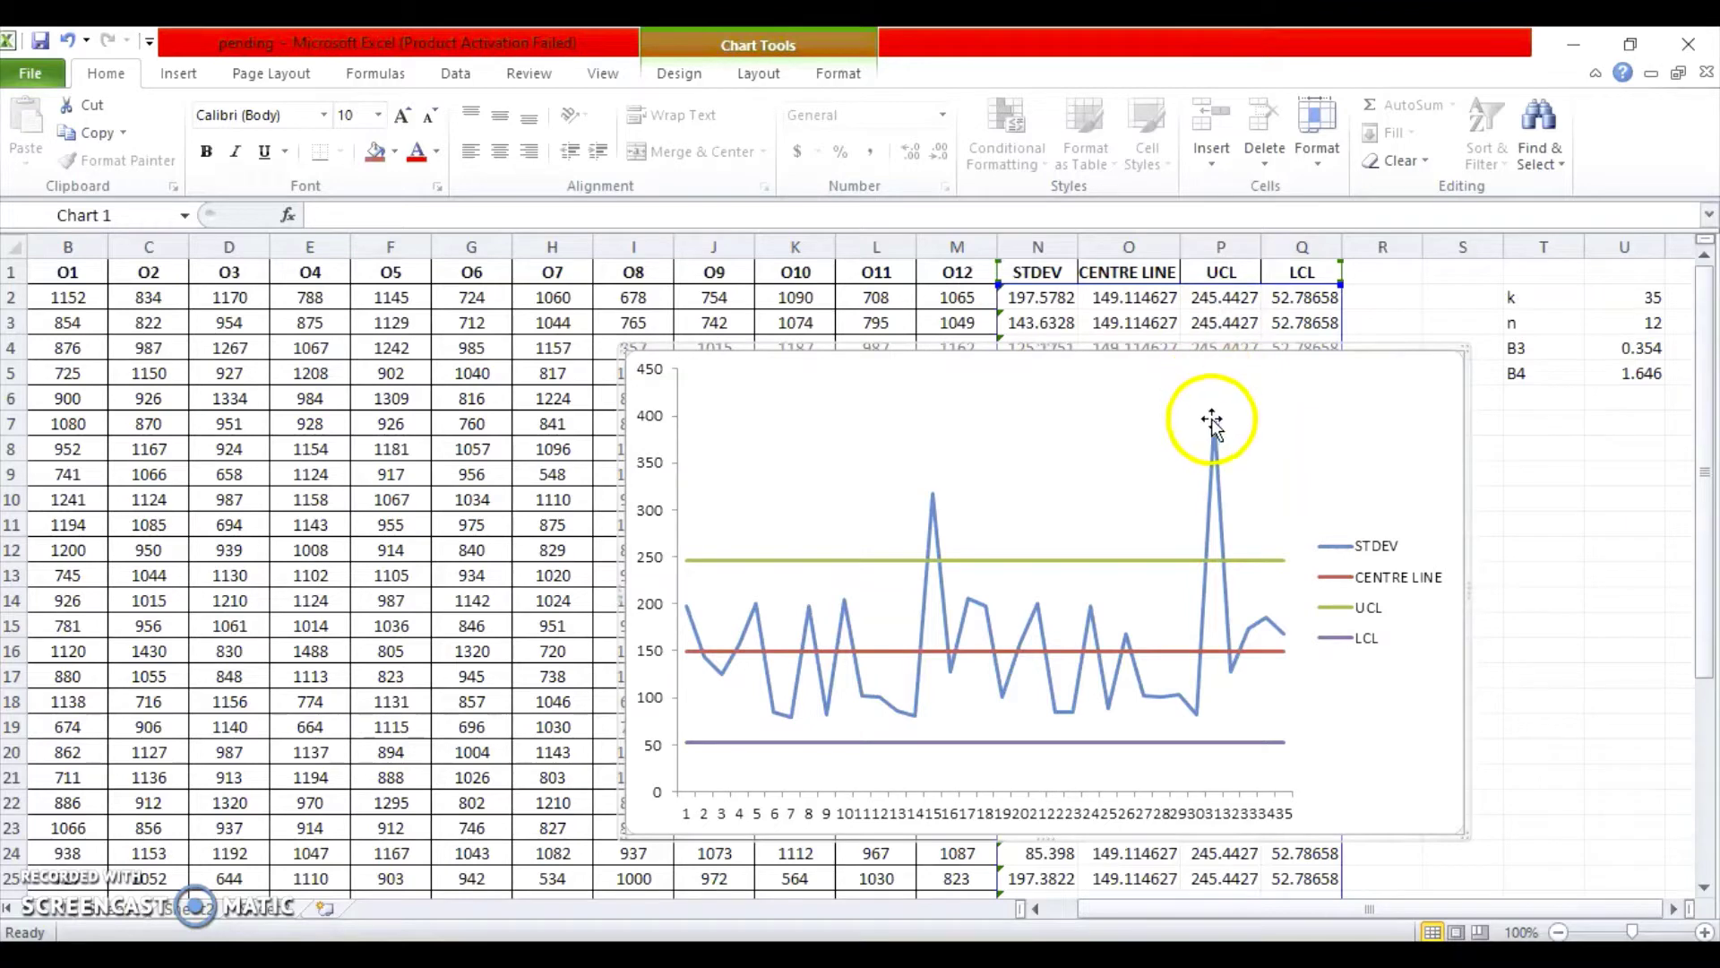
{"action": "mouse_move", "coordinate": [1216, 438]}
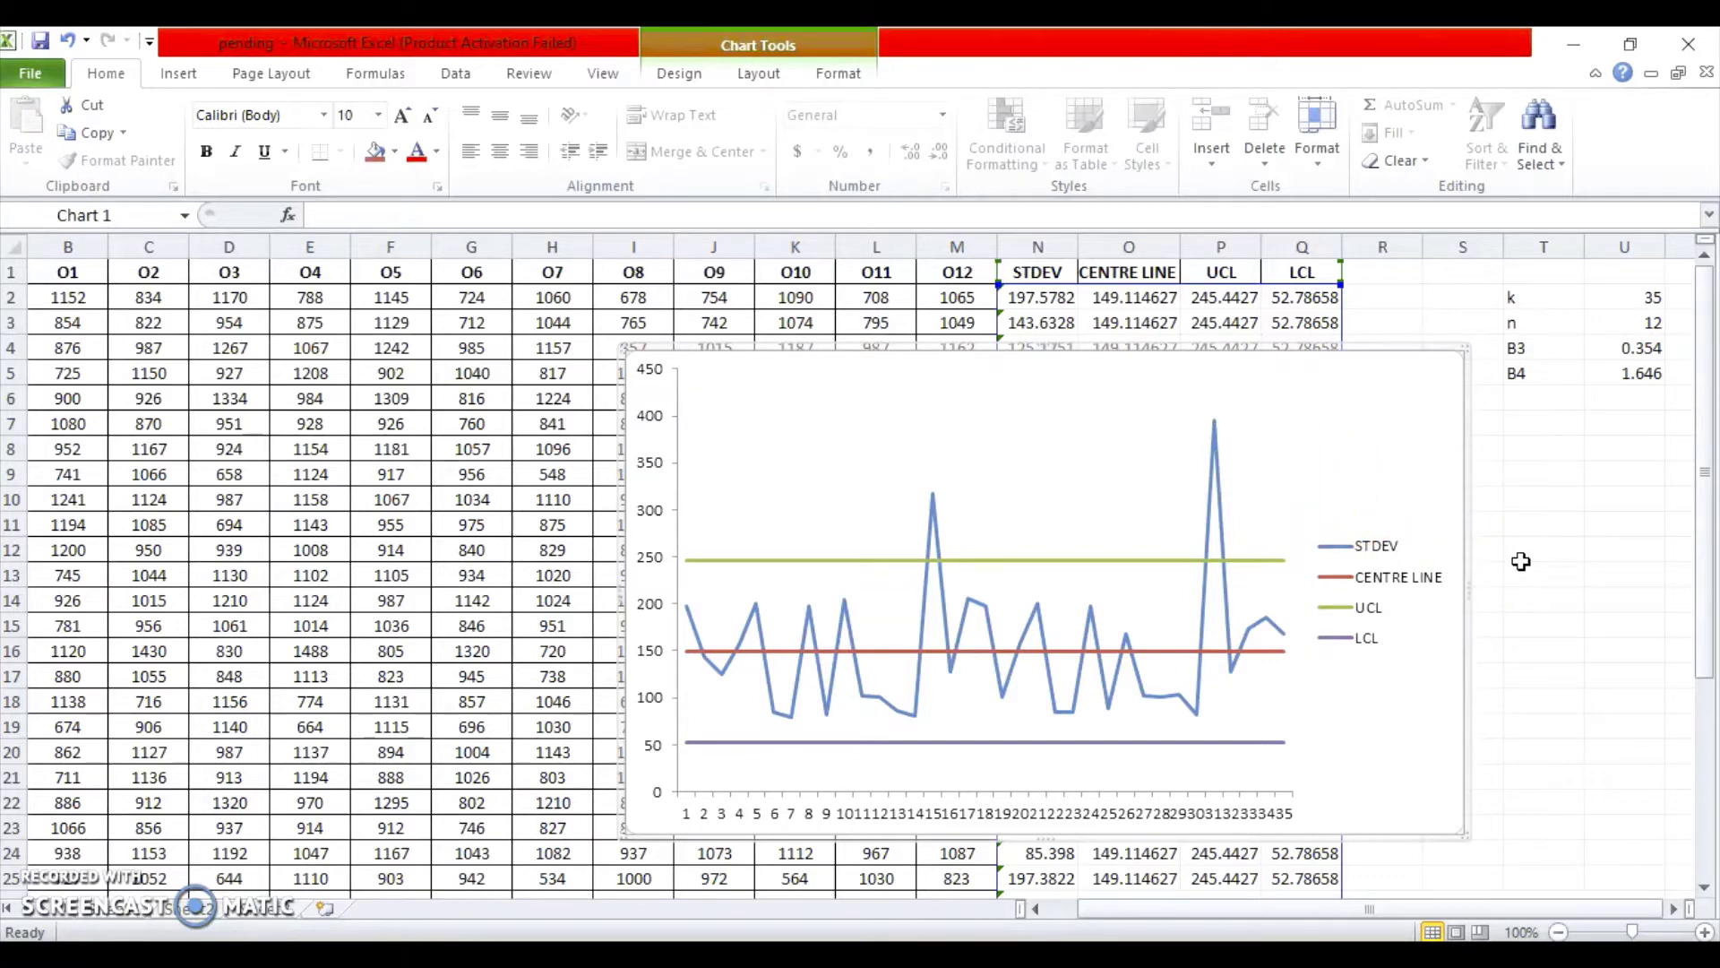
{"action": "left_click", "coordinate": [1537, 397]}
{"action": "type", "text": "d"}
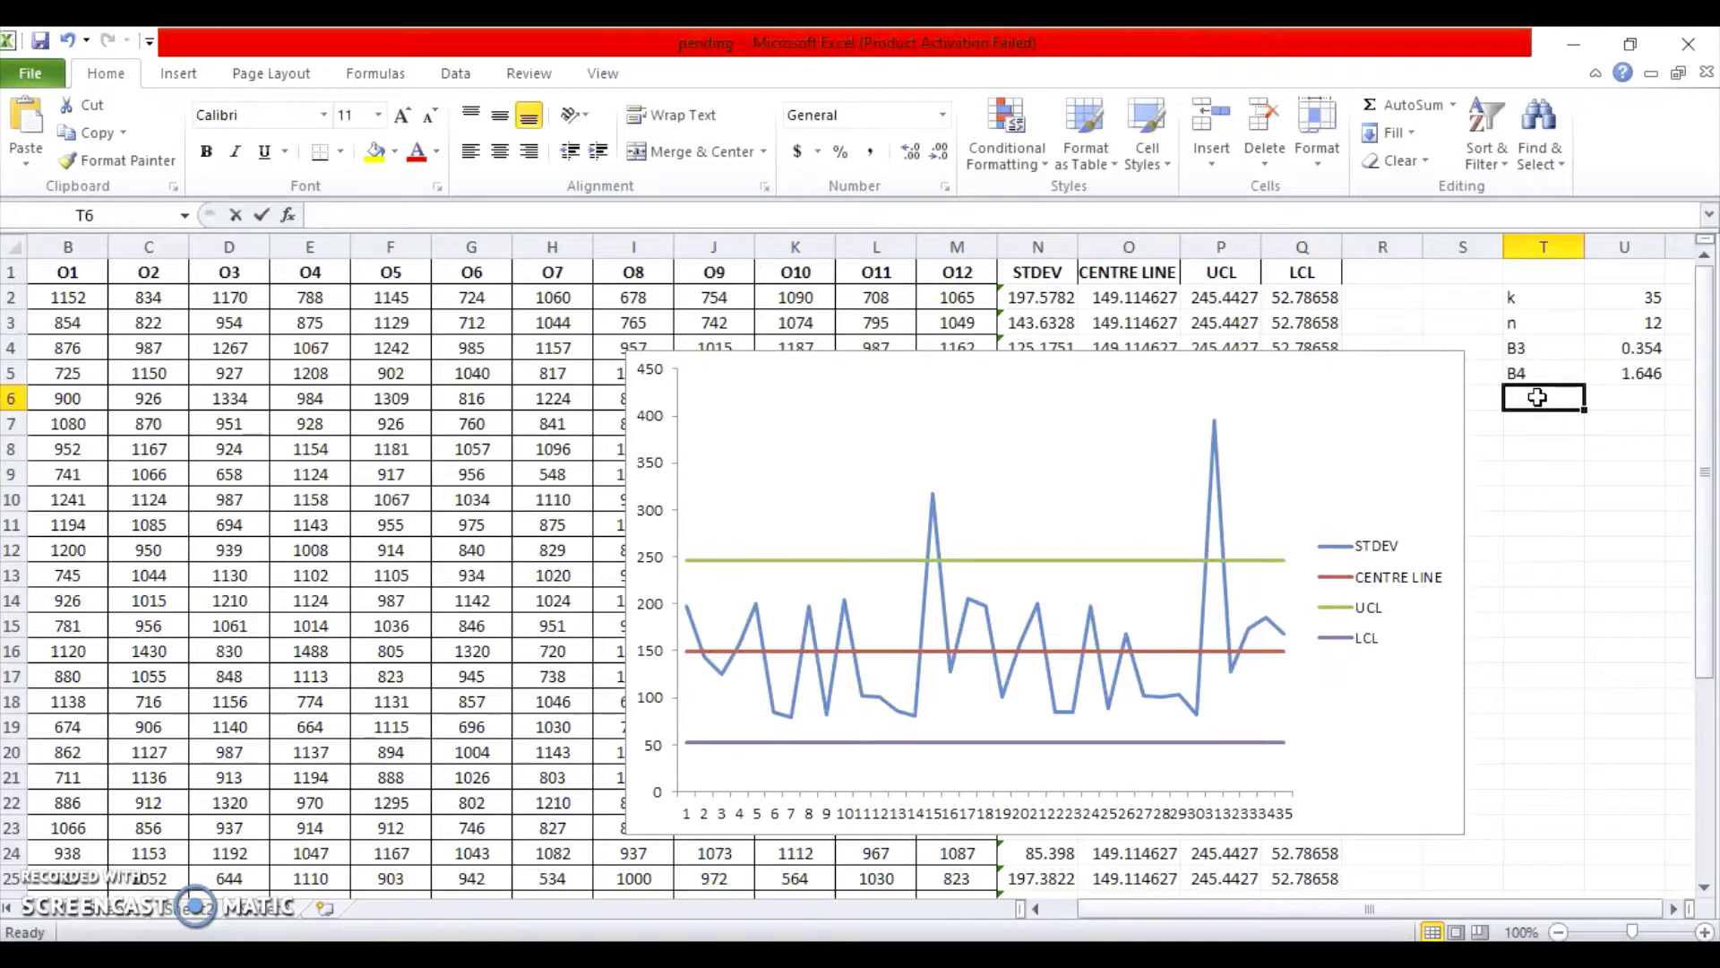
{"action": "key", "text": "Tab"}
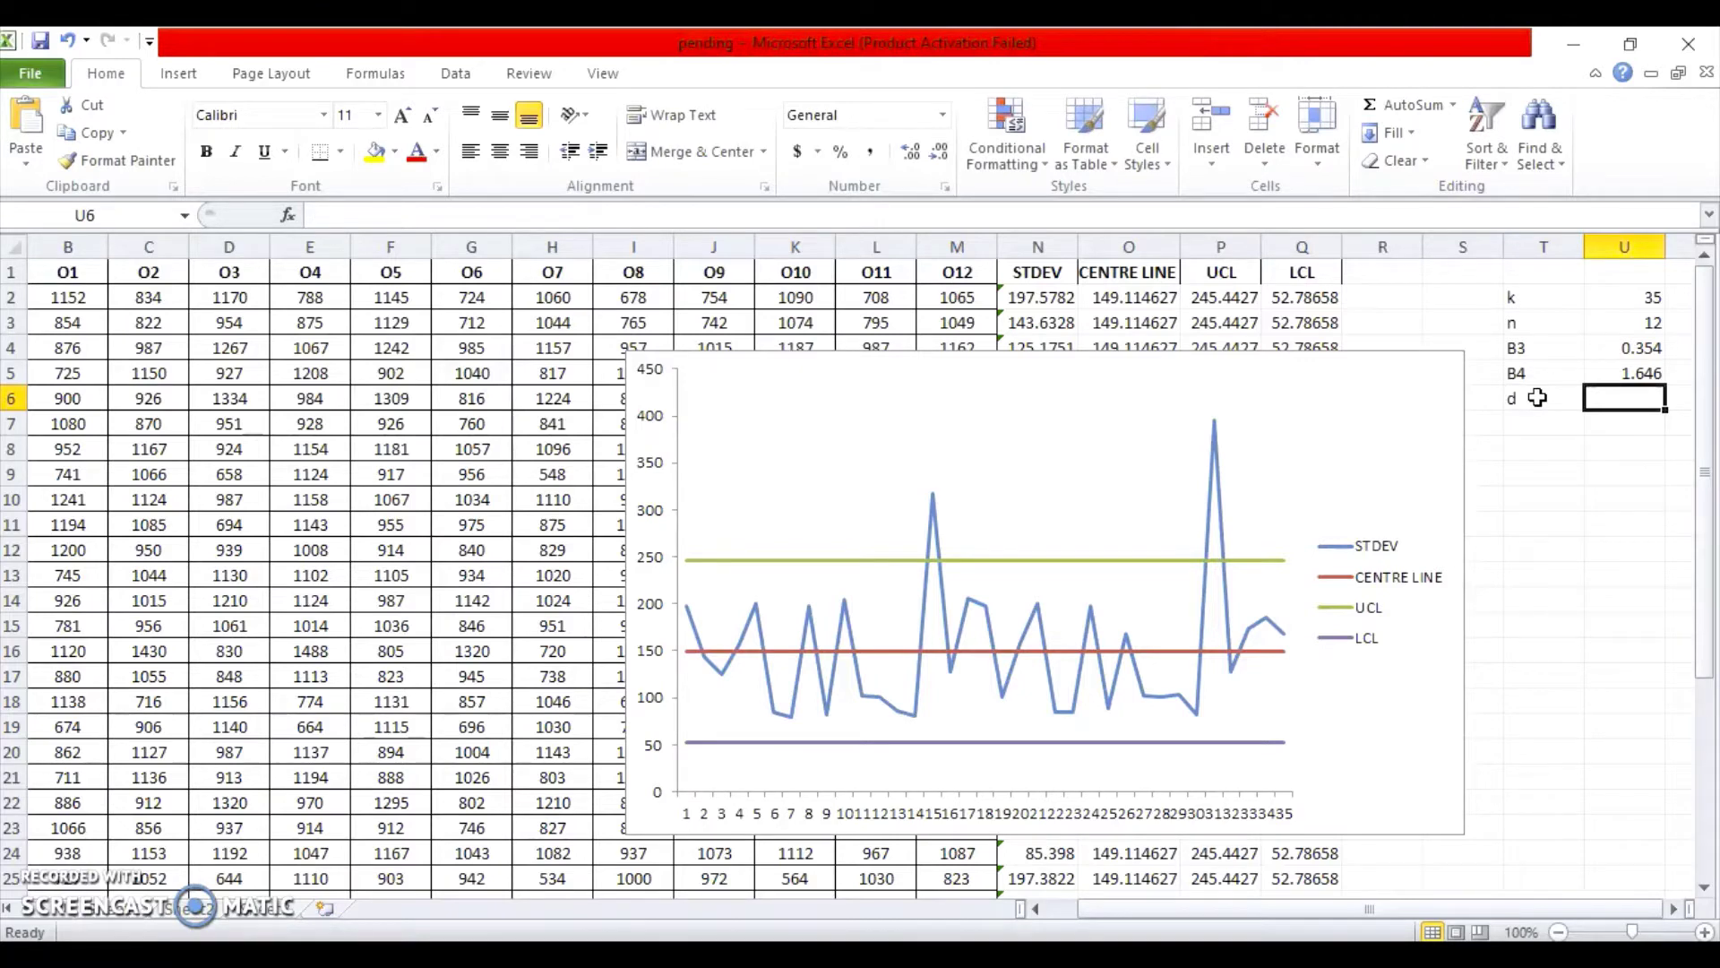
{"action": "type", "text": "2"}
{"action": "left_click", "coordinate": [1589, 610]}
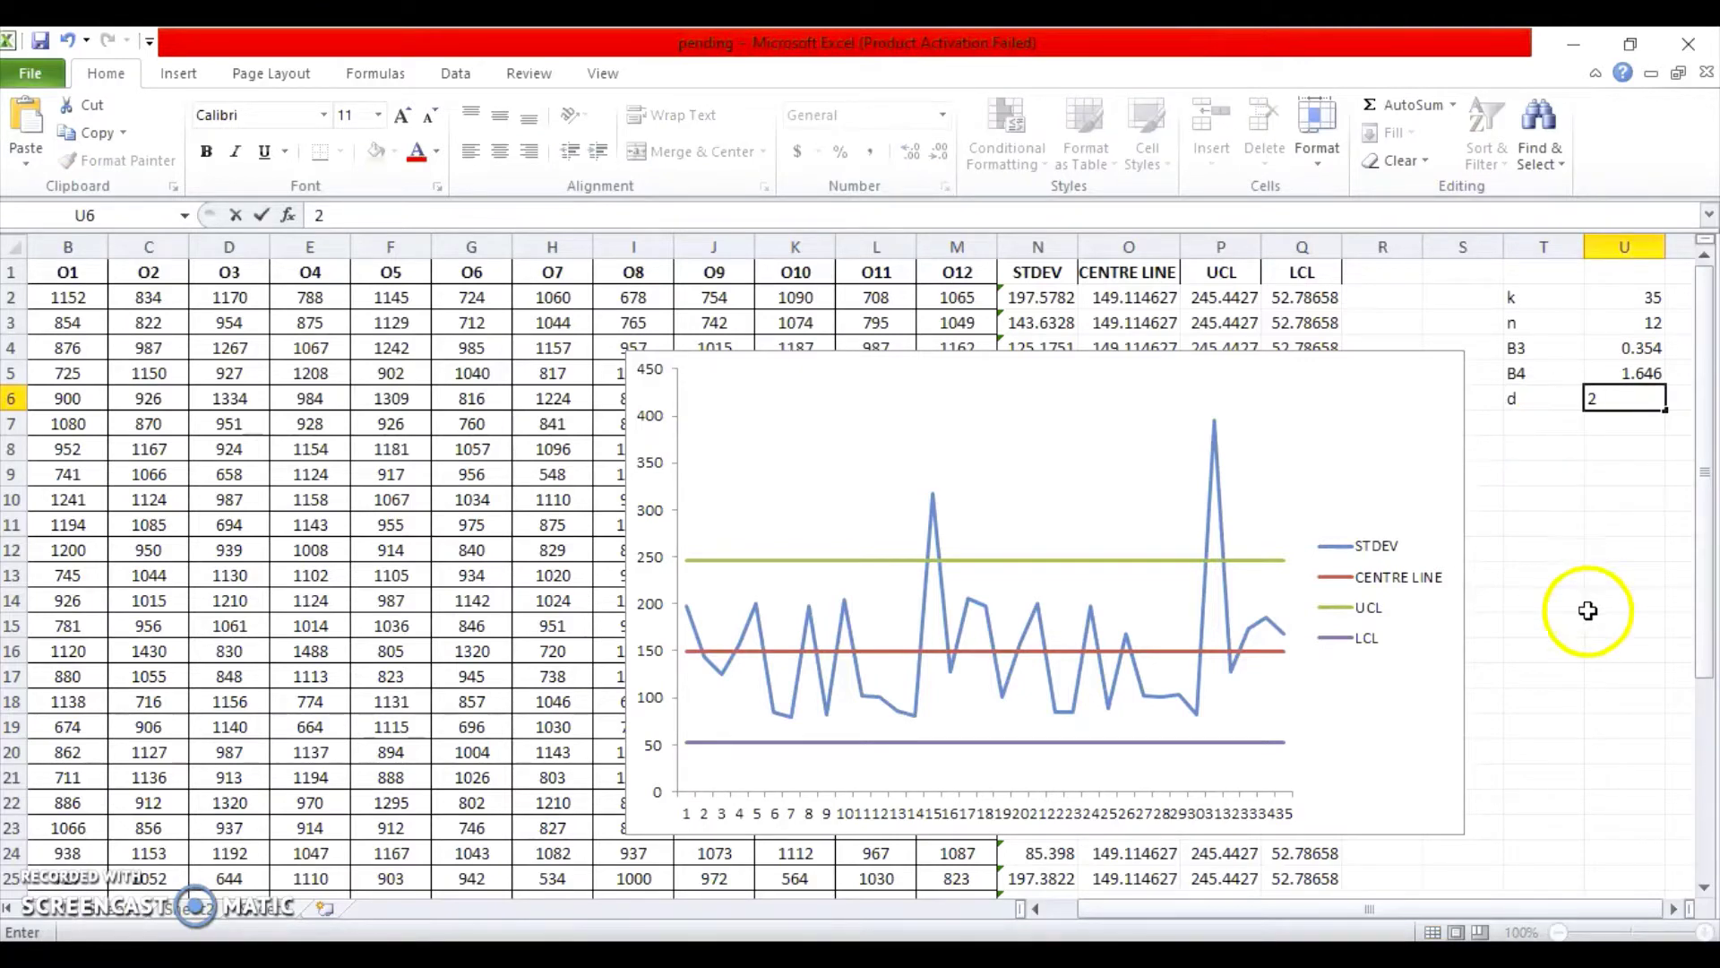
- Shrink the control chart and move it to the empty area below the data table, starting at about row 39
{"action": "left_click", "coordinate": [1408, 392]}
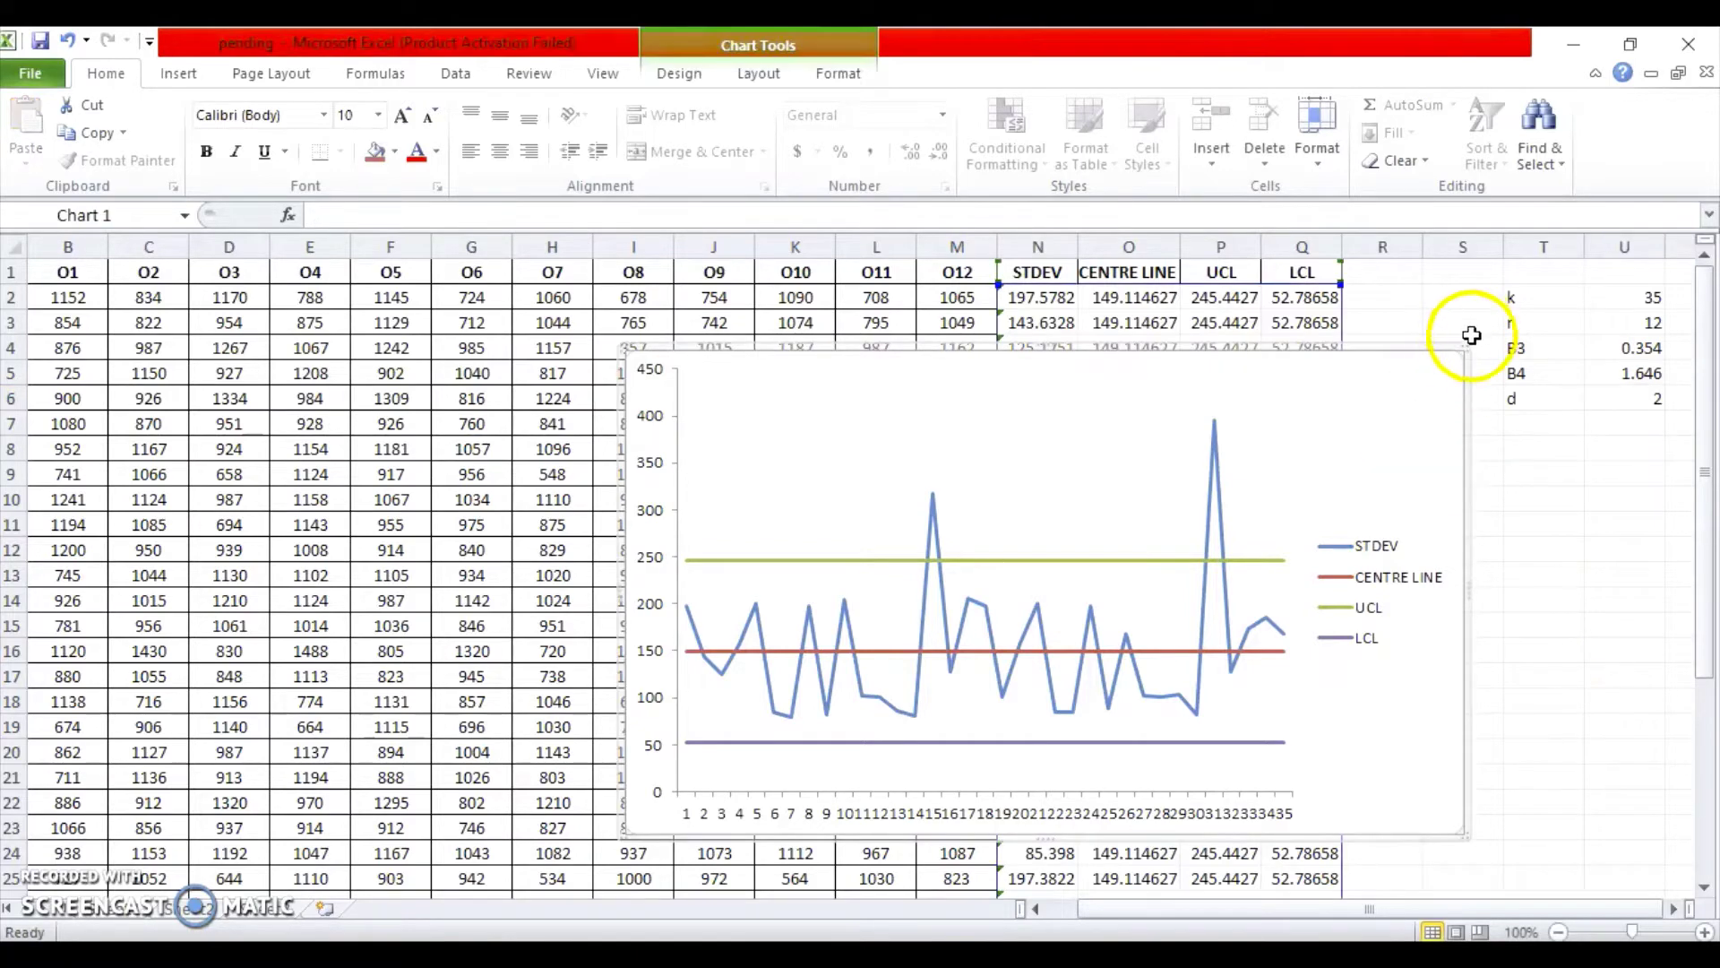
{"action": "left_click_drag", "start_coordinate": [1464, 350], "coordinate": [1312, 484]}
{"action": "left_click_drag", "start_coordinate": [1160, 518], "coordinate": [1030, 825]}
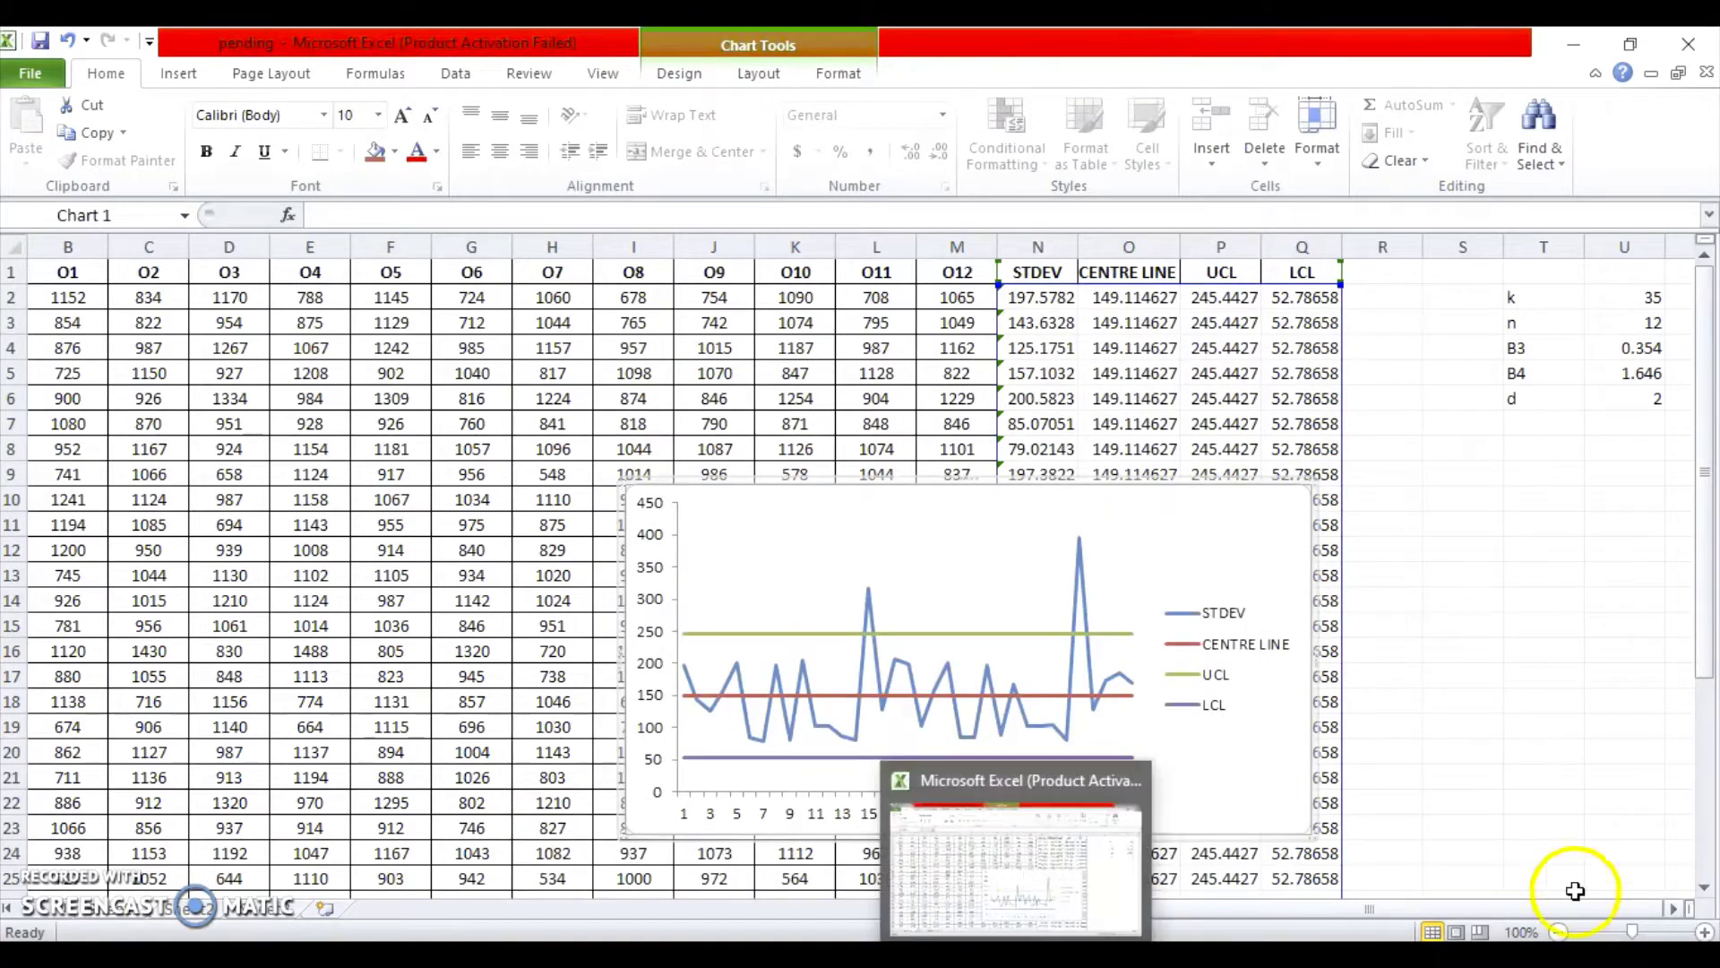
{"action": "left_click", "coordinate": [1704, 887]}
{"action": "left_click_drag", "start_coordinate": [1707, 889], "coordinate": [1707, 889]}
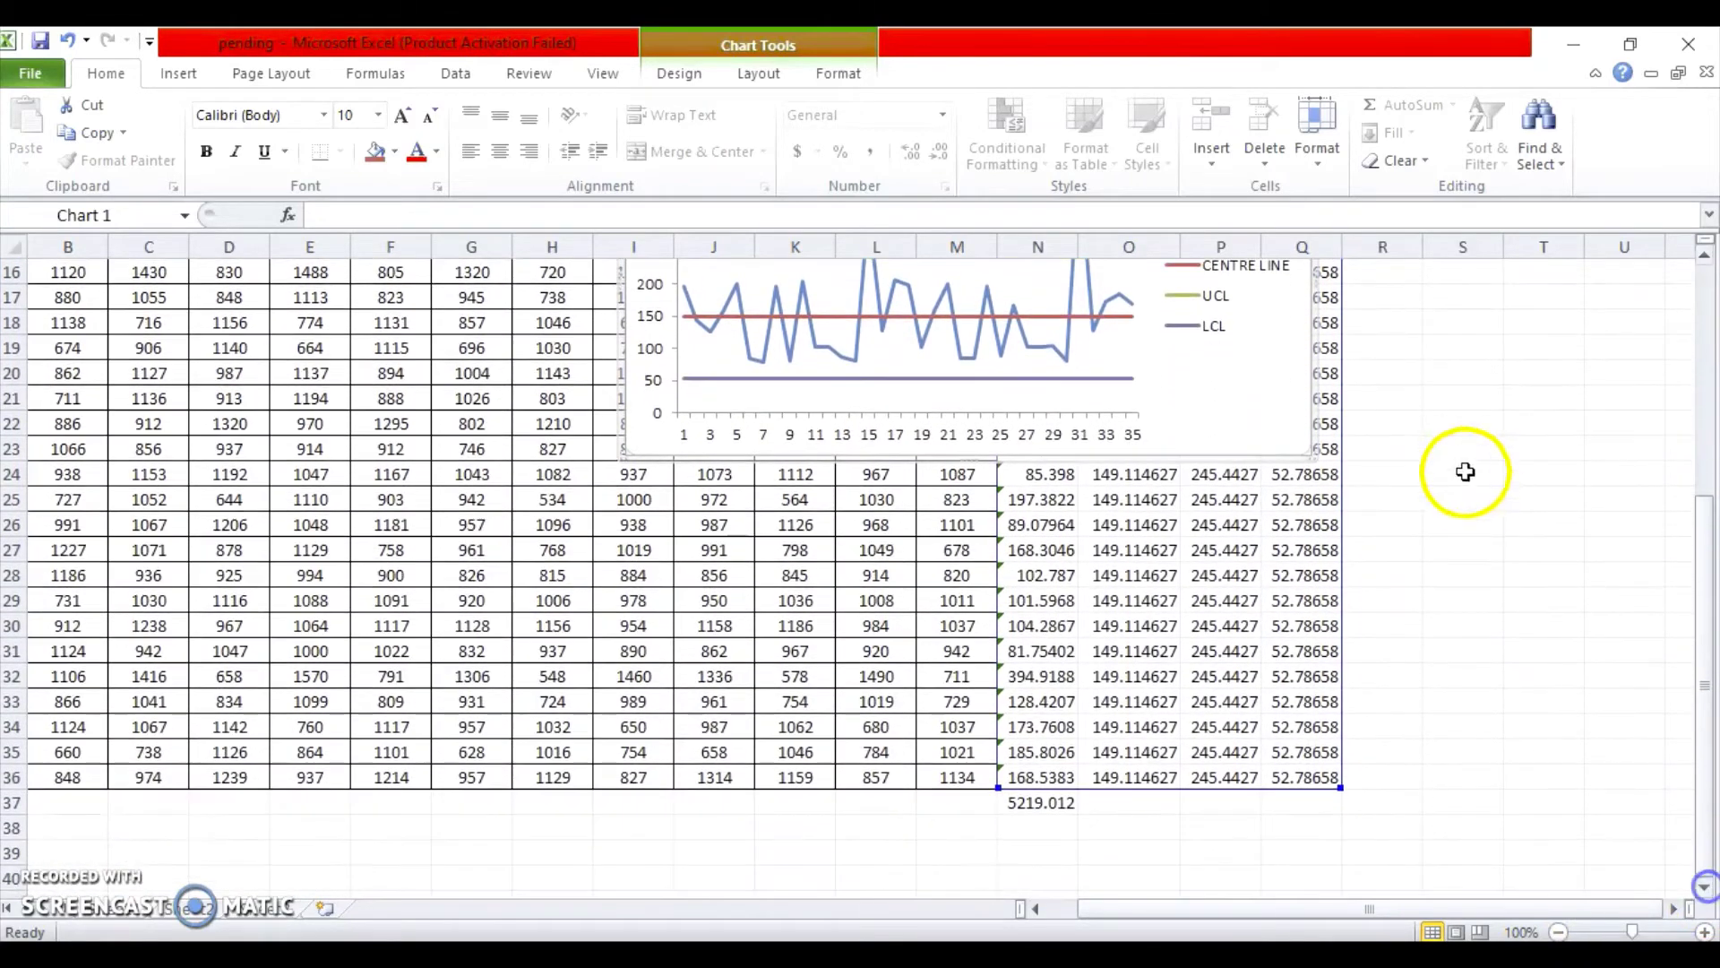
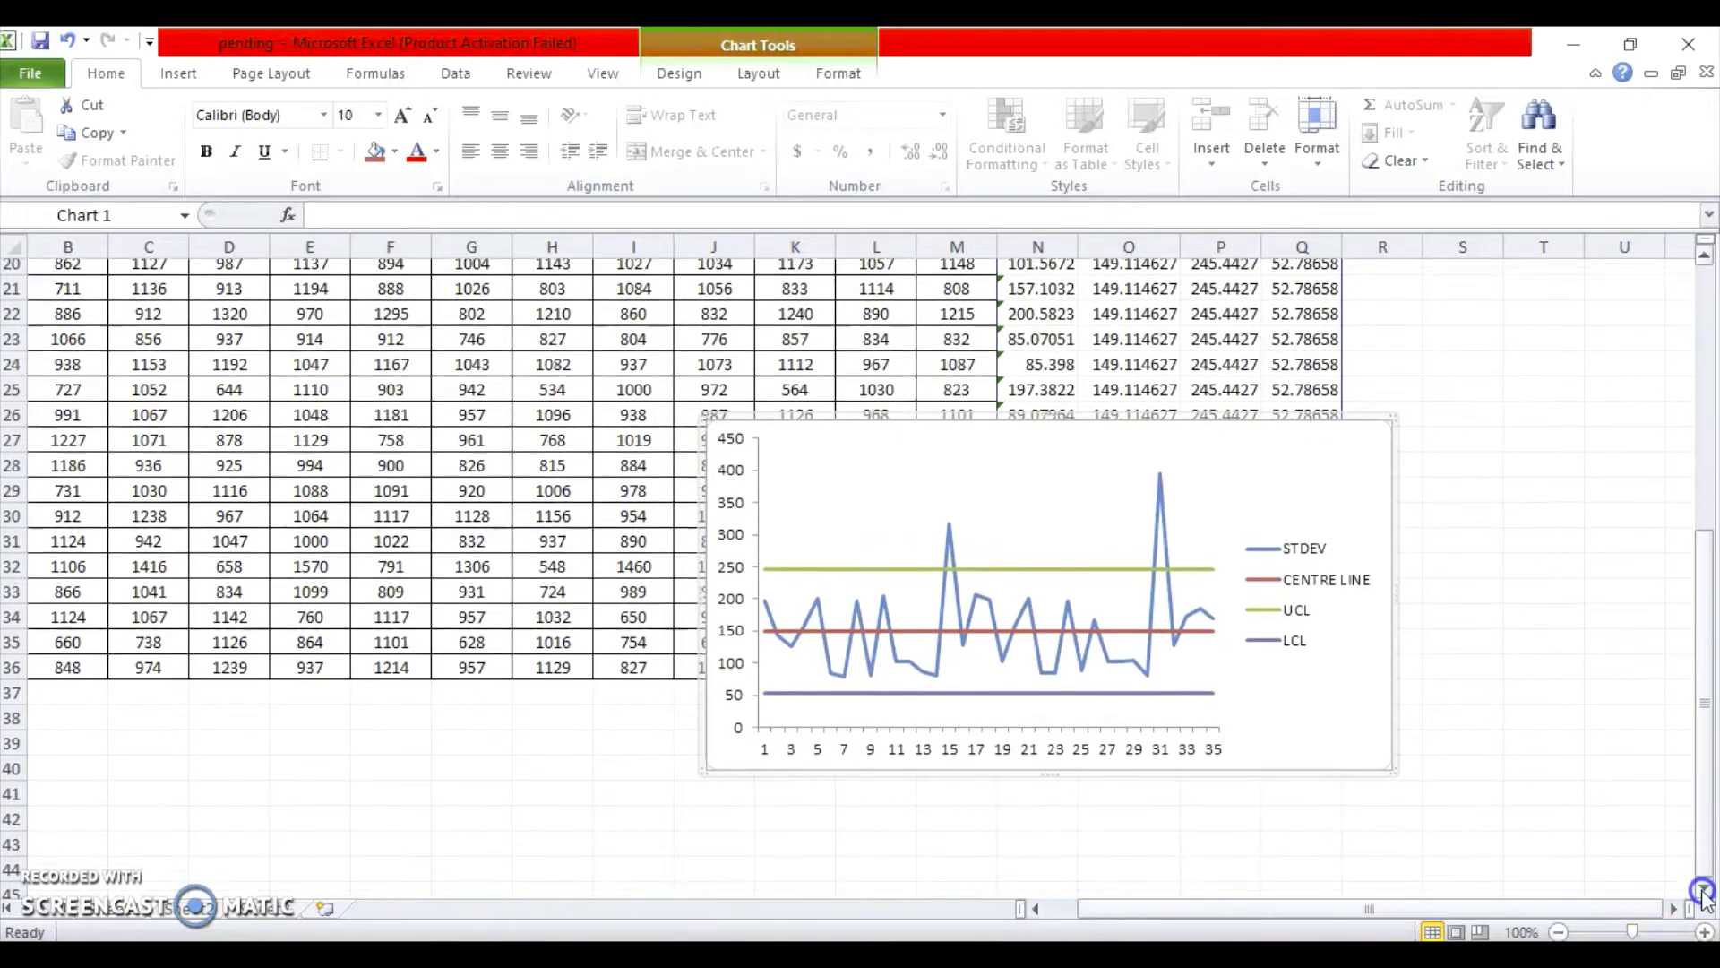
{"action": "left_click_drag", "start_coordinate": [1344, 600], "coordinate": [711, 765]}
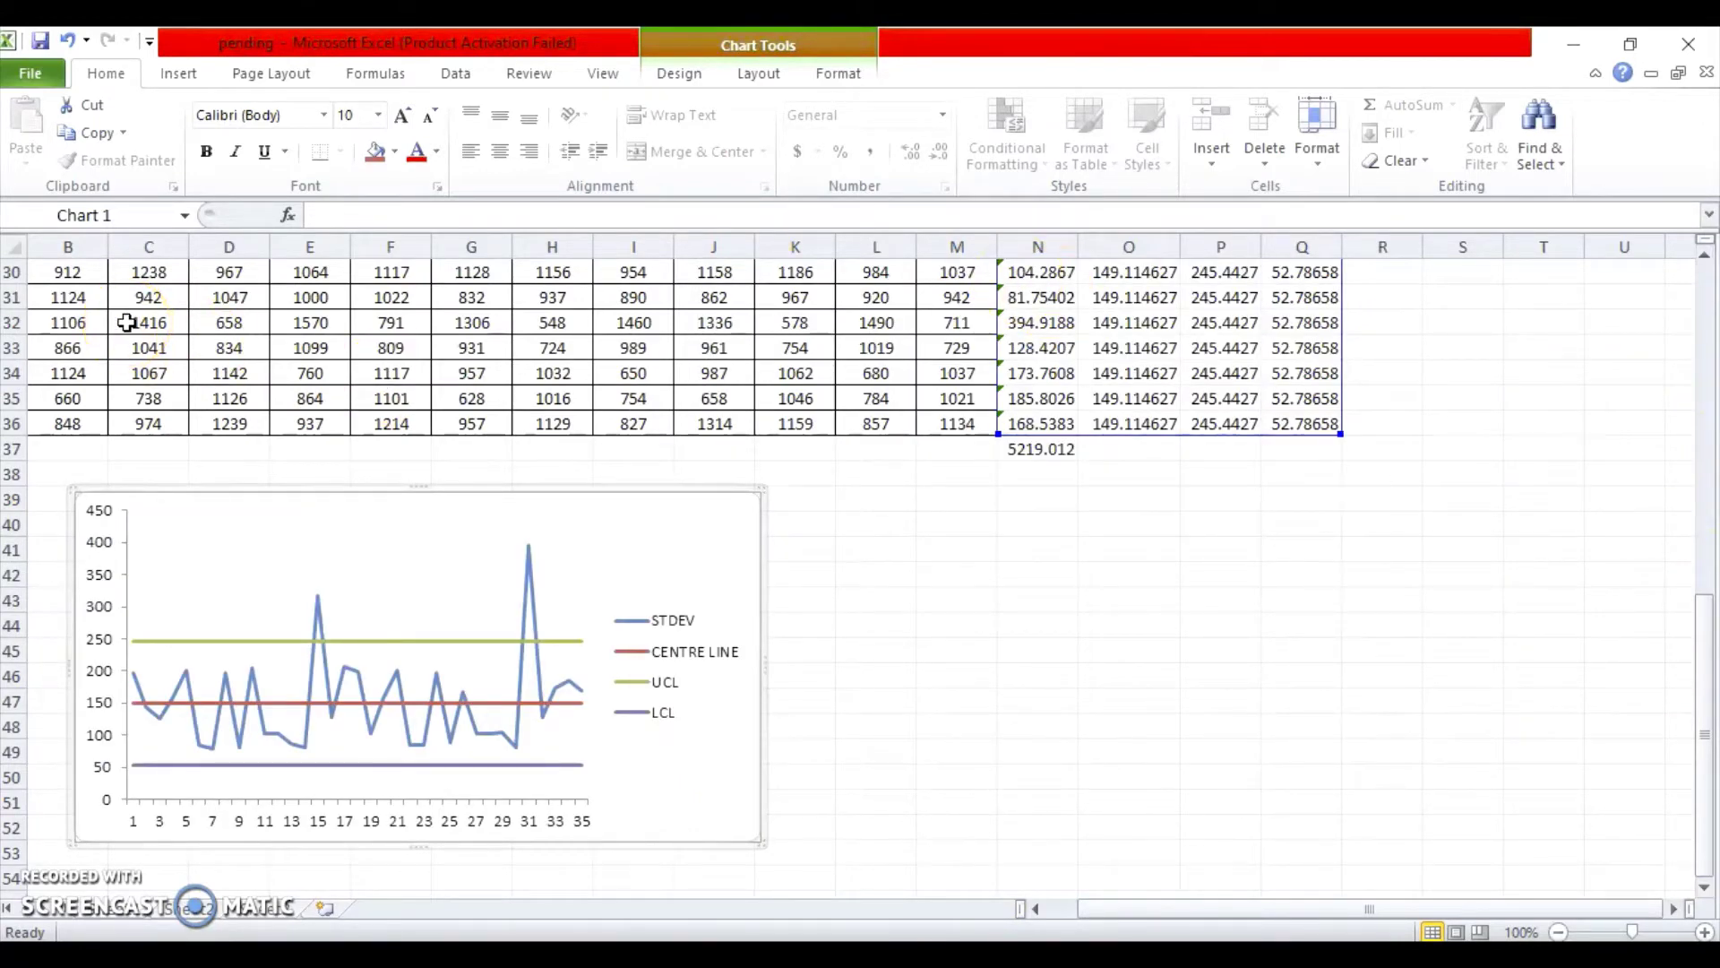
- Fill the entire row 16, which holds sample 15, with yellow
{"action": "scroll", "coordinate": [126, 322], "scroll_direction": "up", "scroll_amount": 10}
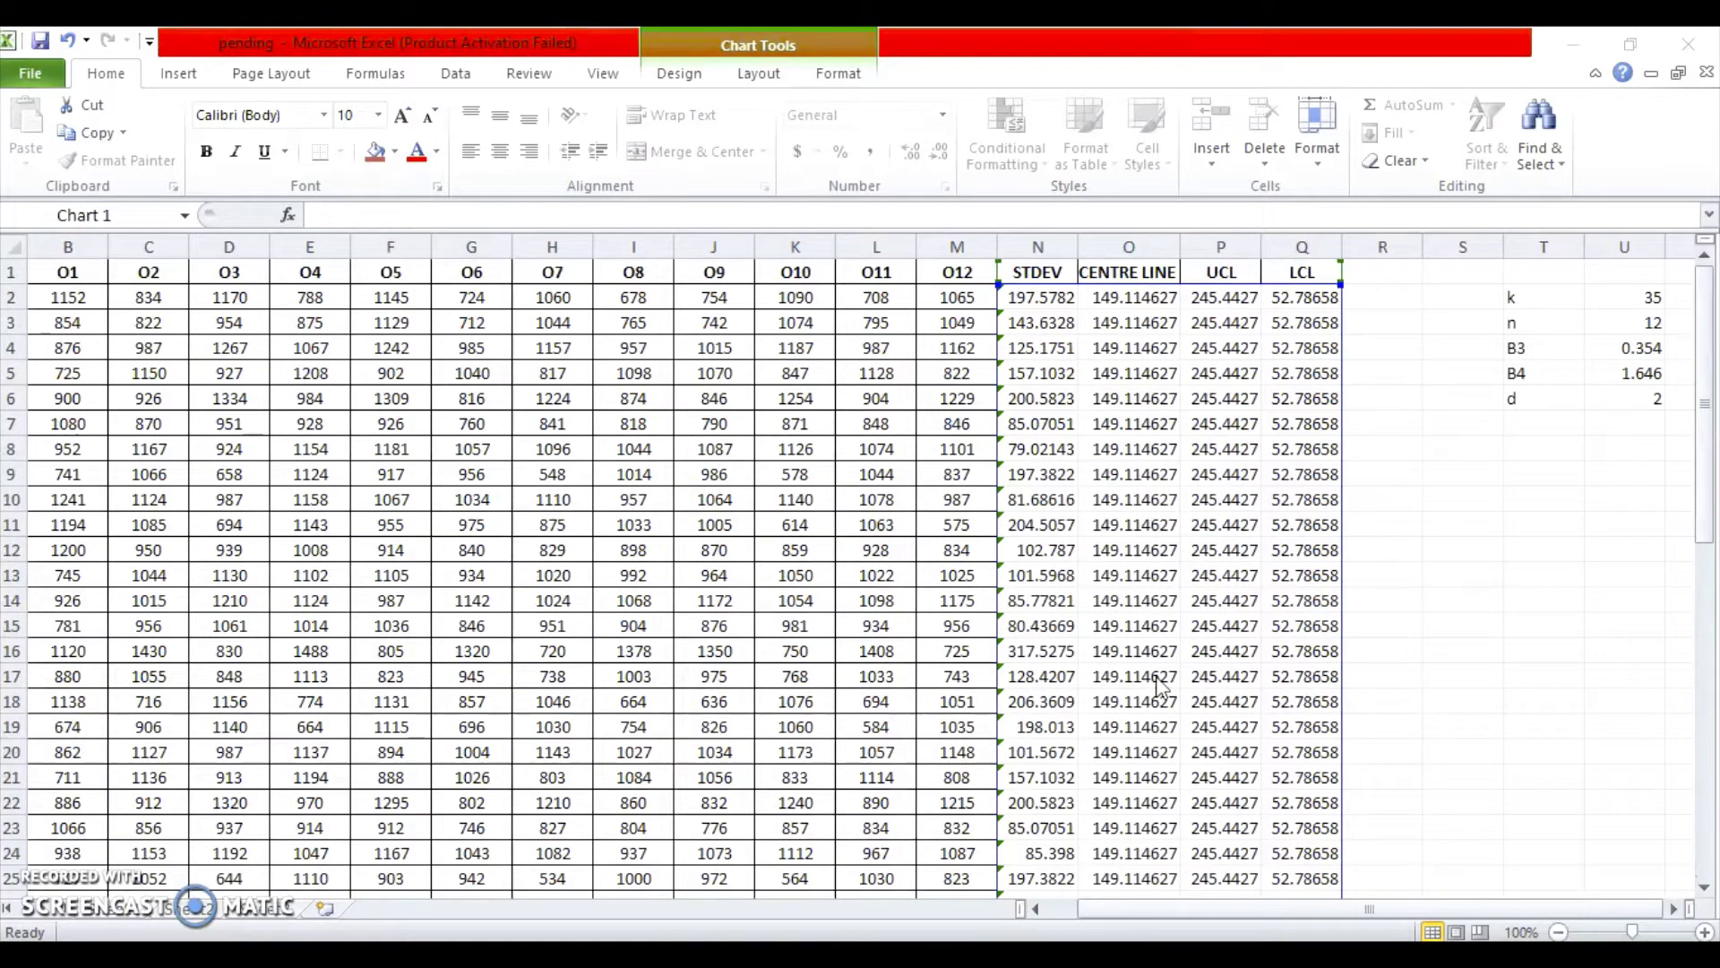
{"action": "scroll", "coordinate": [74, 890], "scroll_direction": "left", "scroll_amount": 1}
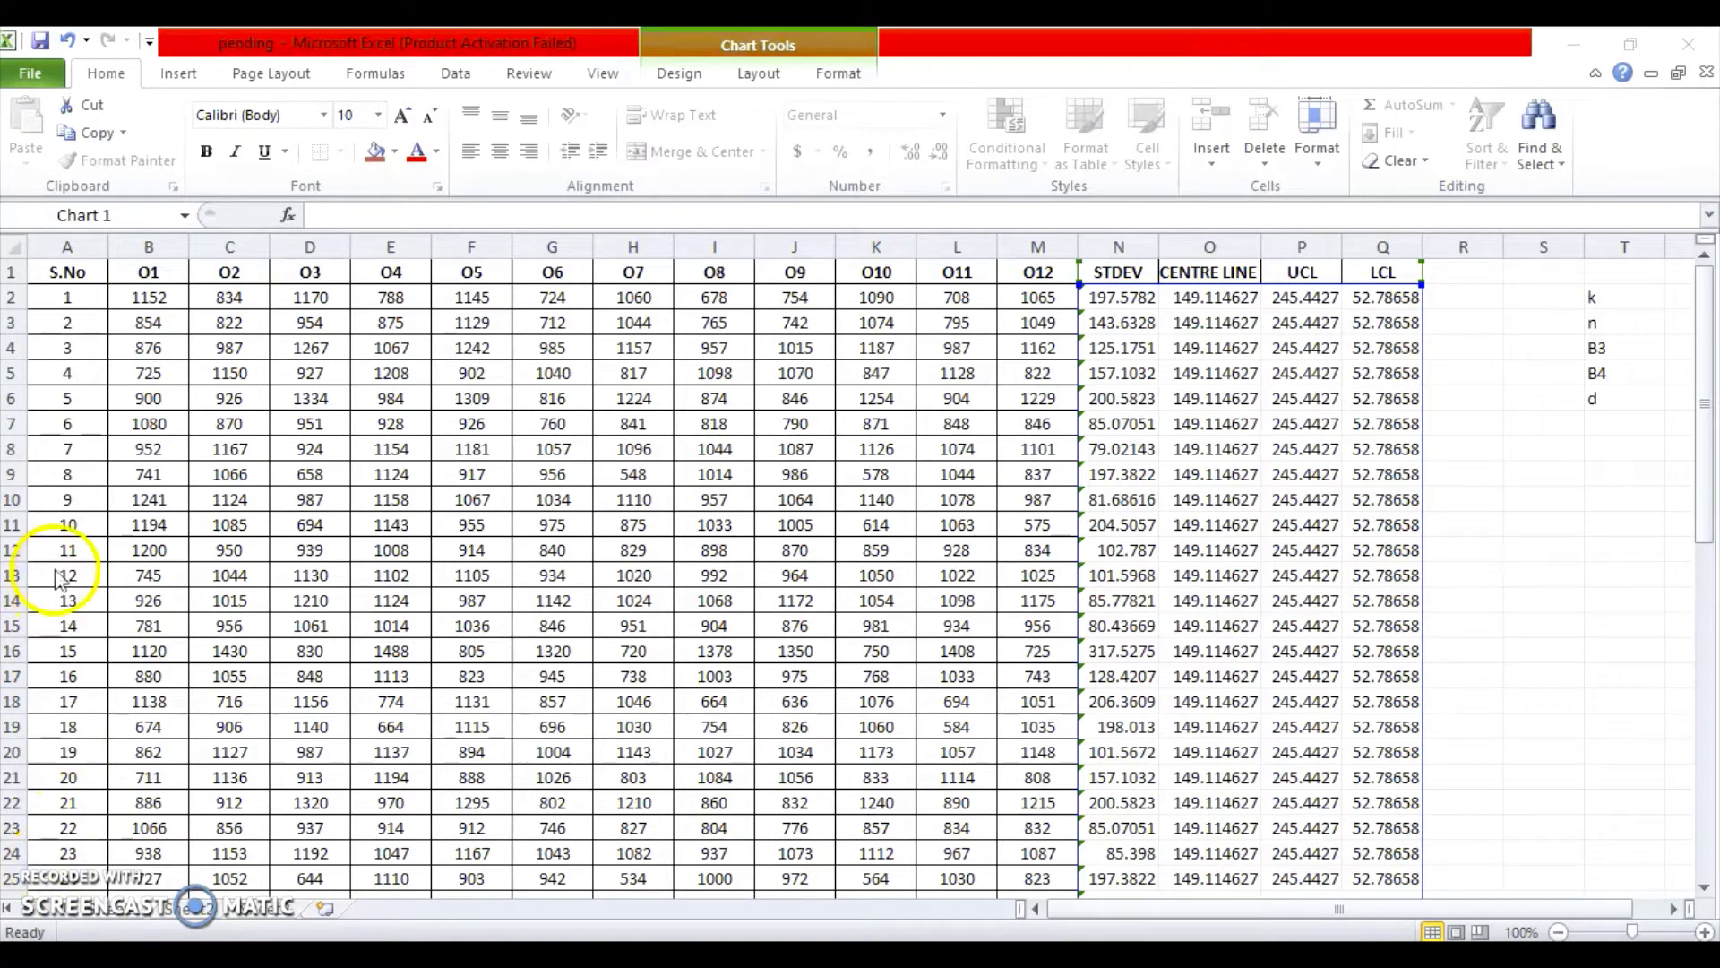
{"action": "left_click", "coordinate": [15, 652]}
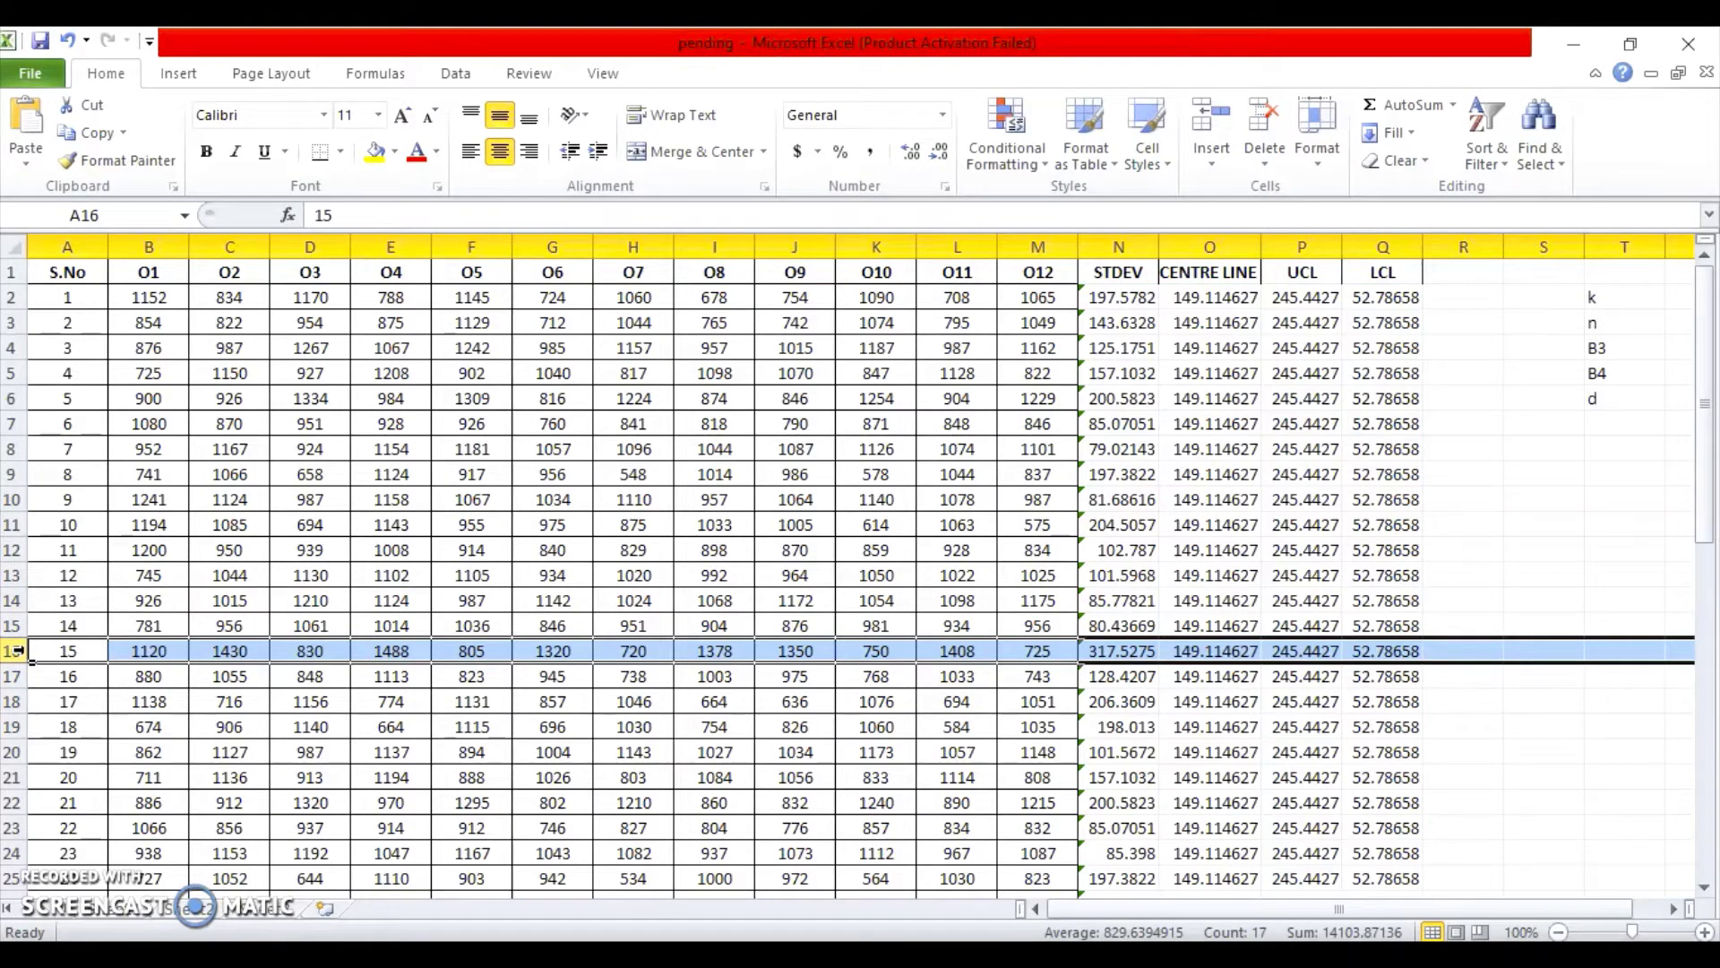
{"action": "left_click", "coordinate": [373, 154]}
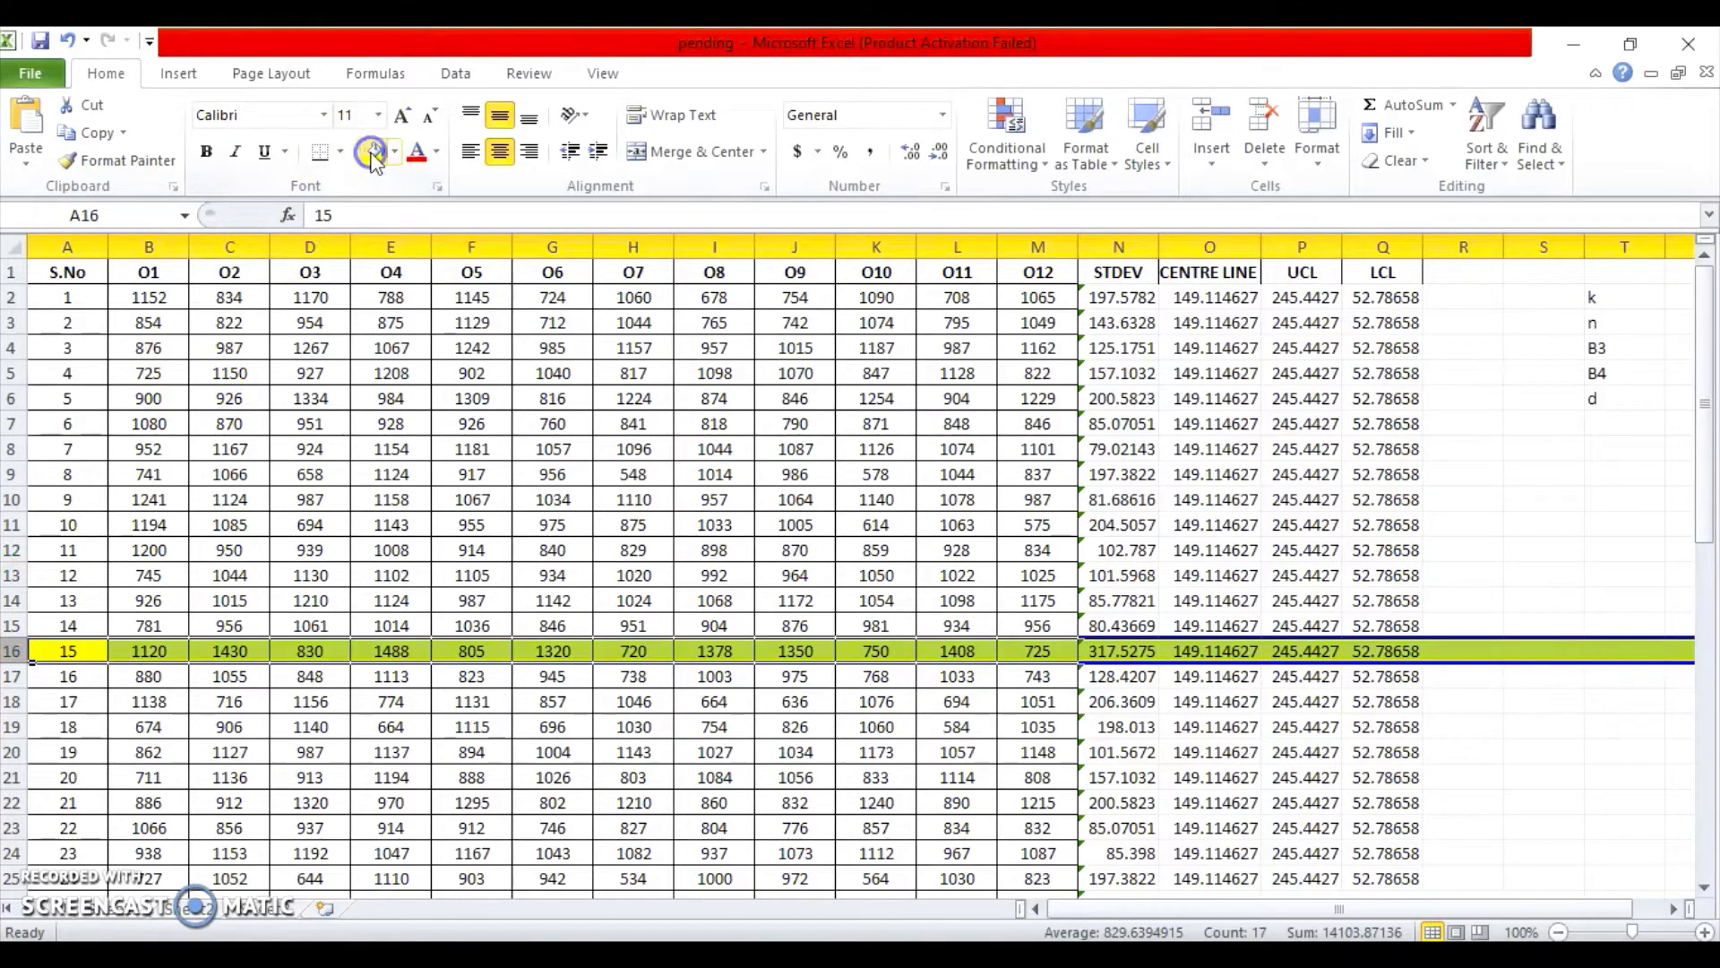
- Fill the entire row 32, which holds sample 31, with yellow
{"action": "left_click", "coordinate": [1707, 869]}
{"action": "left_click", "coordinate": [1706, 869]}
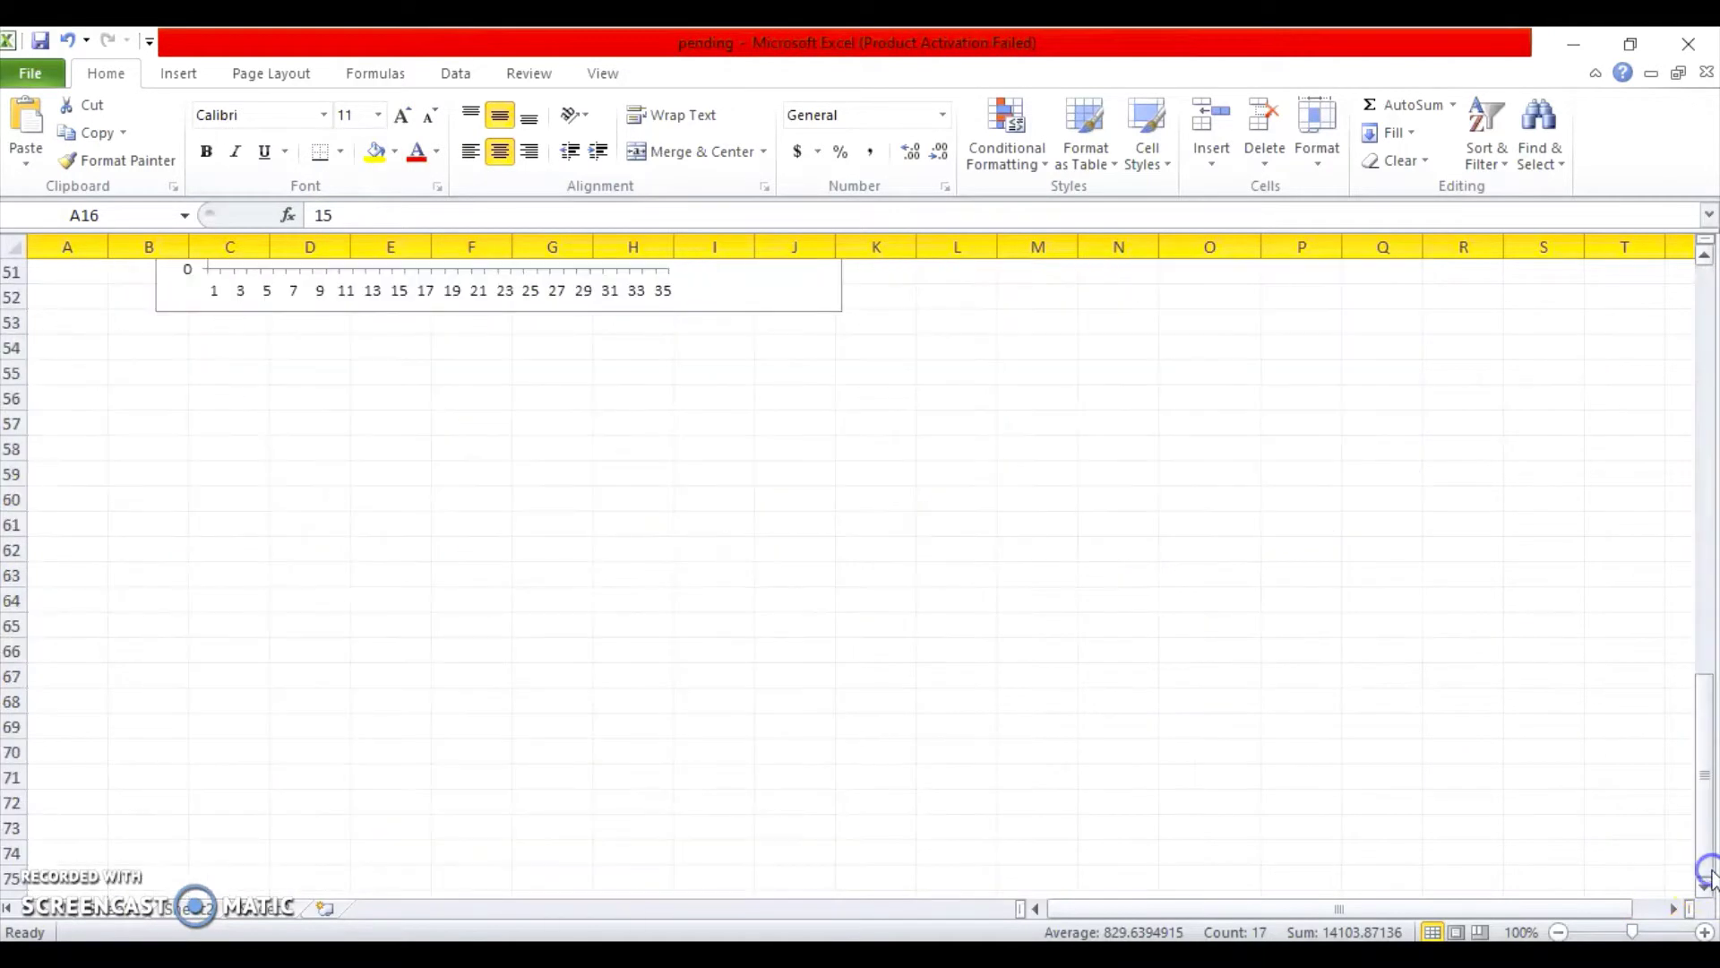
{"action": "left_click", "coordinate": [1705, 454]}
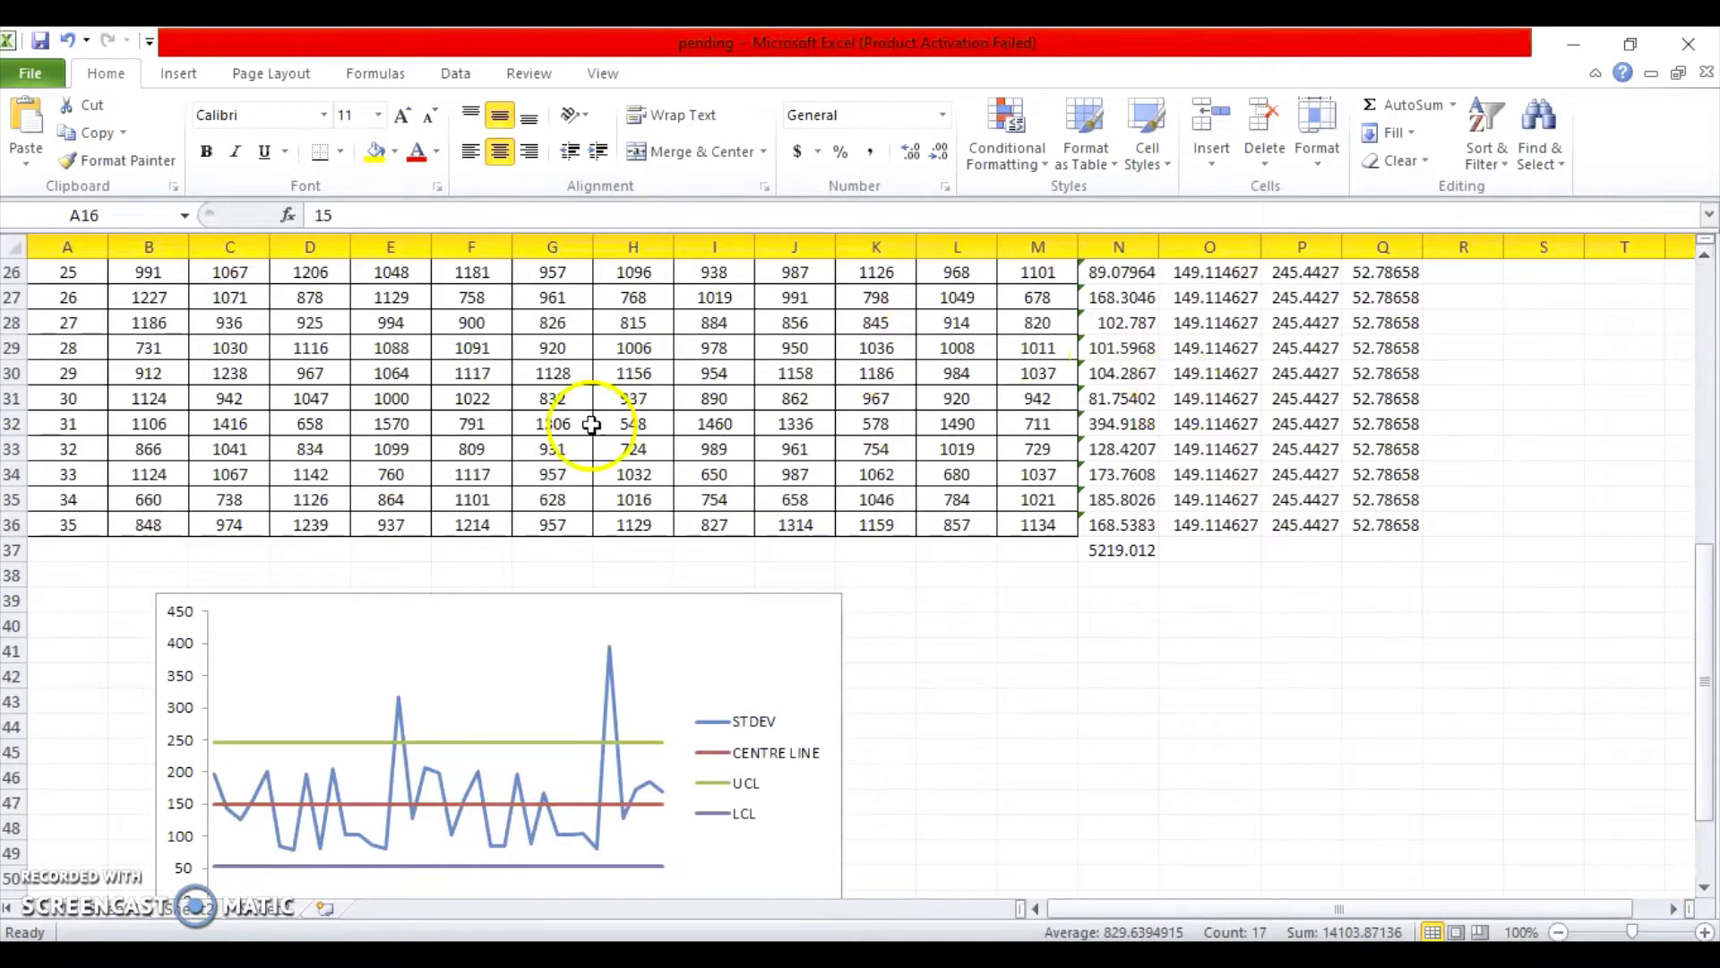
{"action": "left_click", "coordinate": [13, 424]}
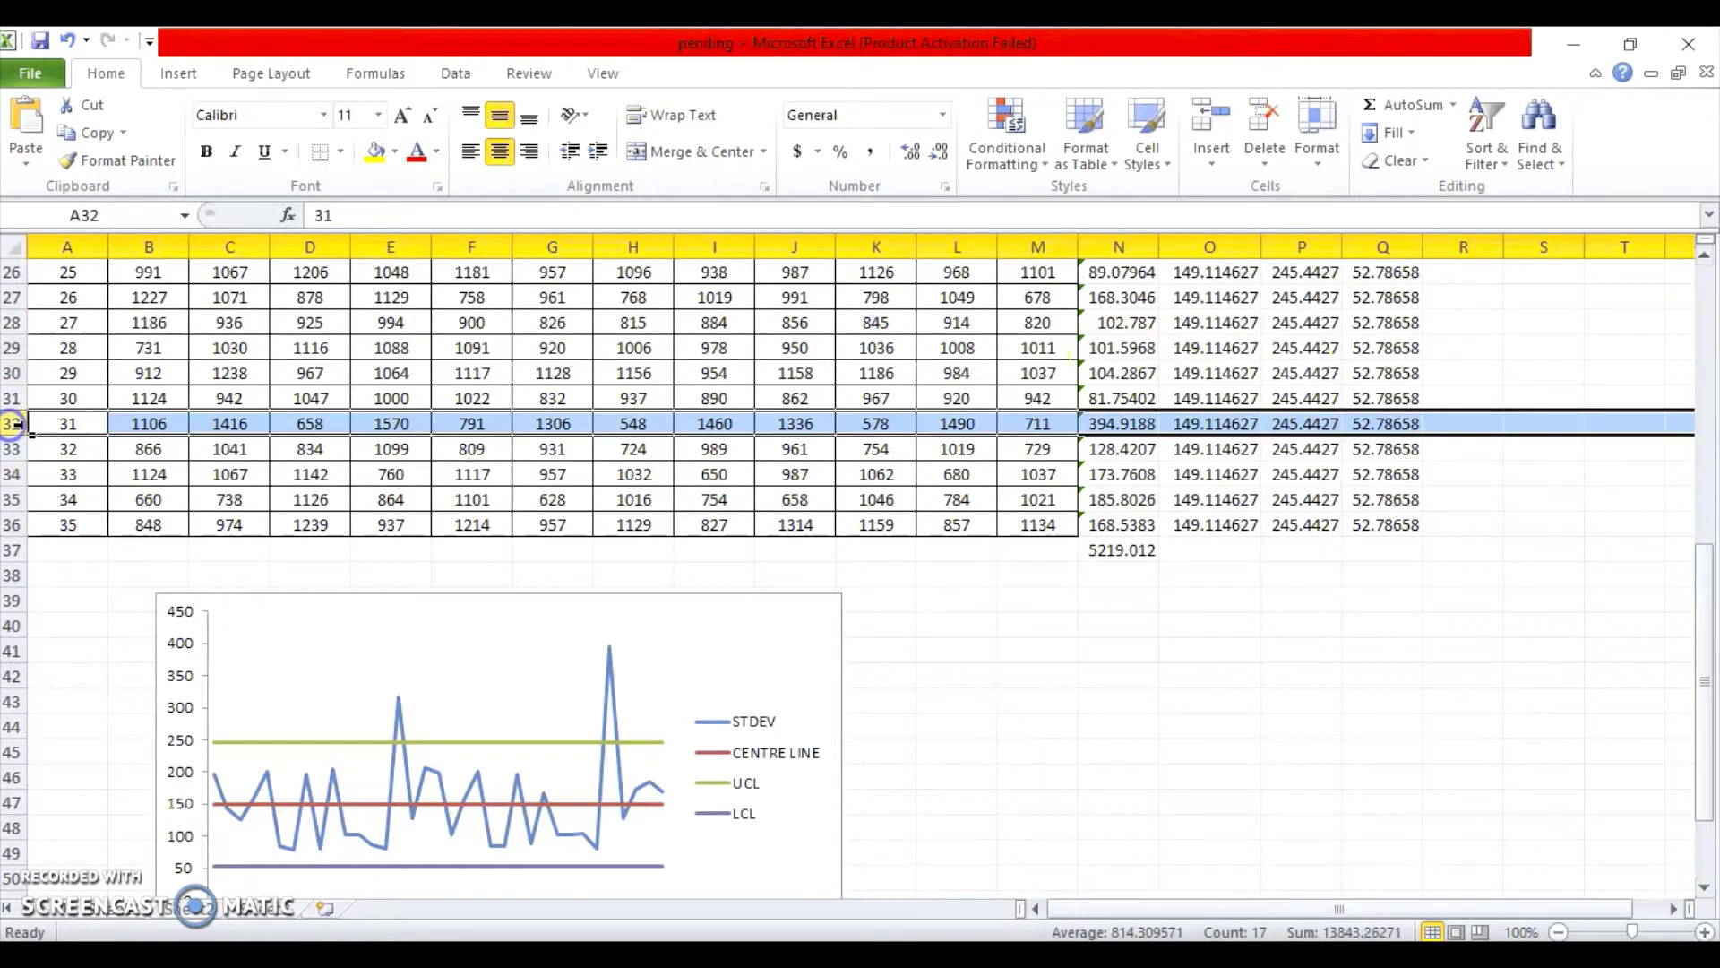
{"action": "left_click", "coordinate": [375, 152]}
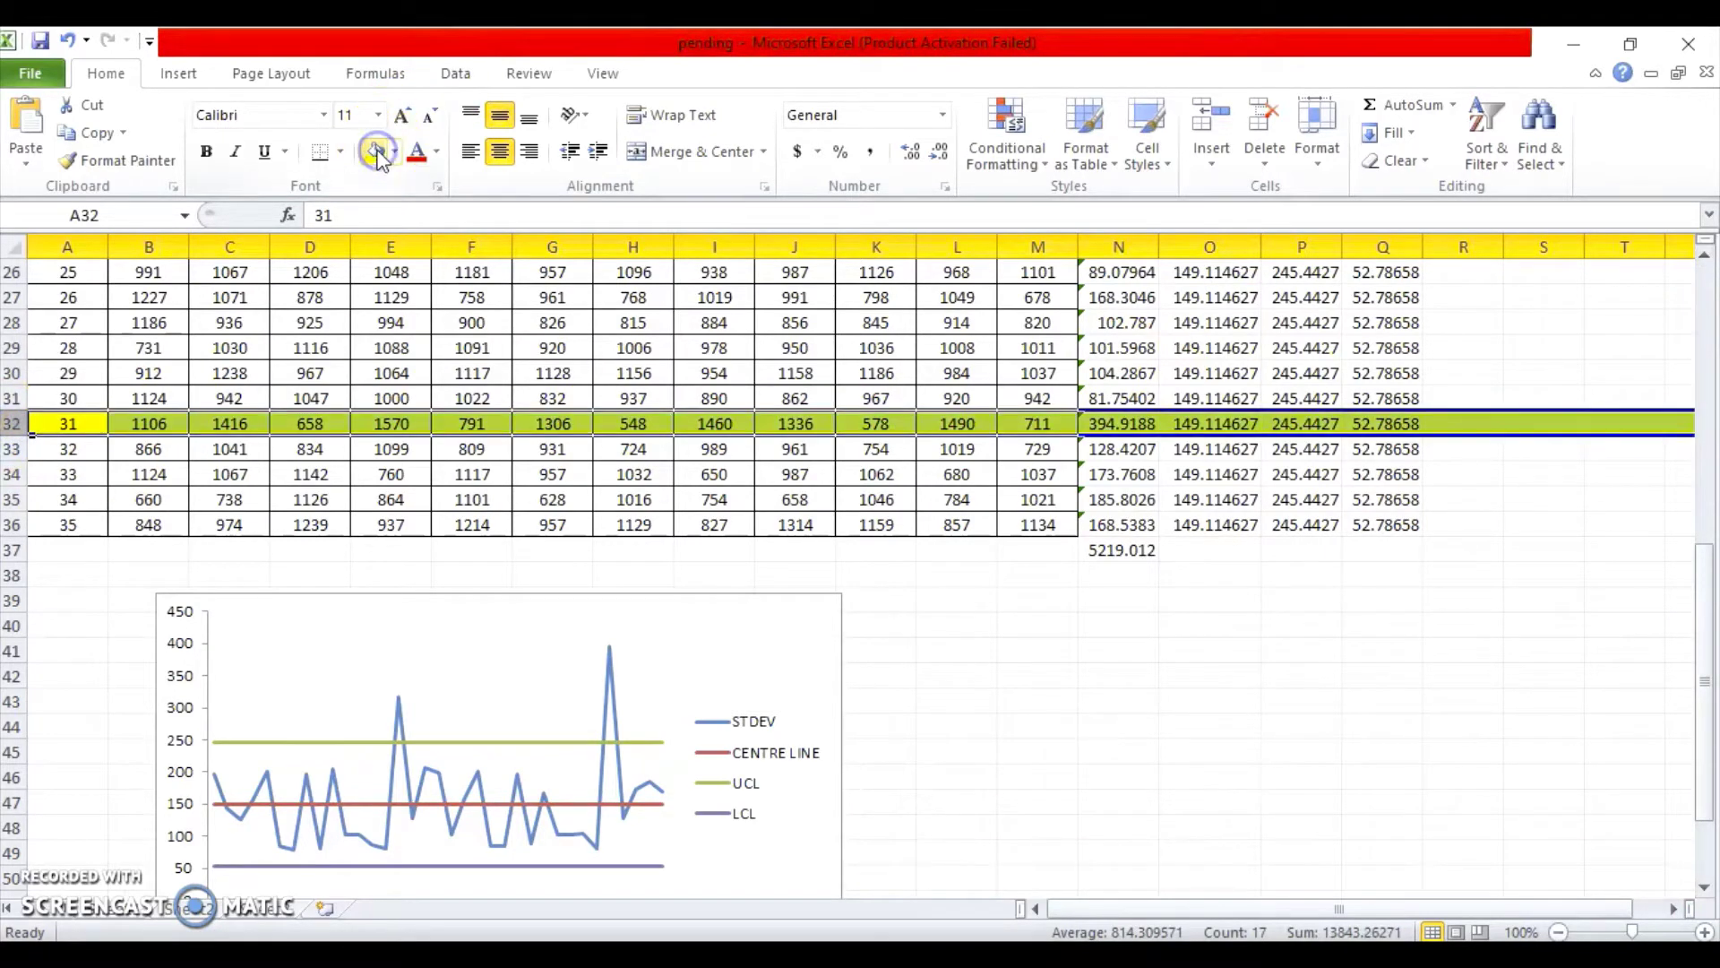
- Insert a blank row above the header row of the data table
{"action": "left_click", "coordinate": [1709, 311]}
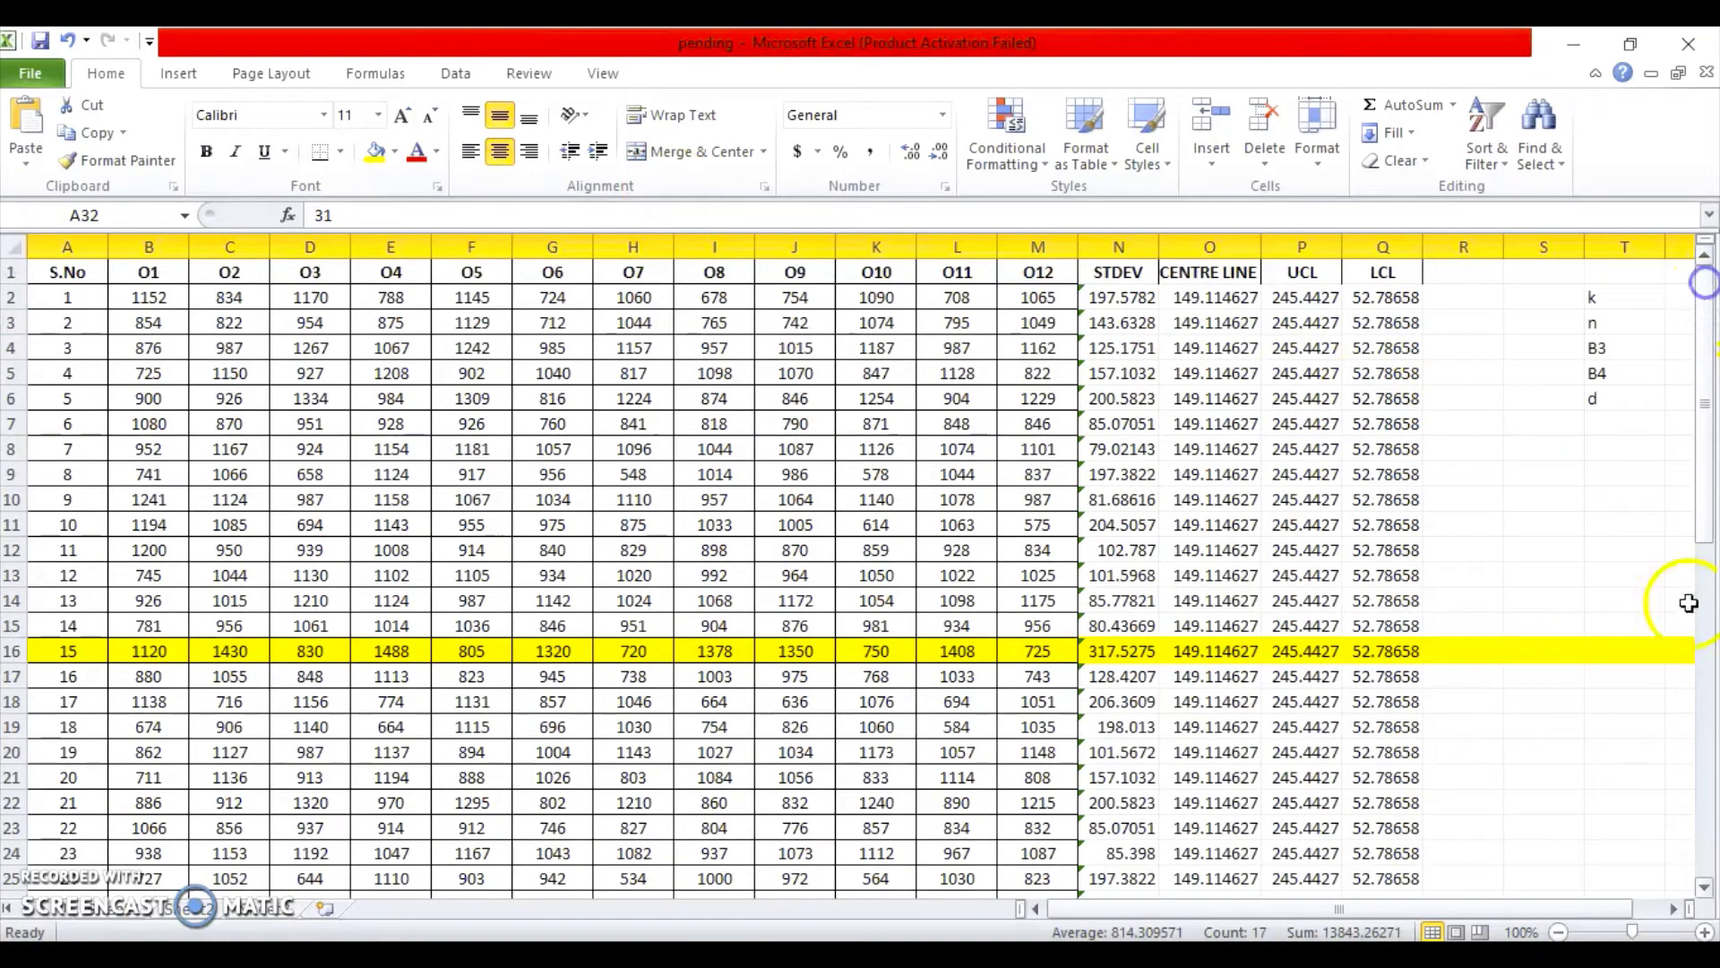
{"action": "left_click", "coordinate": [1672, 909]}
{"action": "left_click", "coordinate": [1672, 908]}
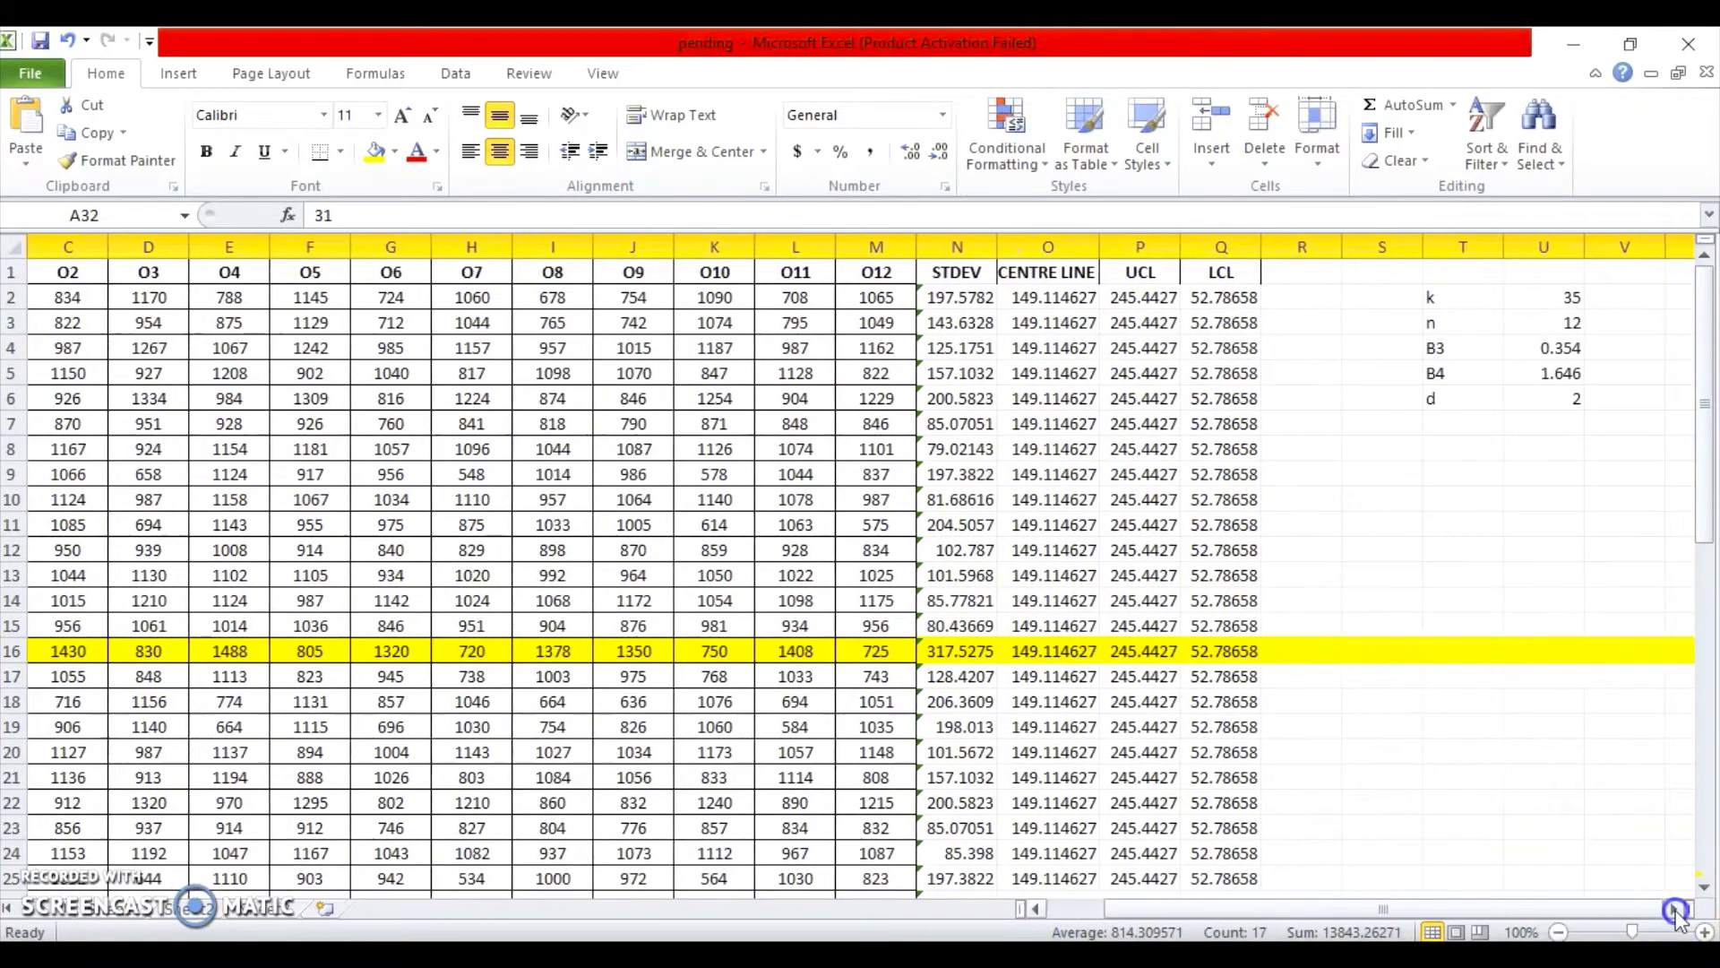
{"action": "left_click", "coordinate": [1672, 908]}
{"action": "left_click", "coordinate": [1672, 909]}
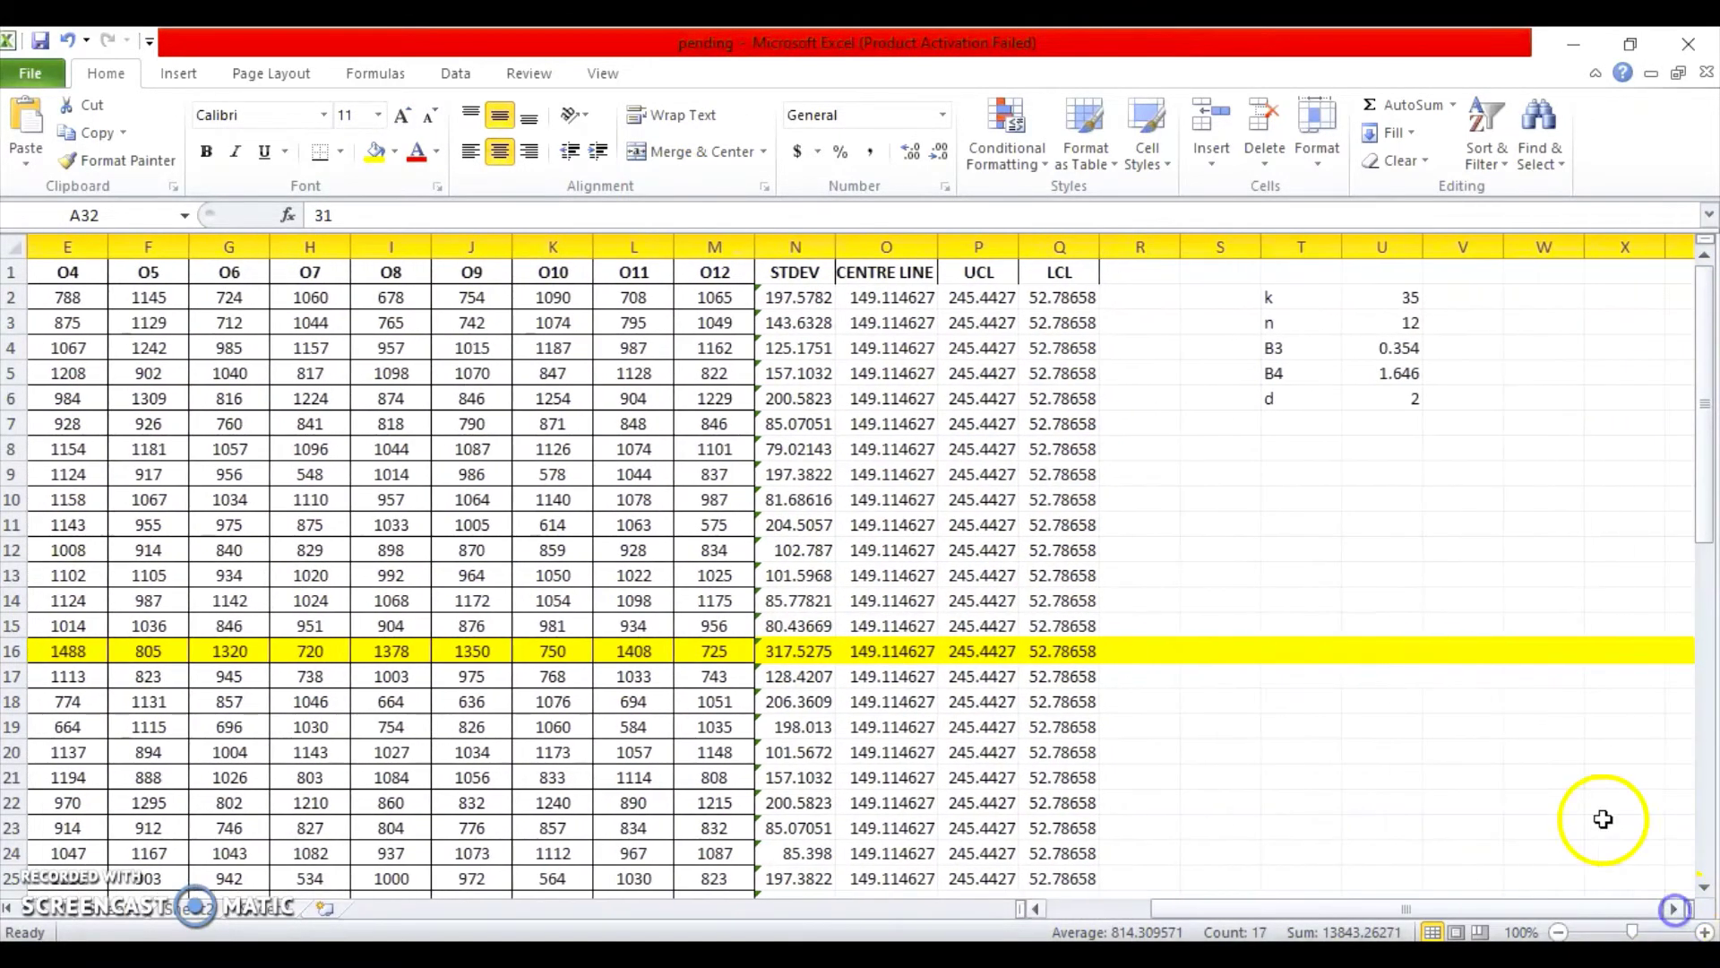
{"action": "left_click", "coordinate": [1288, 421]}
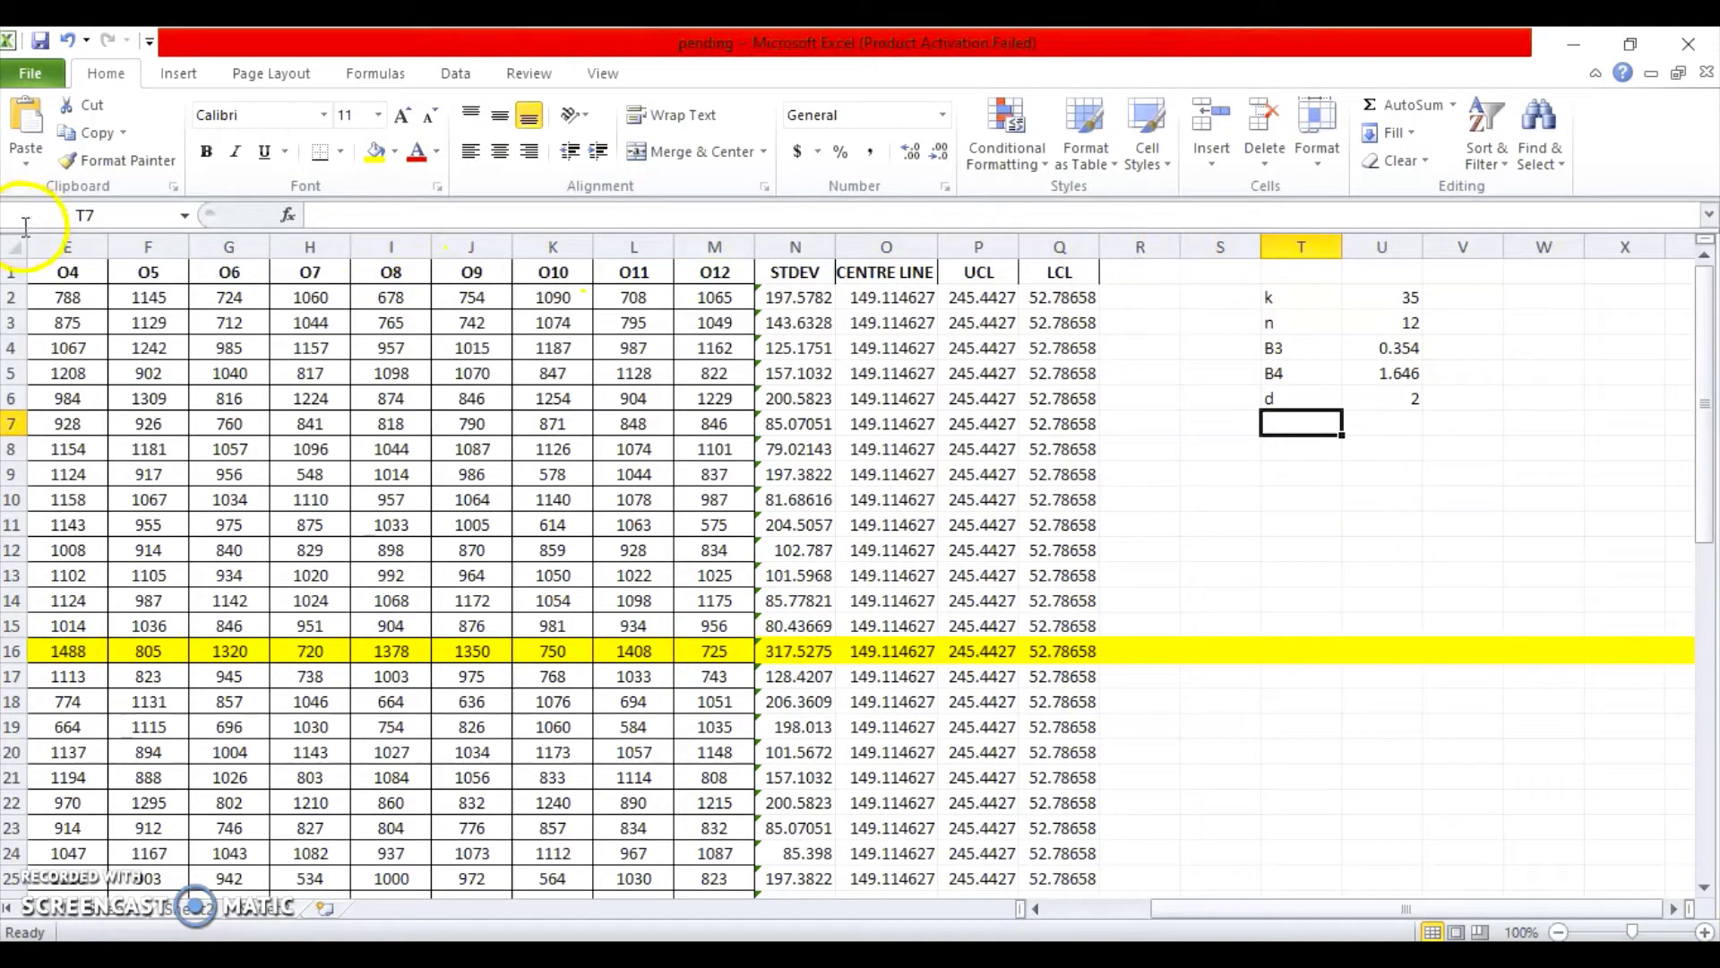
{"action": "left_click", "coordinate": [14, 271]}
{"action": "right_click", "coordinate": [12, 273]}
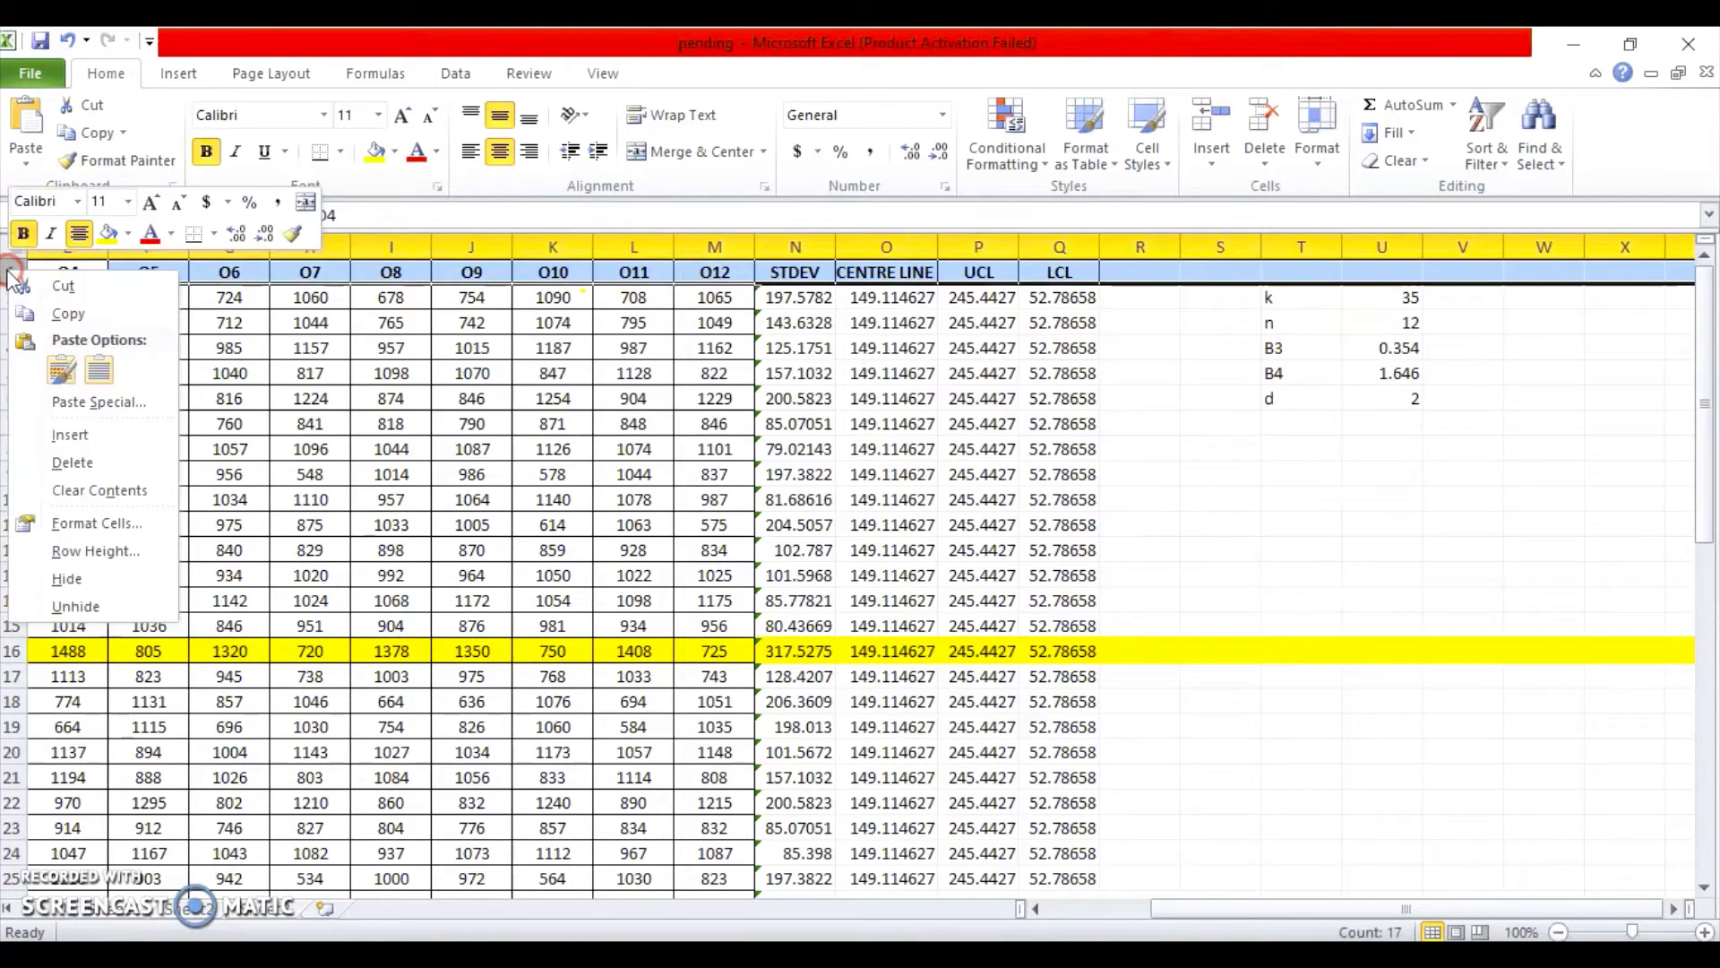
{"action": "left_click", "coordinate": [69, 435]}
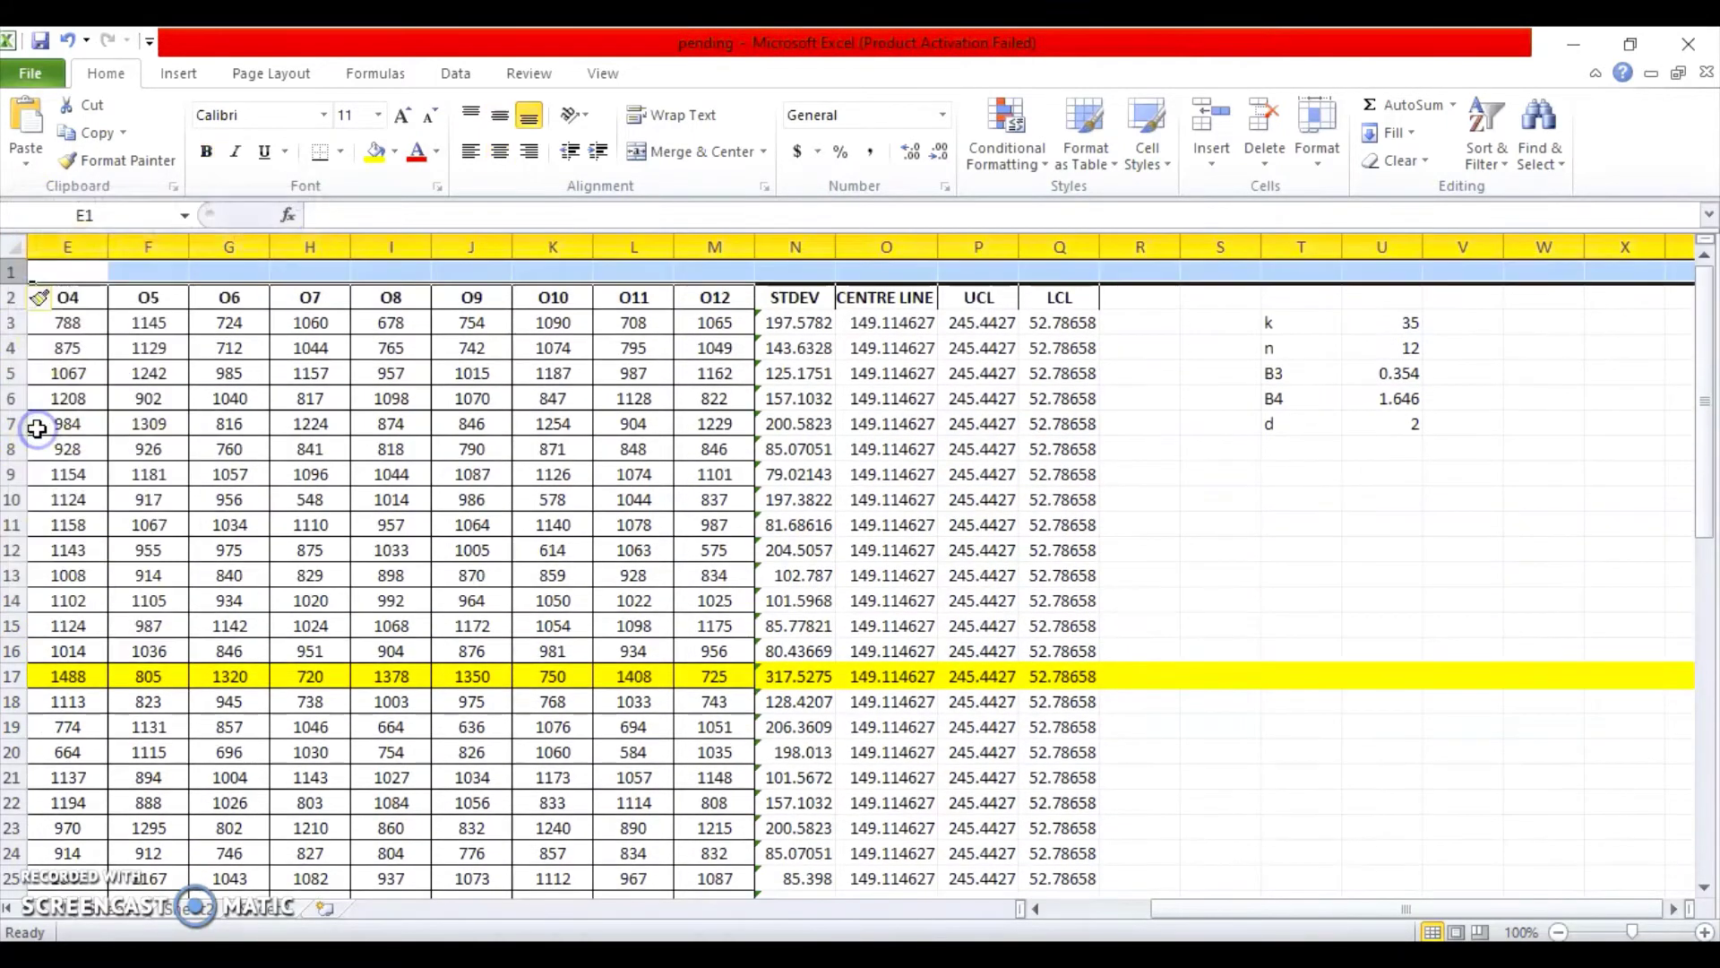
- Enter the heading "REVISED CONTROL LIMITS" in cell R1, above the empty columns beside the LCL column
{"action": "left_click", "coordinate": [1152, 340]}
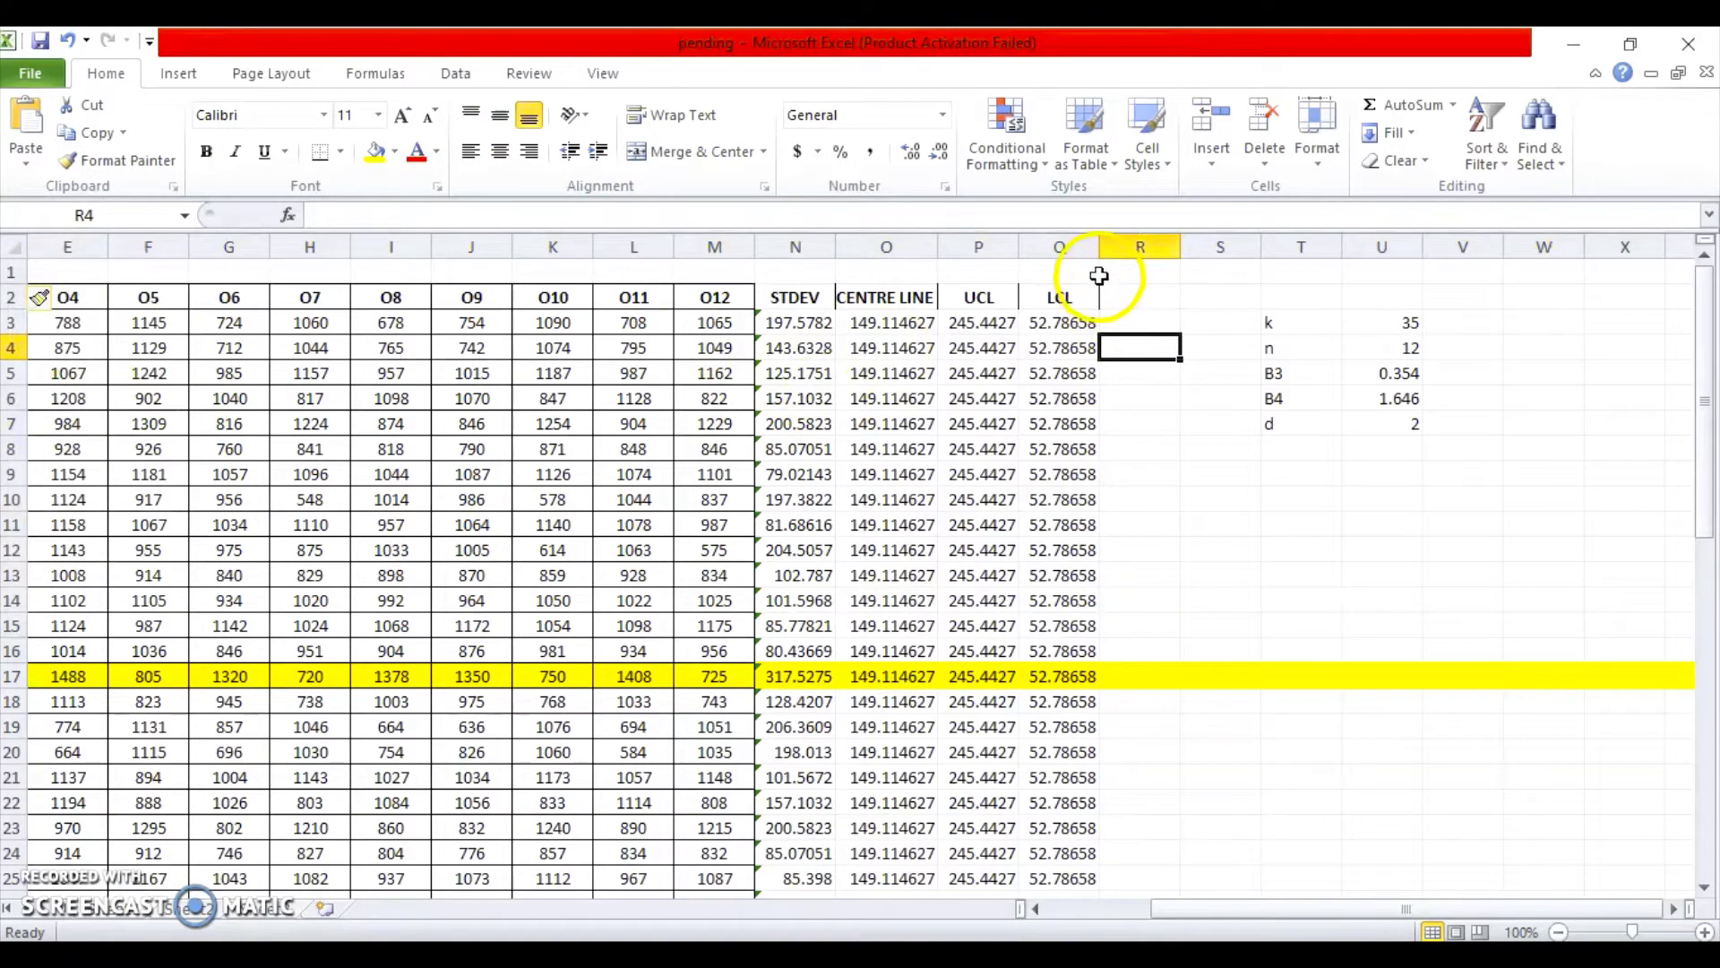
{"action": "left_click", "coordinate": [1133, 269]}
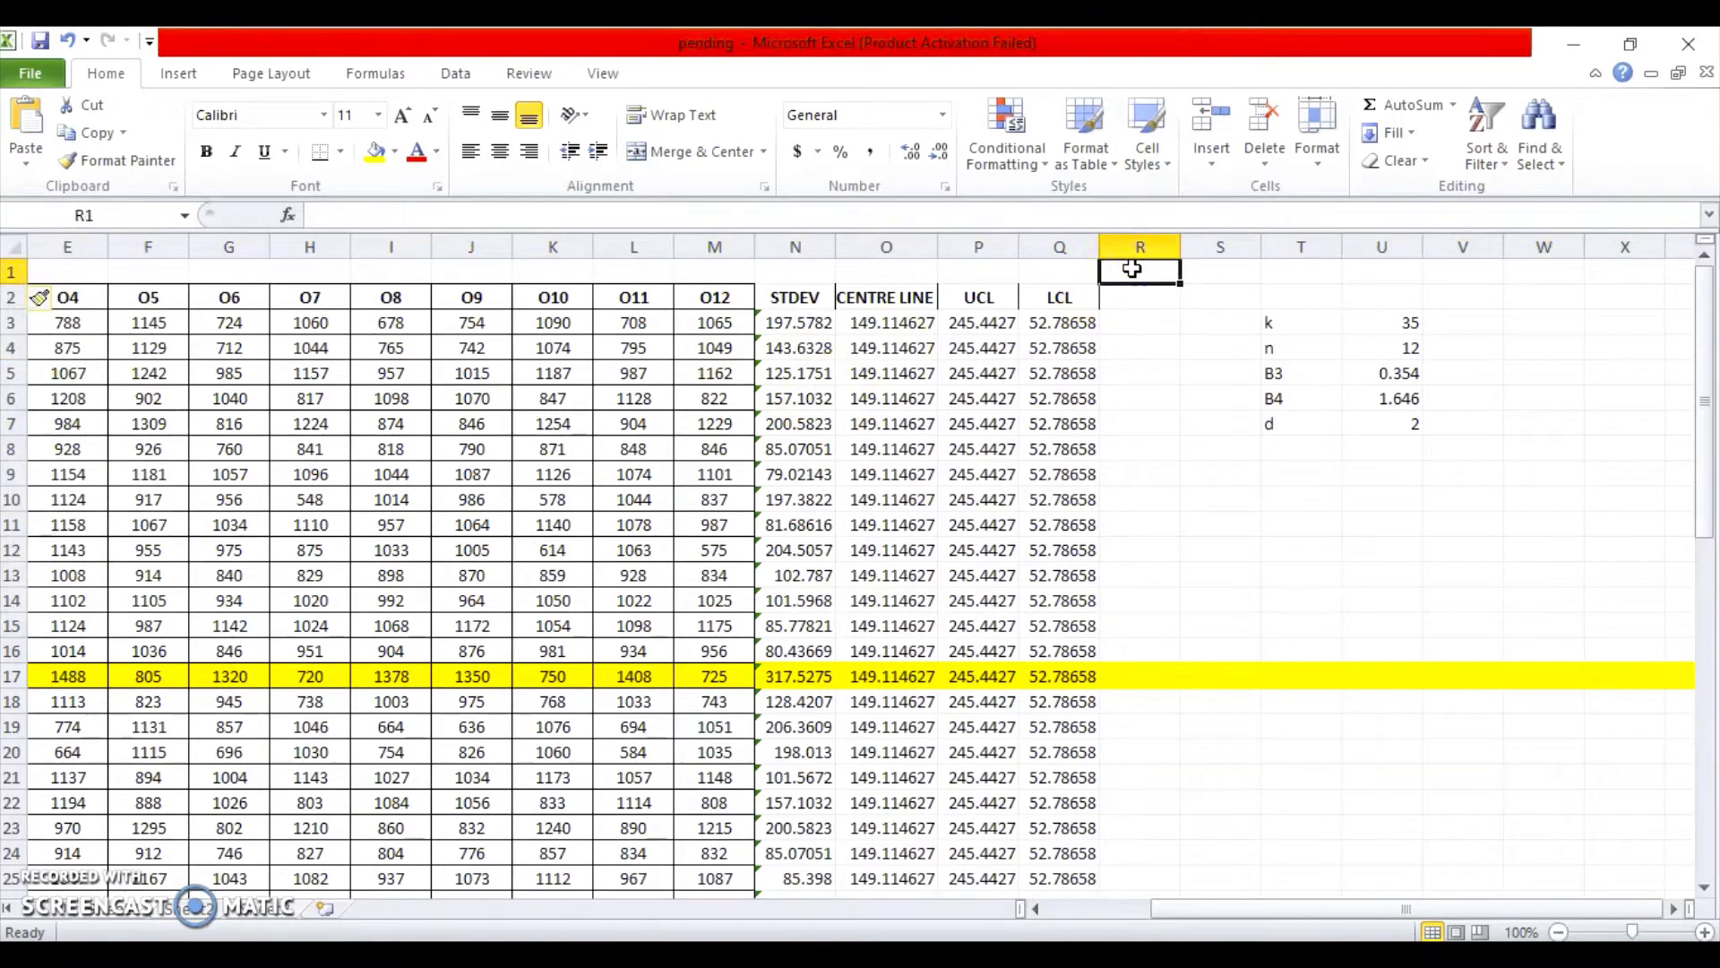
{"action": "type", "text": "REVISED CONTROL LIMITS"}
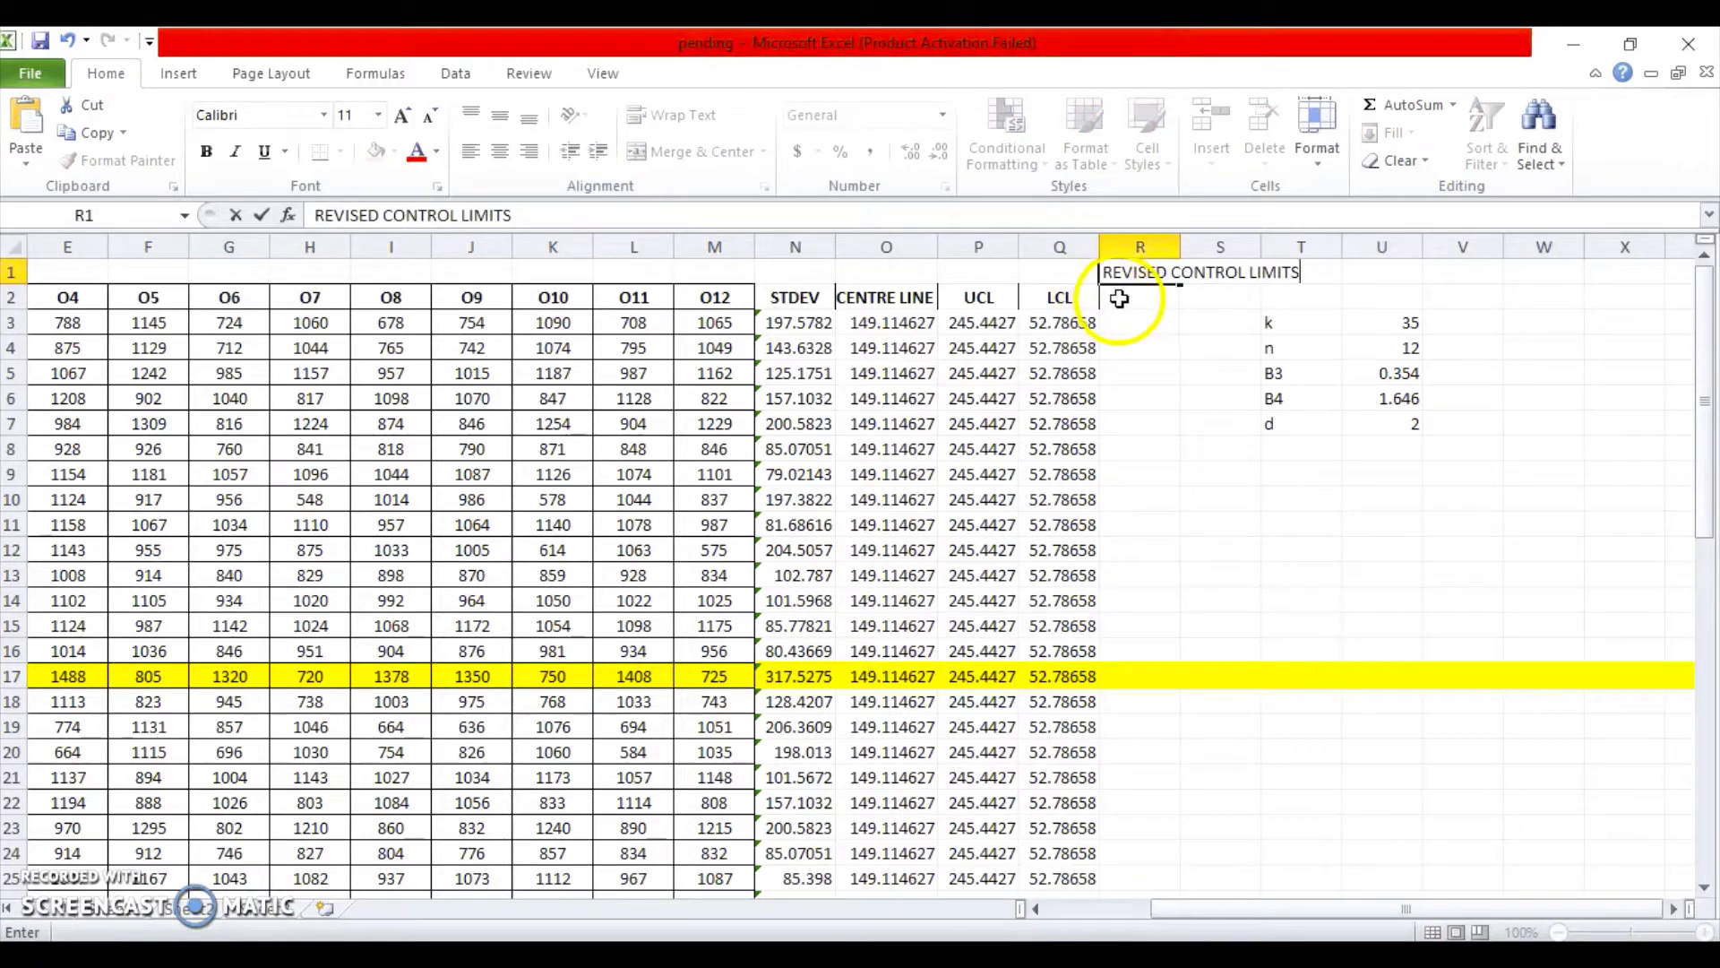
{"action": "left_click", "coordinate": [1119, 299]}
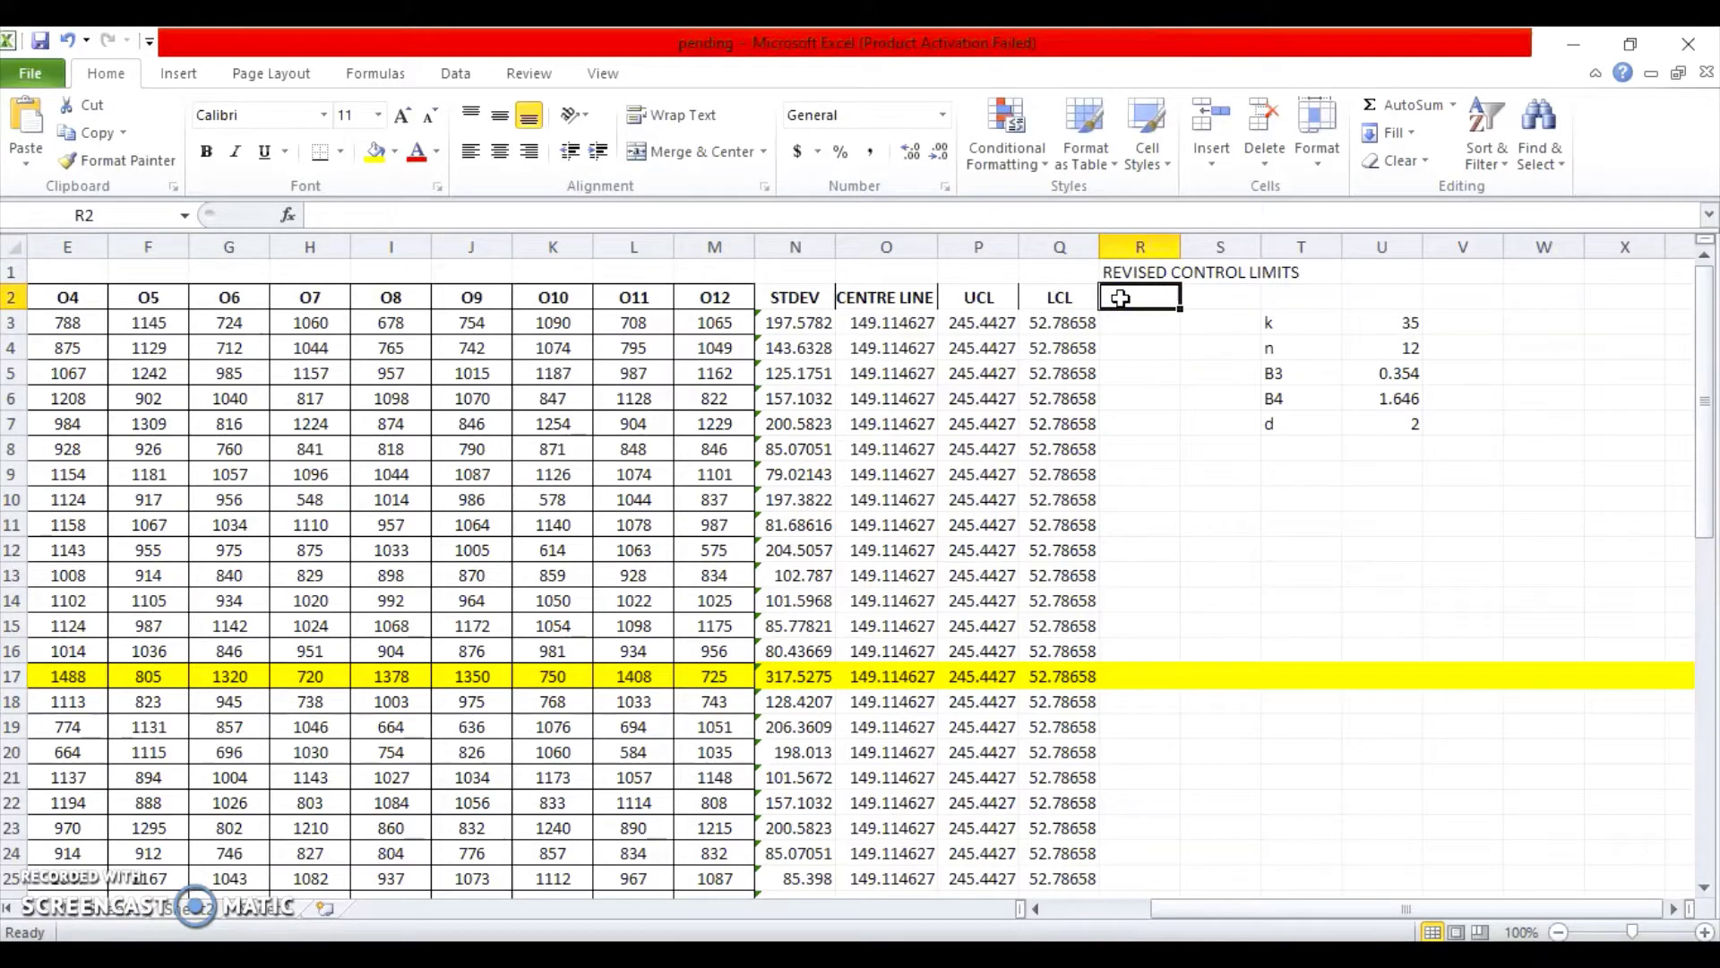
- Enter the column header "REVISED cl" in cell R2 and widen column R slightly to fit it
{"action": "left_click", "coordinate": [906, 295]}
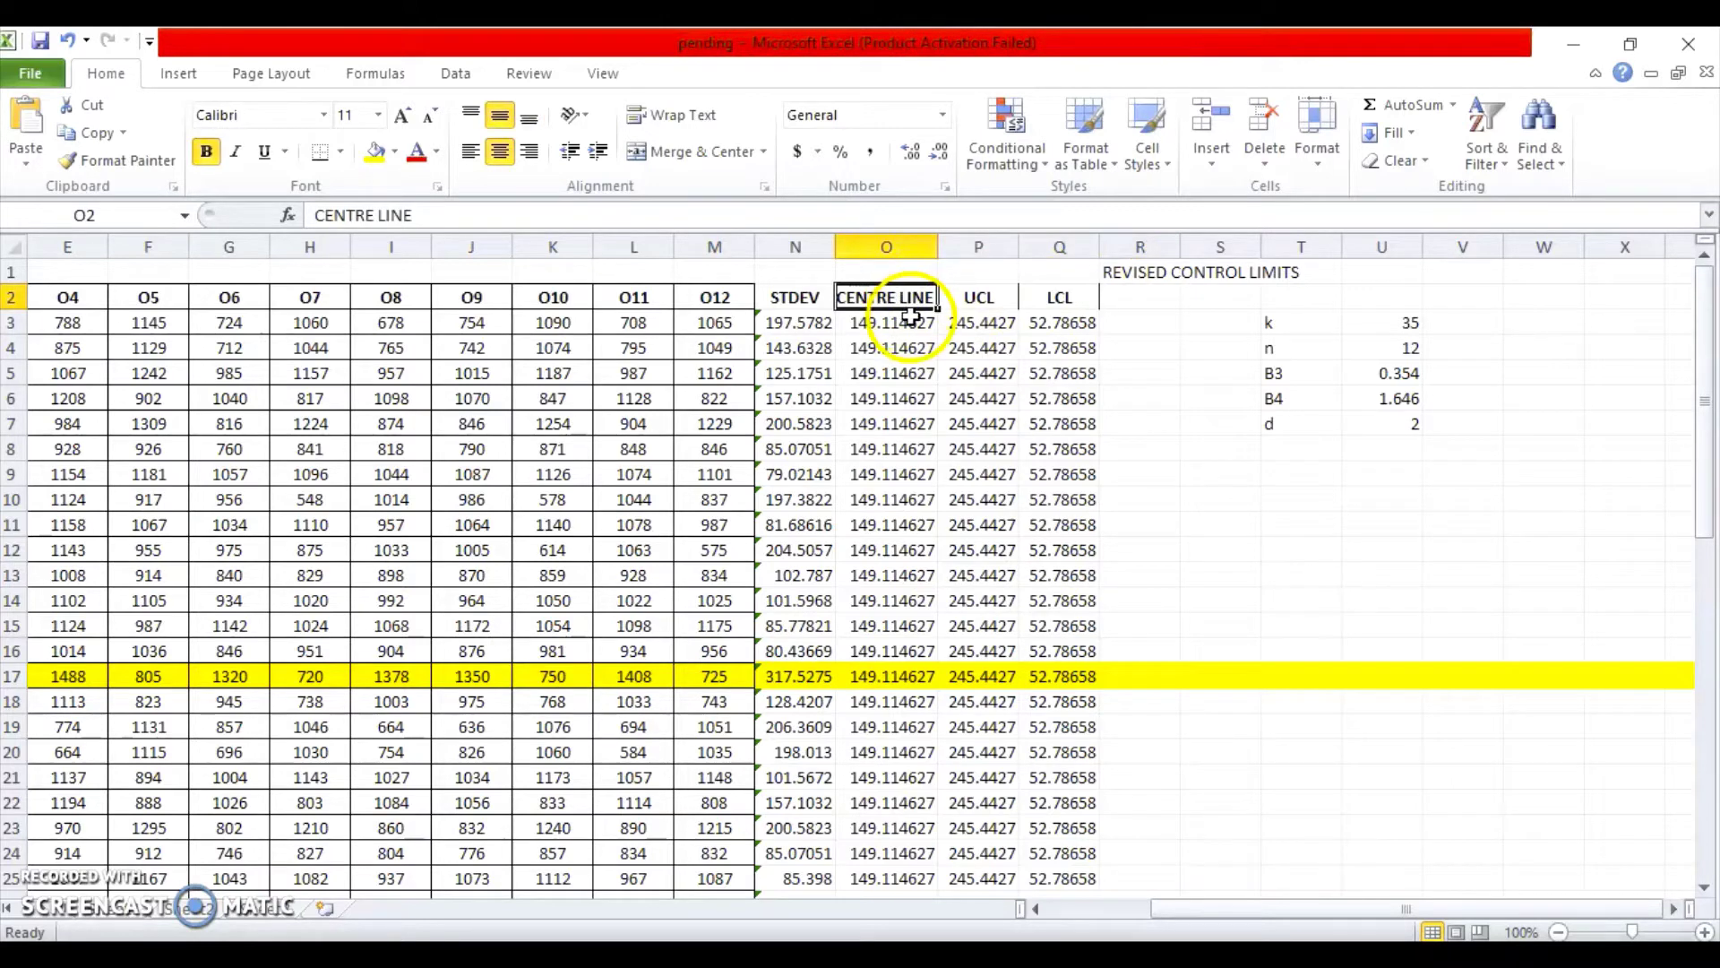
{"action": "left_click", "coordinate": [907, 322]}
{"action": "left_click", "coordinate": [1156, 303]}
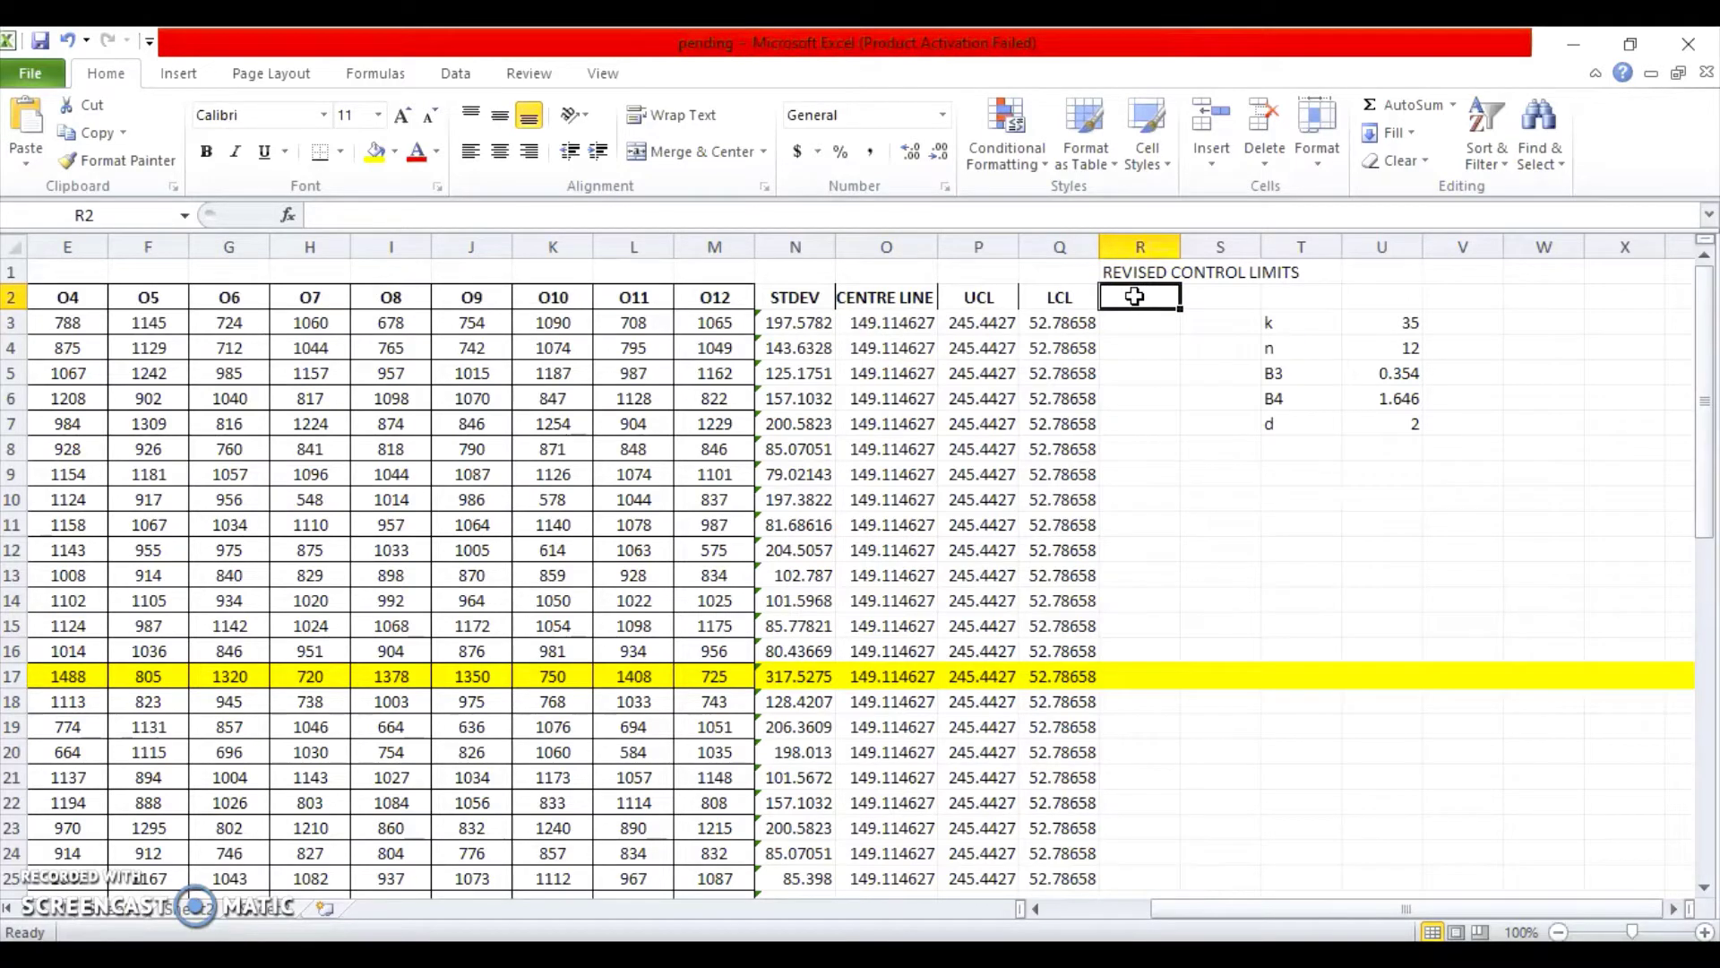
{"action": "type", "text": "REVI"}
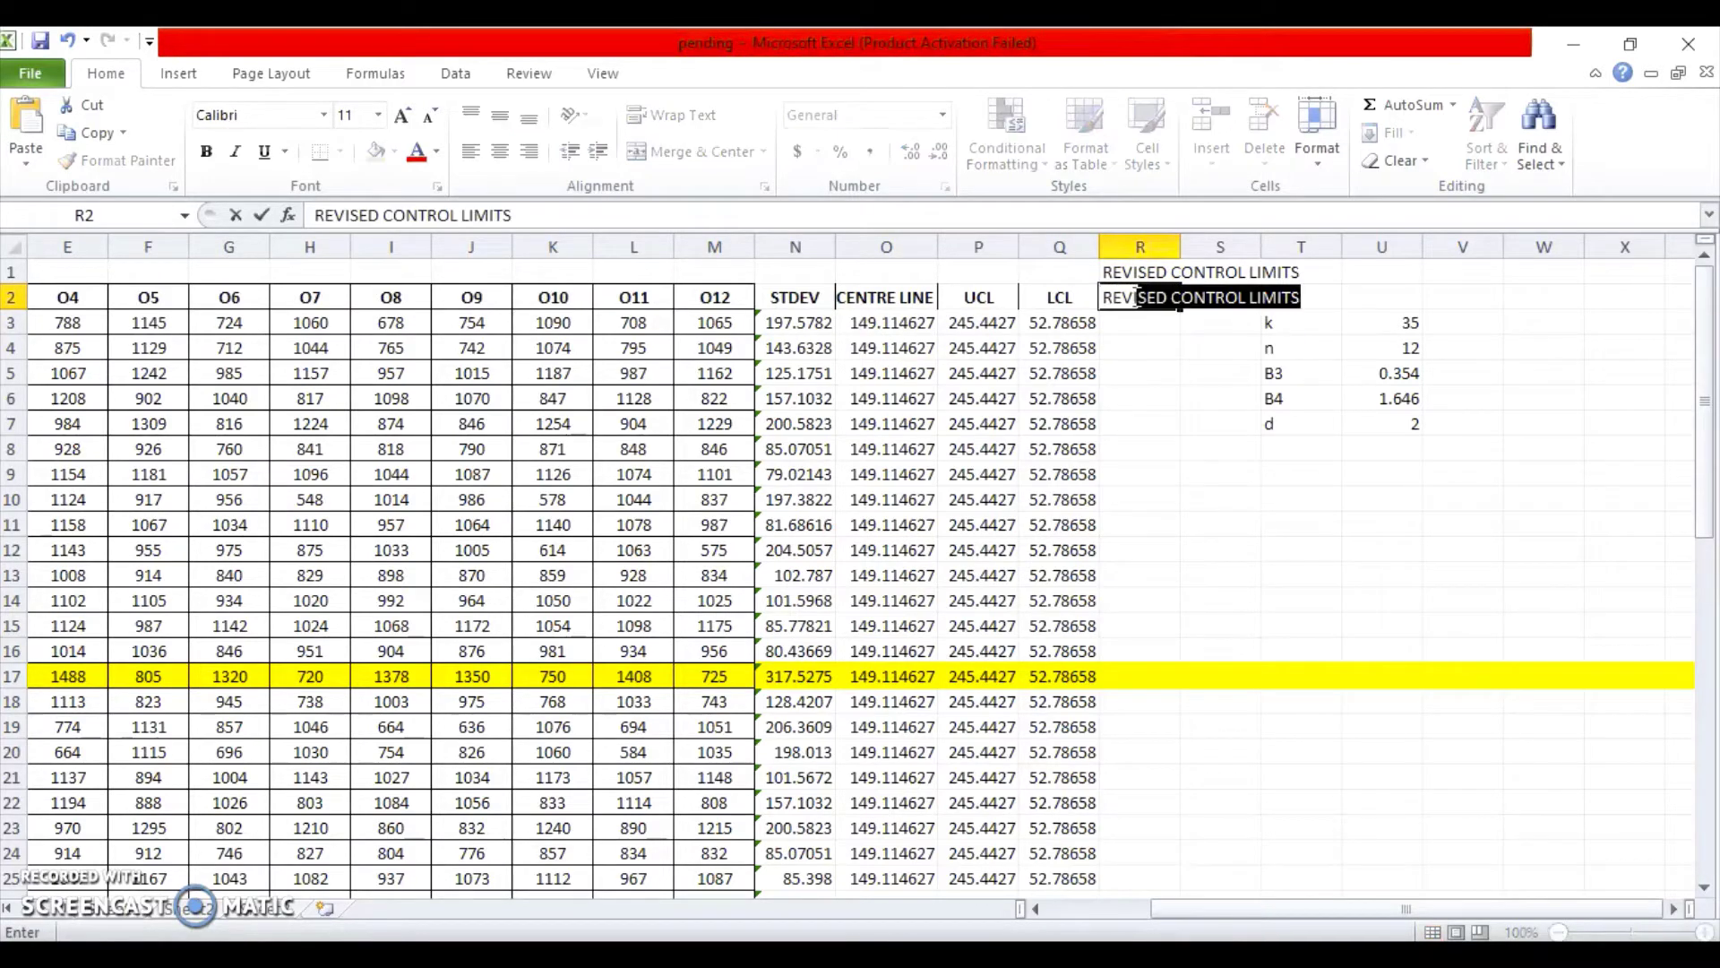
{"action": "type", "text": "SED cl"}
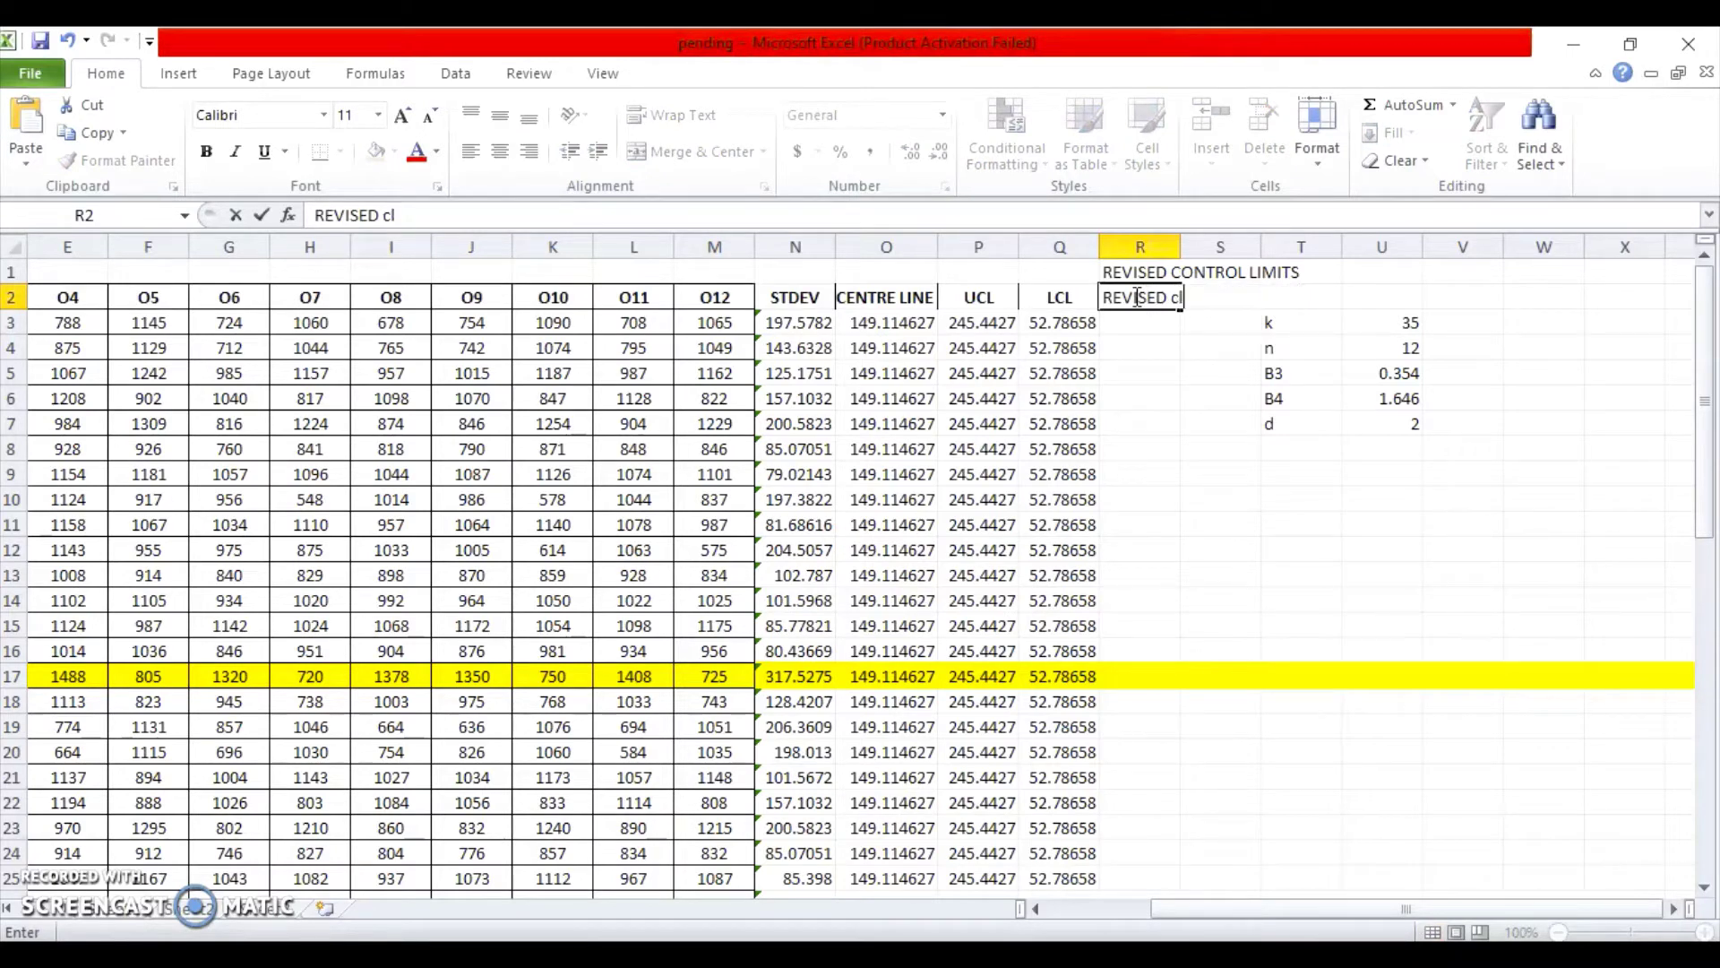
{"action": "left_click", "coordinate": [1134, 324]}
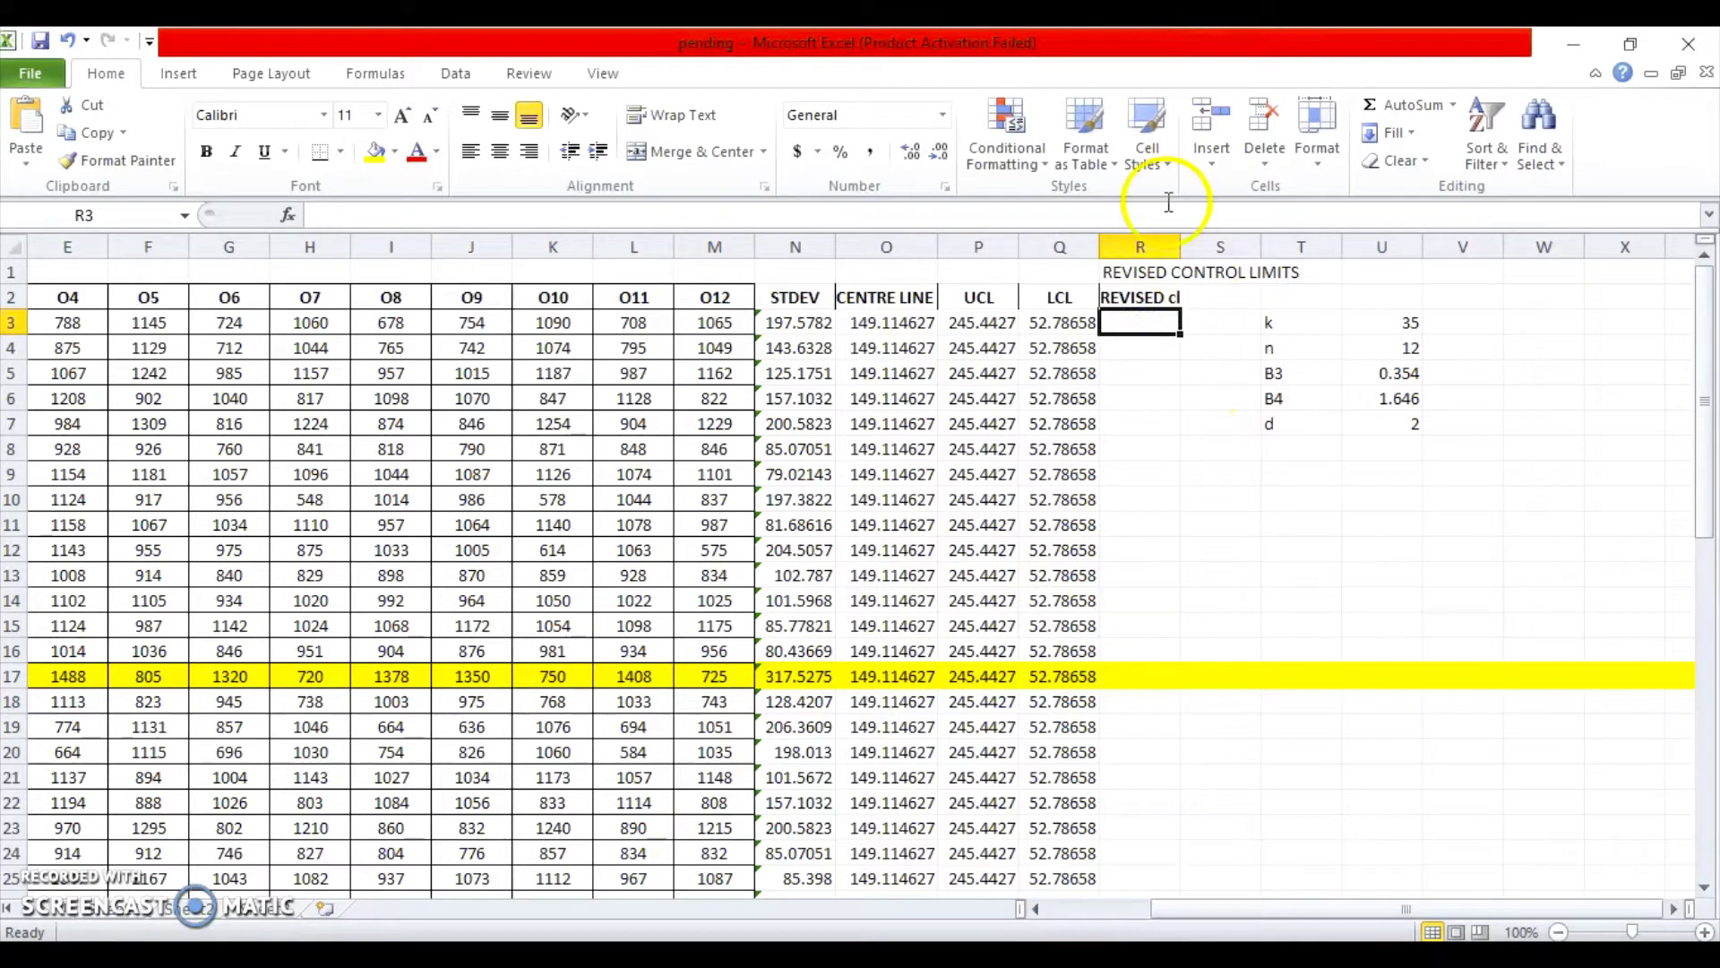
{"action": "left_click_drag", "start_coordinate": [1180, 246], "coordinate": [1203, 245]}
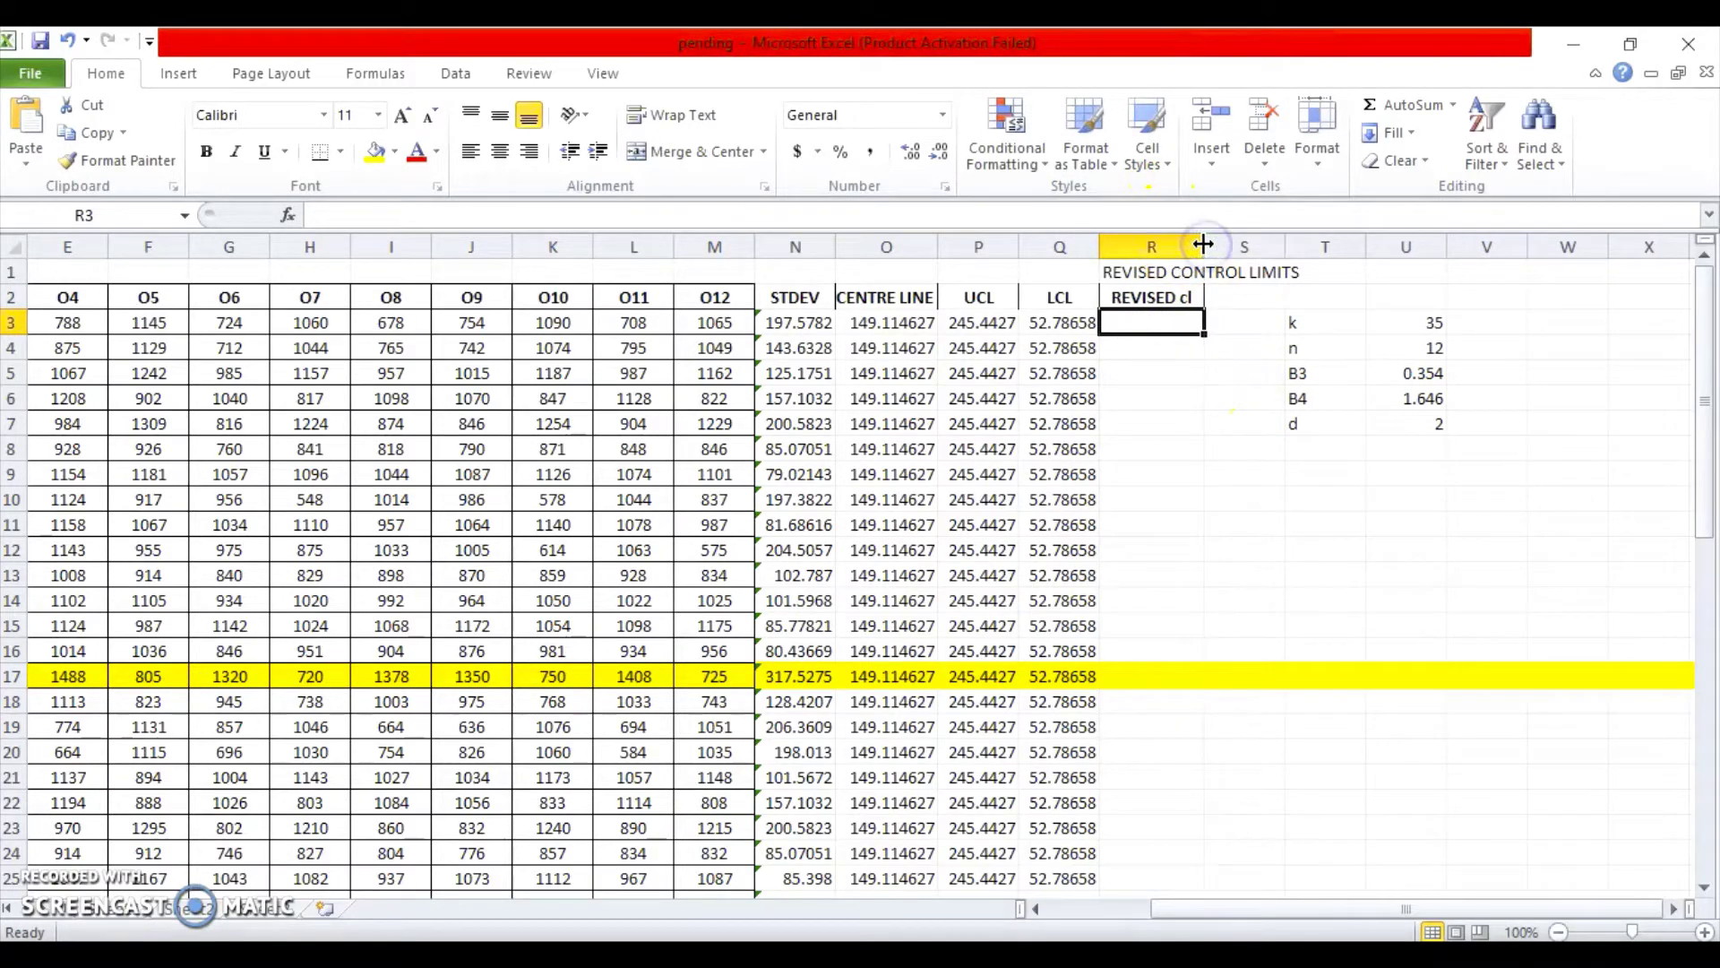
- Correct the header in cell R2 to "REVISED CL" in capitals
{"action": "left_click", "coordinate": [1198, 295]}
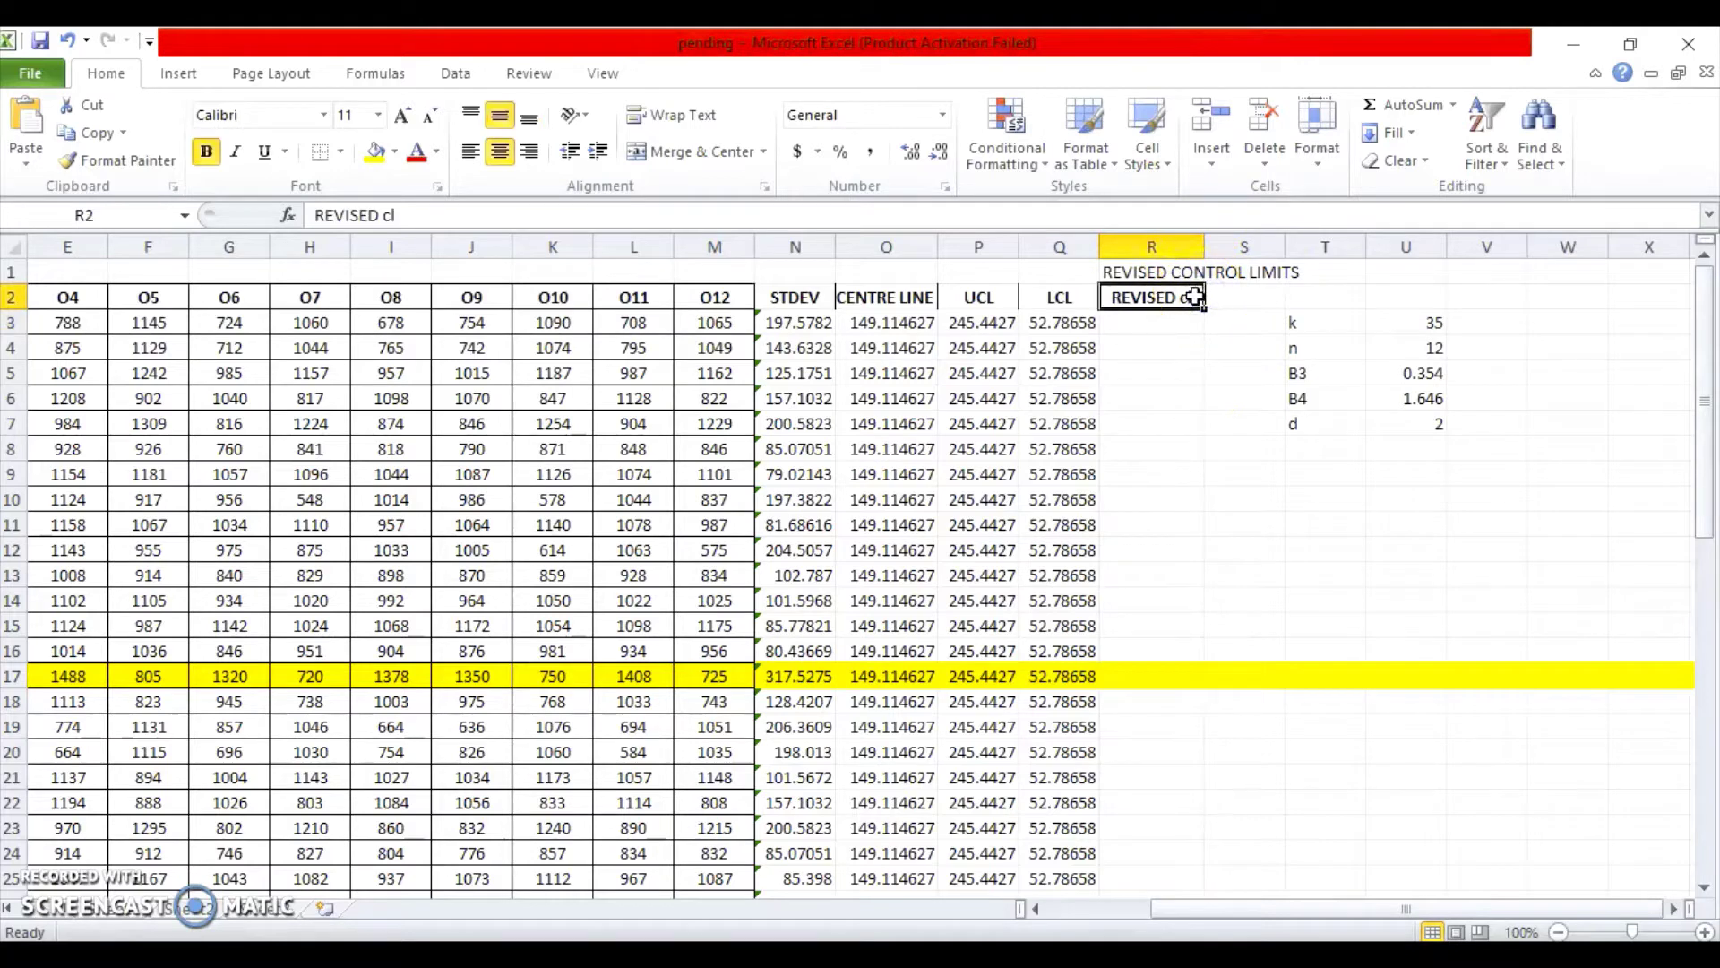
{"action": "double_click", "coordinate": [1194, 296]}
{"action": "key", "text": "BackSpace"}
{"action": "key", "text": "BackSpace"}
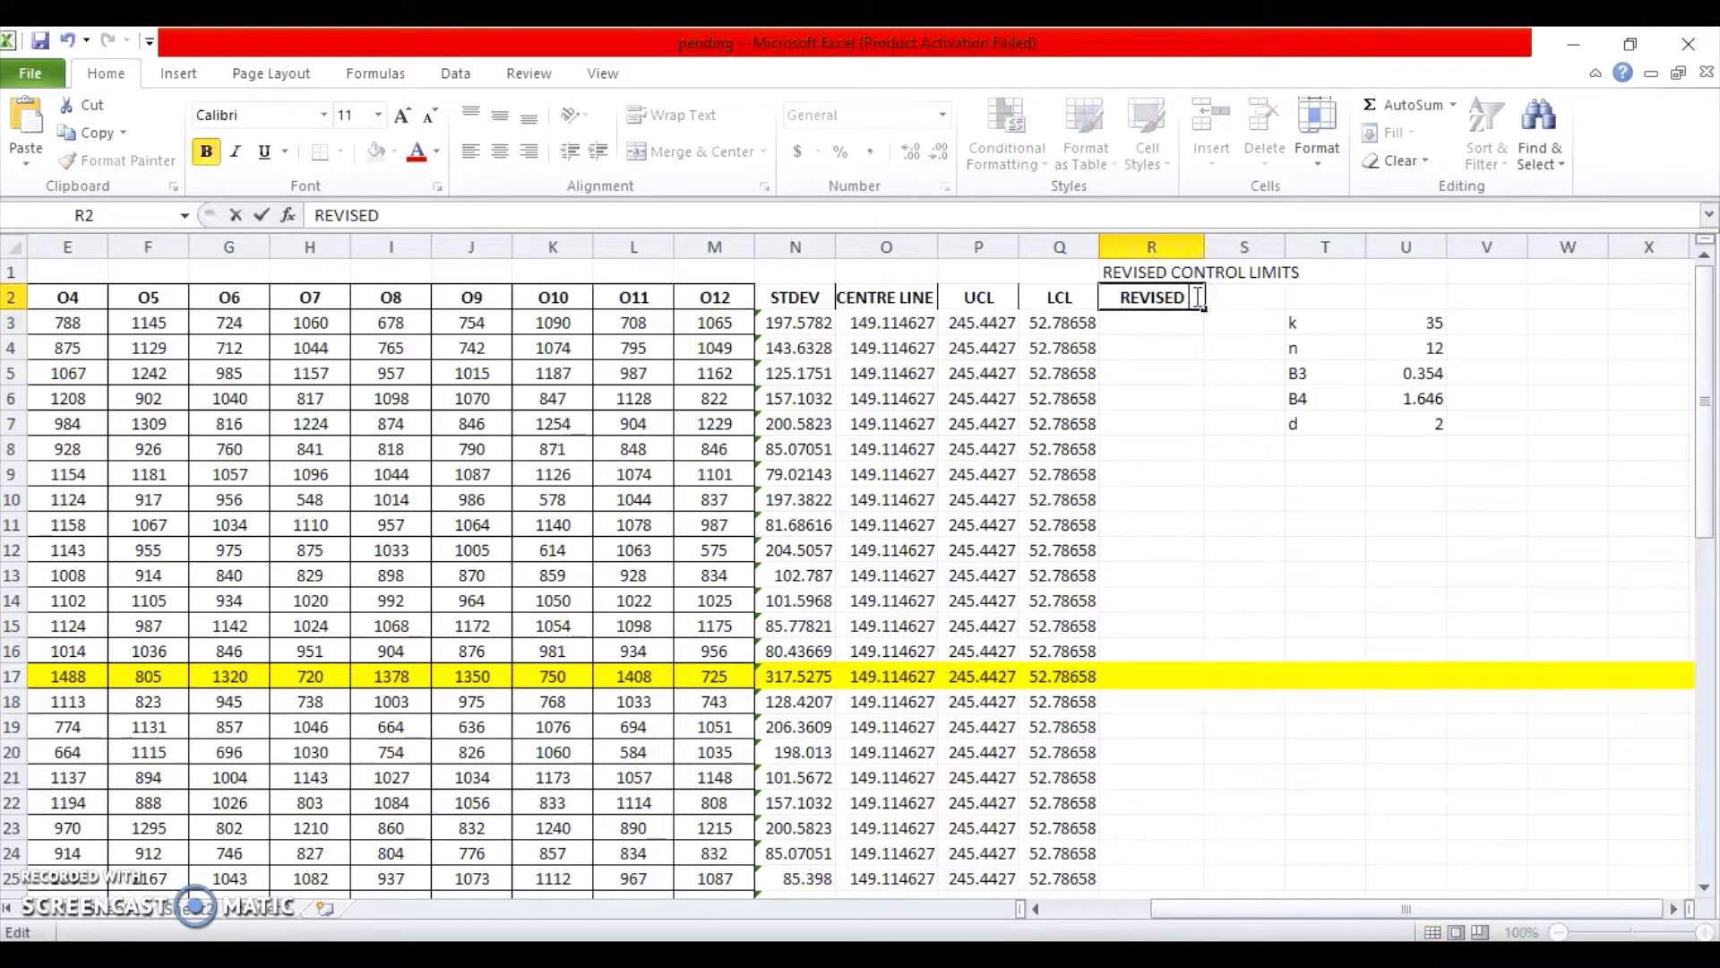
{"action": "type", "text": "CL"}
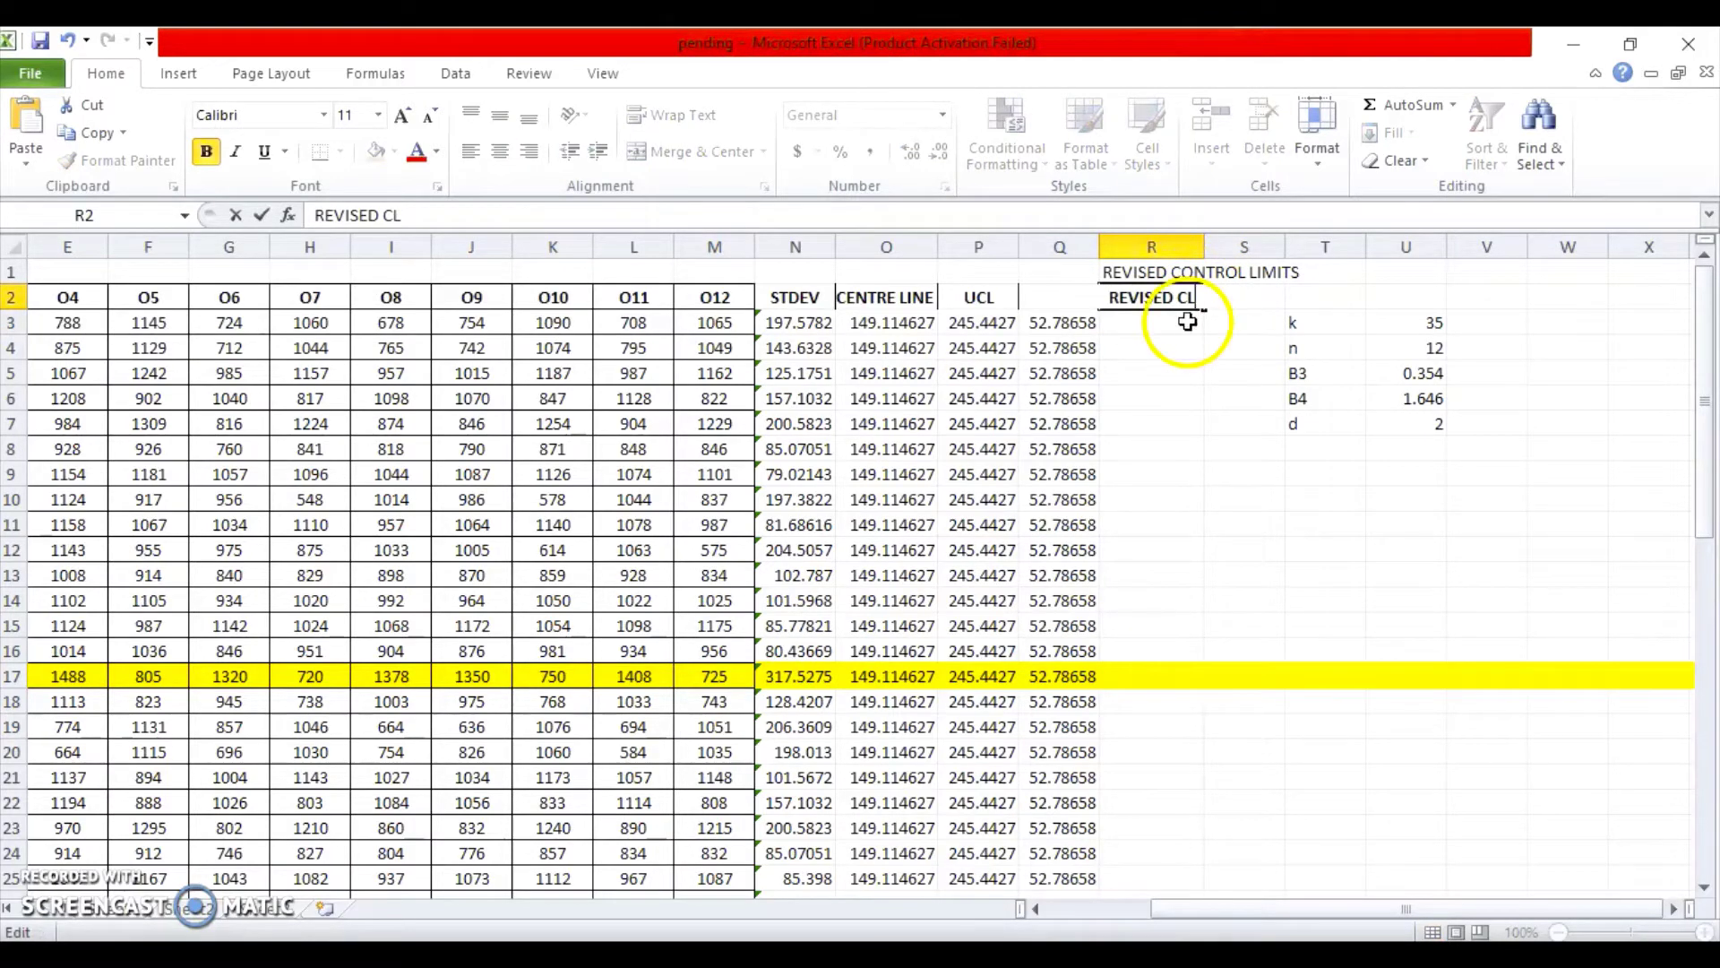
{"action": "left_click", "coordinate": [1190, 321]}
- Begin the revised centre line formula in cell R3 with the sum of the standard deviations, =(SUM(N3:N37)
{"action": "type", "text": "="}
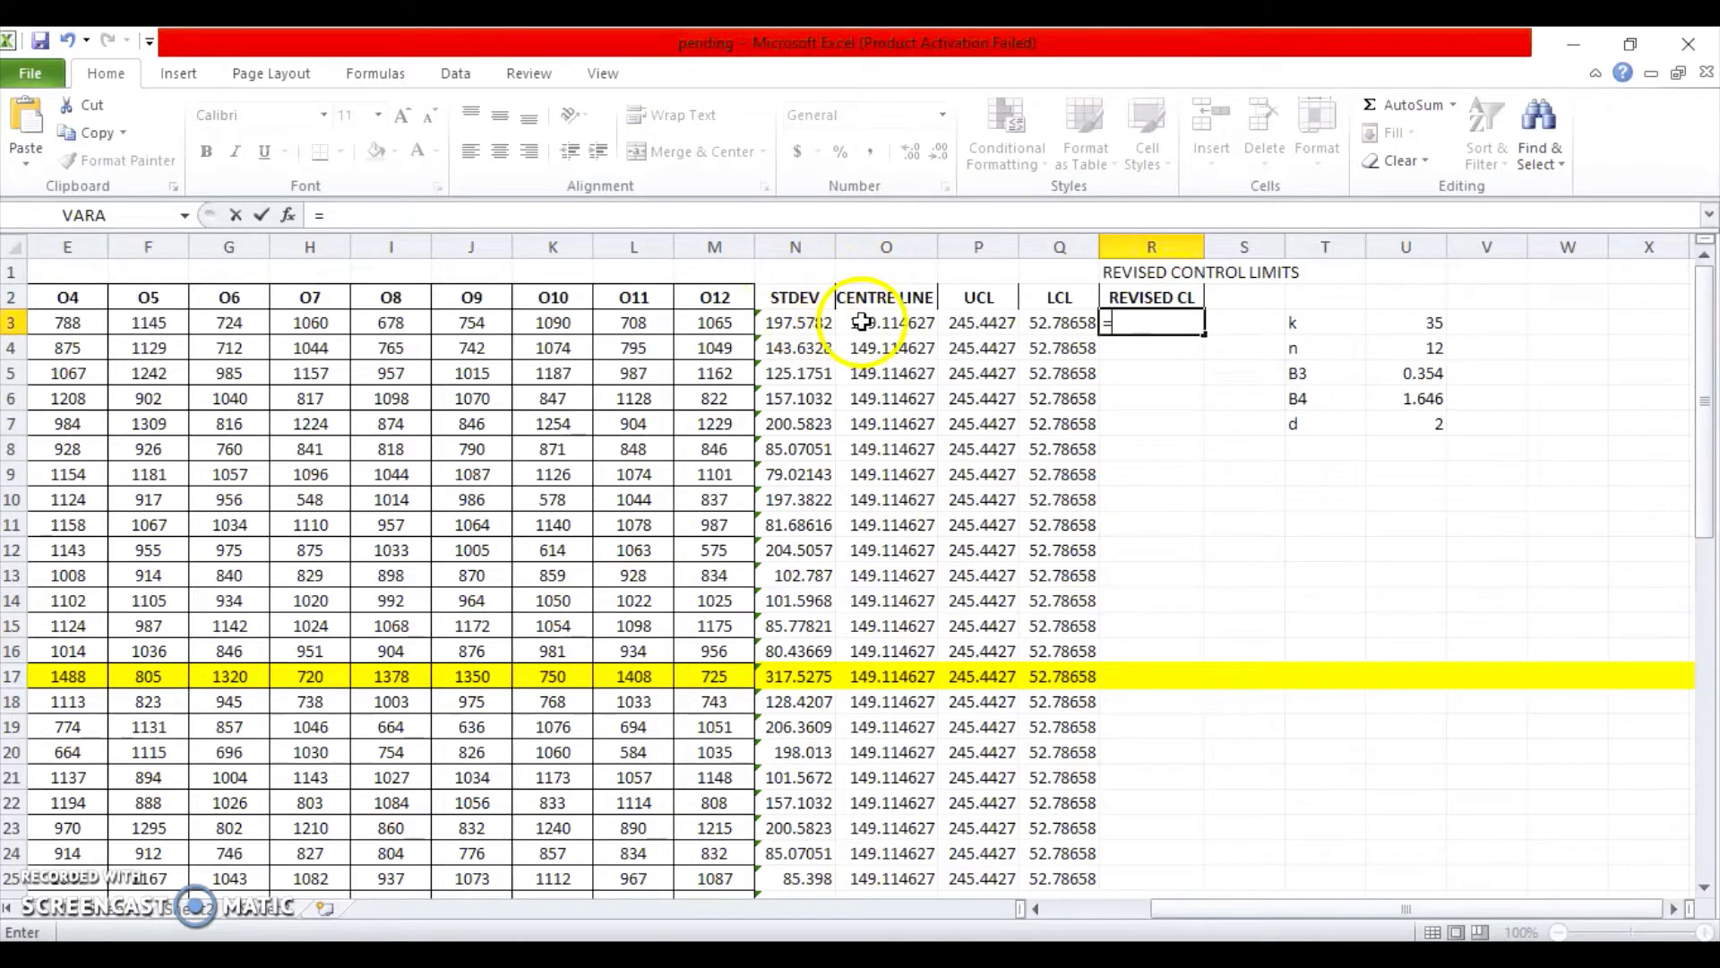
{"action": "type", "text": "(S"}
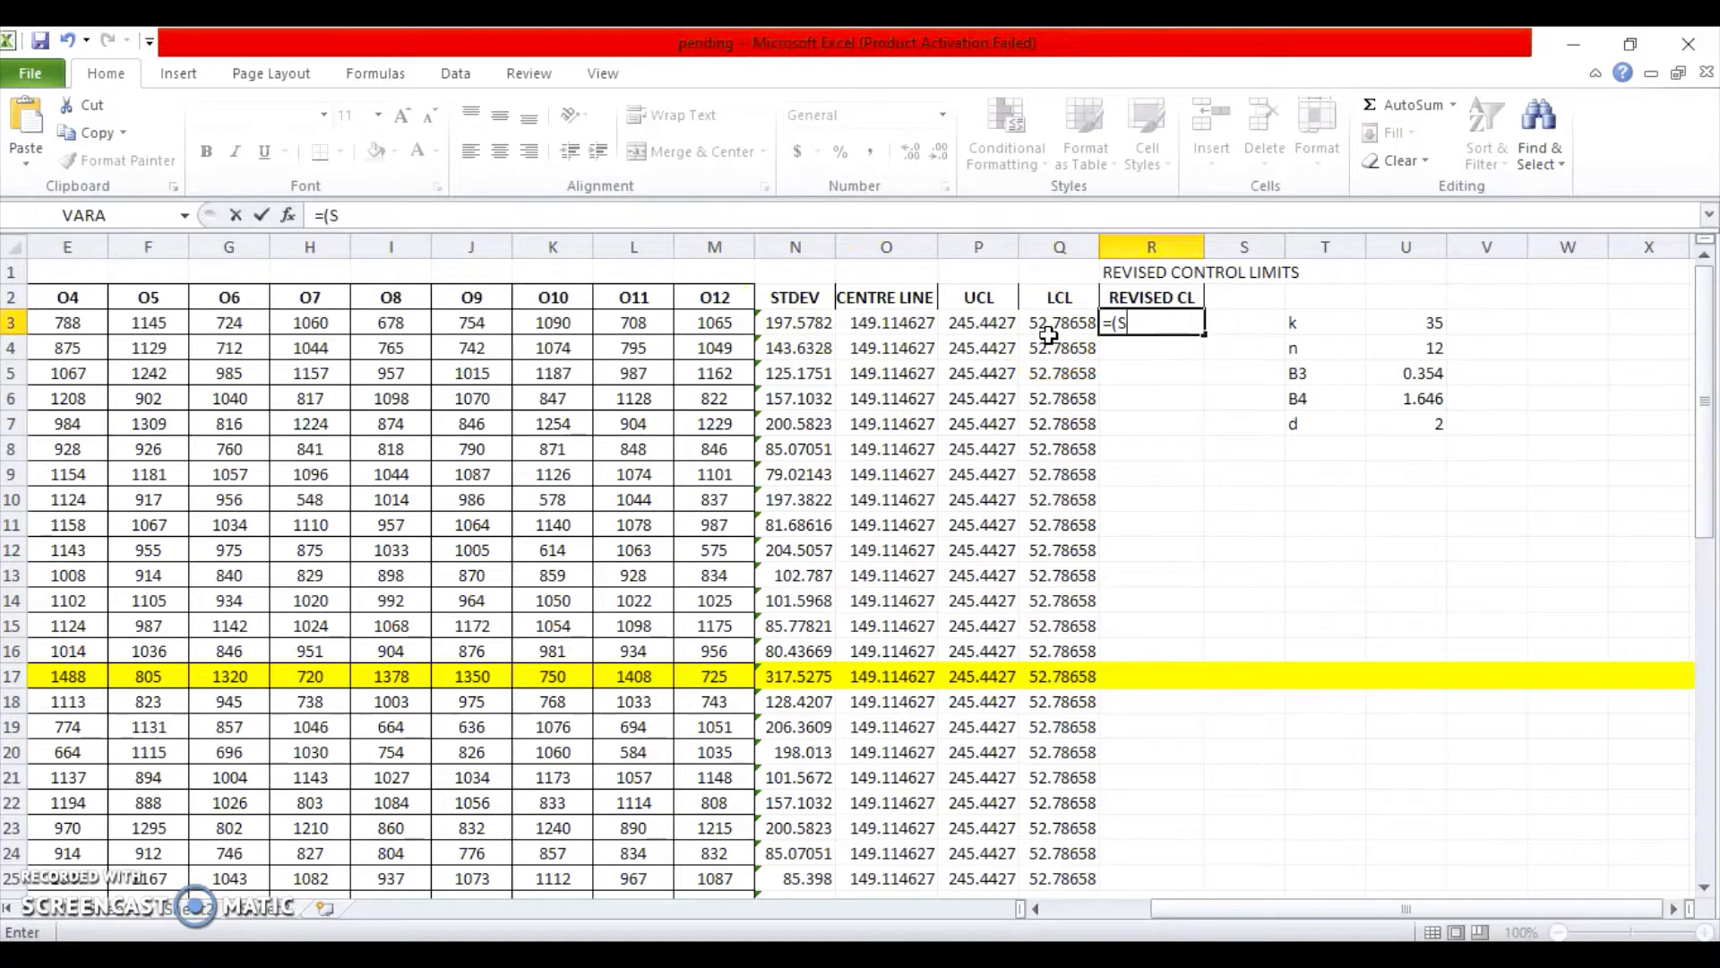
{"action": "type", "text": "UM"}
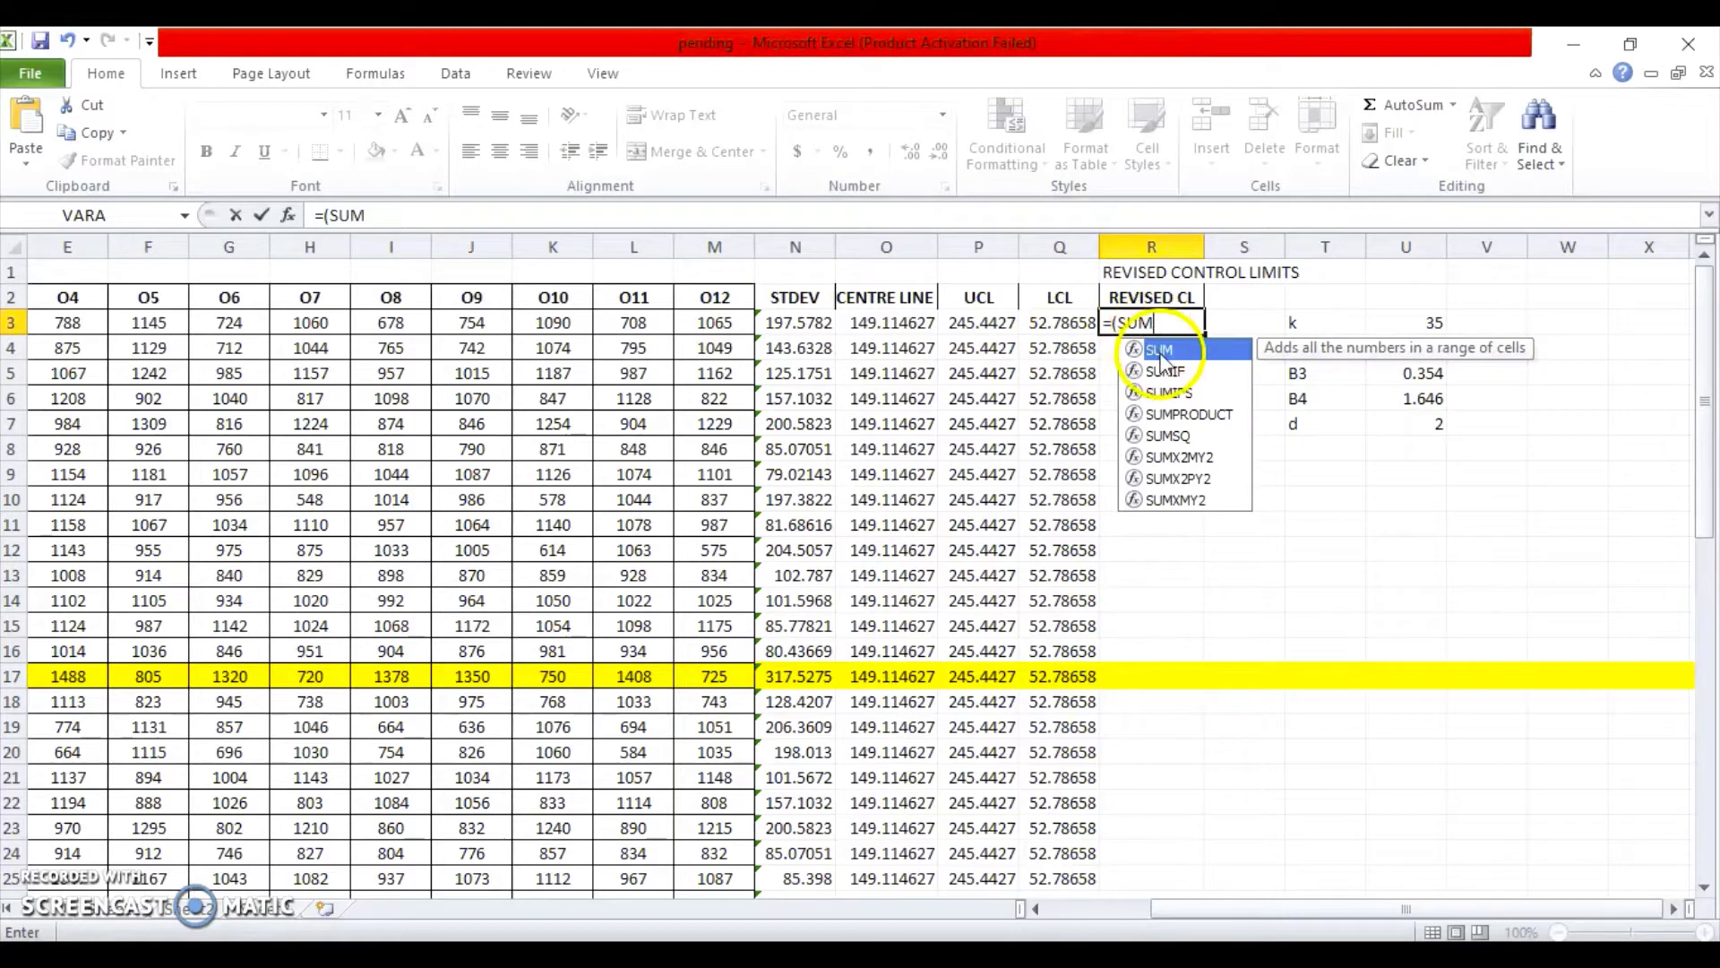
{"action": "double_click", "coordinate": [1161, 353]}
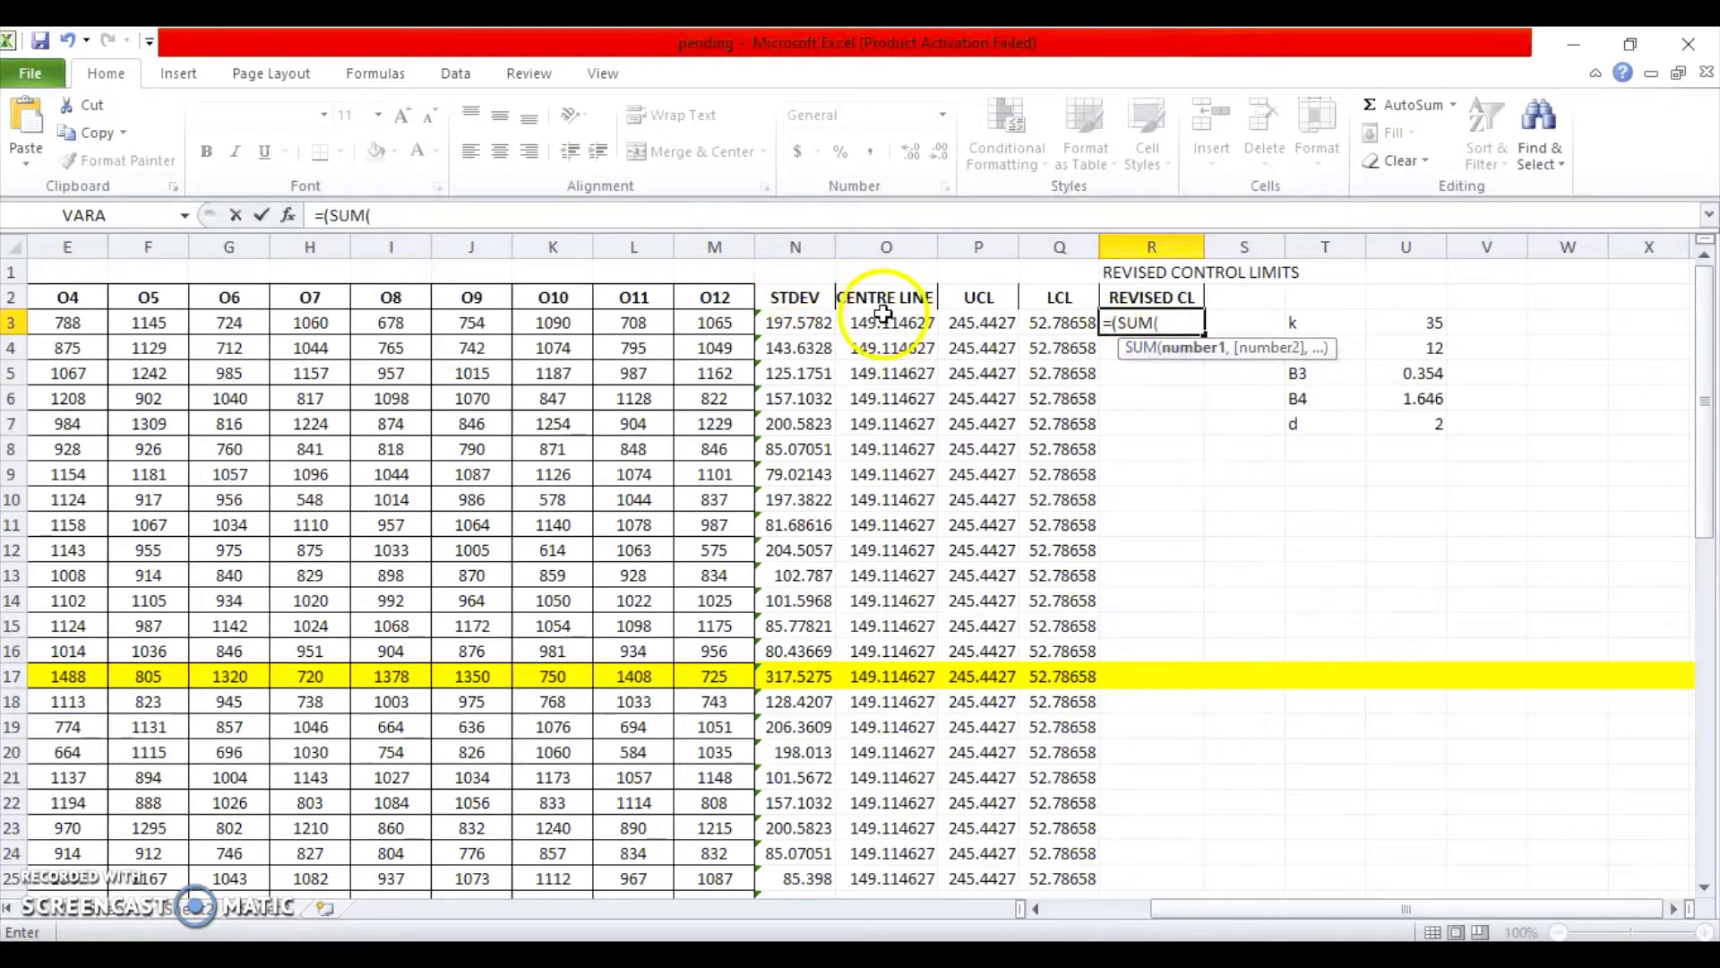
{"action": "left_click_drag", "start_coordinate": [803, 325], "coordinate": [800, 882]}
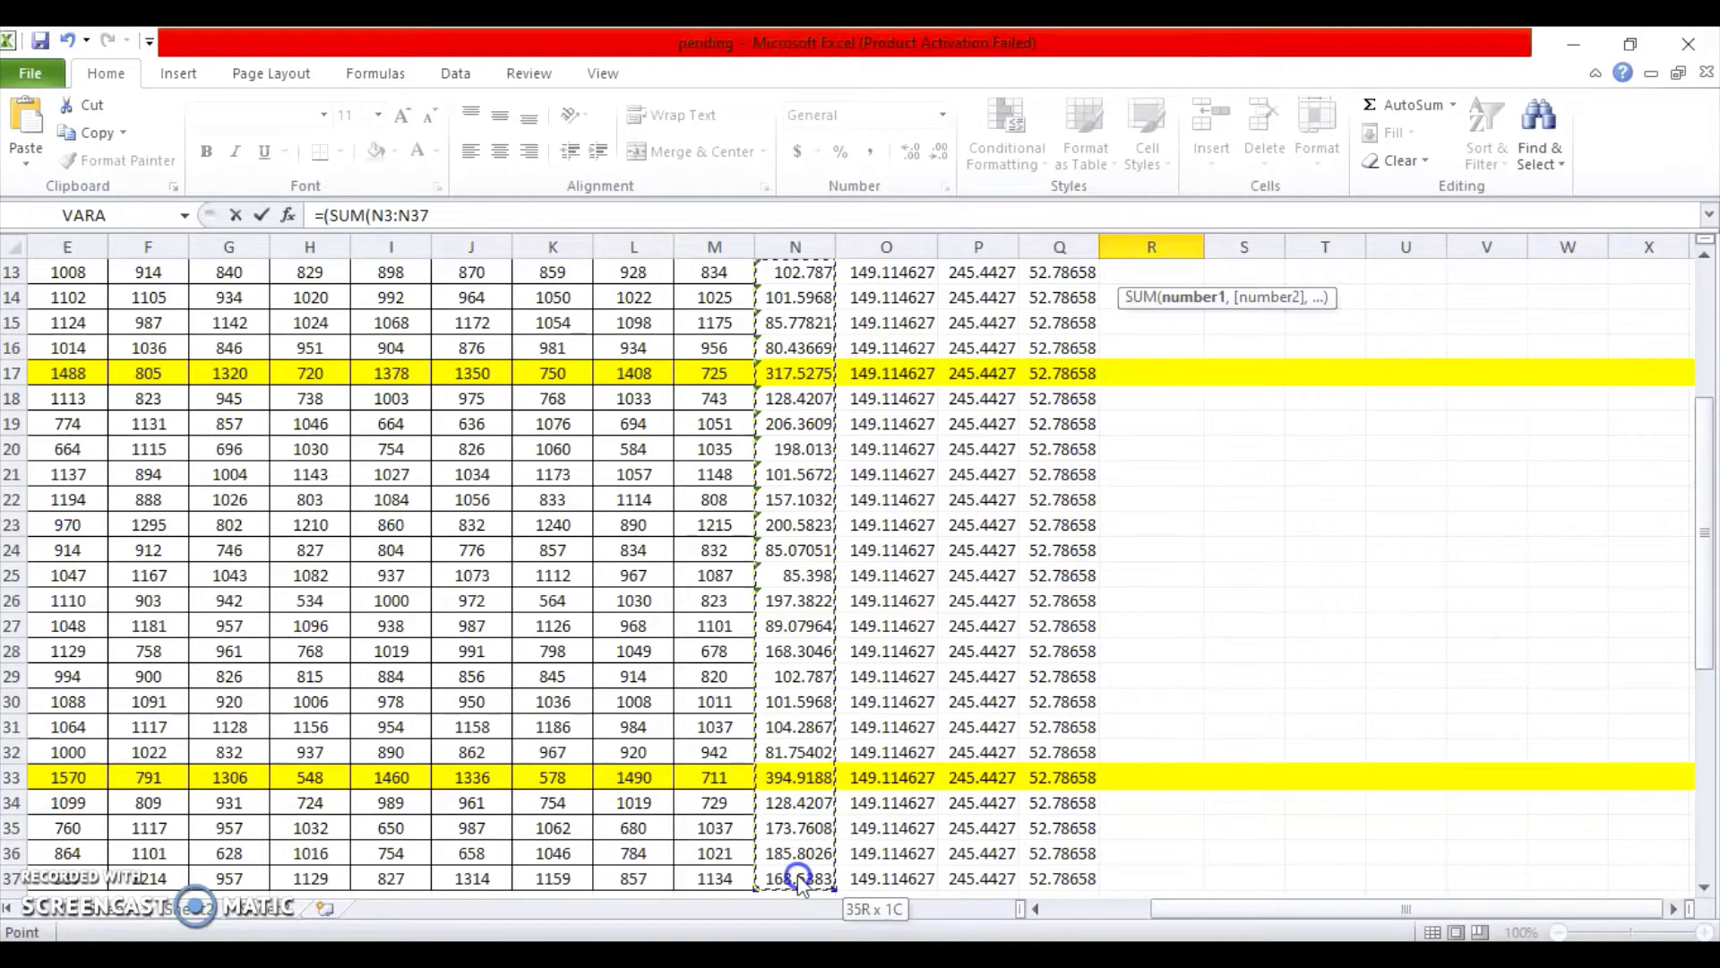
{"action": "left_click_drag", "start_coordinate": [800, 883], "coordinate": [797, 873]}
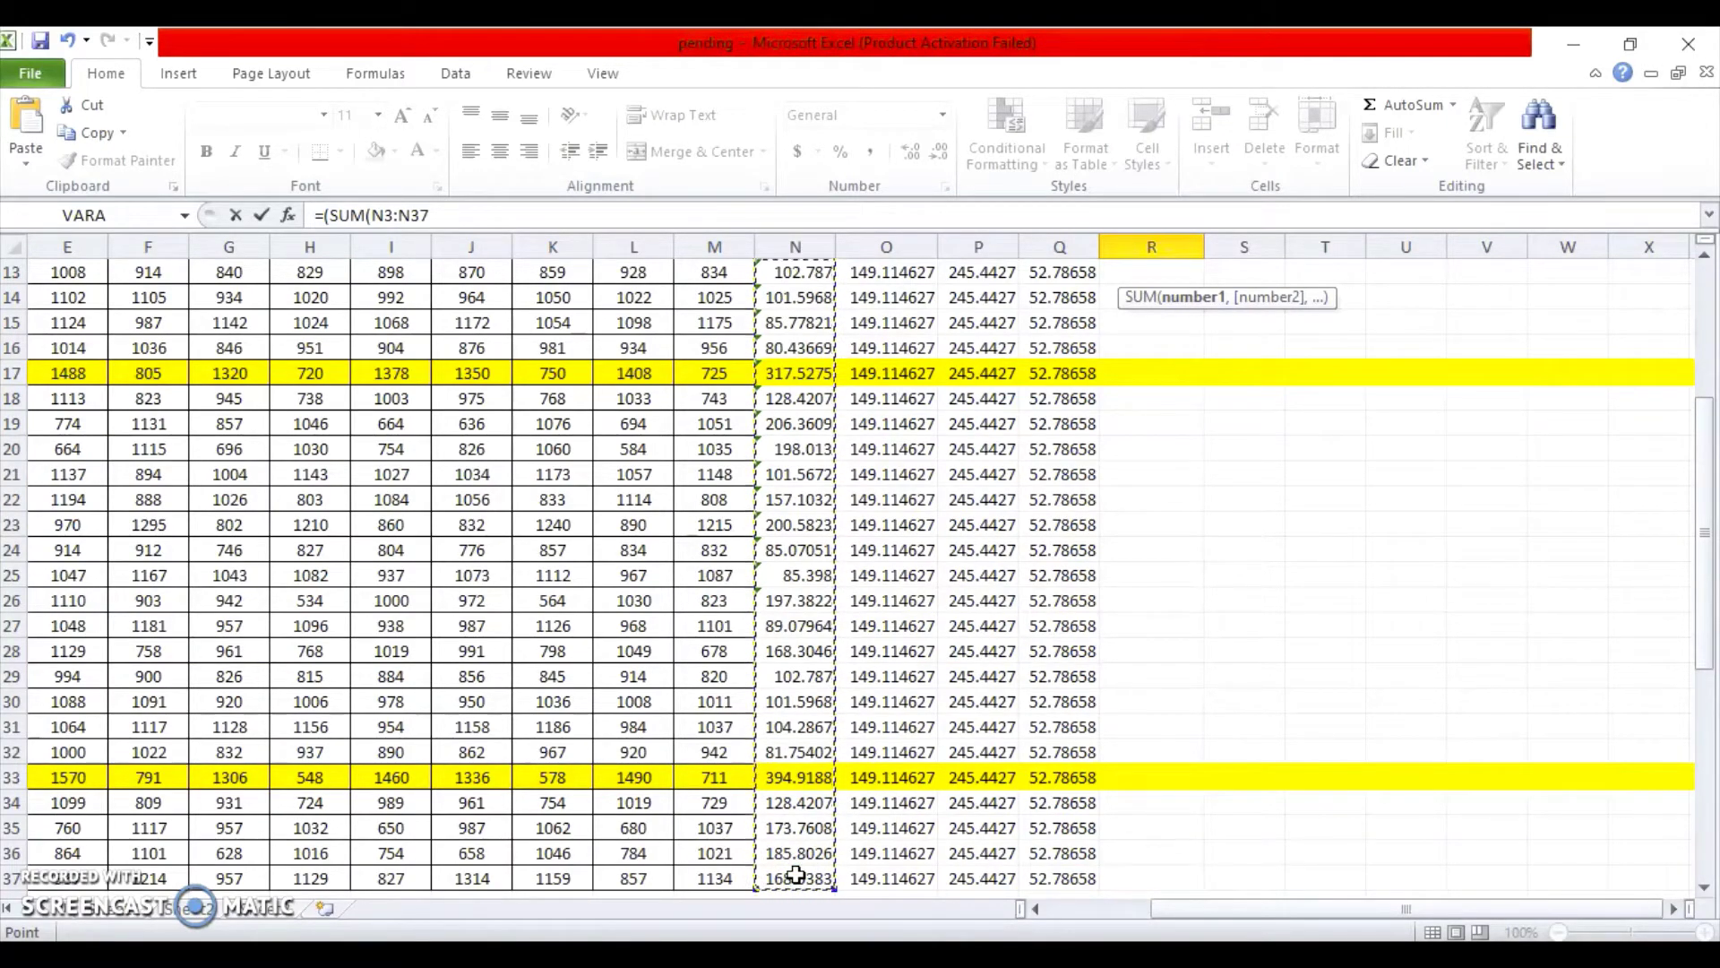
{"action": "type", "text": ")"}
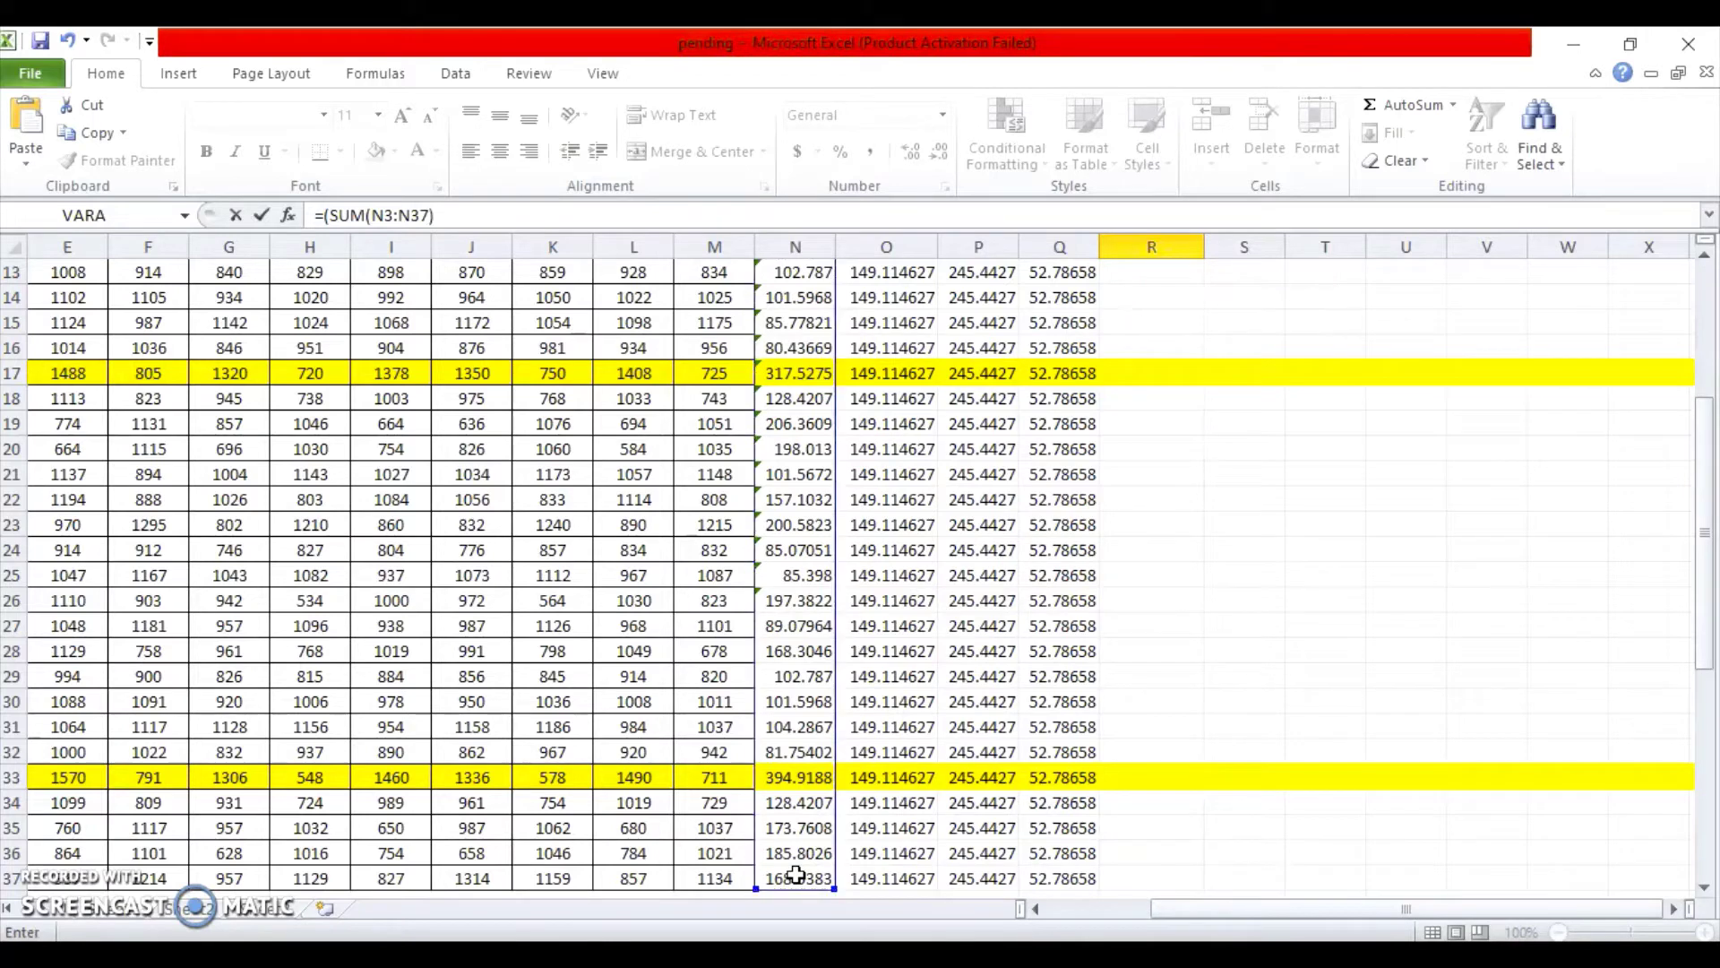
- Subtract the standard deviations of the two yellow samples, N17 and N33, from the sum in the formula
{"action": "type", "text": "-"}
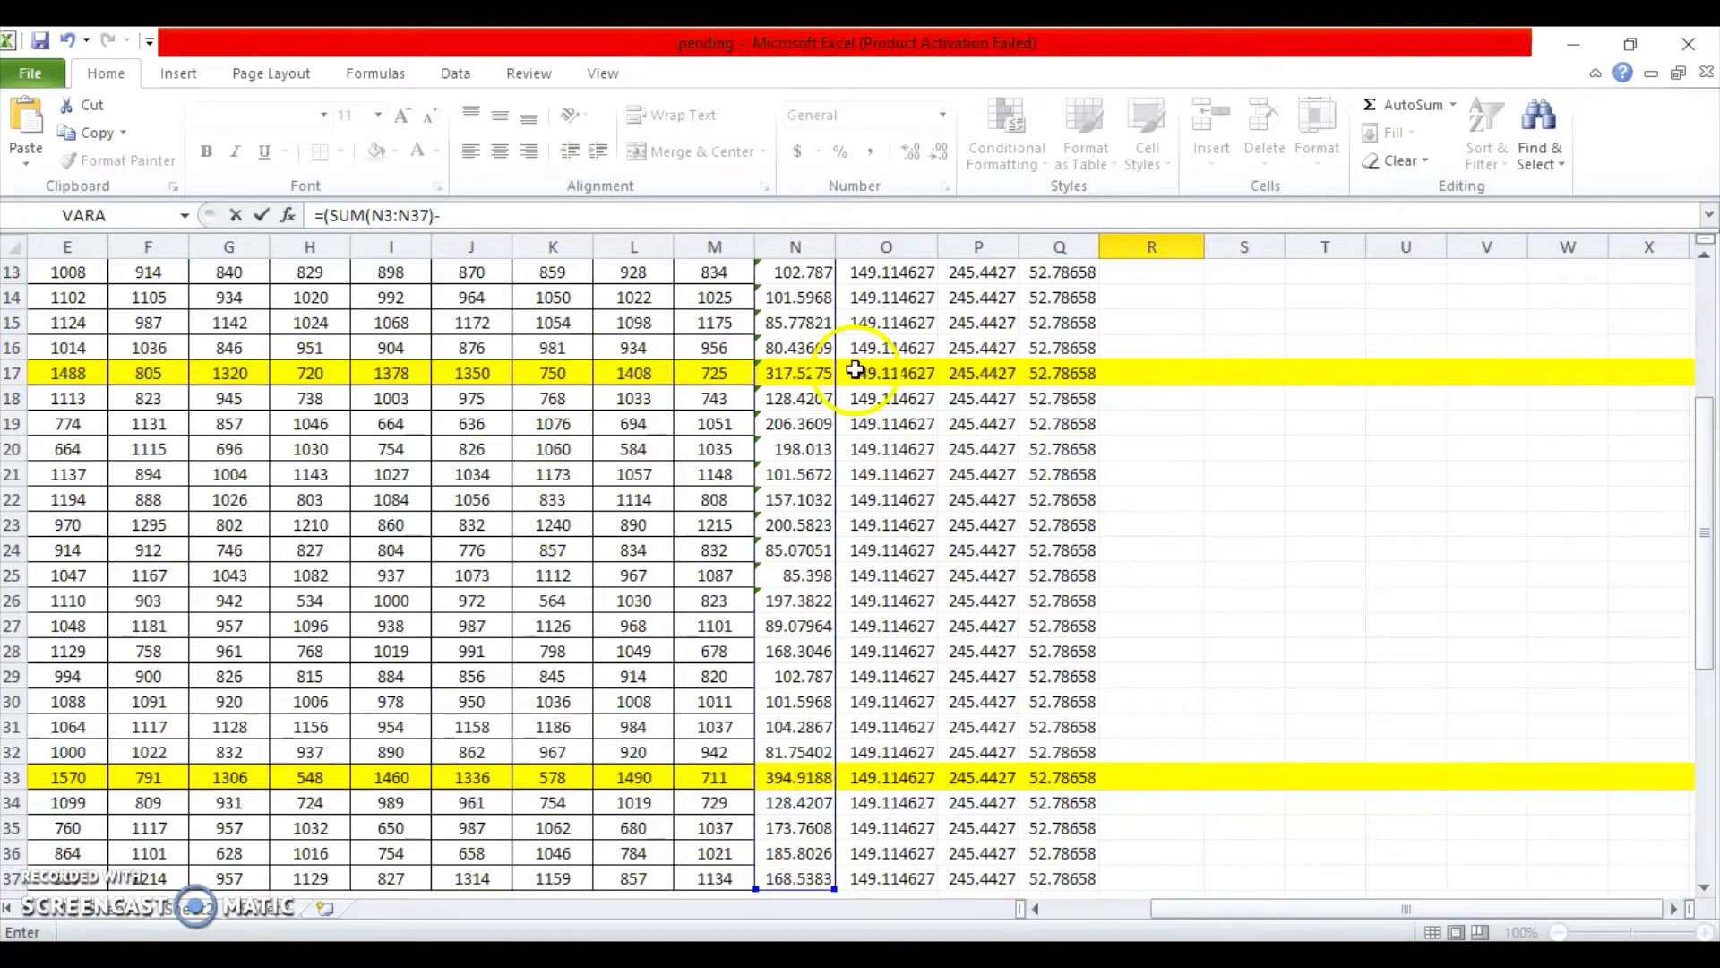
{"action": "left_click", "coordinate": [806, 370]}
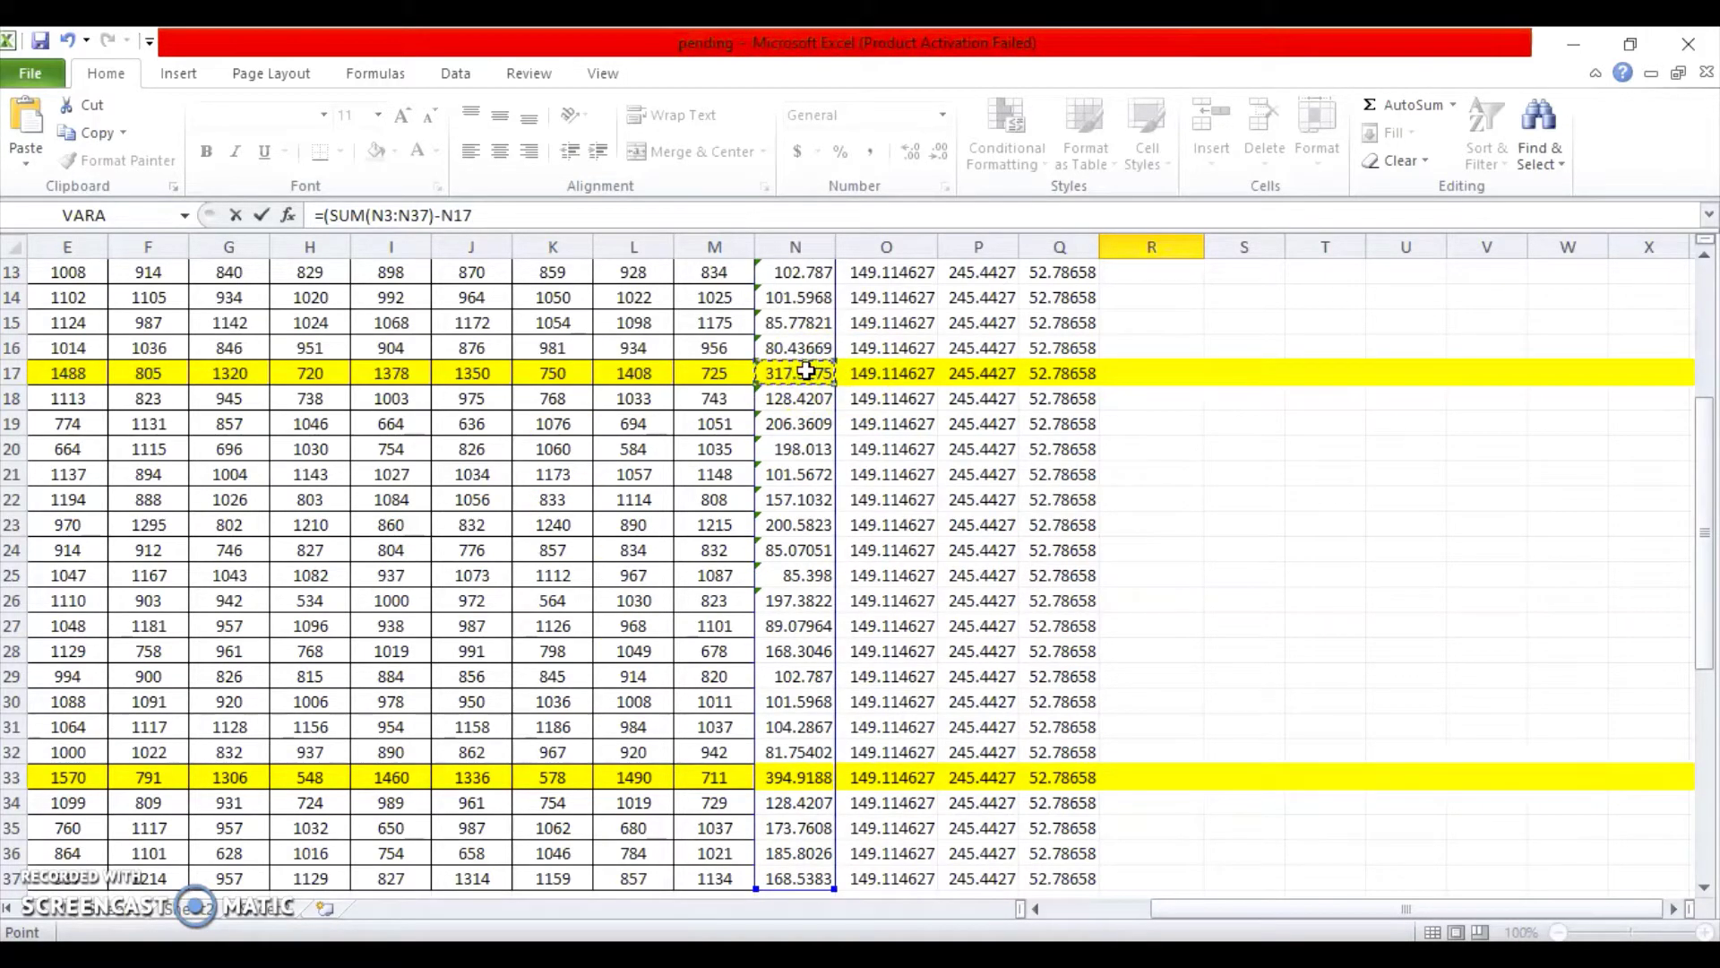
{"action": "type", "text": "-"}
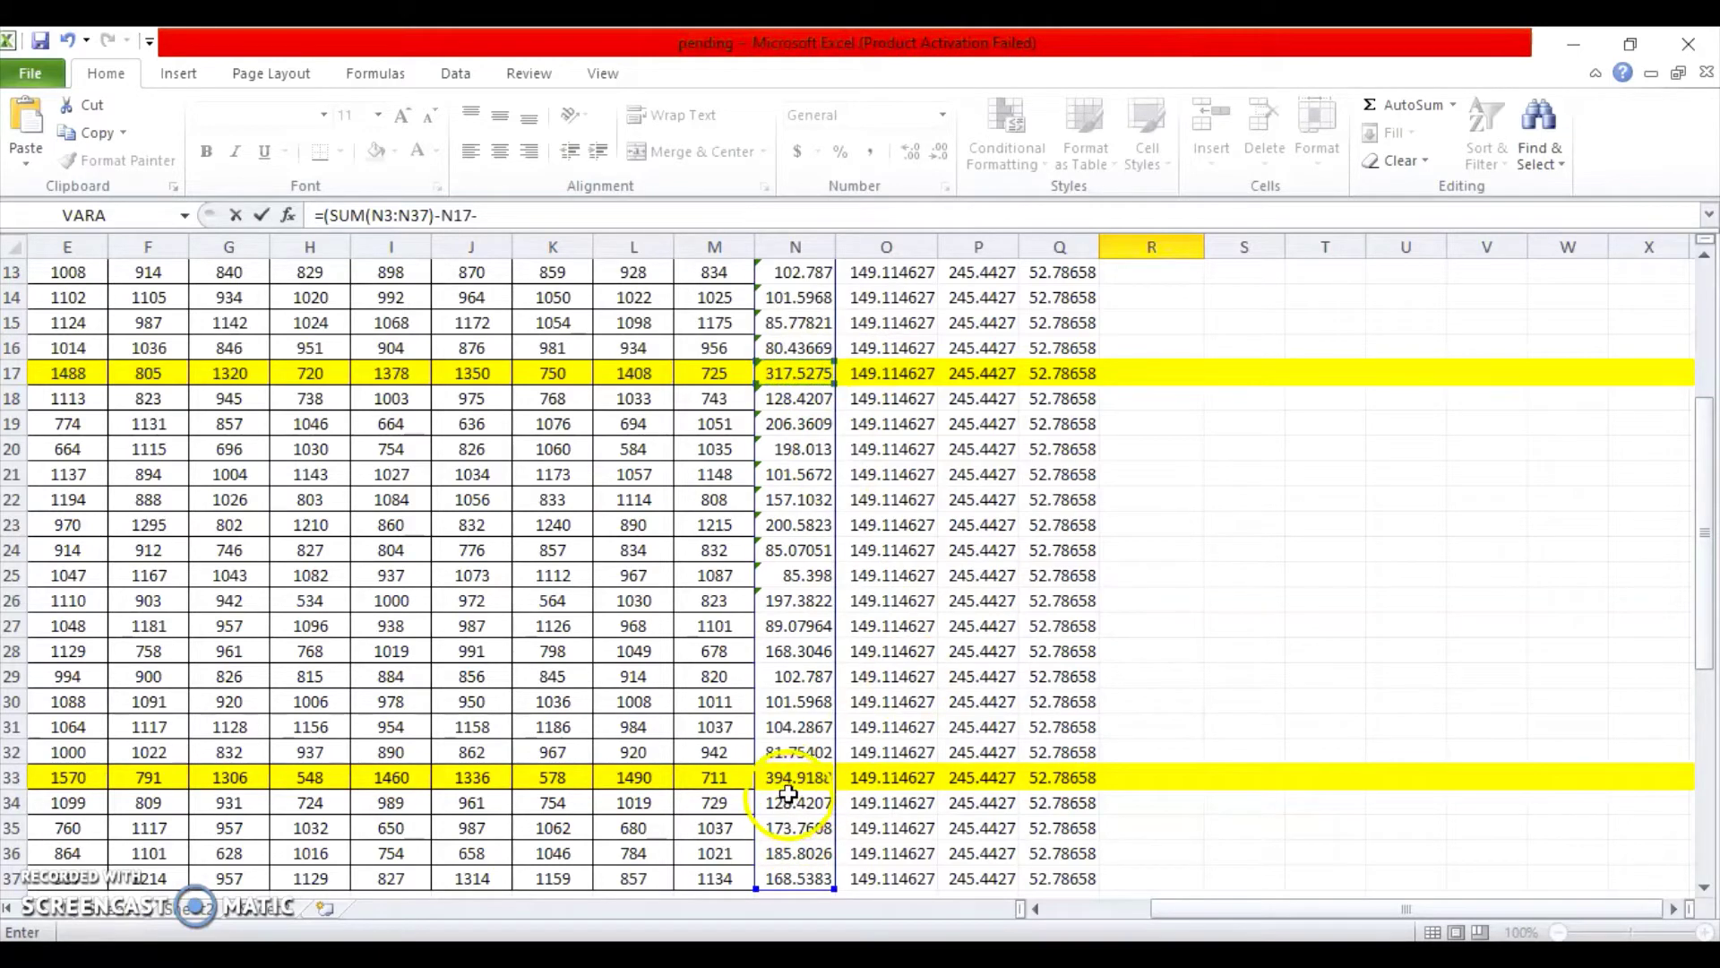
{"action": "left_click", "coordinate": [787, 786]}
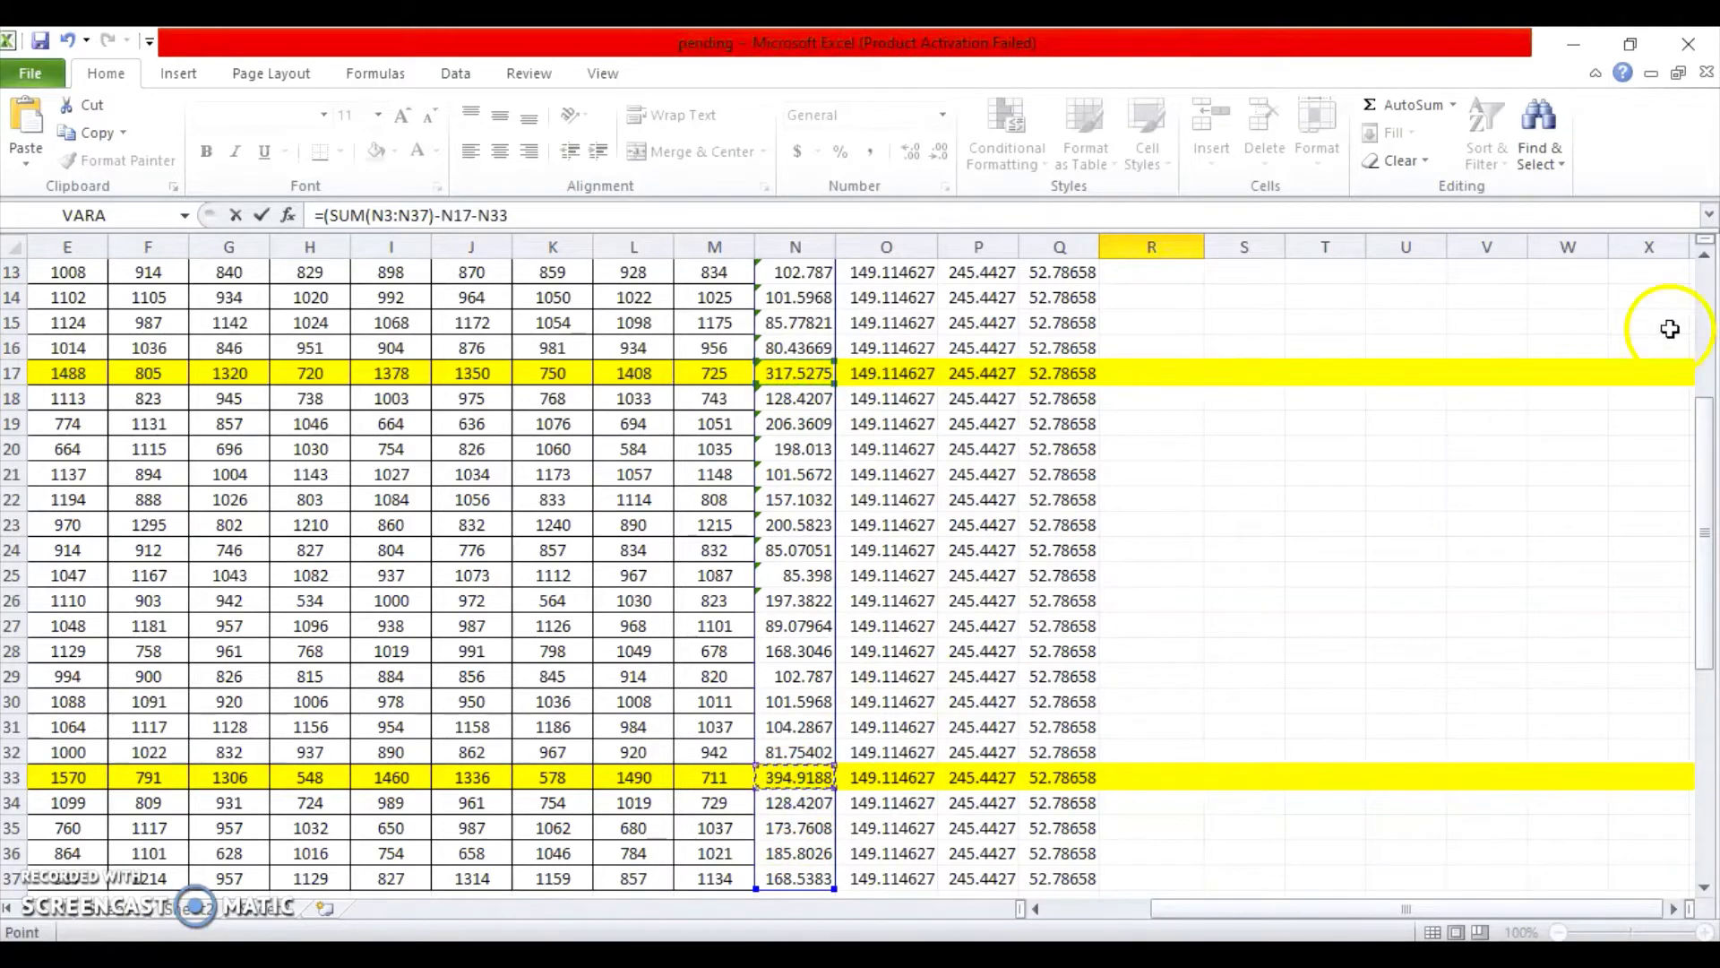
- Close the numerator and divide it by (U3-U7), completing the R3 formula as =(SUM(N3:N37)-N17-N33)/(U3-U7)
{"action": "left_click", "coordinate": [1705, 257]}
{"action": "left_click", "coordinate": [1705, 257]}
{"action": "left_click", "coordinate": [1705, 258]}
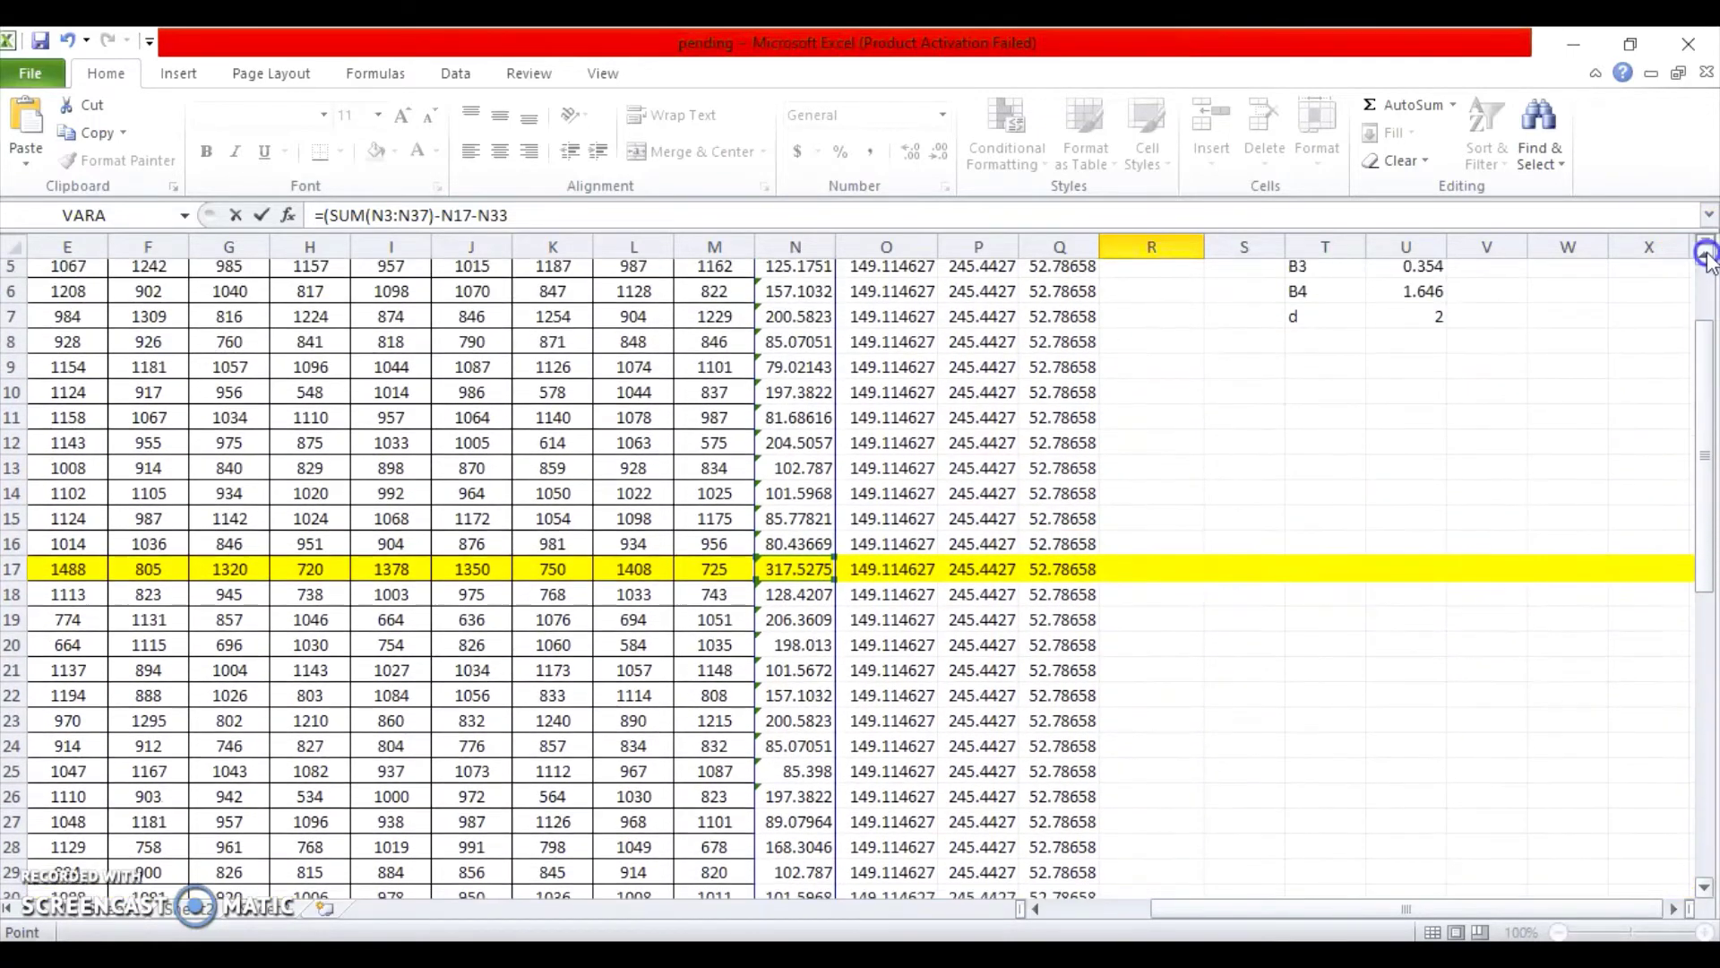
{"action": "left_click", "coordinate": [1705, 257]}
{"action": "left_click", "coordinate": [1705, 257]}
{"action": "left_click", "coordinate": [1705, 257]}
{"action": "left_click", "coordinate": [1705, 257]}
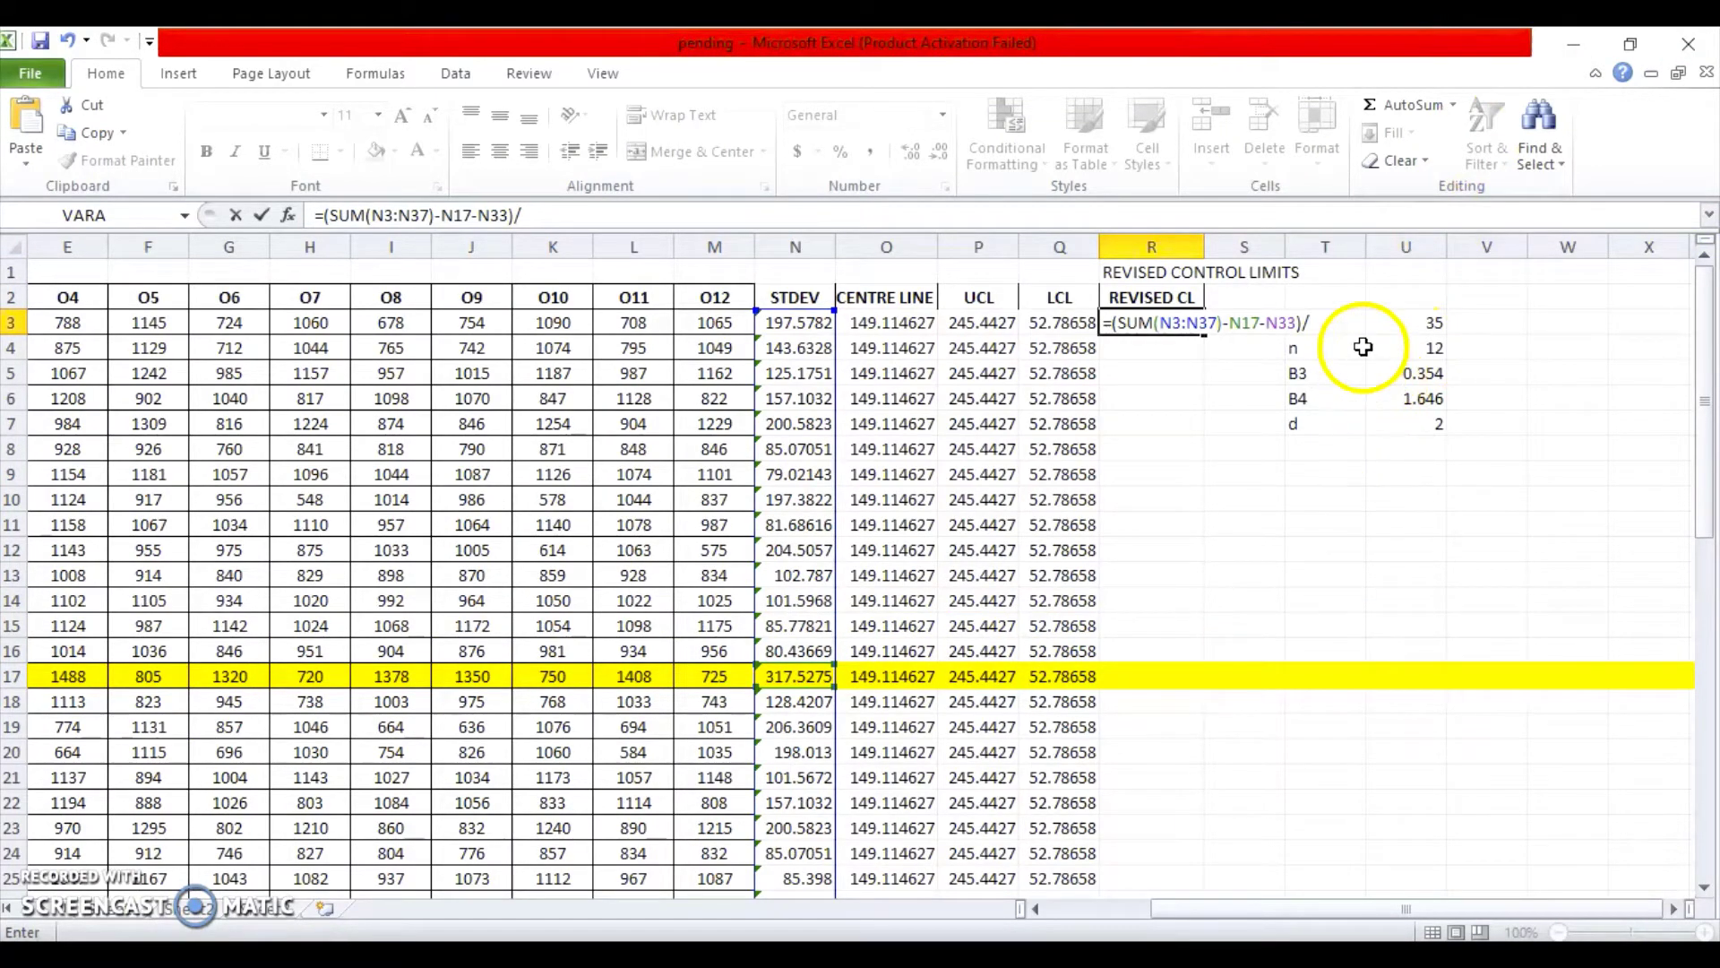
{"action": "left_click", "coordinate": [1421, 323]}
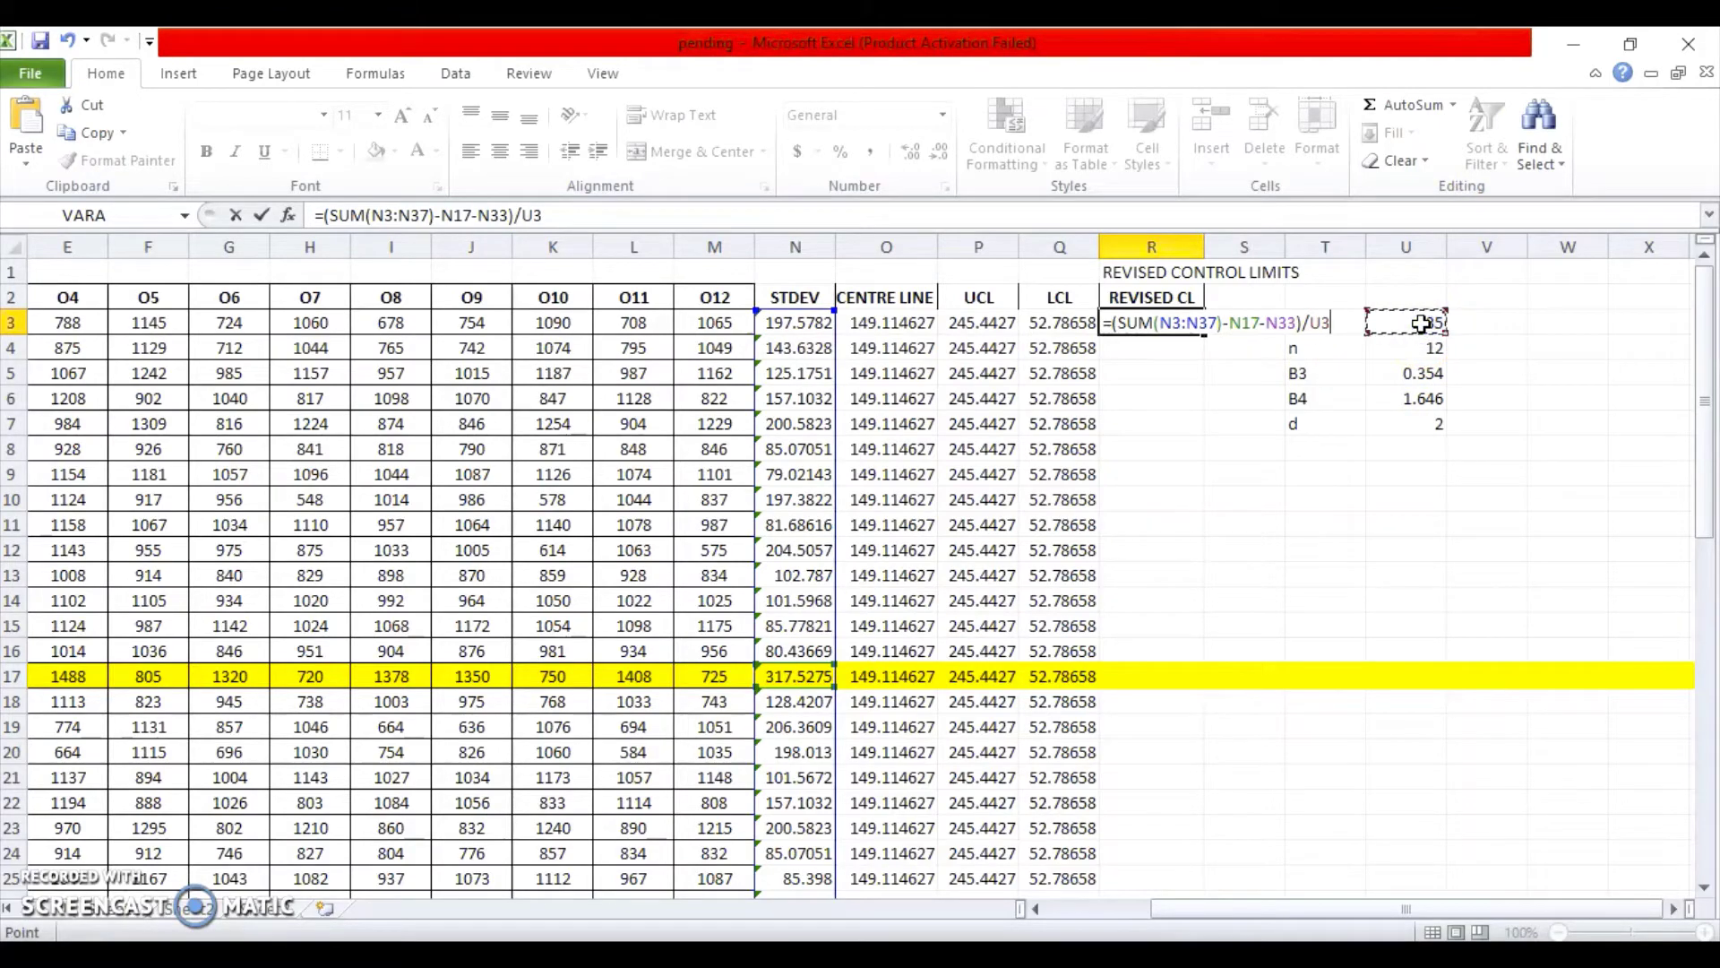
{"action": "key", "text": "BackSpace"}
{"action": "key", "text": "BackSpace"}
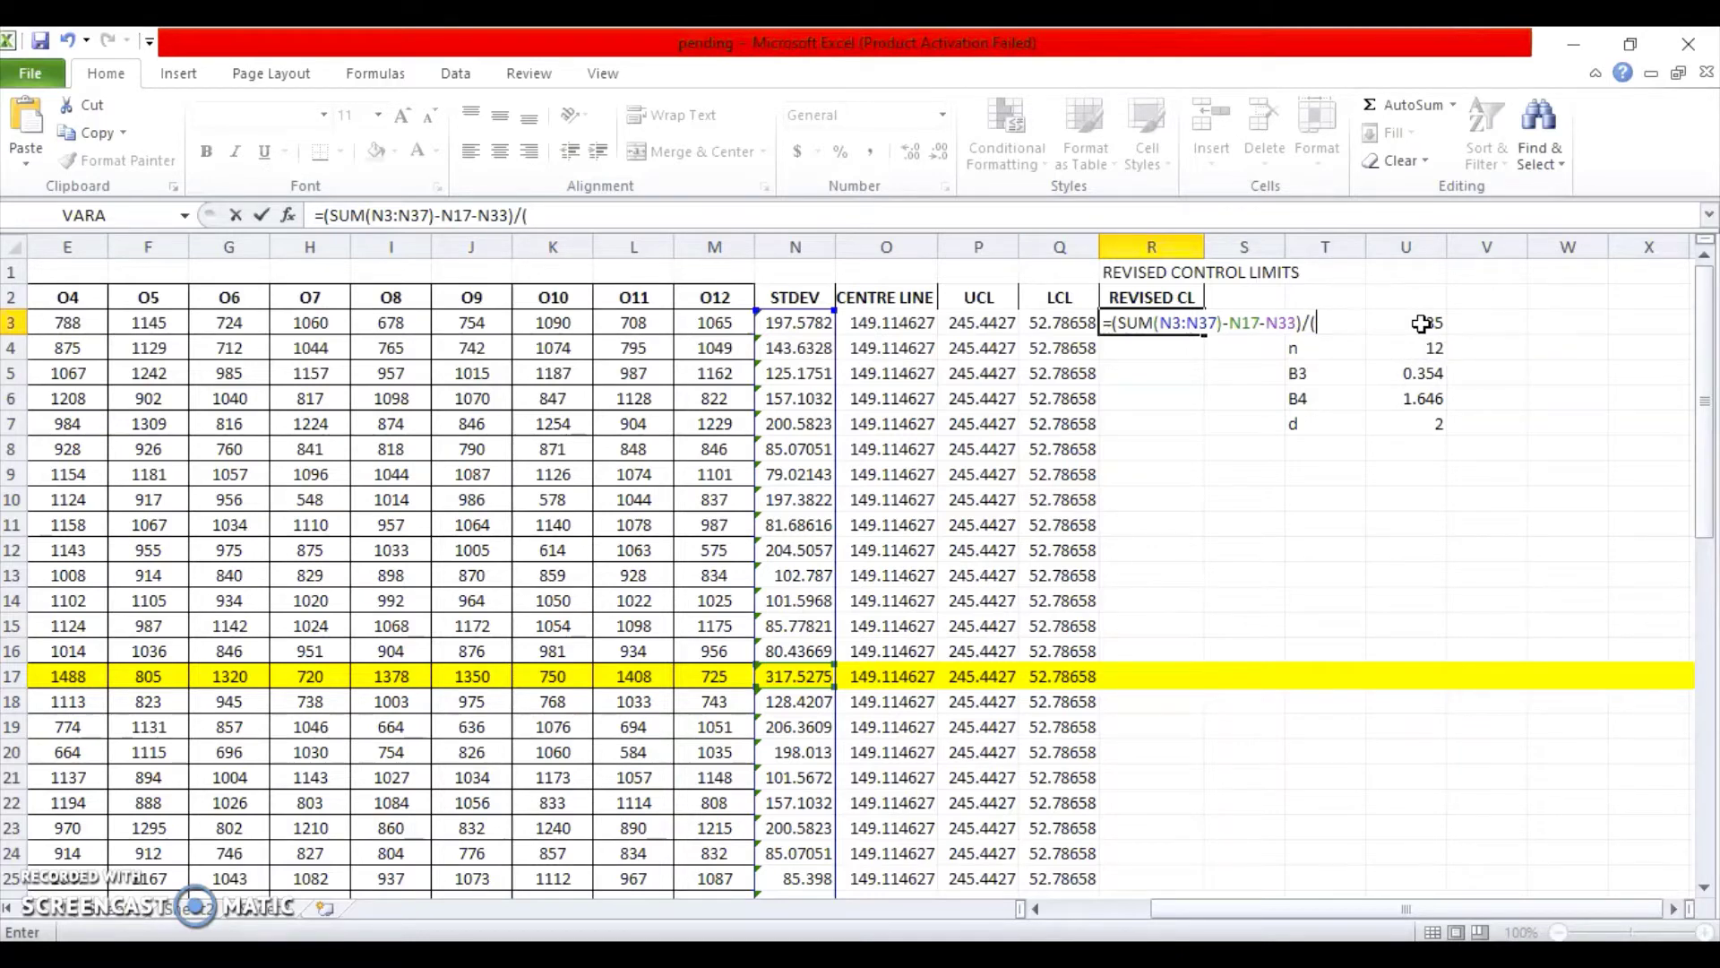
{"action": "type", "text": "("}
{"action": "left_click", "coordinate": [1422, 324]}
{"action": "type", "text": "-"}
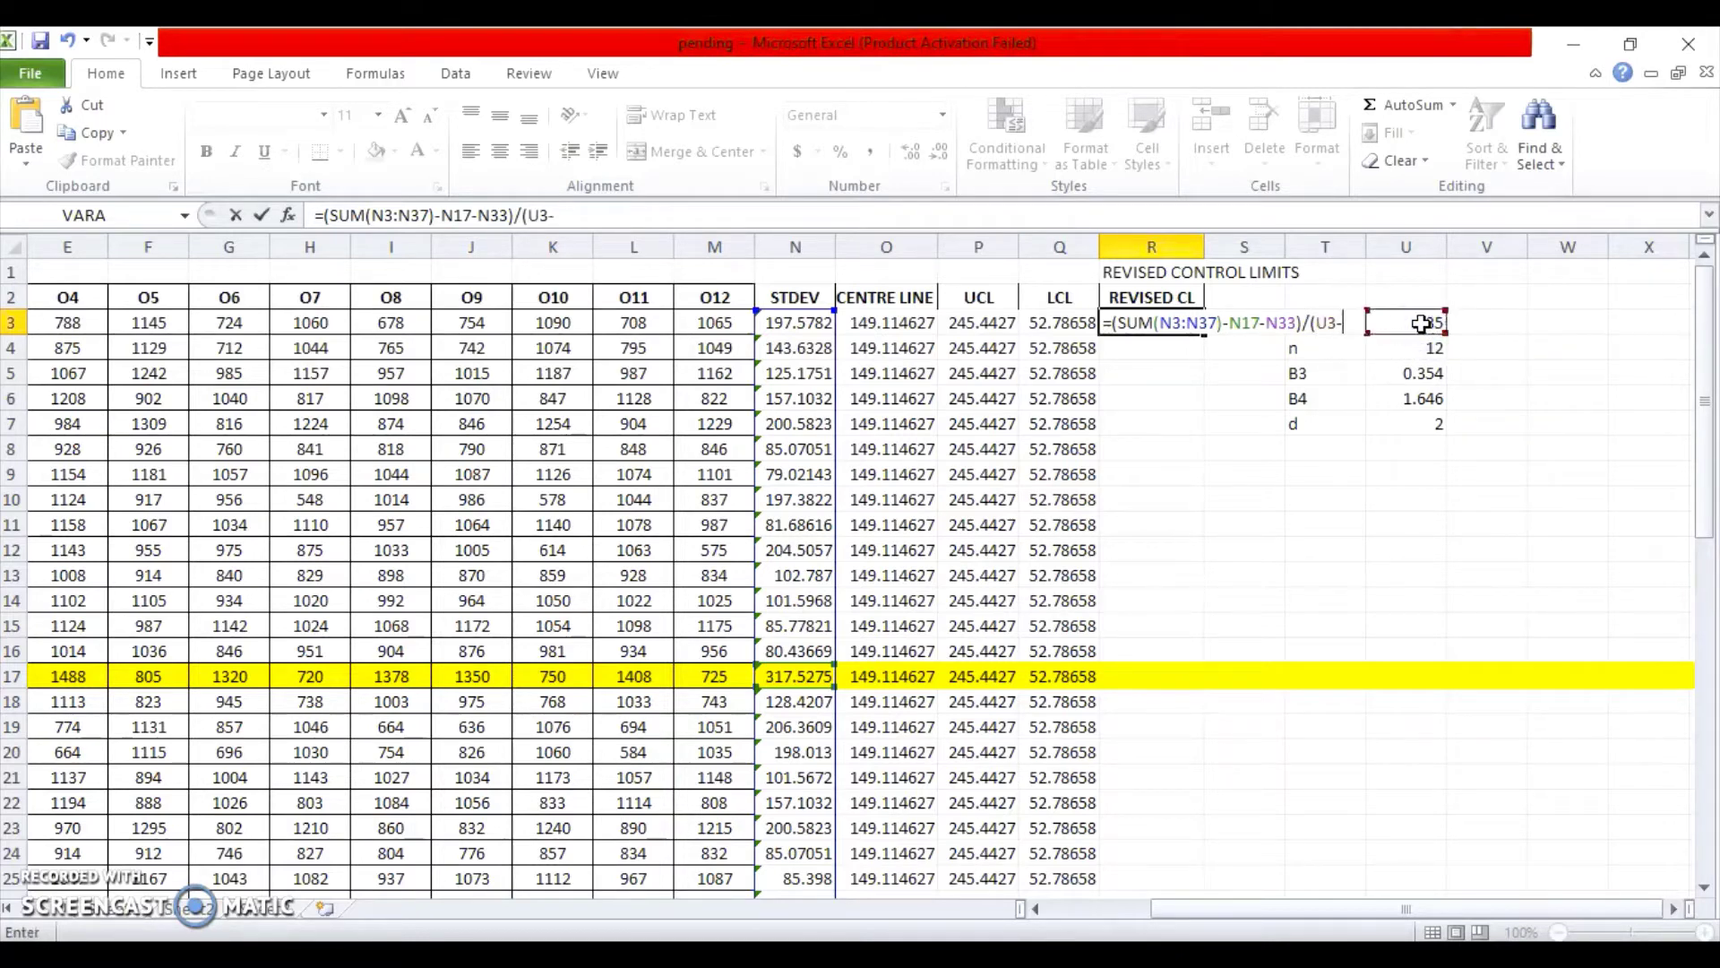
{"action": "left_click", "coordinate": [1422, 424]}
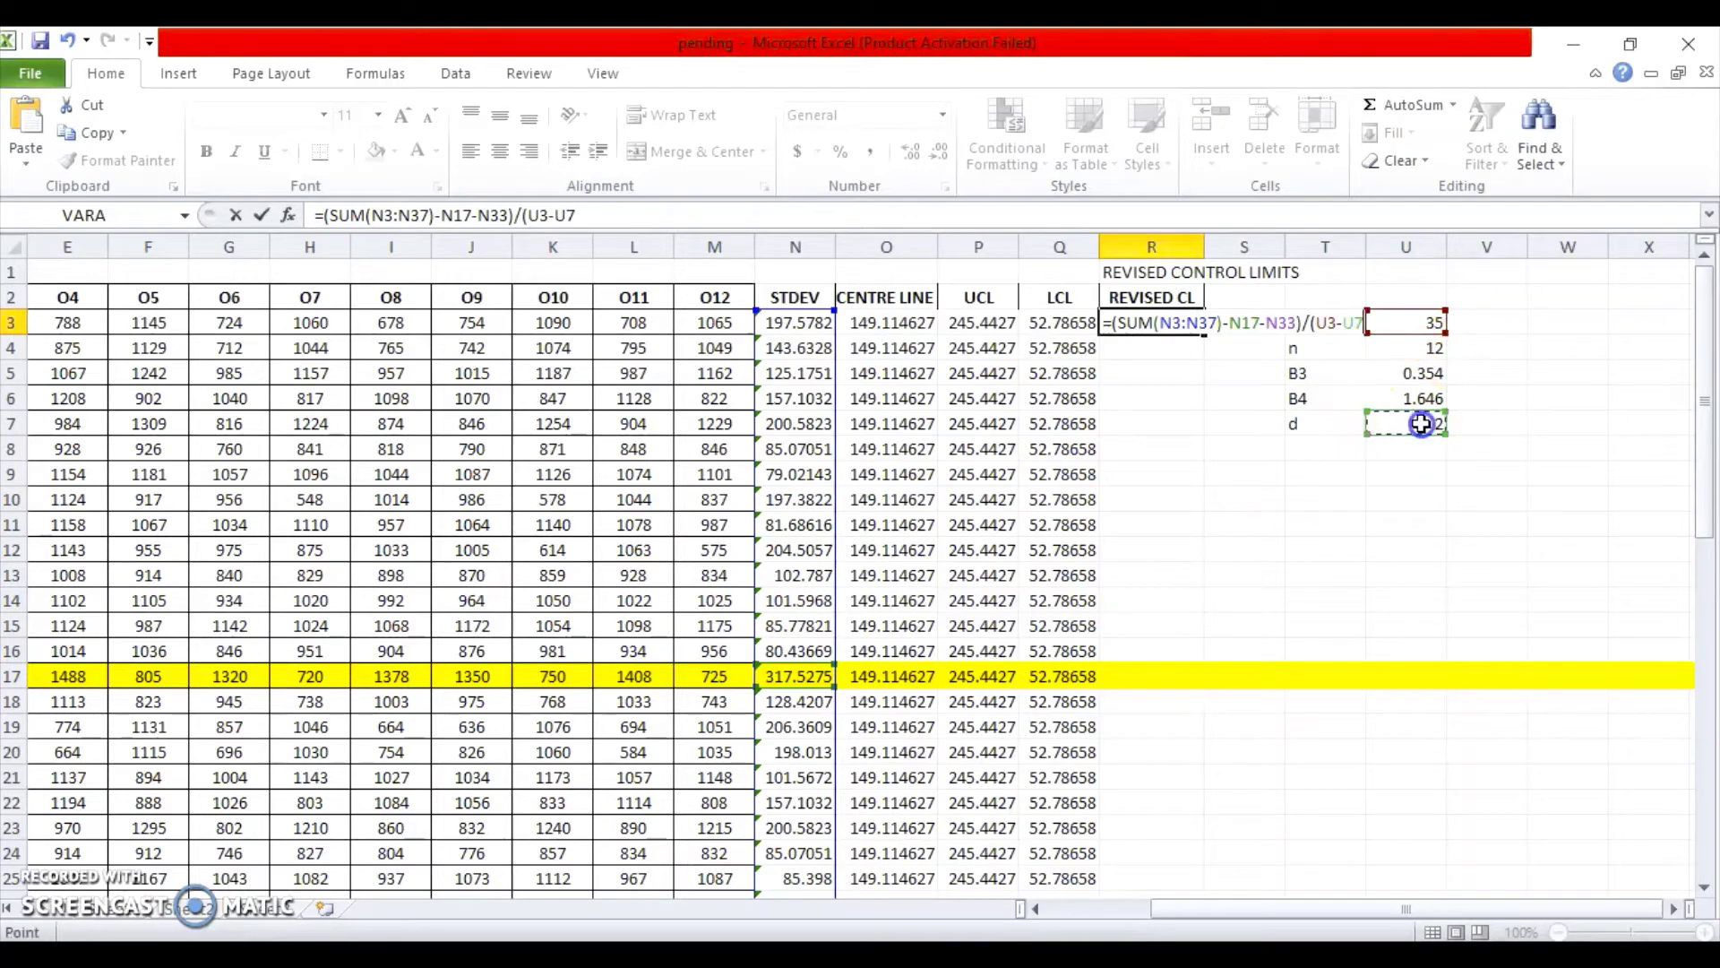
{"action": "type", "text": ")"}
{"action": "key", "text": "Return"}
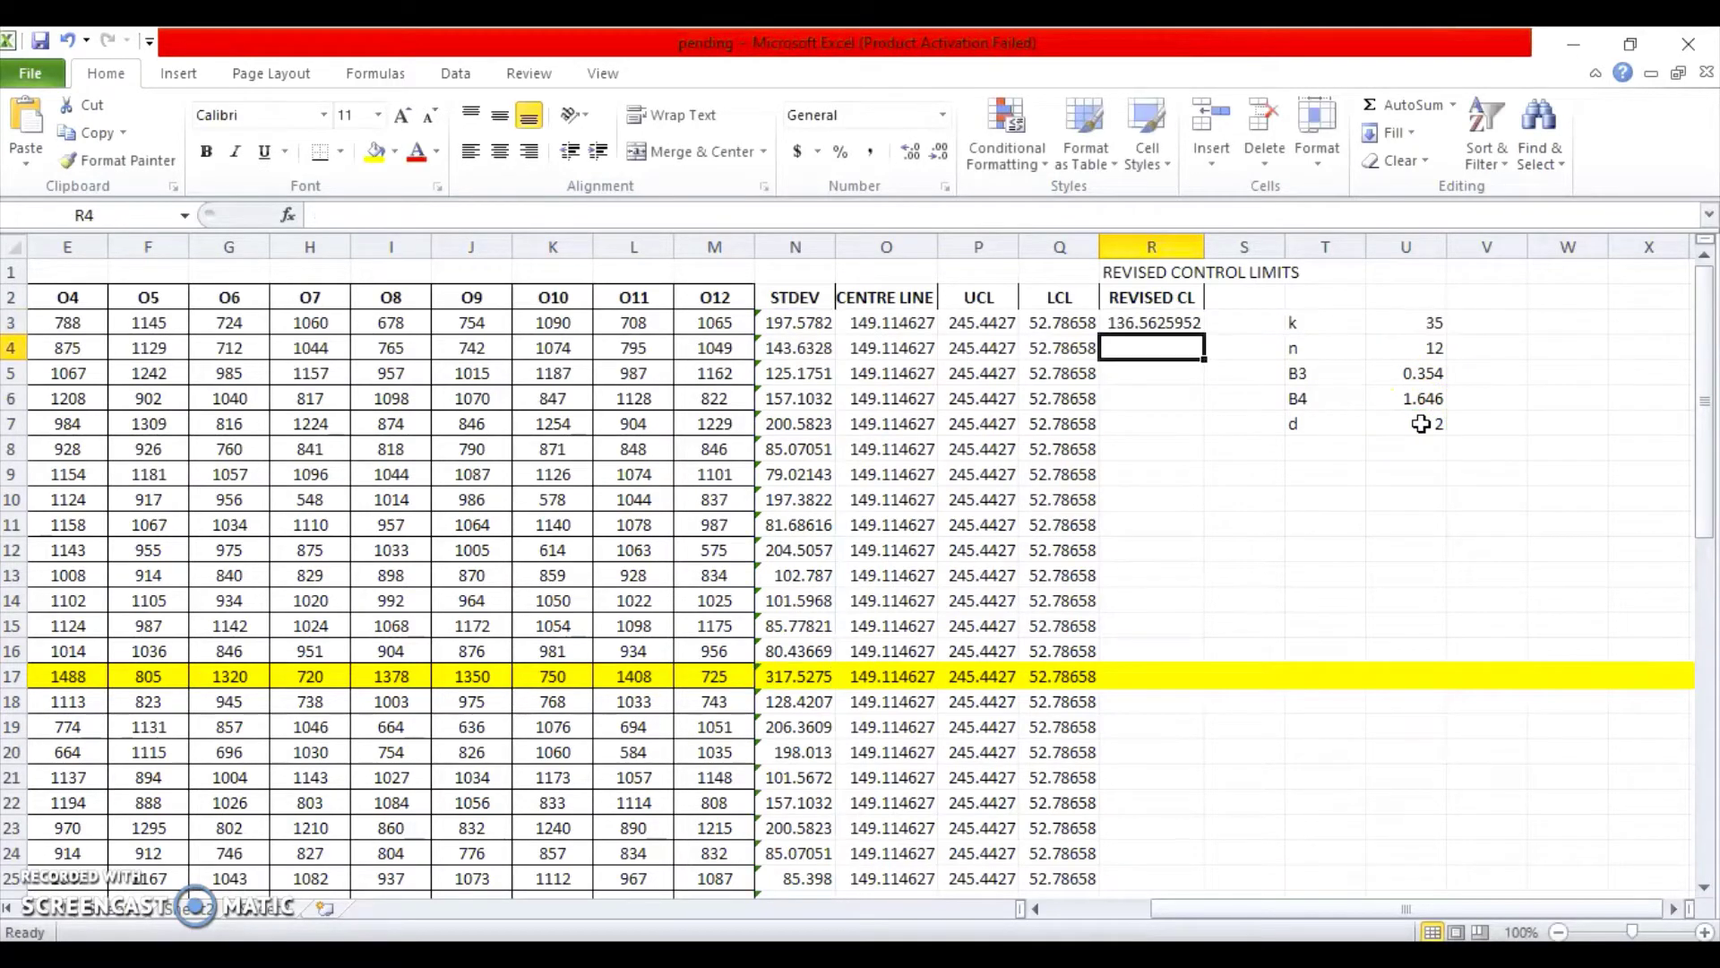
- Make the rows absolute in the SUM range of the revised centre line formula in R3, giving SUM(N$3:N$37)
{"action": "left_click", "coordinate": [1170, 320]}
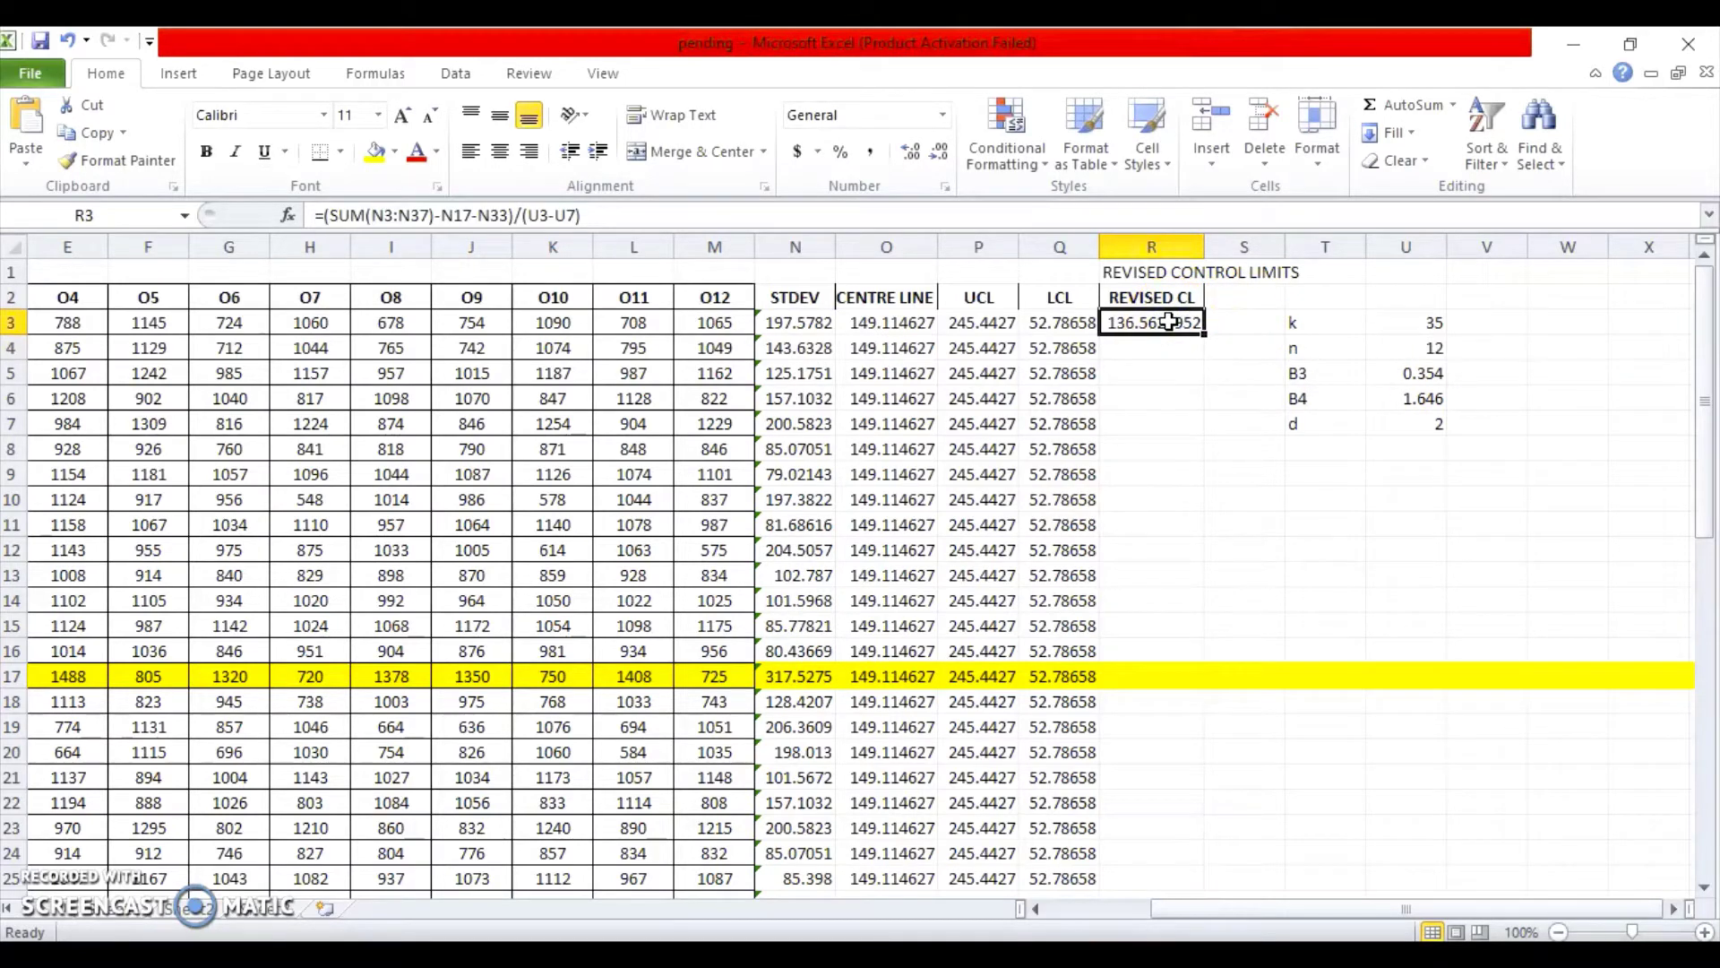
{"action": "left_click", "coordinate": [519, 215]}
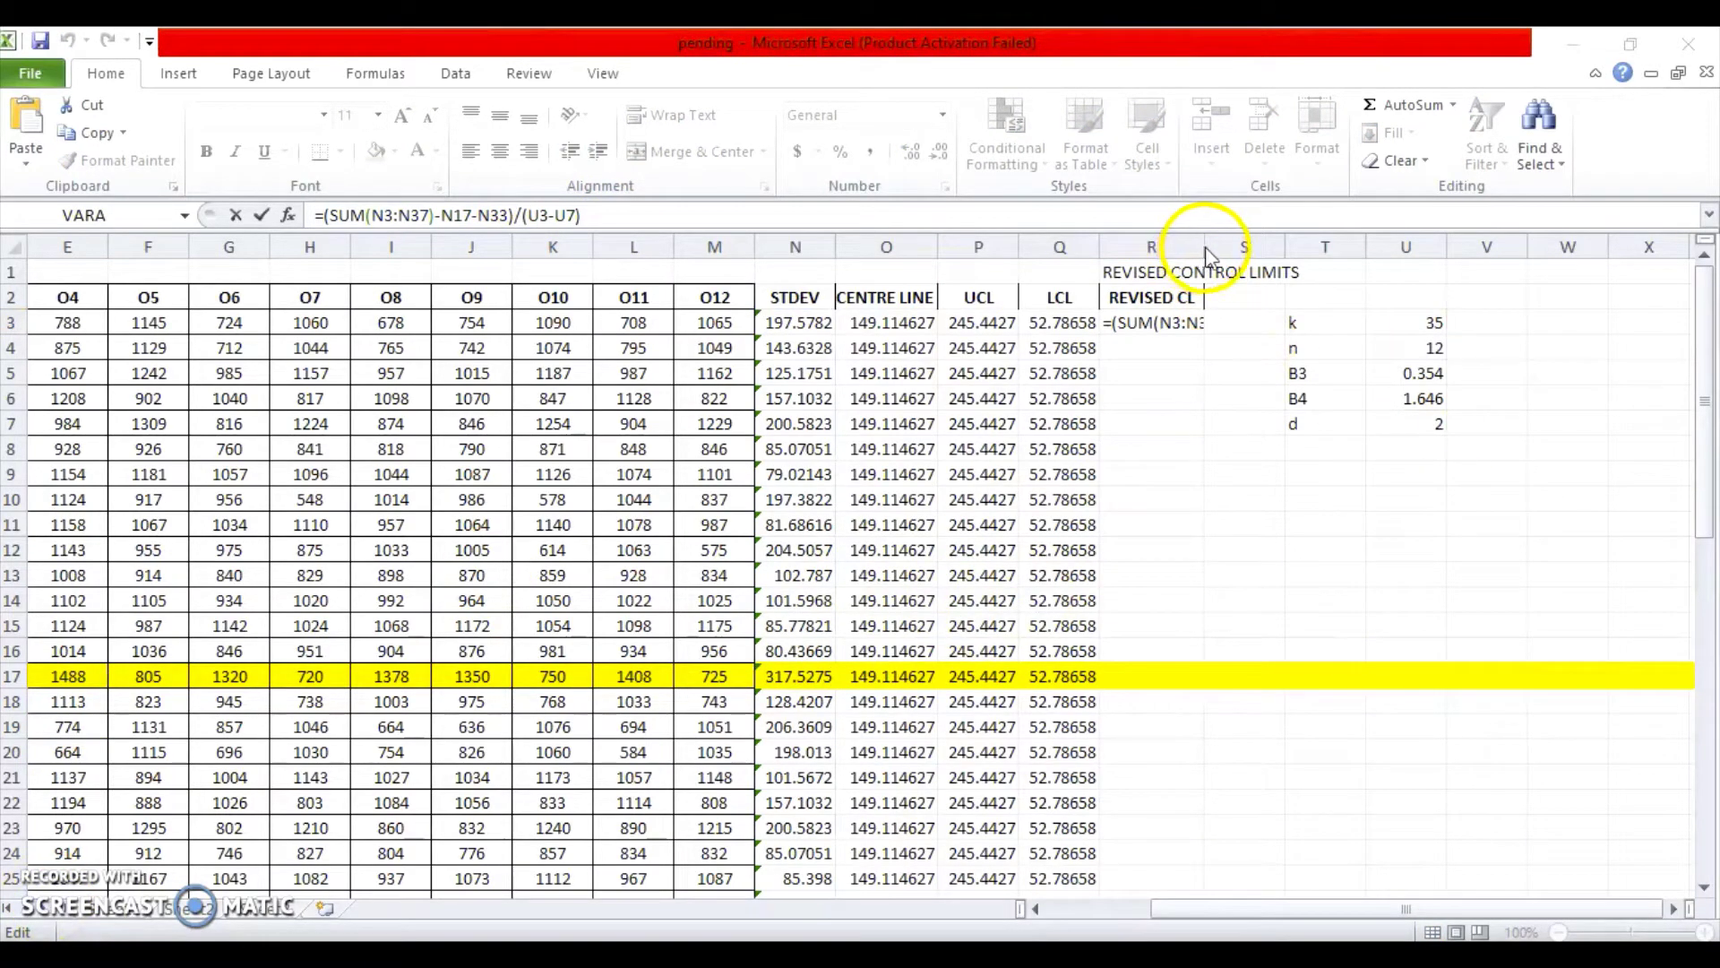
{"action": "left_click", "coordinate": [1205, 282]}
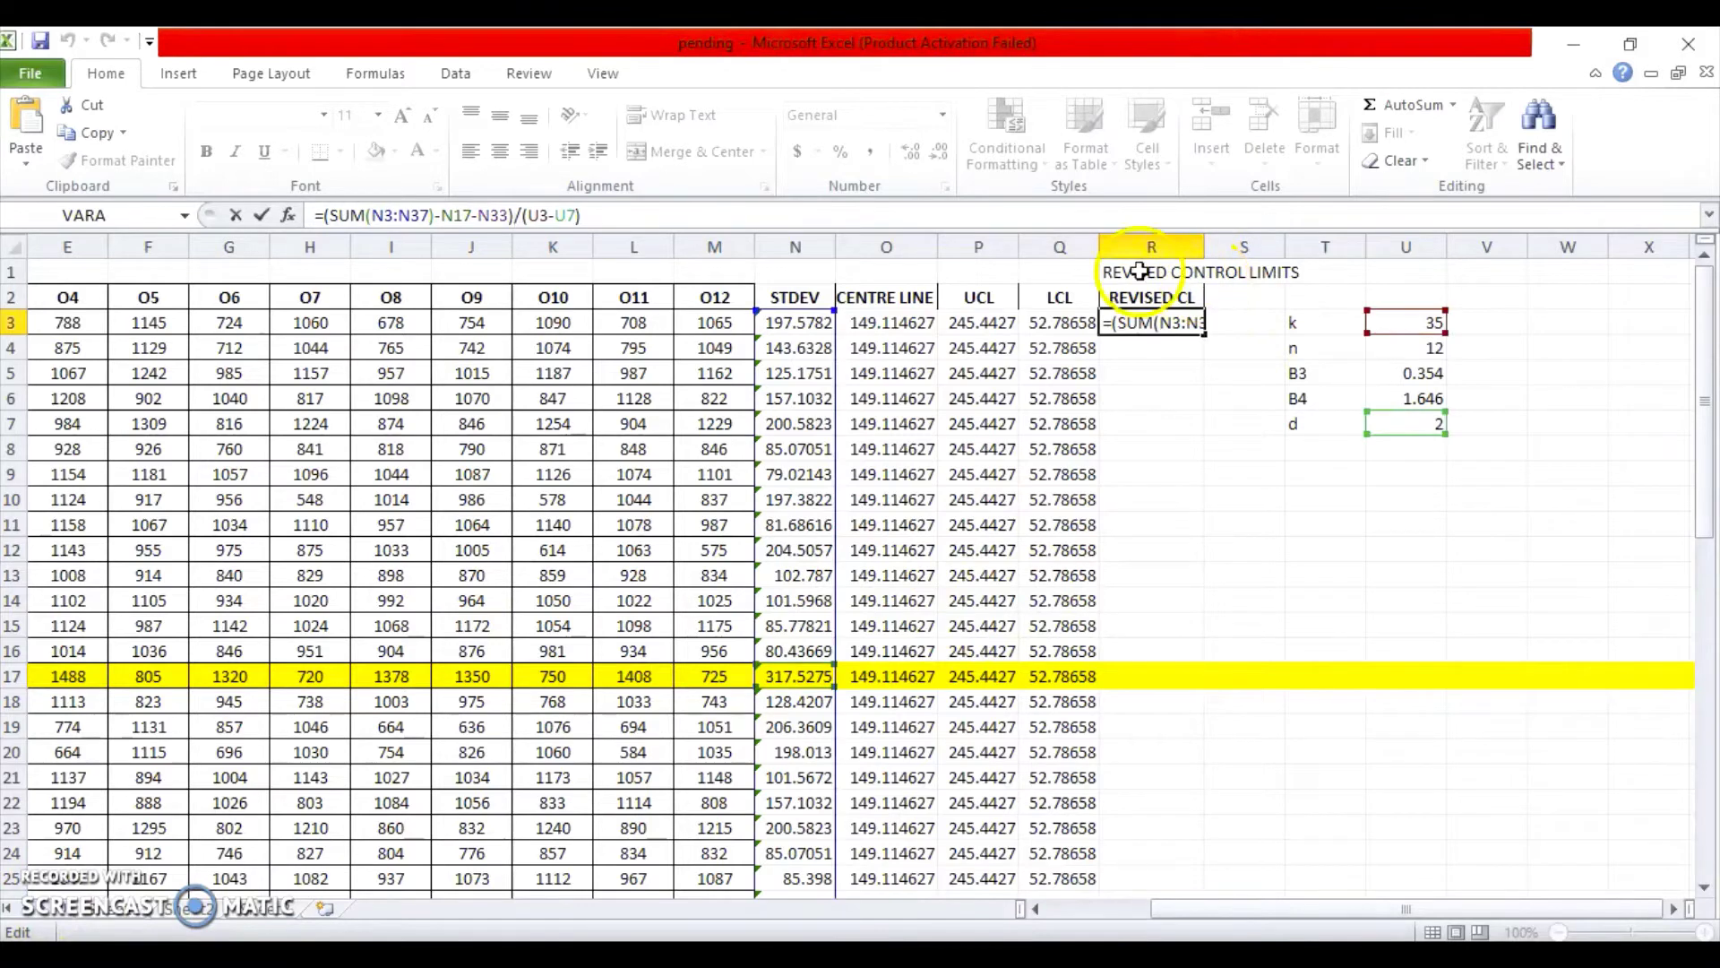
{"action": "left_click", "coordinate": [378, 216]}
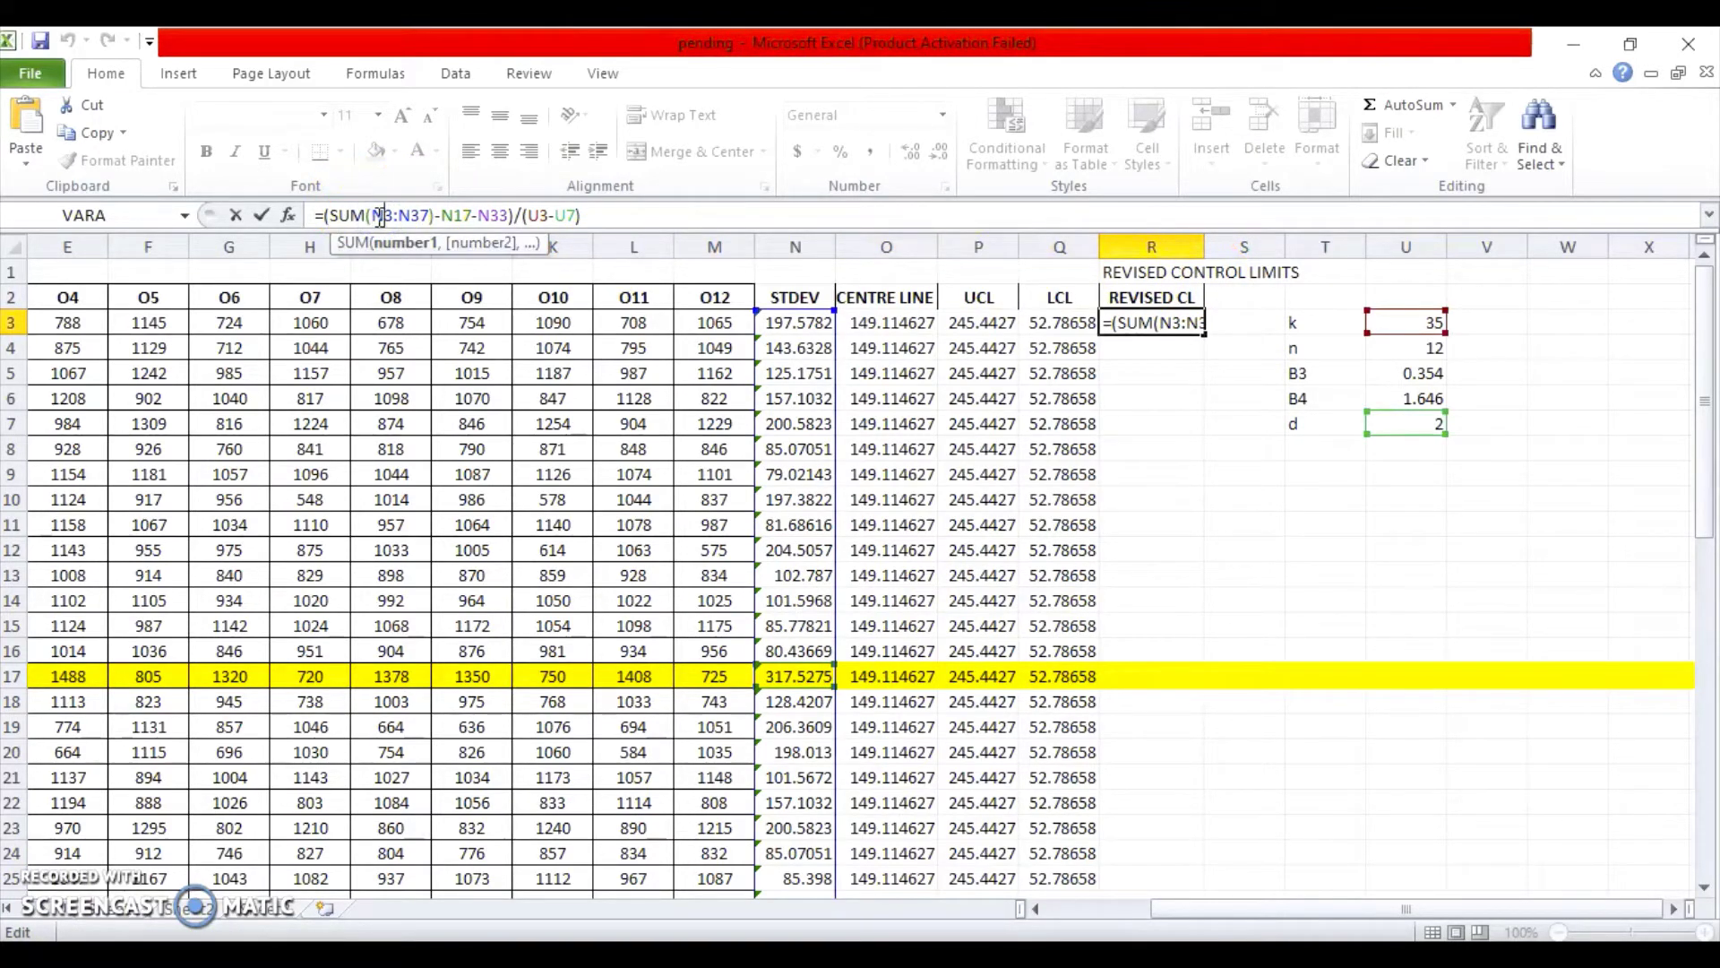
{"action": "type", "text": "$"}
{"action": "key", "text": "Right"}
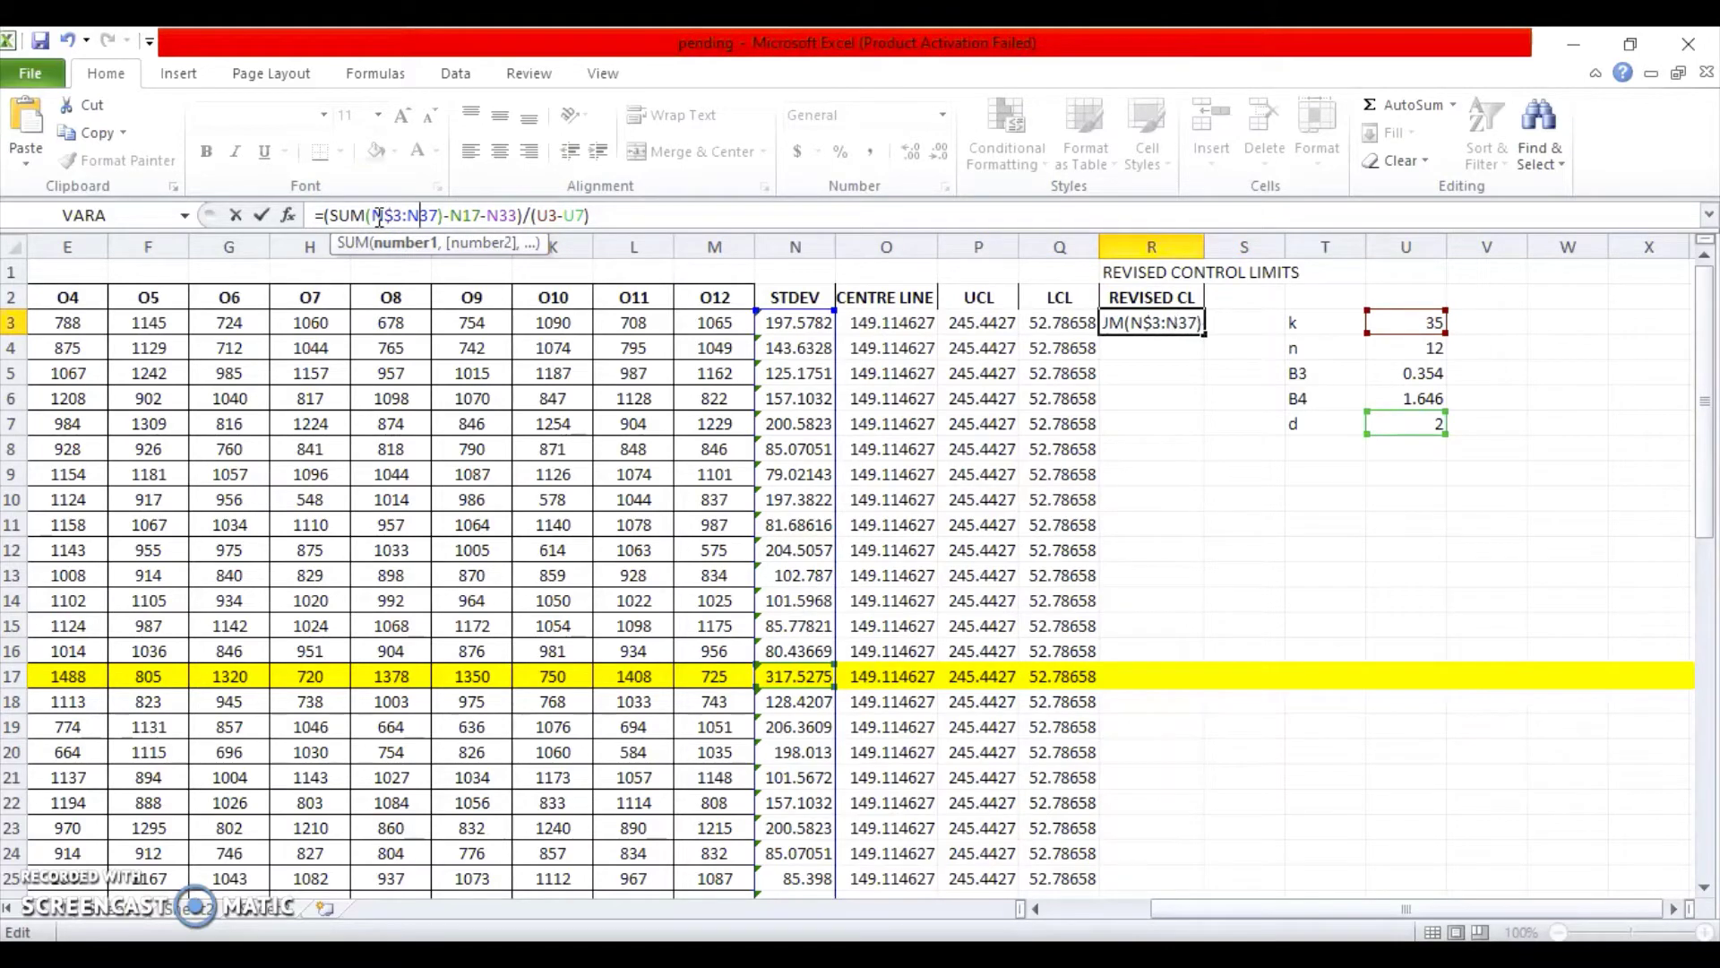
{"action": "type", "text": "$"}
- Make the rows of the two subtracted standard deviations absolute in the R3 formula, as N$17 and N$33
{"action": "key", "text": "Right"}
{"action": "key", "text": "Right"}
{"action": "key", "text": "Right"}
{"action": "key", "text": "Right"}
{"action": "key", "text": "Right"}
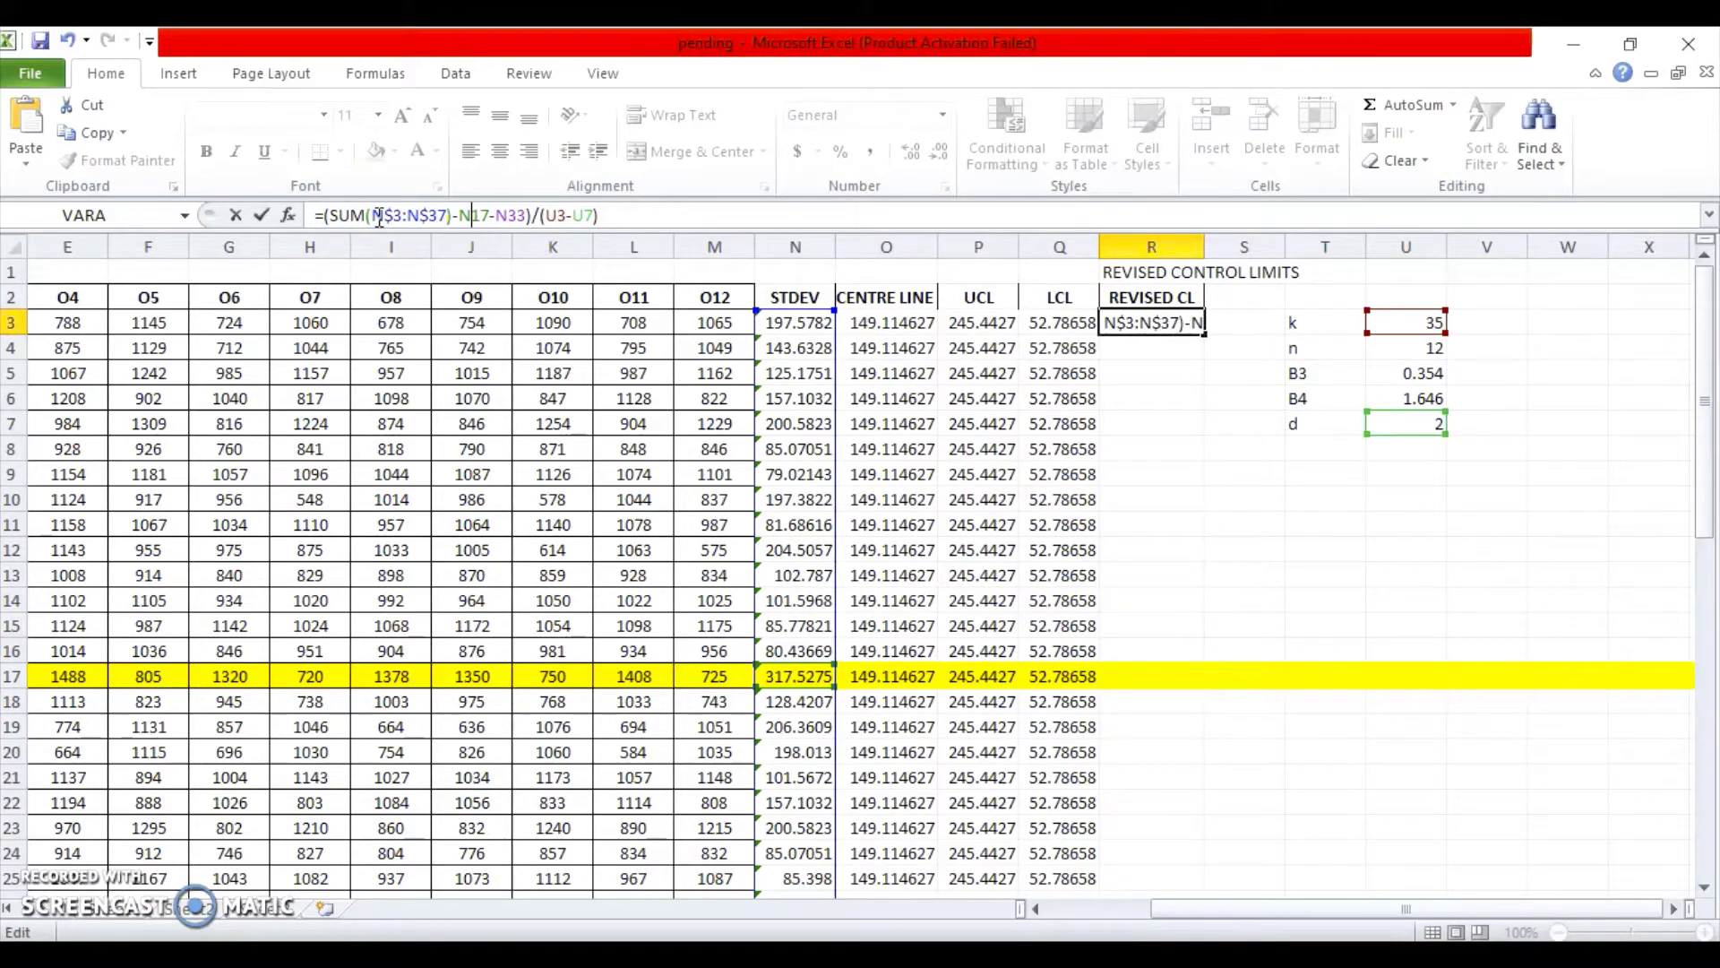
{"action": "type", "text": "$"}
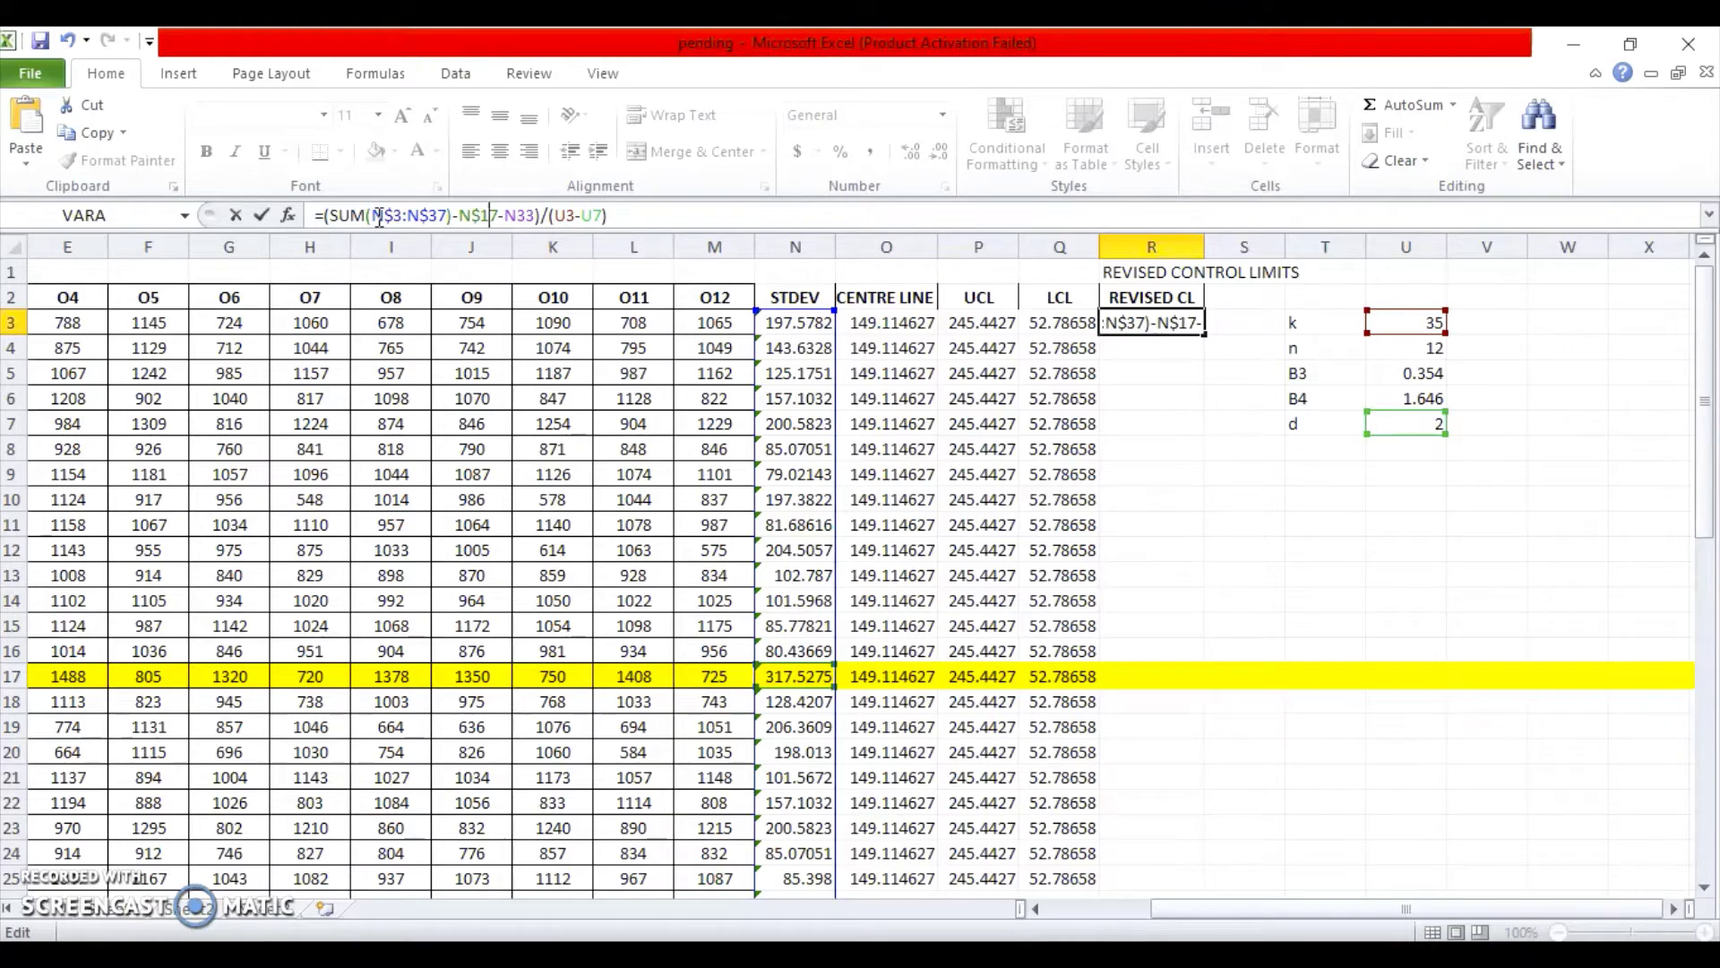
{"action": "key", "text": "Right"}
{"action": "key", "text": "Right"}
{"action": "key", "text": "Right"}
{"action": "type", "text": "$"}
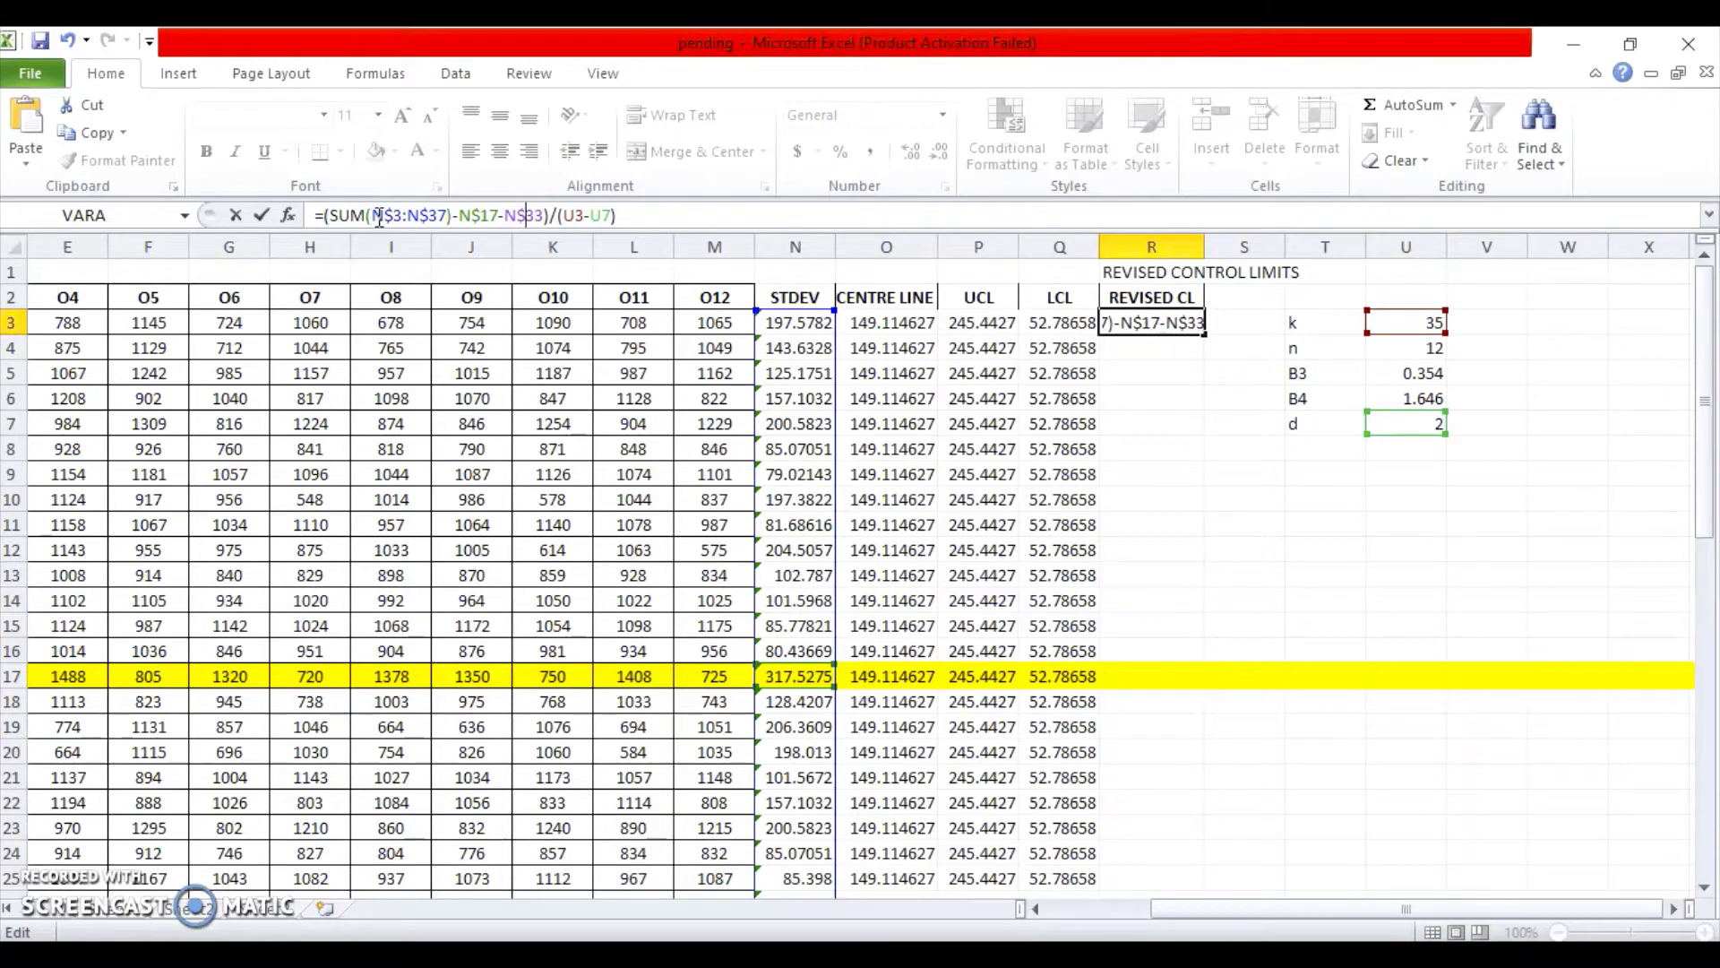
- Make the rows in the divisor of the R3 formula absolute, as (U$3-U$7), and commit the formula
{"action": "key", "text": "Right"}
{"action": "key", "text": "Right"}
{"action": "key", "text": "Right"}
{"action": "key", "text": "Right"}
{"action": "key", "text": "Right"}
{"action": "key", "text": "Right"}
{"action": "type", "text": "$"}
{"action": "key", "text": "Right"}
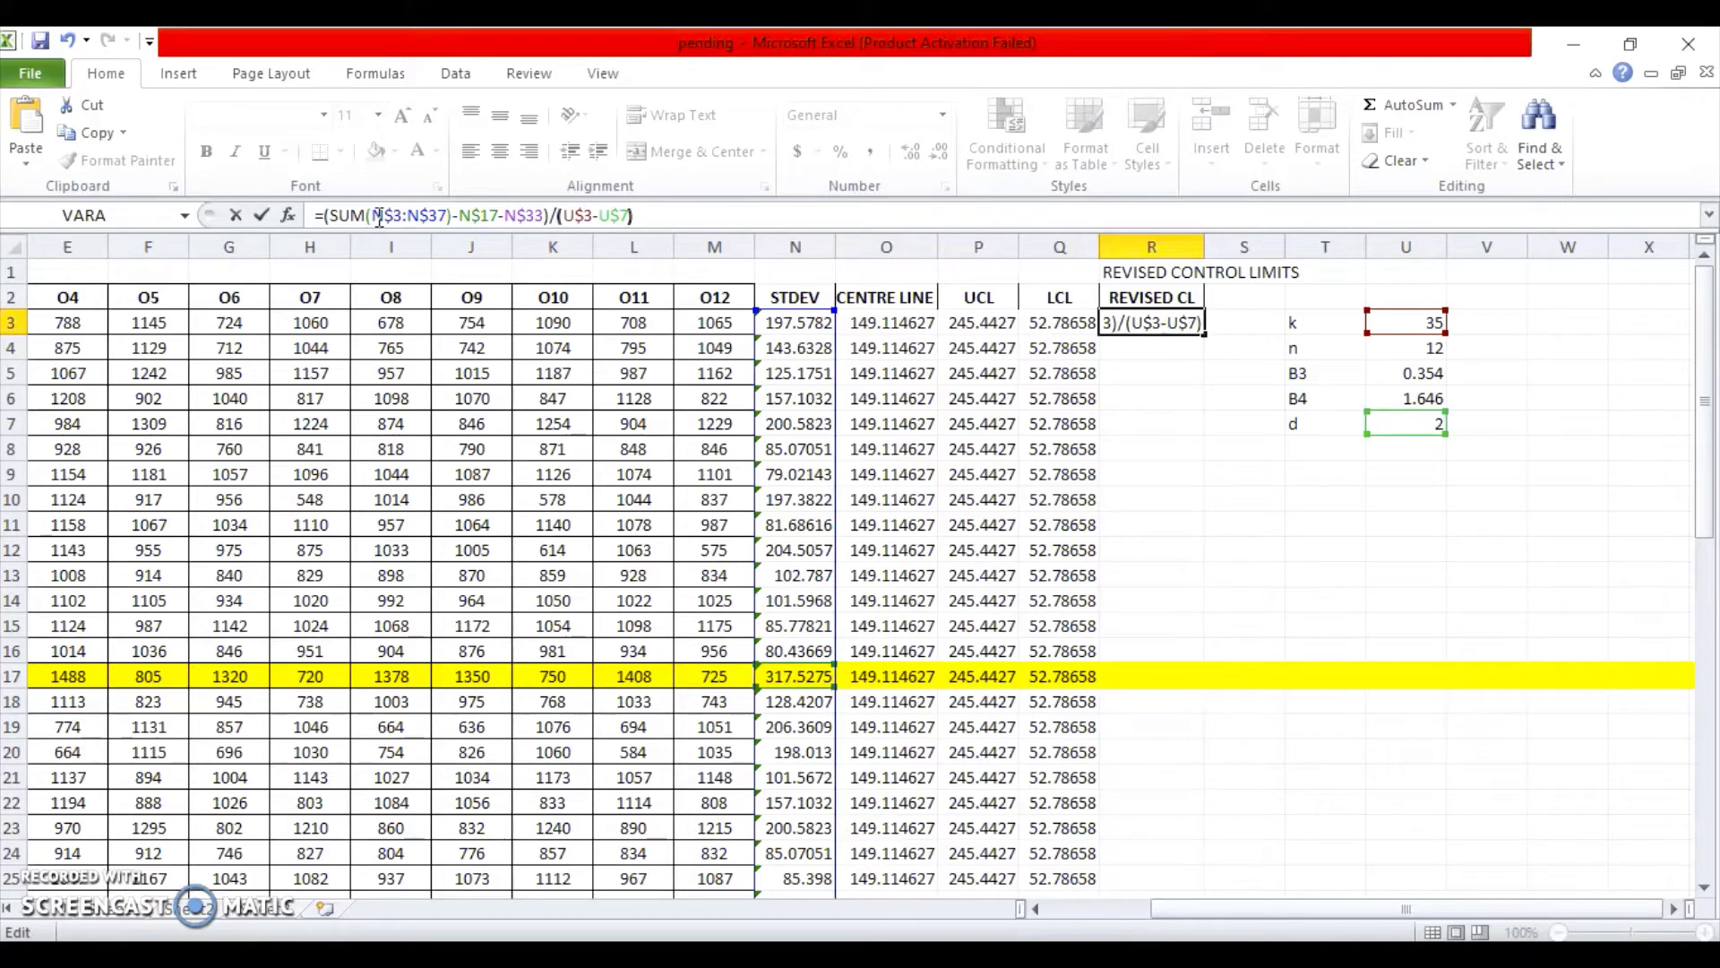
{"action": "key", "text": "Return"}
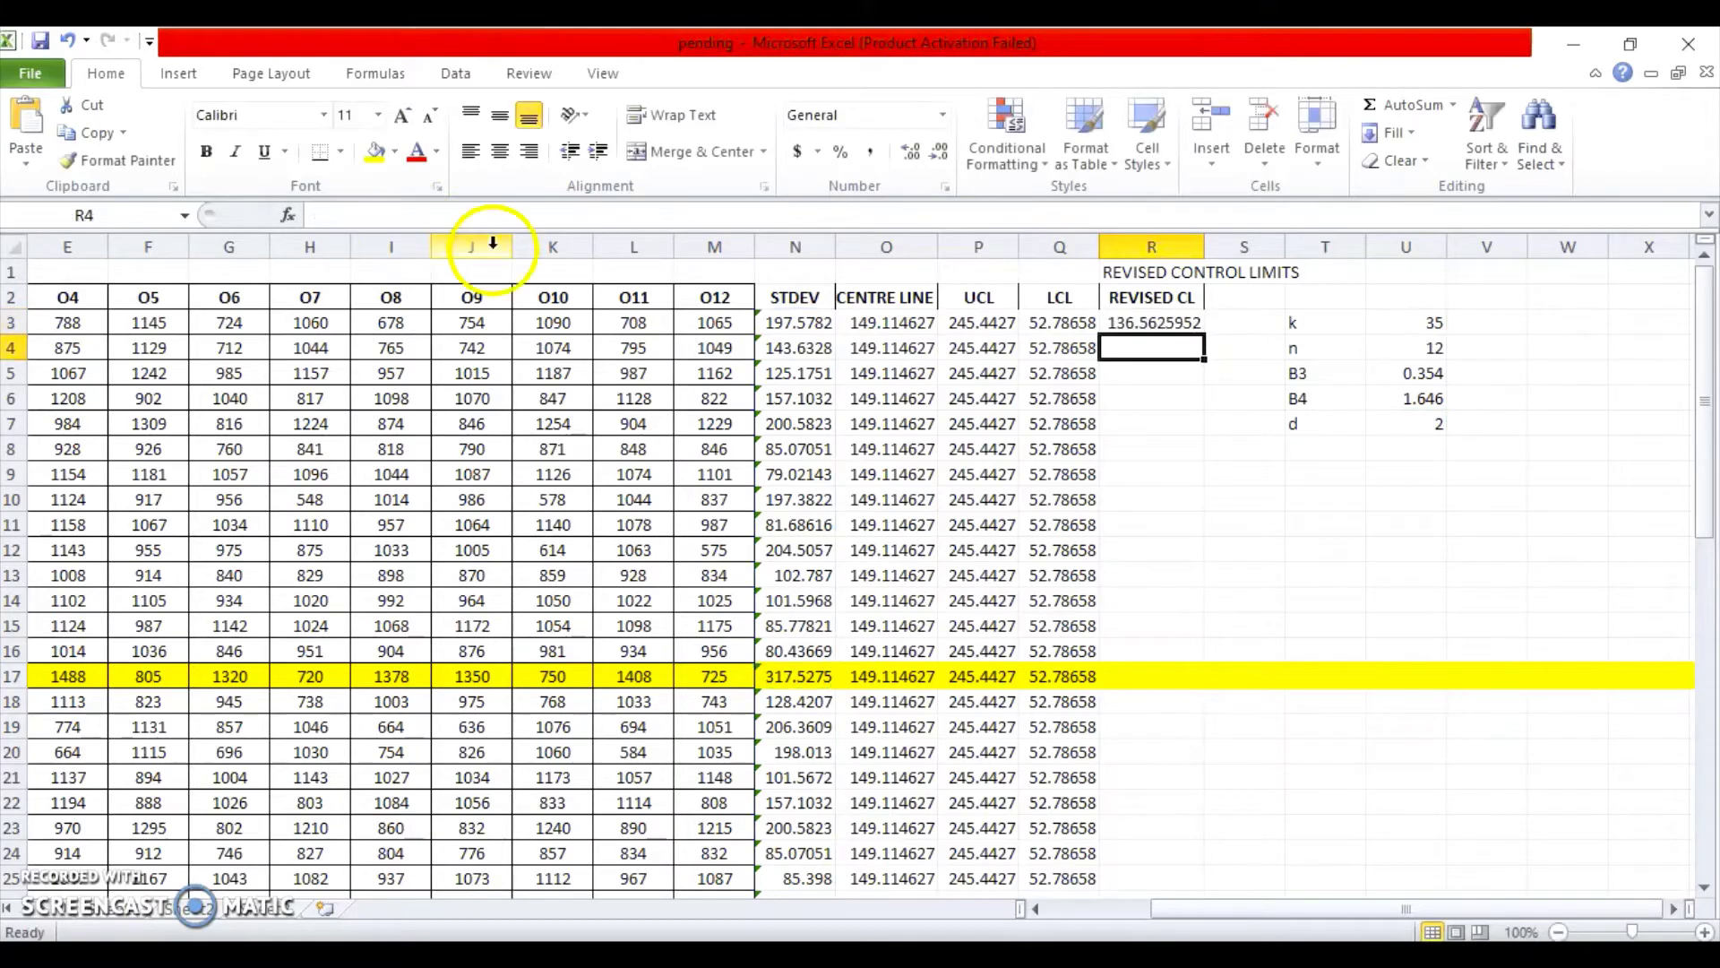
- Insert a blank column before column T, ahead of the k, n, B3, B4 and d constants
{"action": "left_click", "coordinate": [1317, 247]}
{"action": "right_click", "coordinate": [1317, 249]}
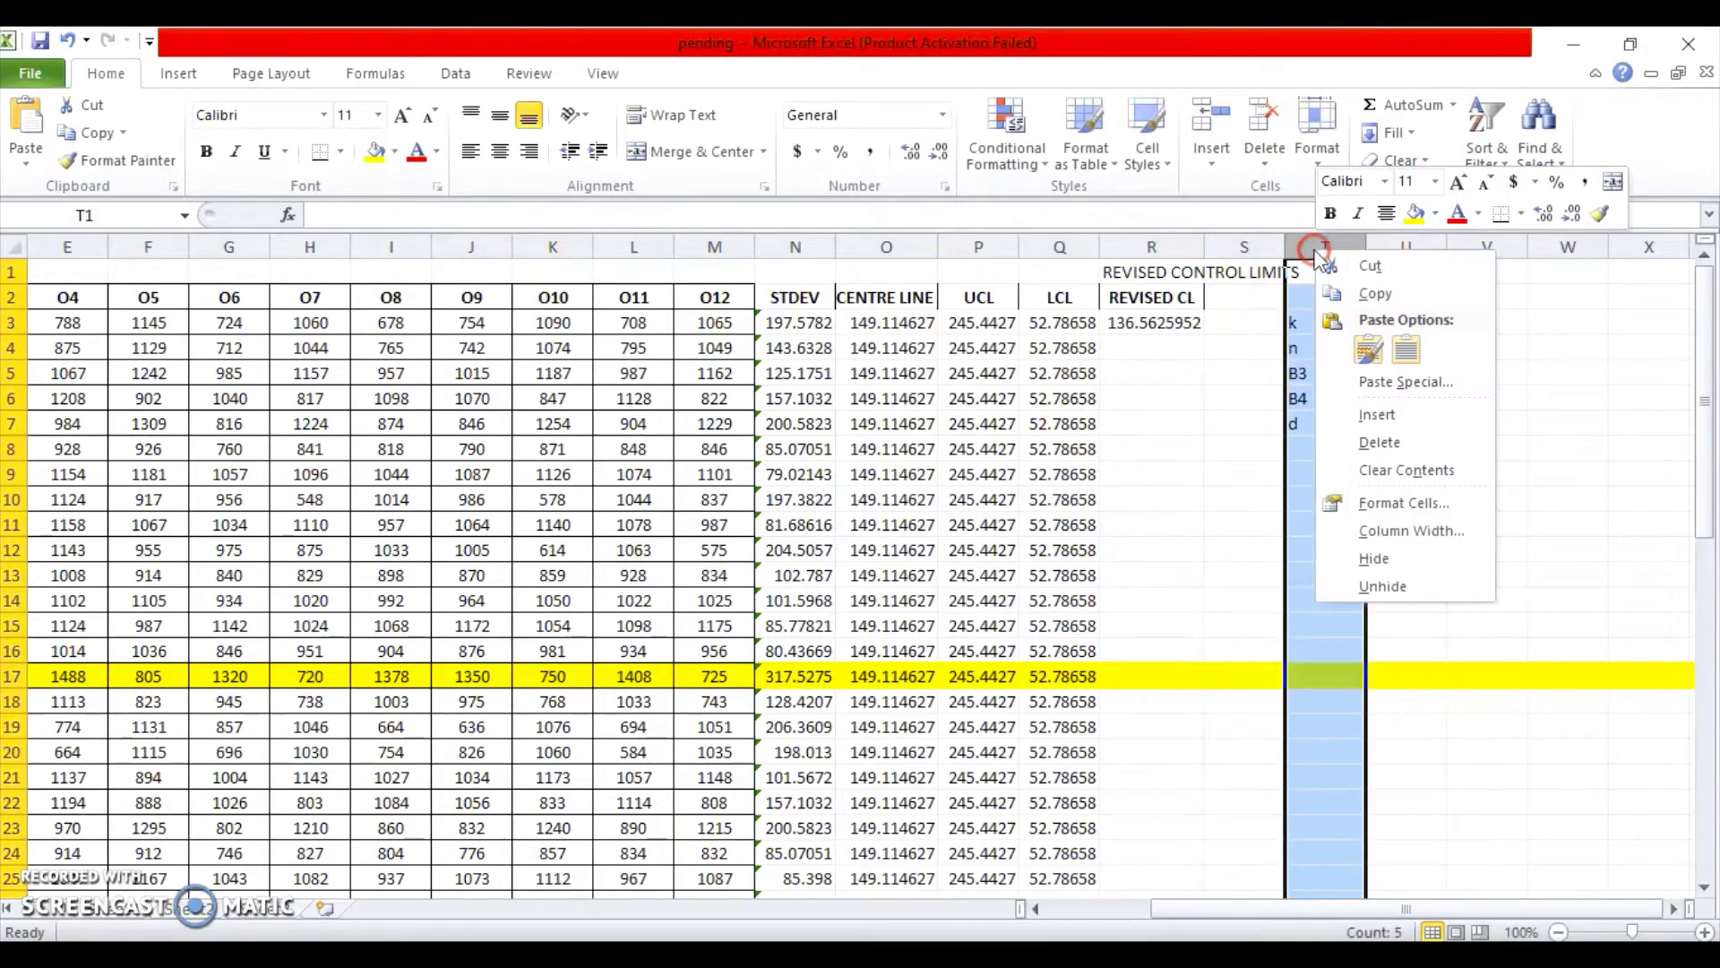
{"action": "left_click", "coordinate": [1369, 419]}
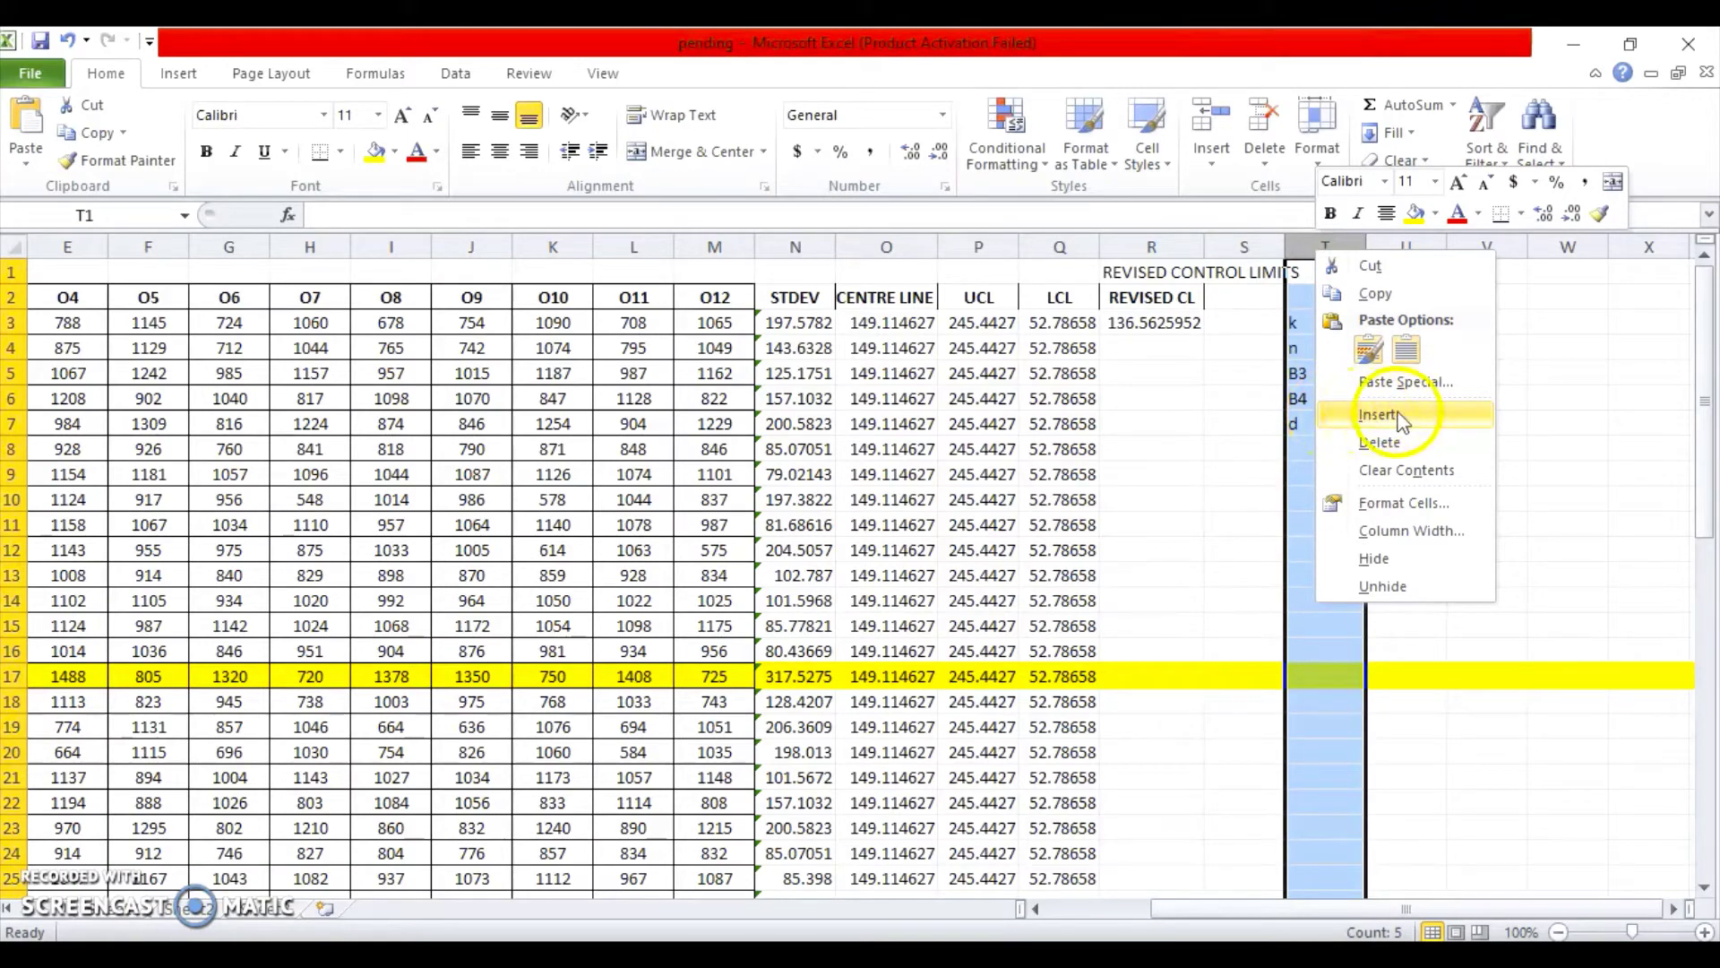
{"action": "left_click", "coordinate": [1394, 414]}
{"action": "left_click", "coordinate": [1183, 398]}
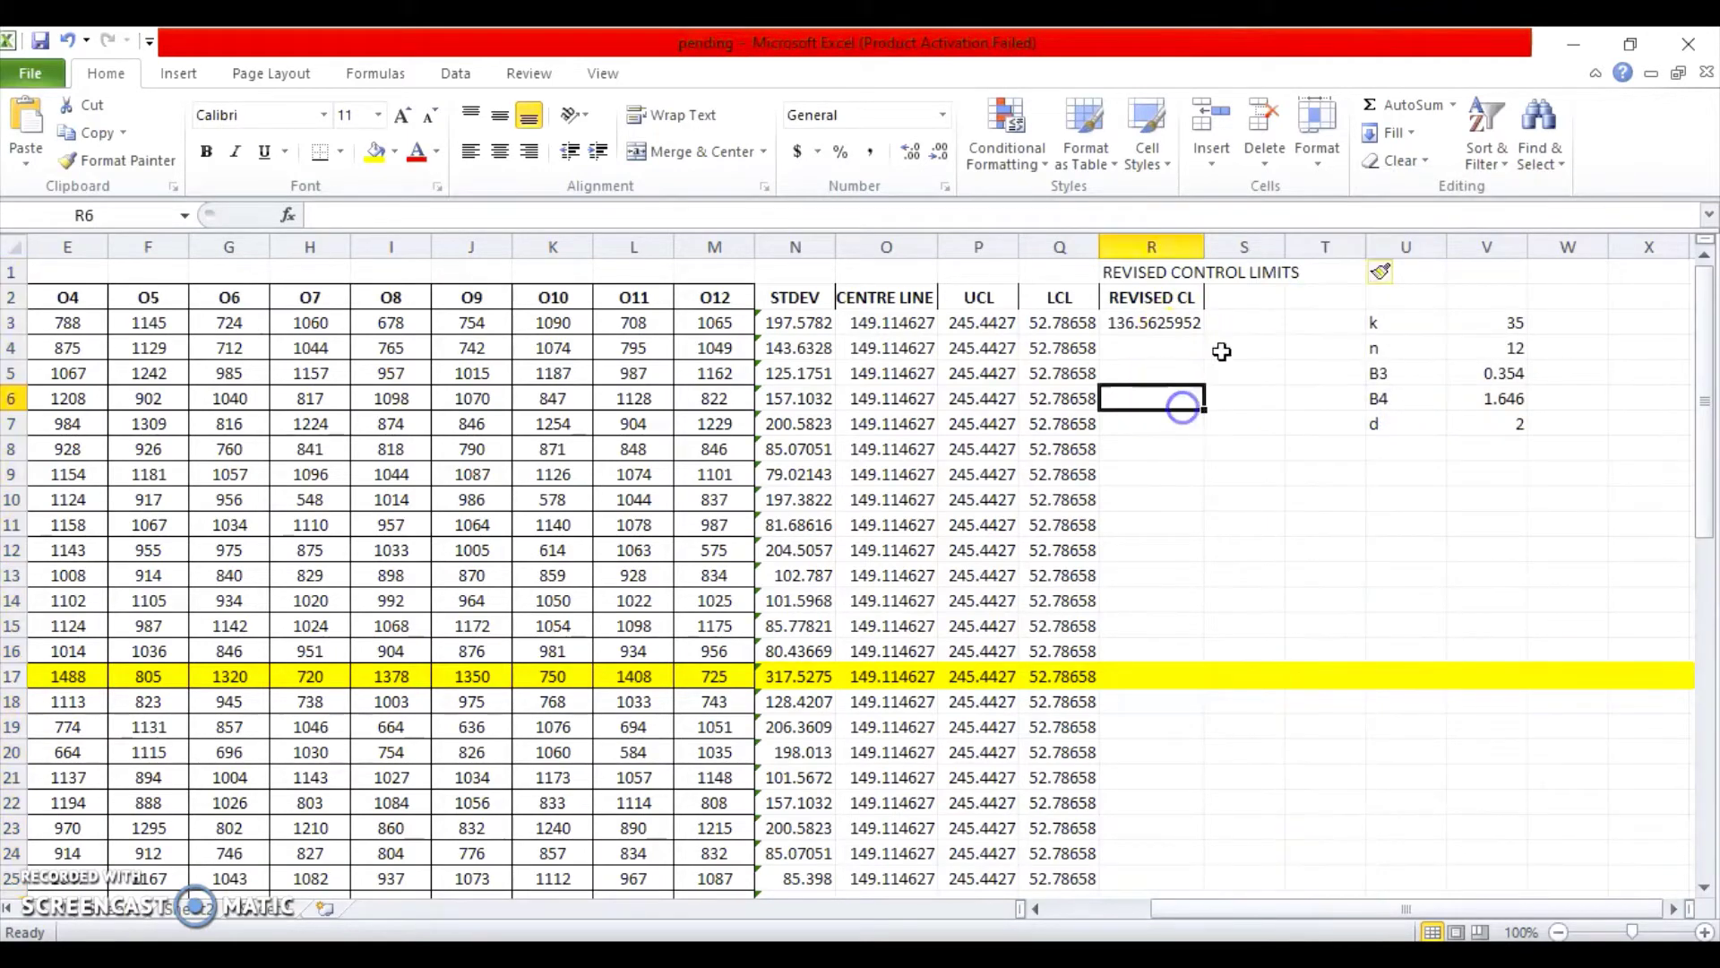
- Add the headers UCL in cell S2 and LCL in cell T2 beside REVISED CL
{"action": "left_click", "coordinate": [1244, 303]}
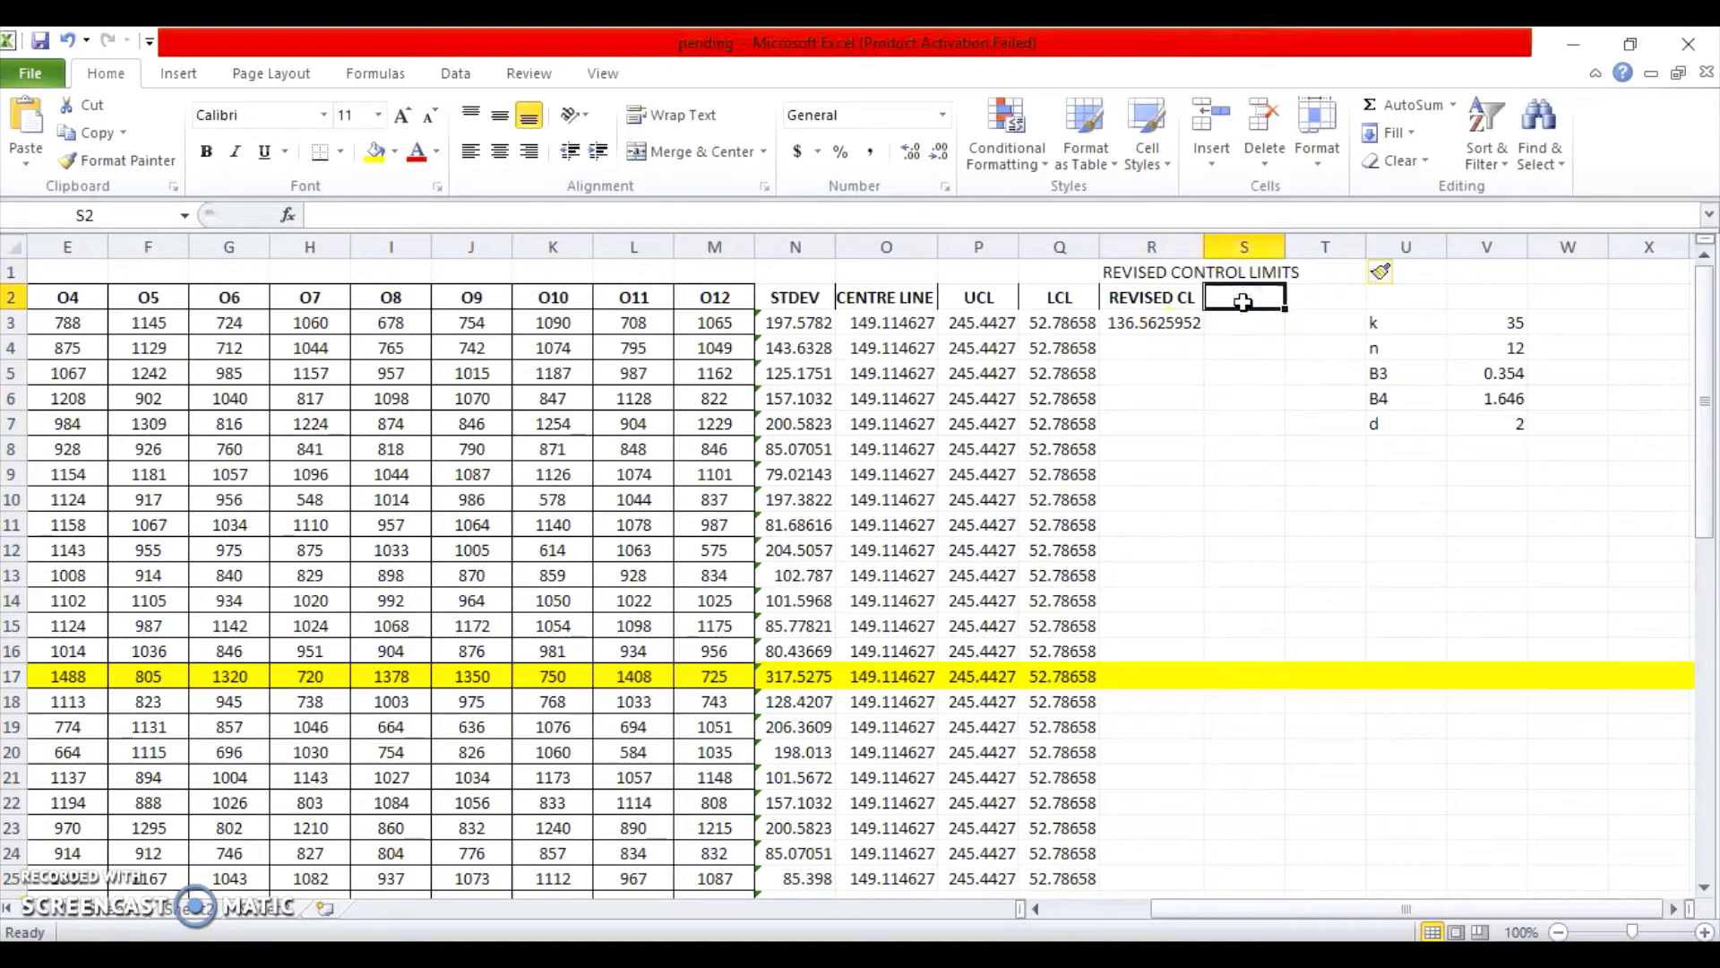
{"action": "type", "text": "UCL"}
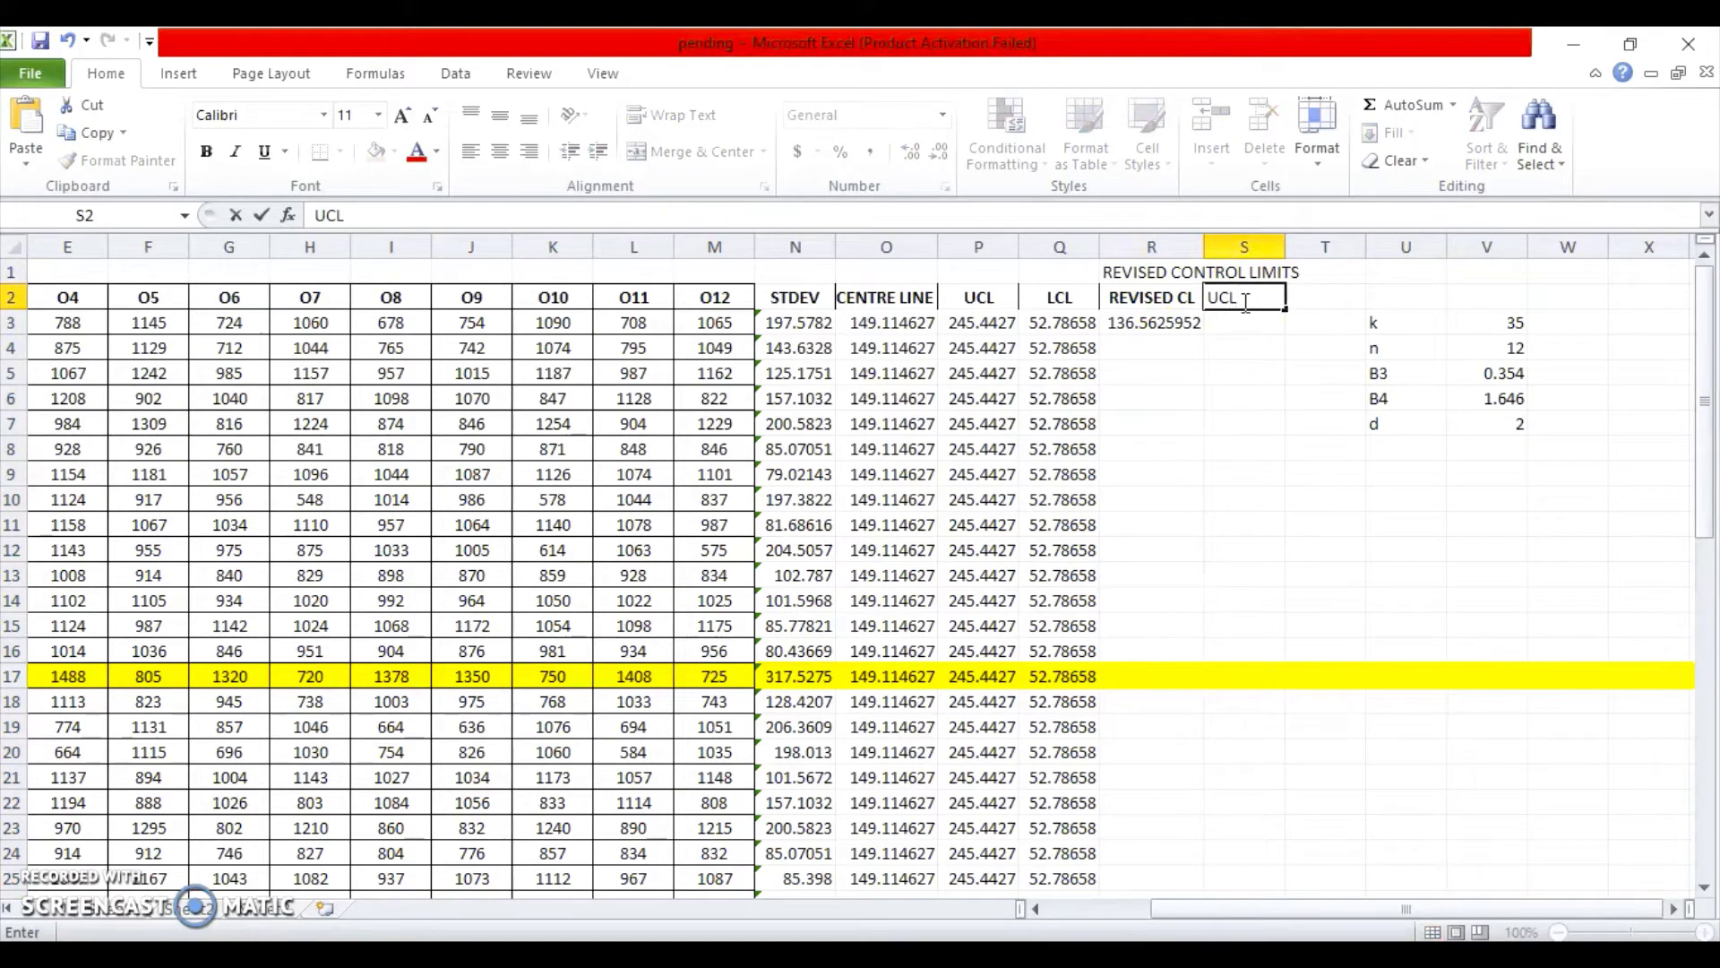
{"action": "key", "text": "Tab"}
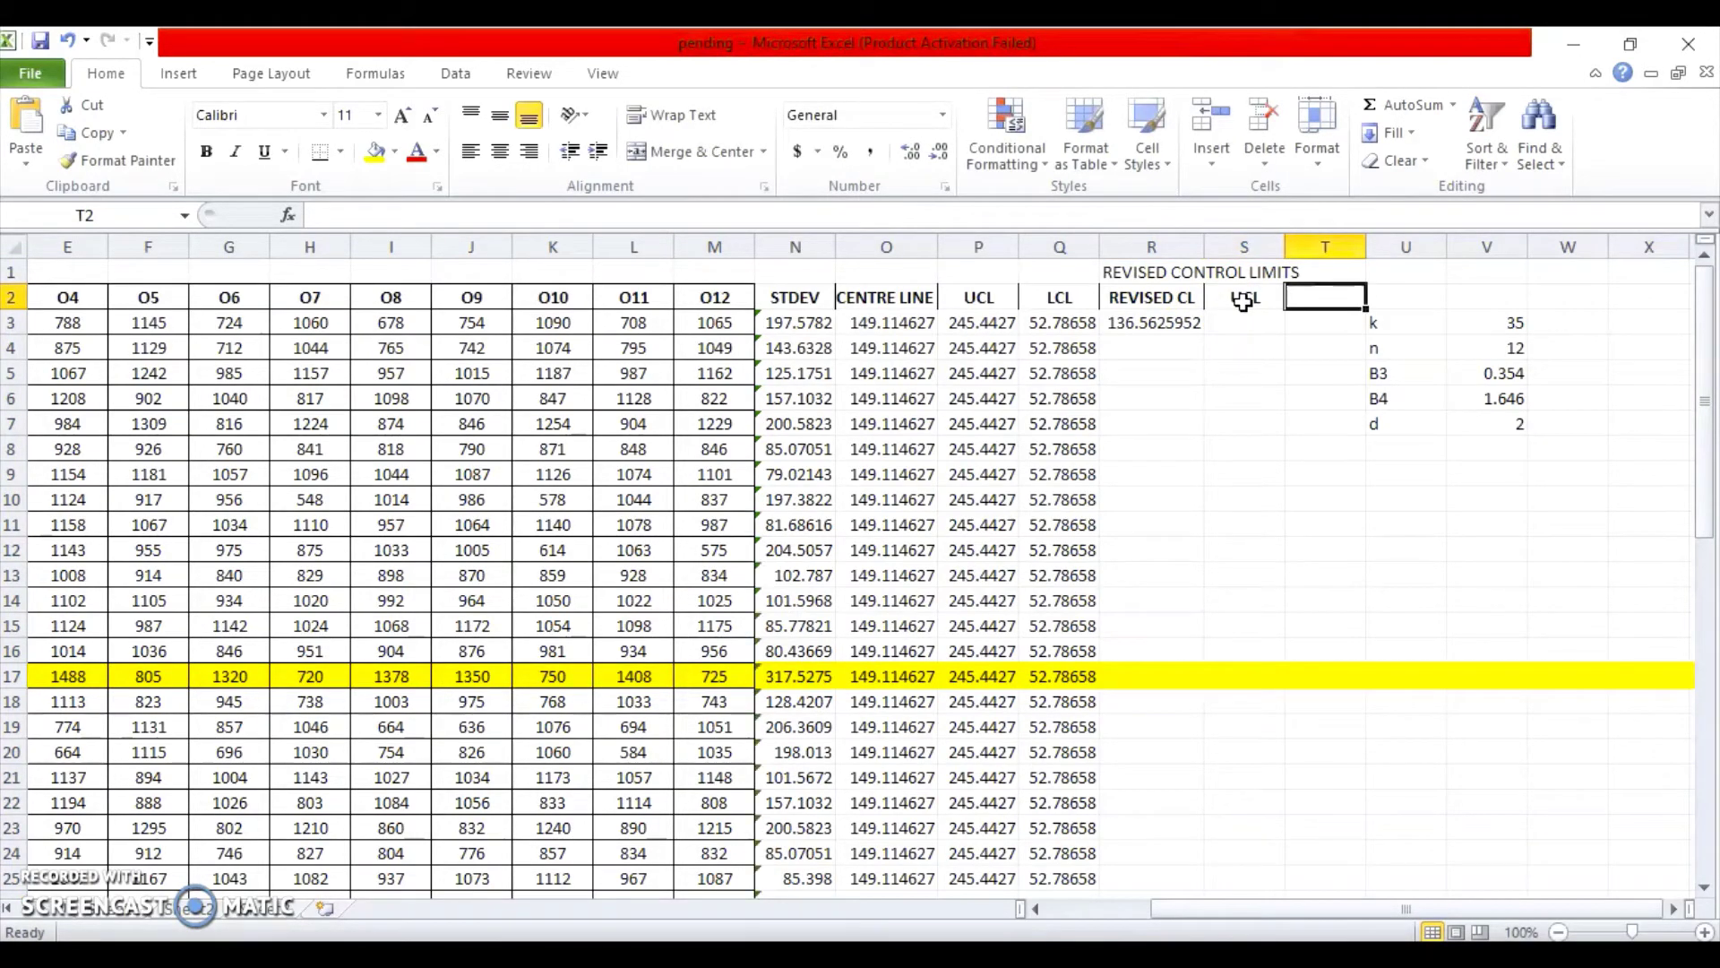
{"action": "type", "text": "LCL"}
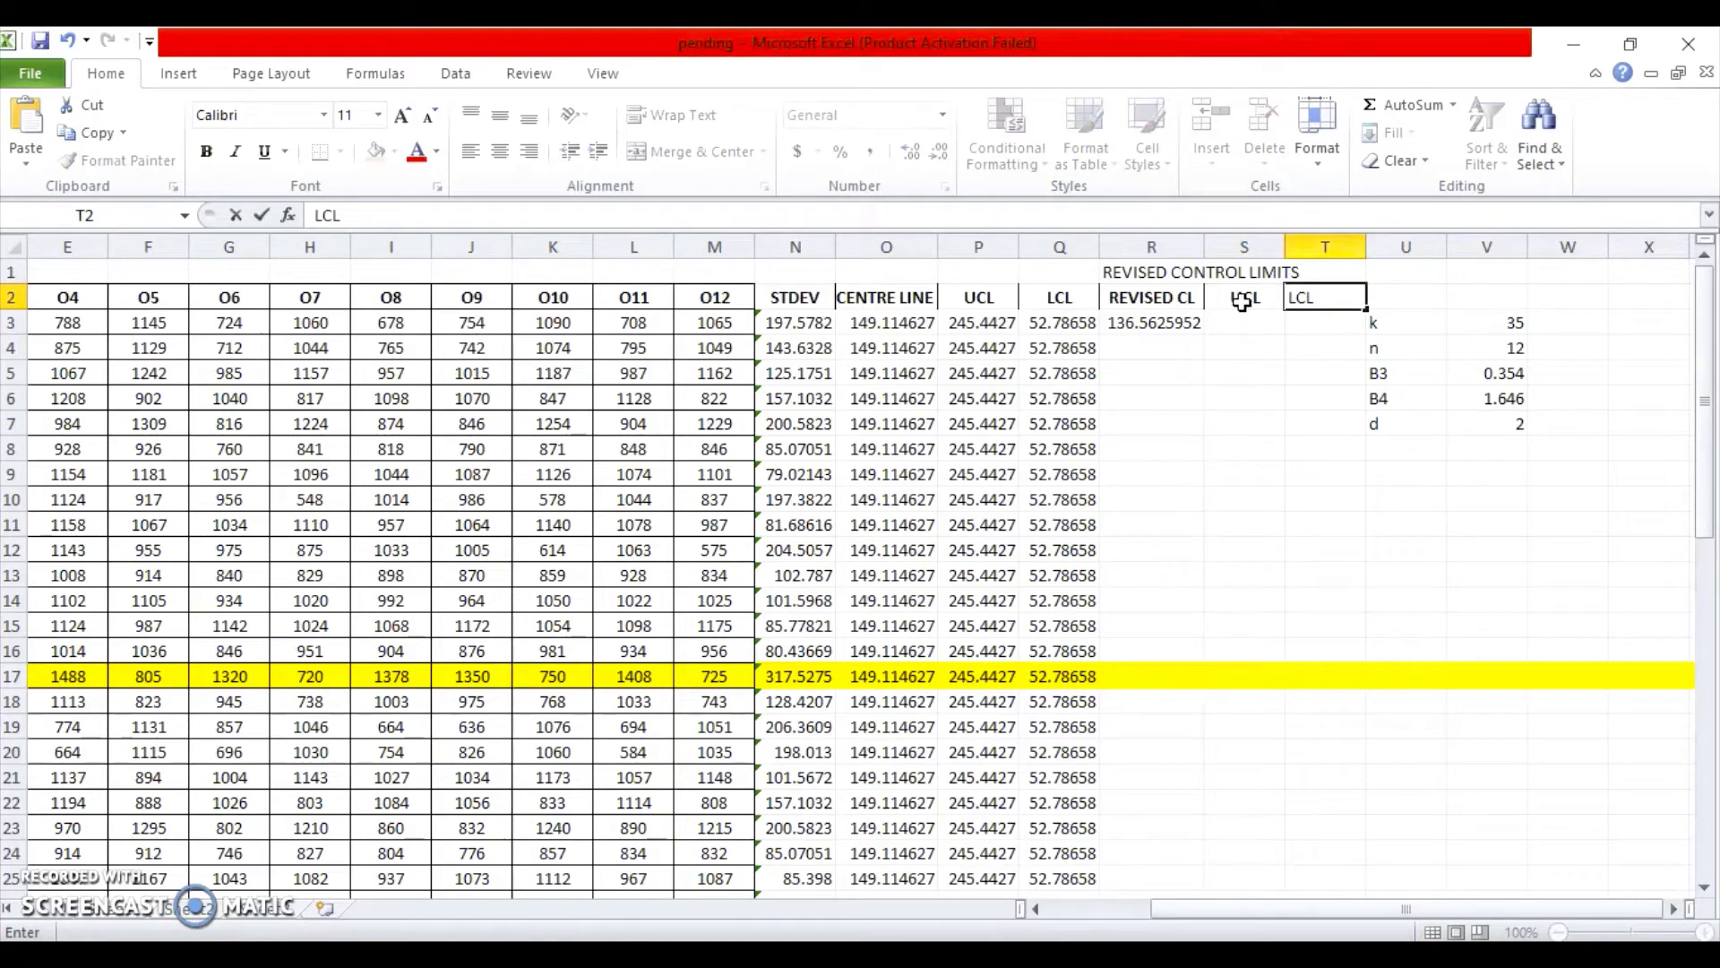
- Extend the two new headers to read "UCL new" in S2 and "LCLnew" in T2
{"action": "left_click", "coordinate": [1242, 302]}
{"action": "double_click", "coordinate": [1262, 301]}
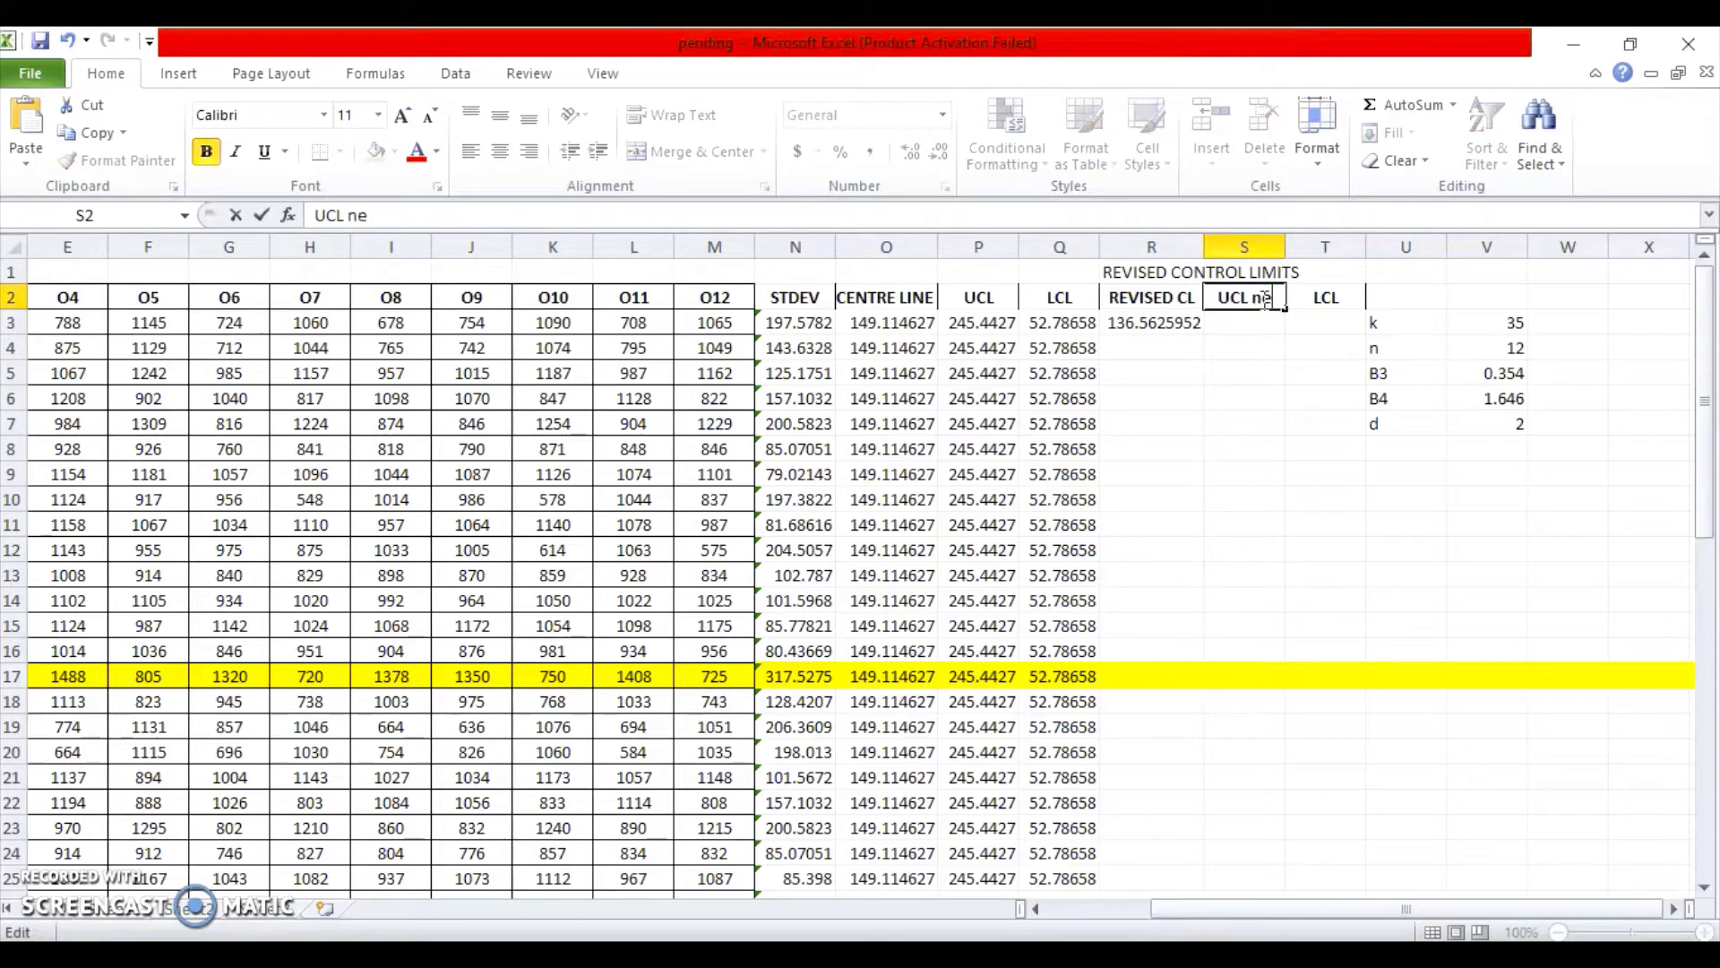
{"action": "left_click", "coordinate": [1324, 307]}
{"action": "double_click", "coordinate": [1321, 295]}
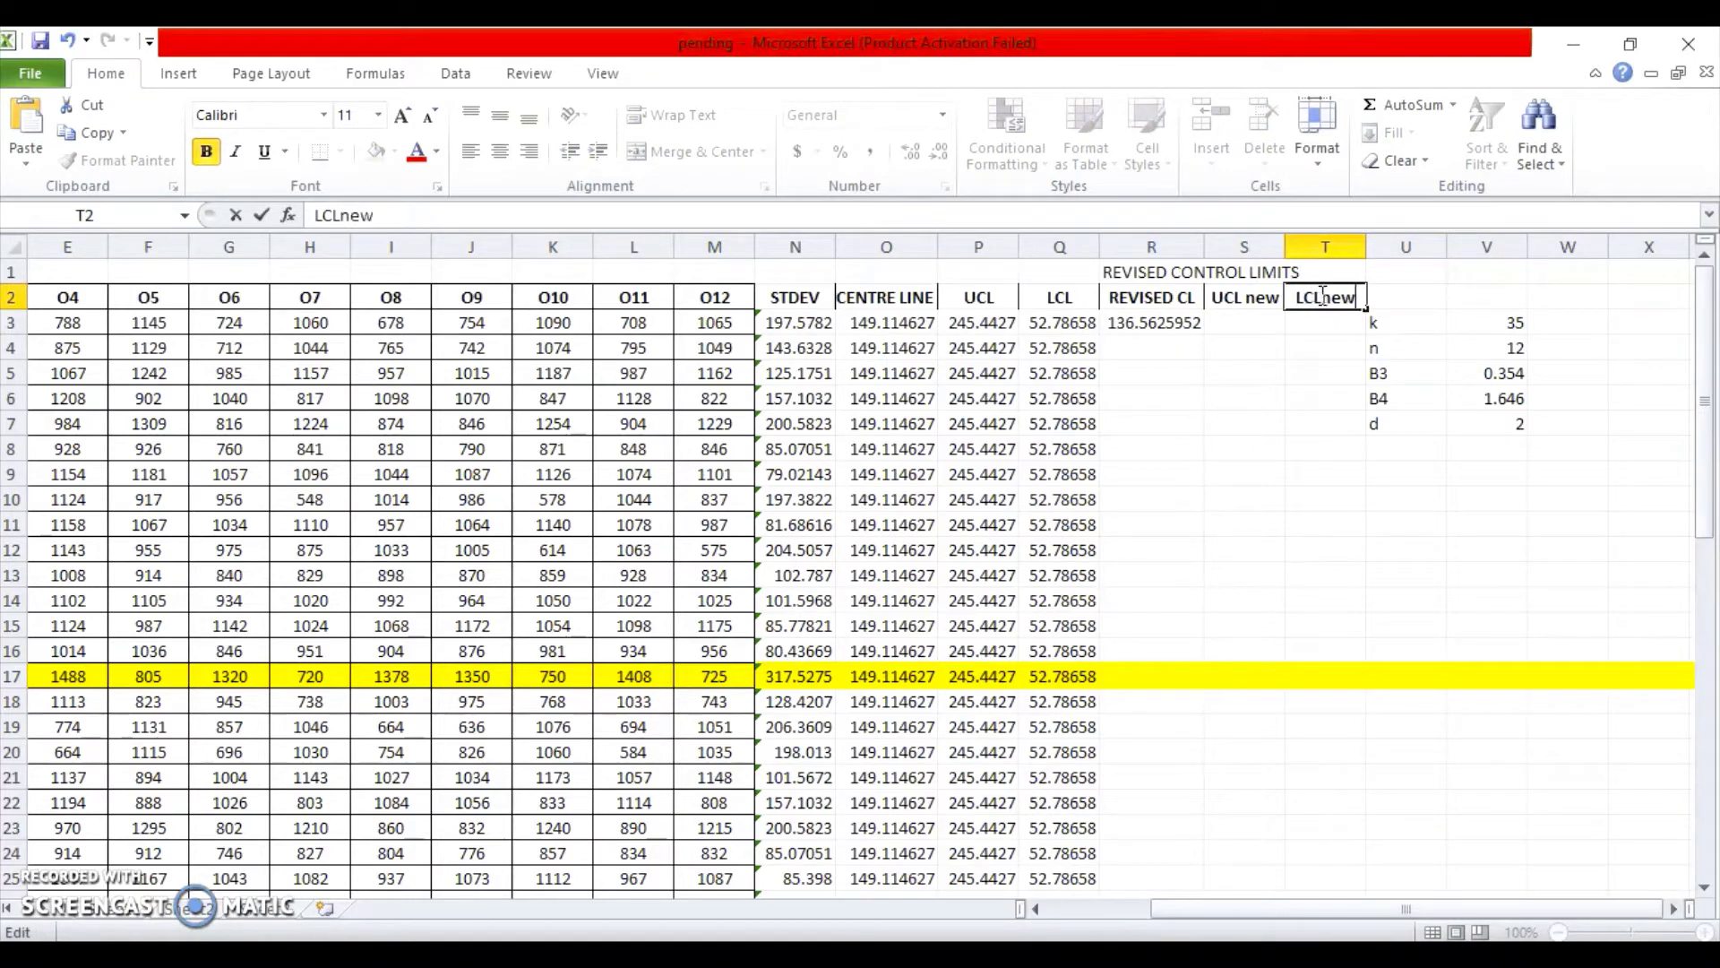
- Calculate the new upper control limit in S3 as the revised centre line times B4, =R3*V6
{"action": "left_click", "coordinate": [1248, 319]}
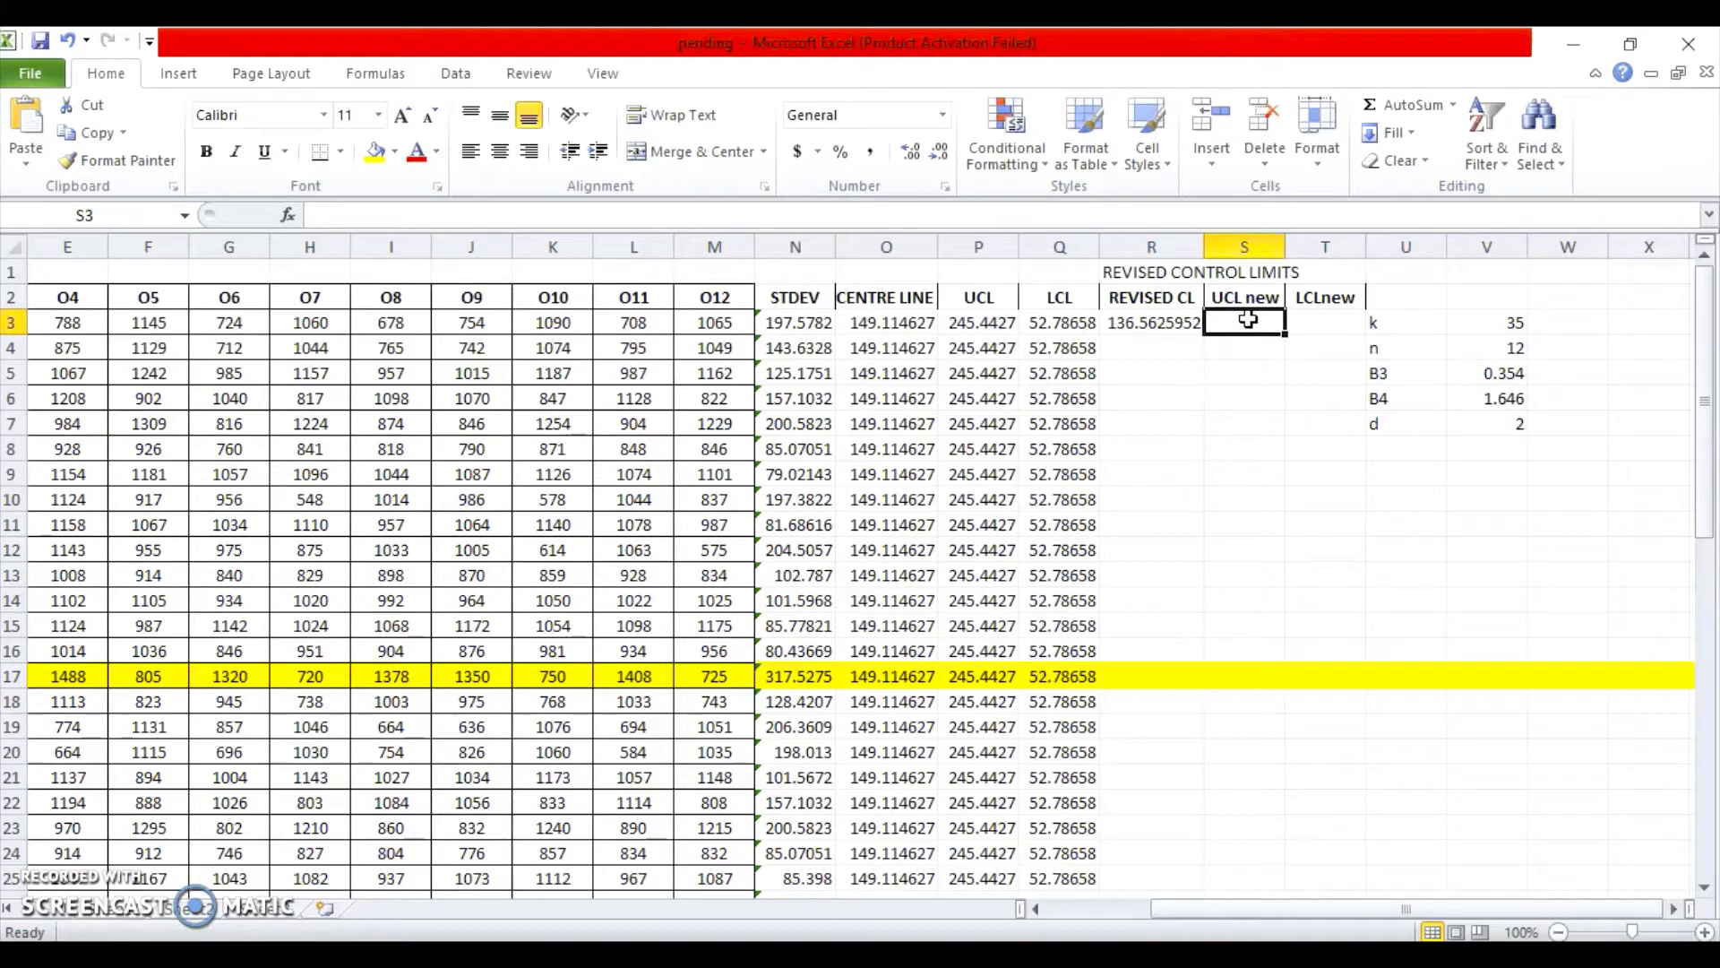
{"action": "type", "text": "="}
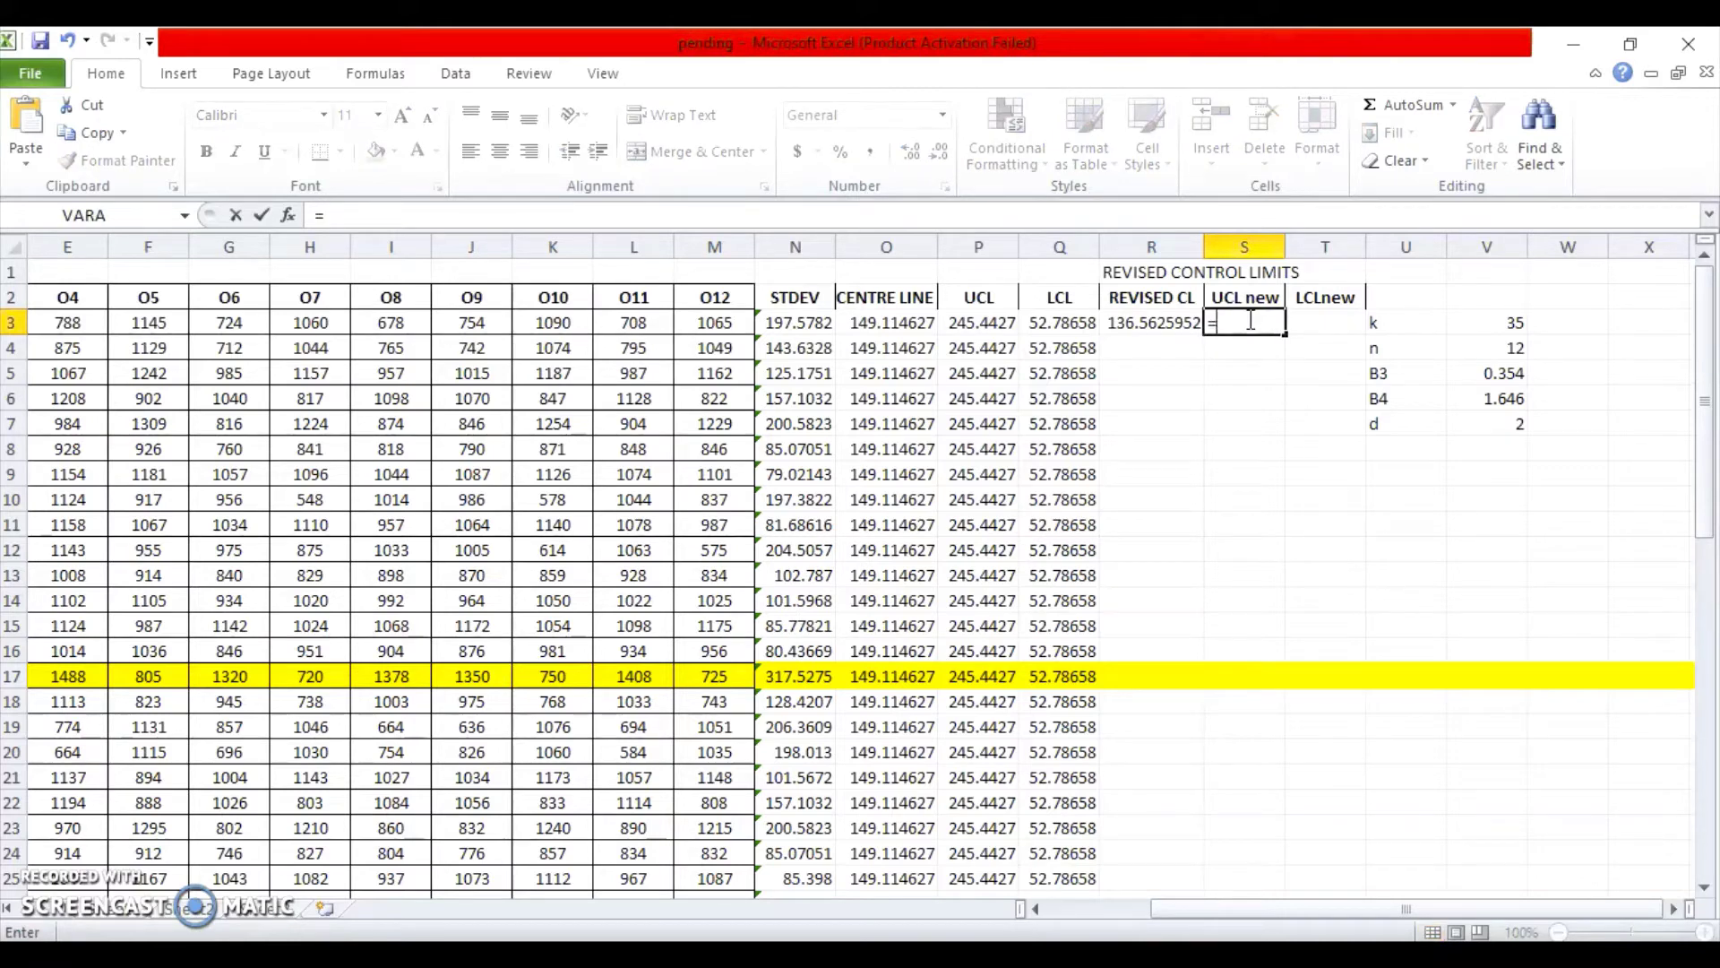
{"action": "left_click", "coordinate": [1165, 313]}
{"action": "left_click", "coordinate": [1171, 320]}
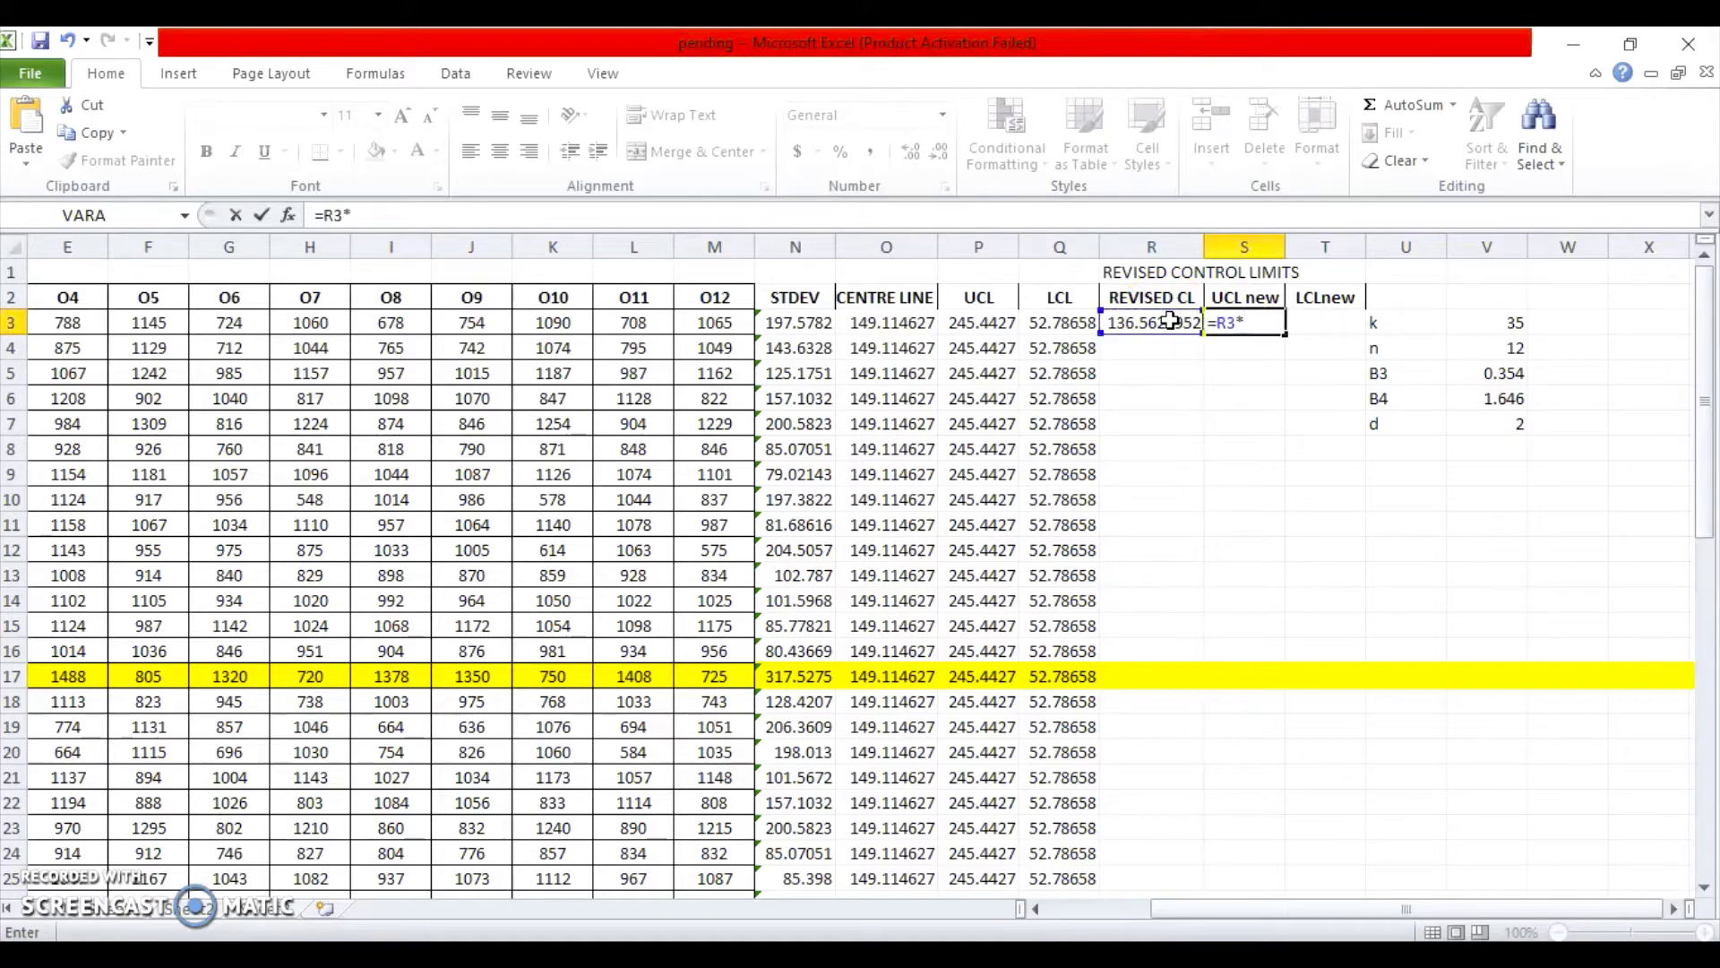
{"action": "left_click", "coordinate": [1486, 398]}
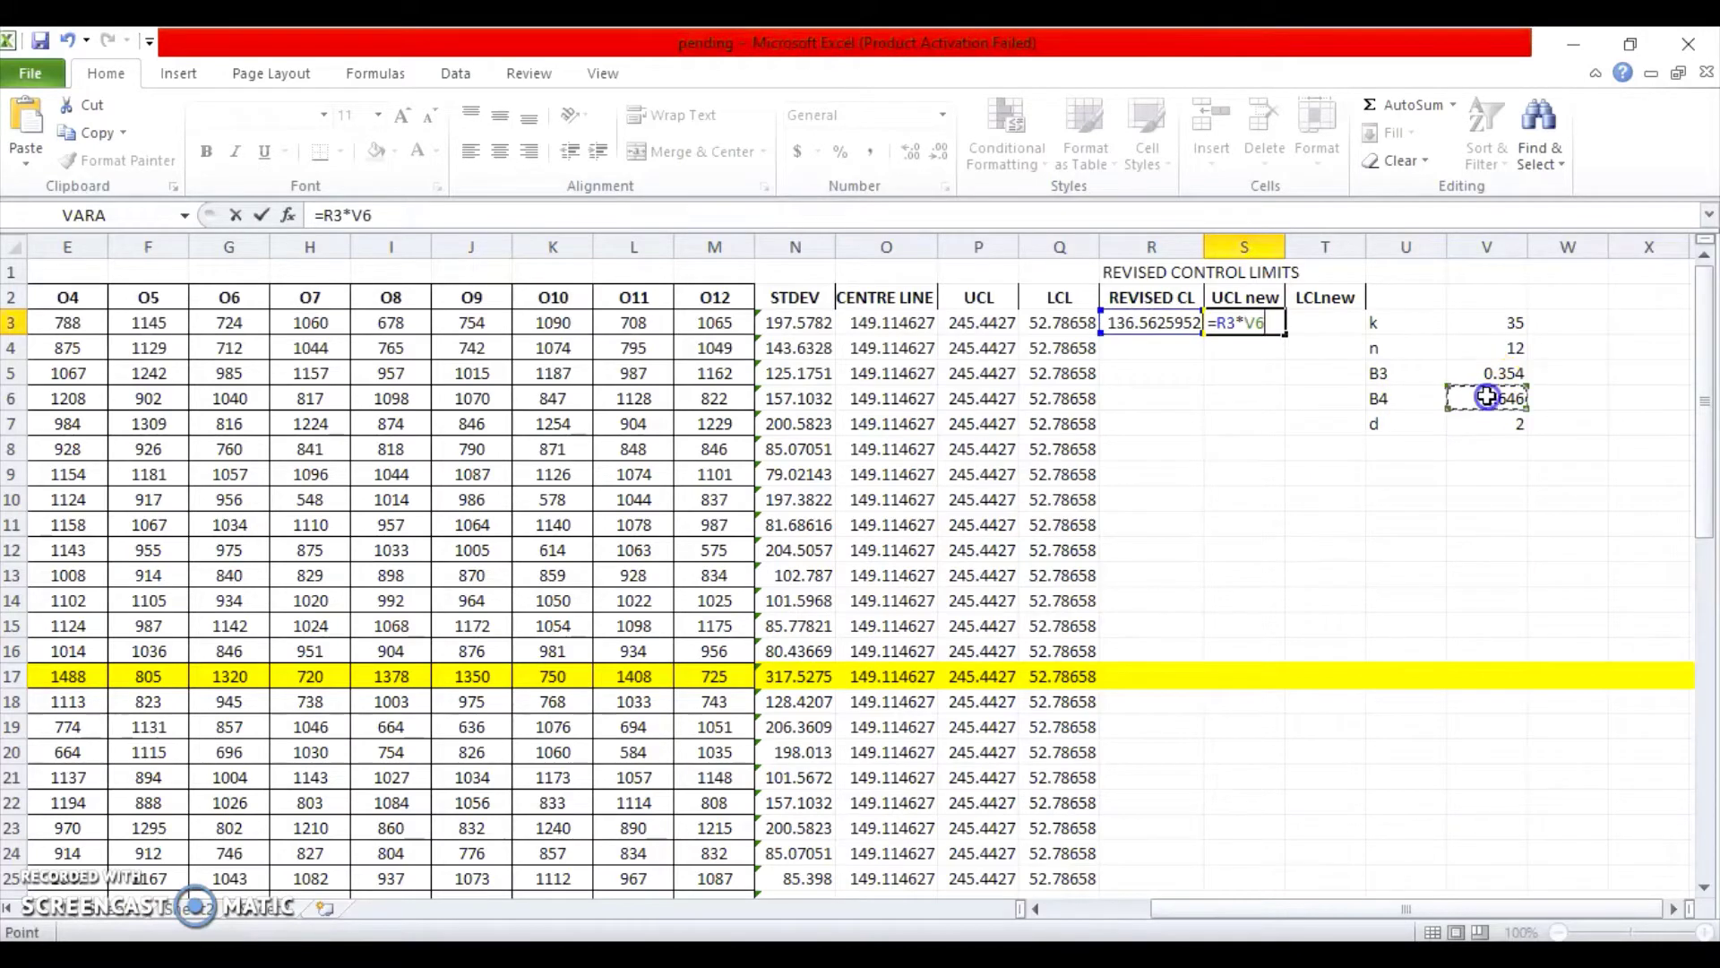
{"action": "key", "text": "Return"}
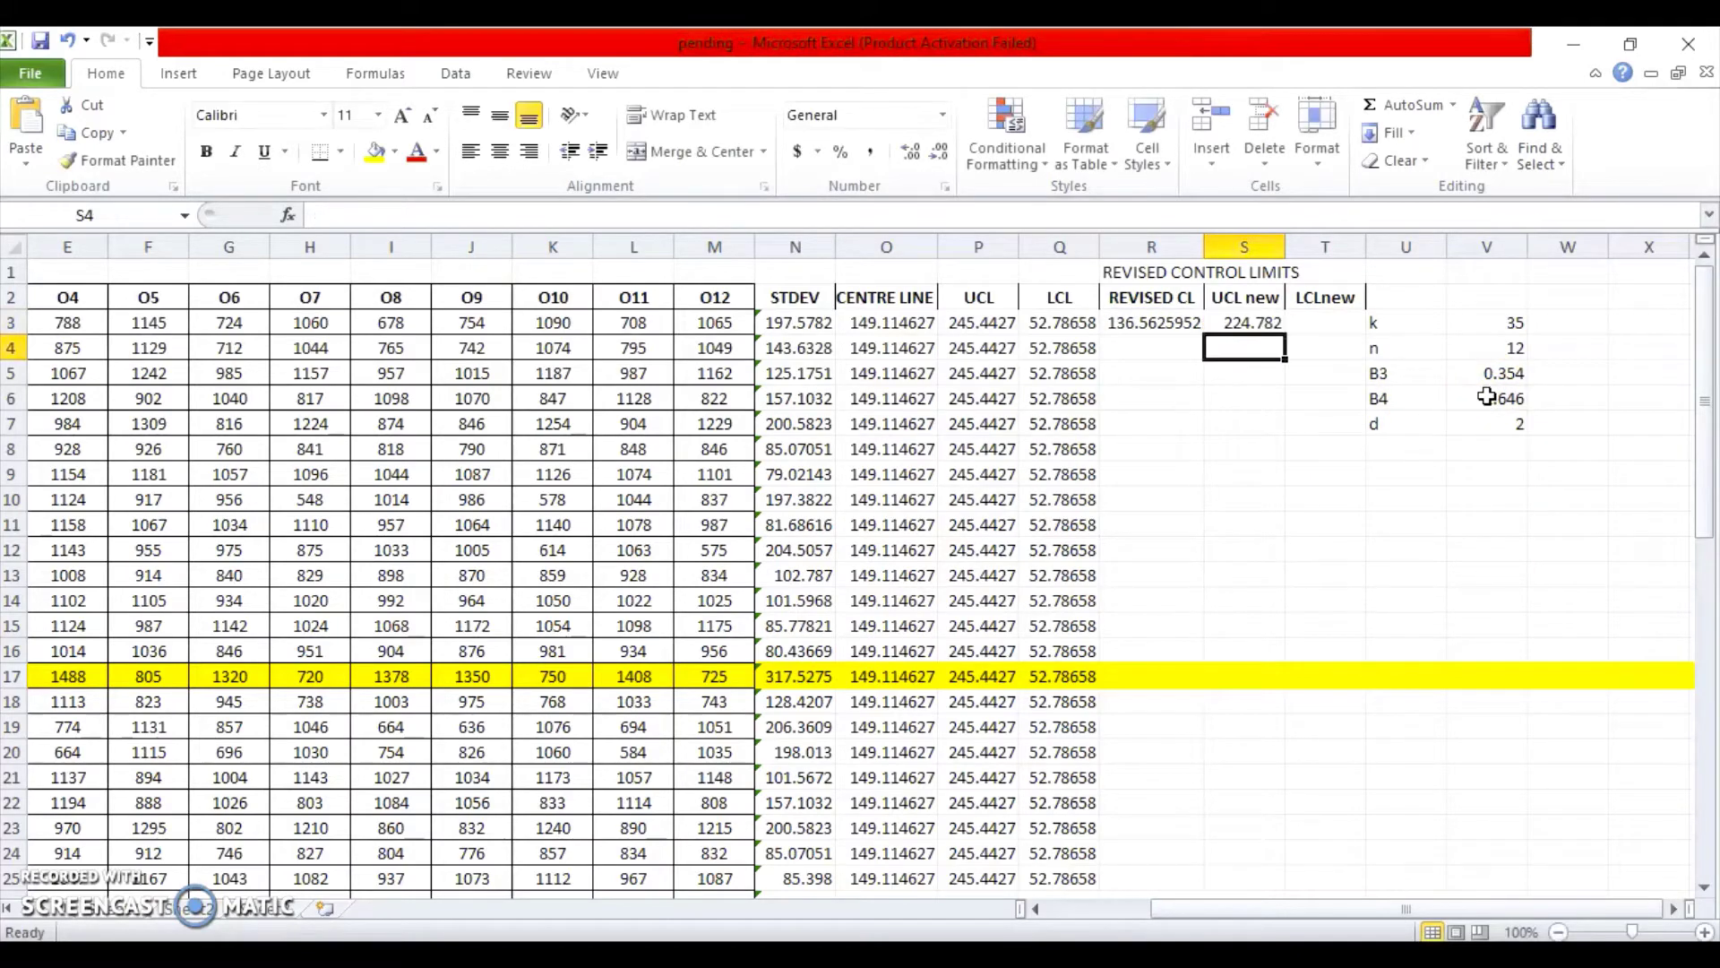
- Calculate the new lower control limit in T3 as the revised centre line times B3, =R3*V5
{"action": "left_click", "coordinate": [1318, 322]}
{"action": "type", "text": "="}
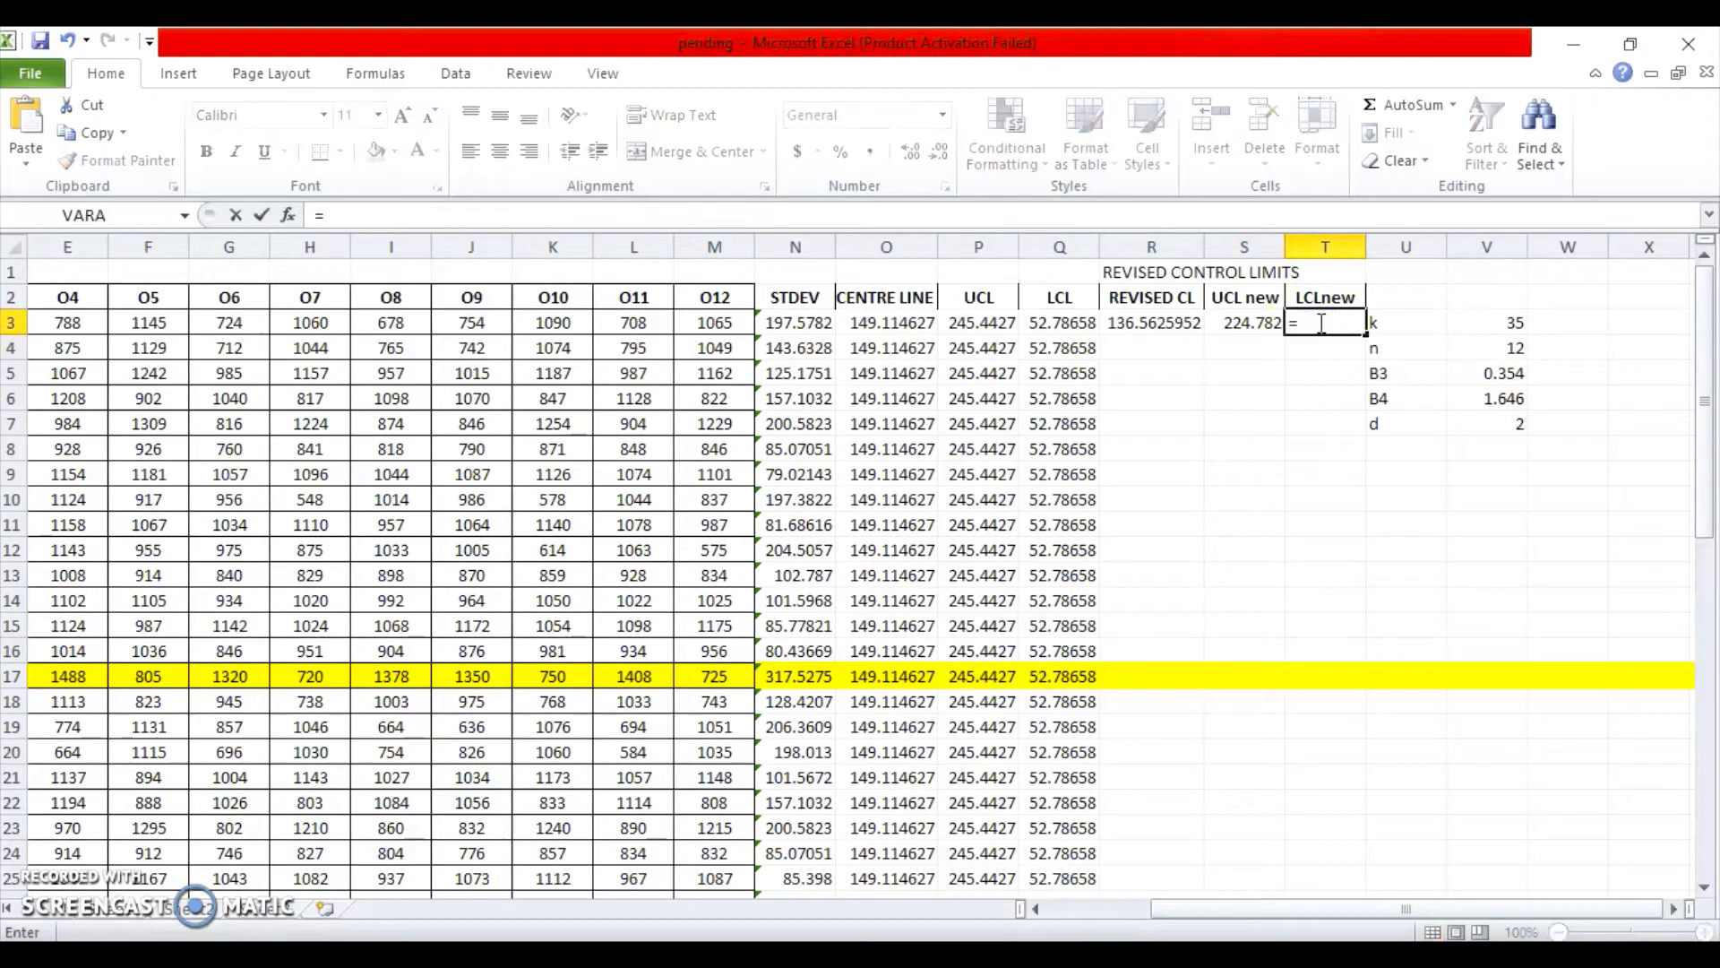
{"action": "left_click", "coordinate": [1152, 316]}
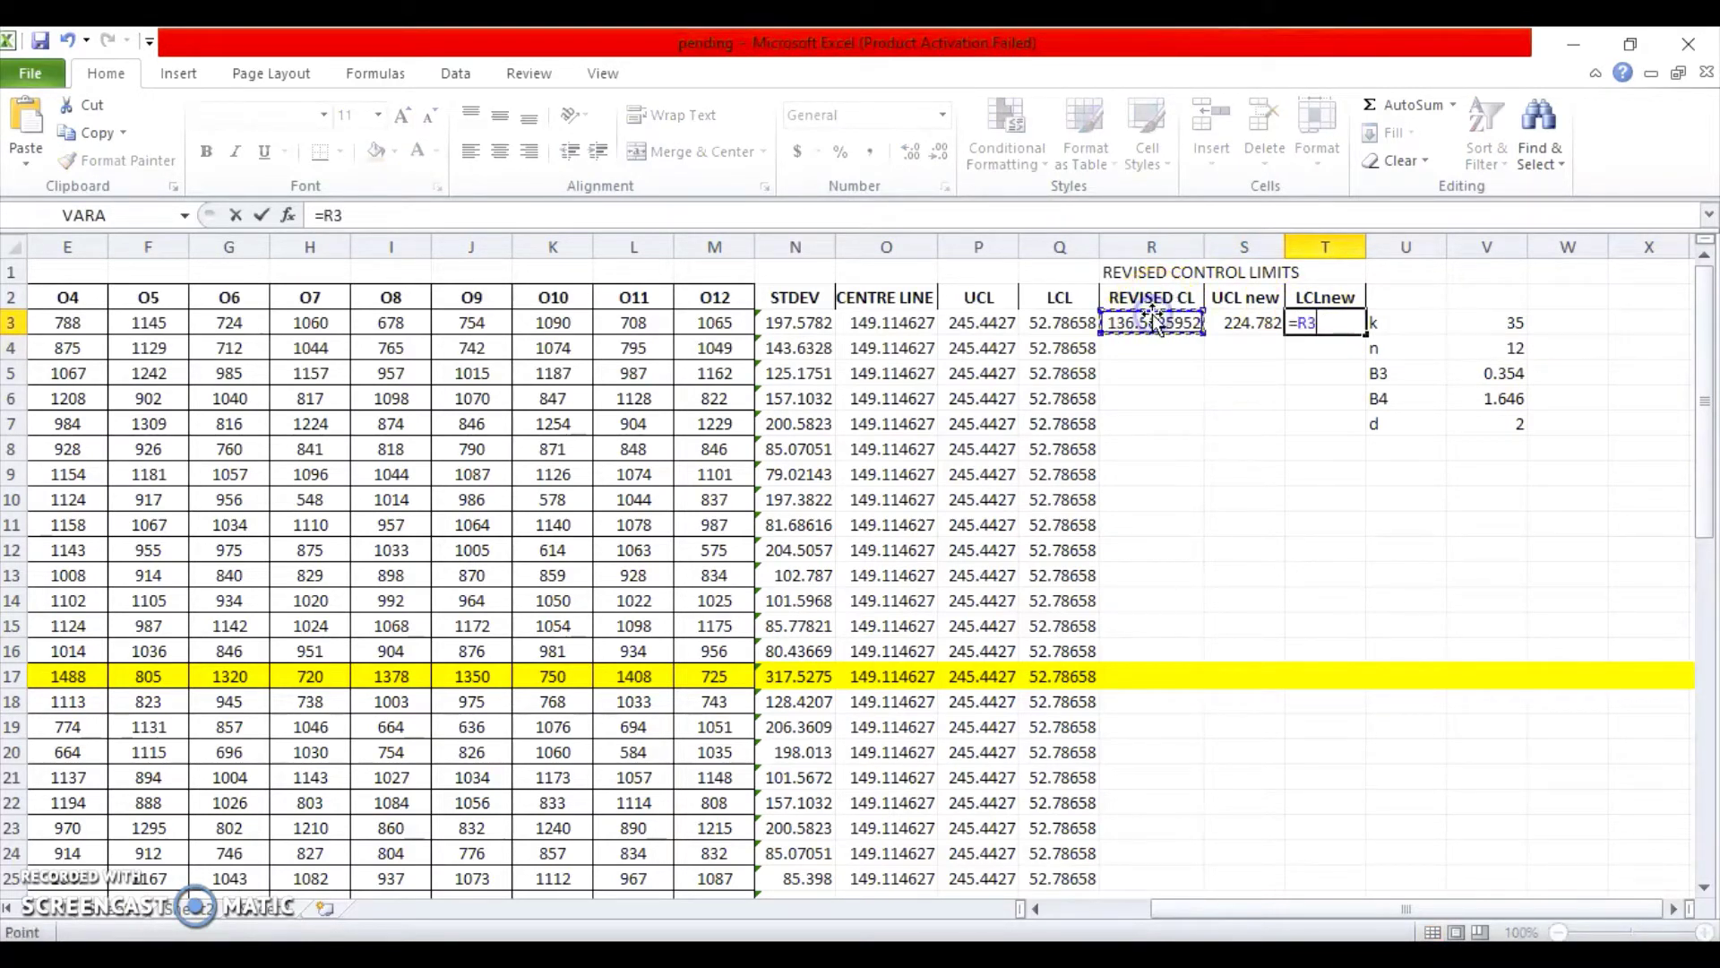
{"action": "type", "text": "*"}
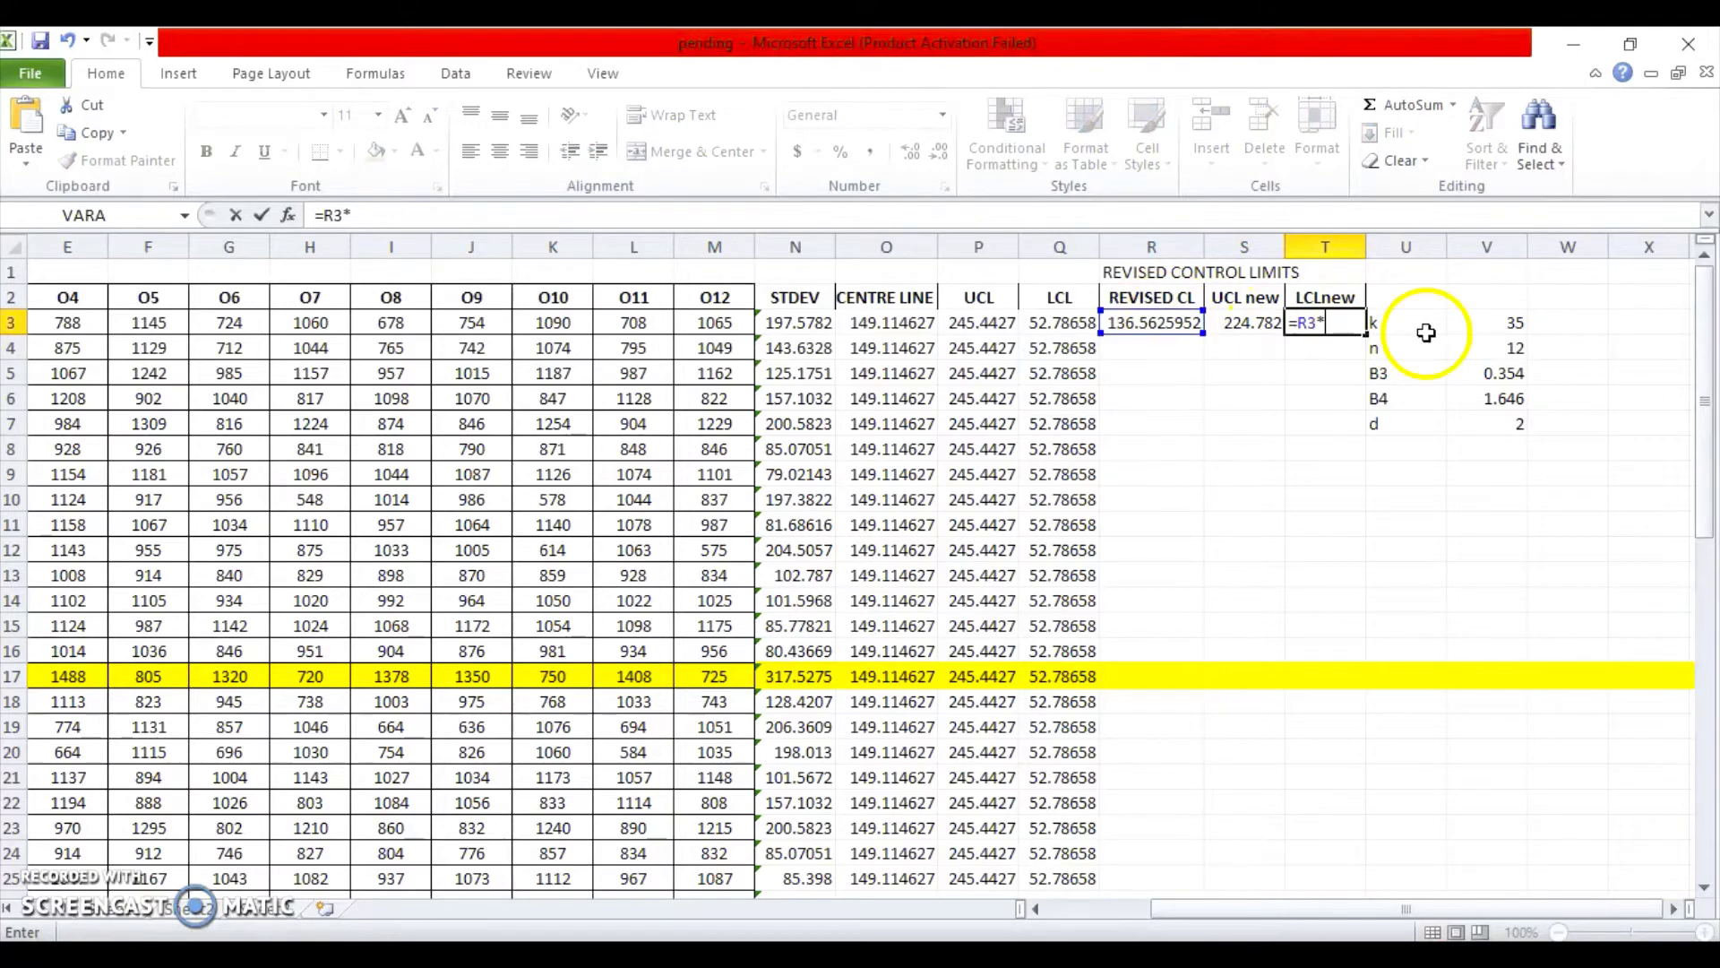
{"action": "left_click", "coordinate": [1501, 374]}
{"action": "key", "text": "Return"}
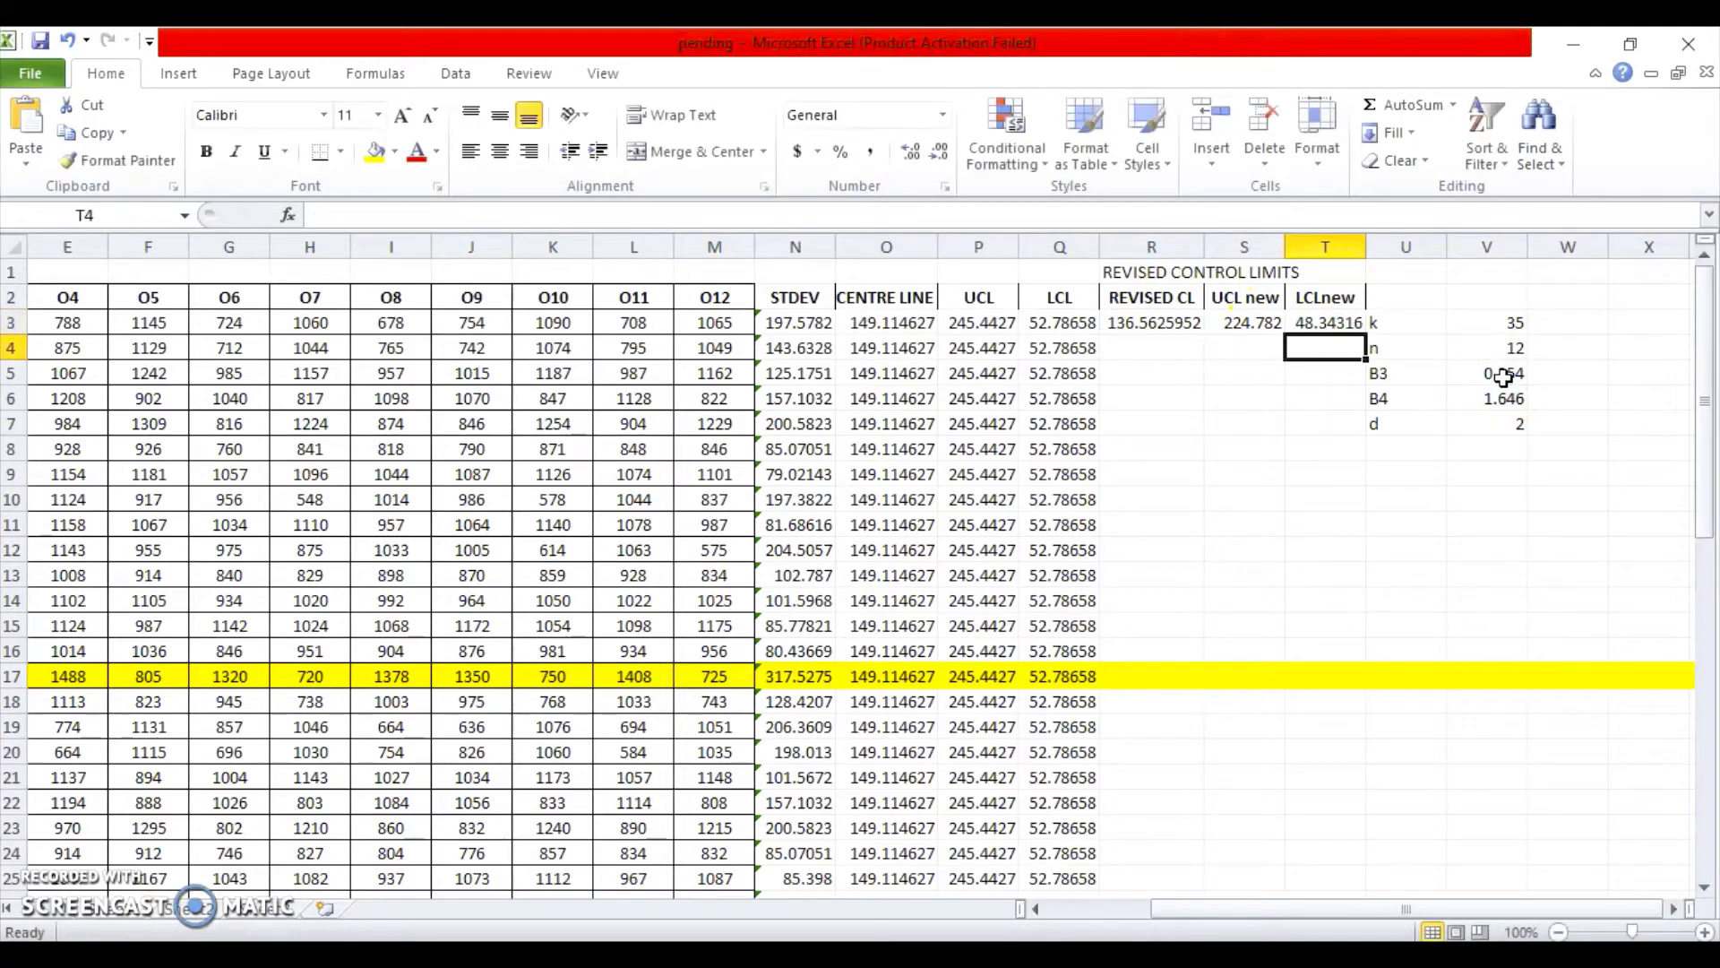
- Make the row references in the UCL new formula in S3 absolute, as =R$3*V$6
{"action": "left_click", "coordinate": [1251, 322]}
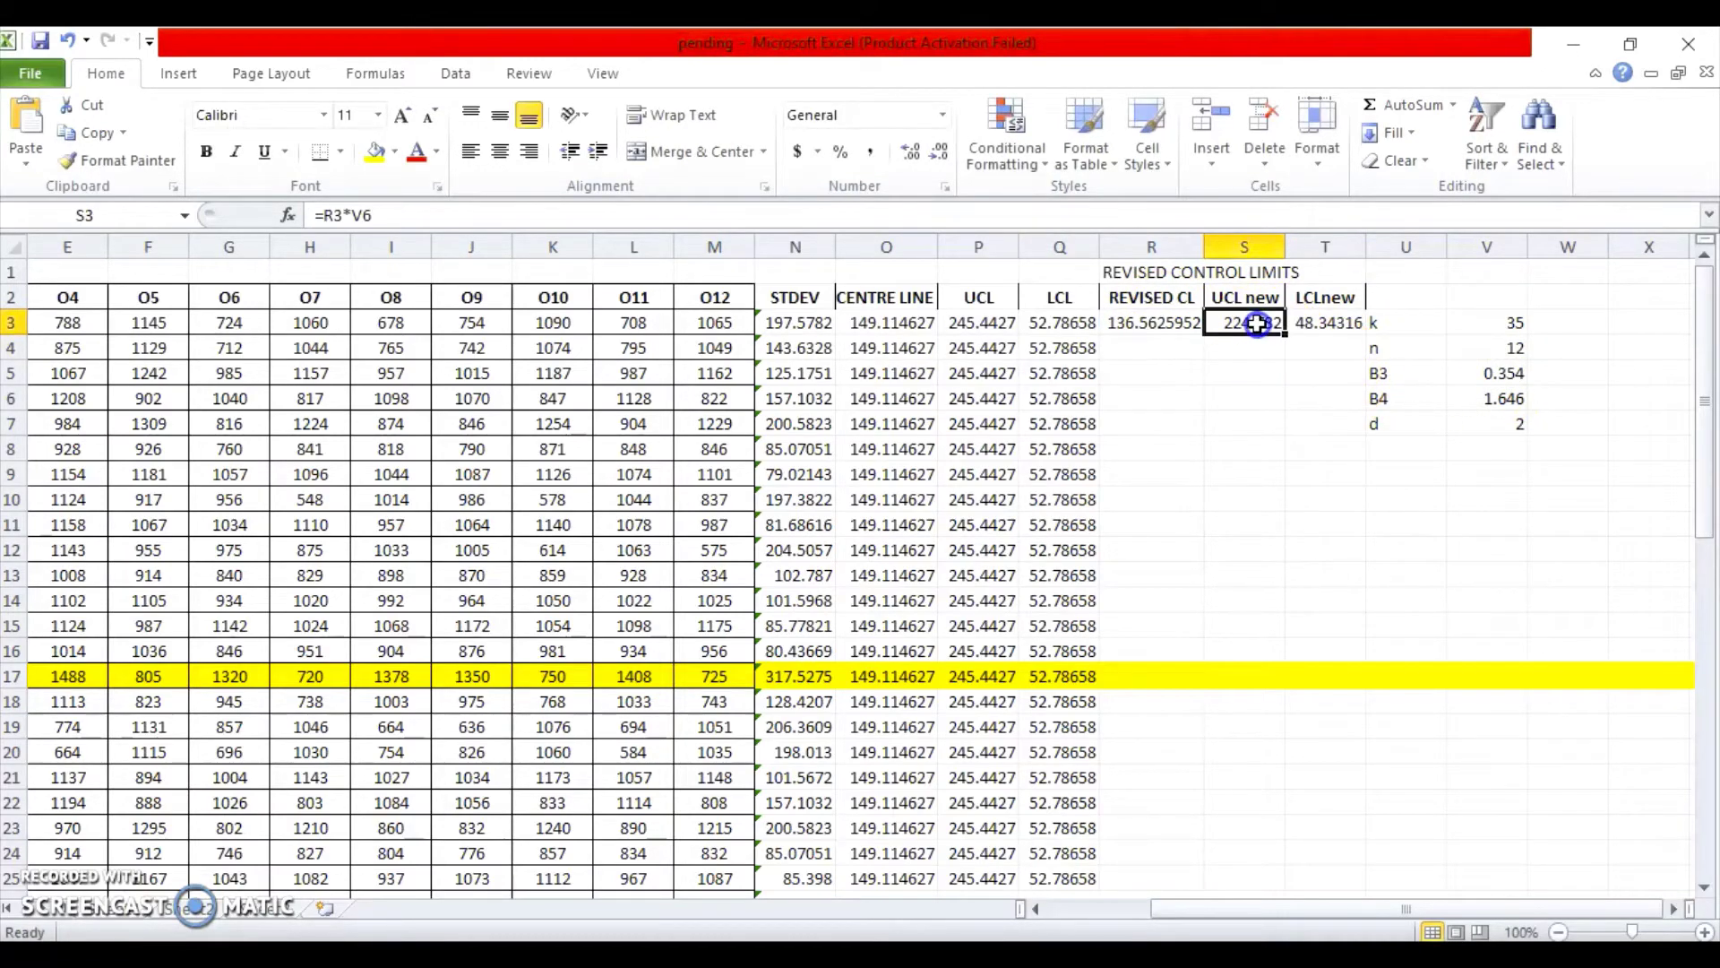
{"action": "left_click", "coordinate": [332, 215]}
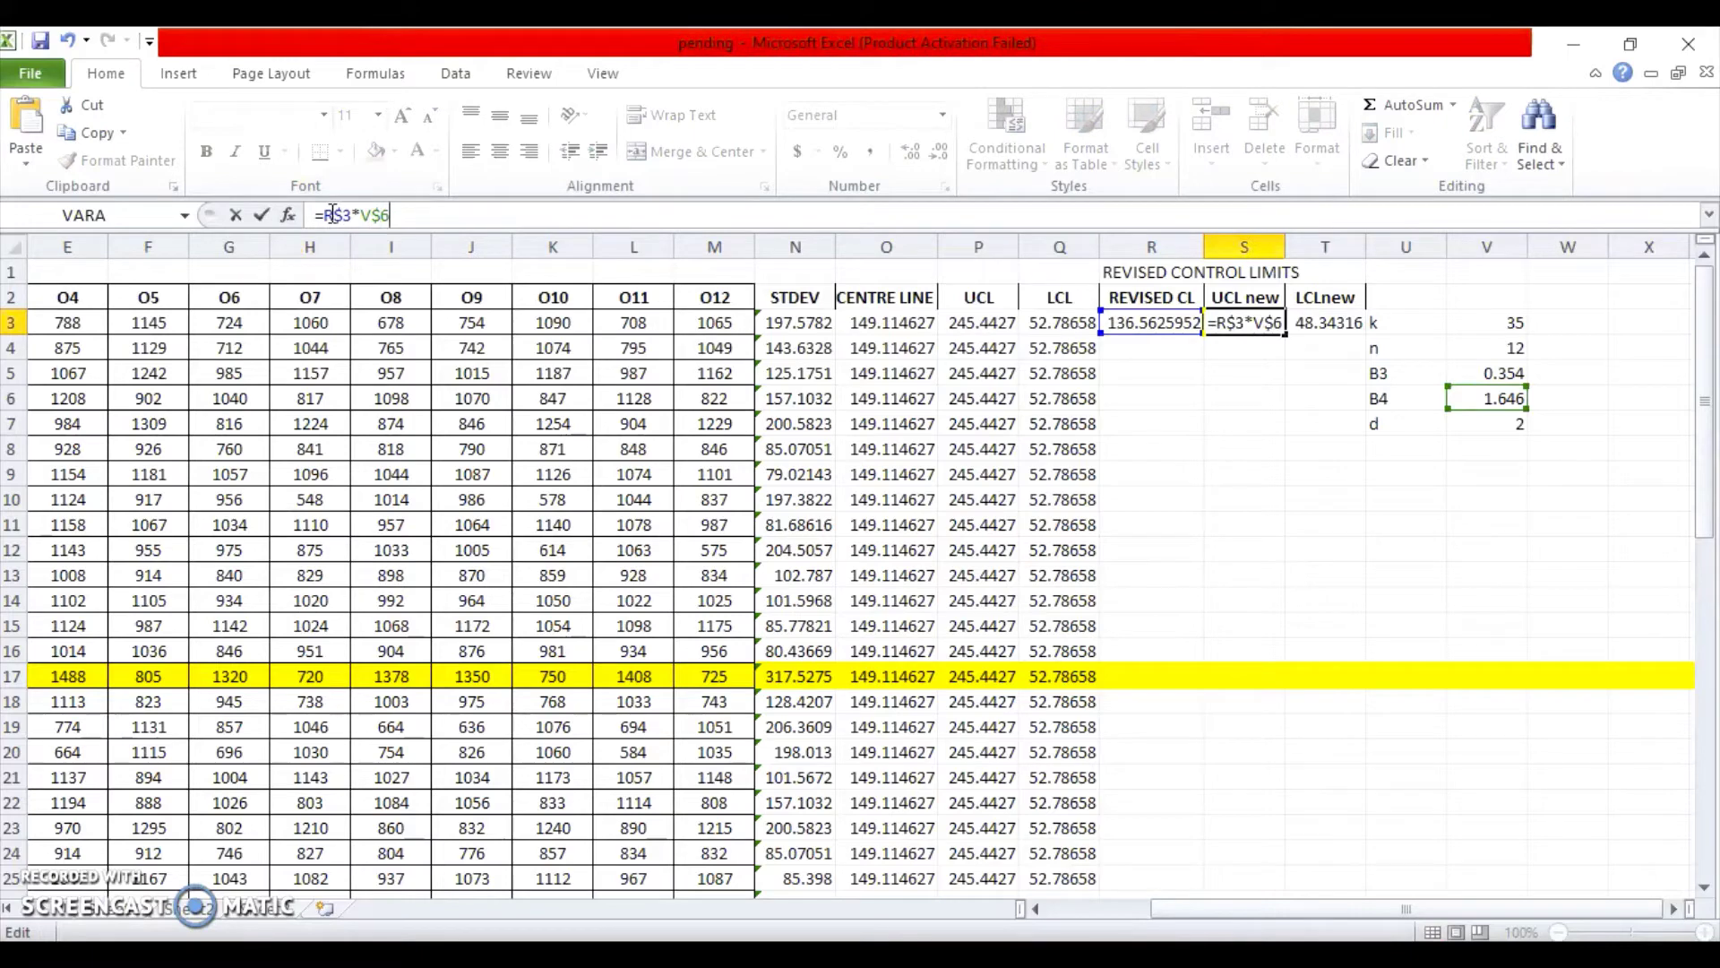
{"action": "key", "text": "Return"}
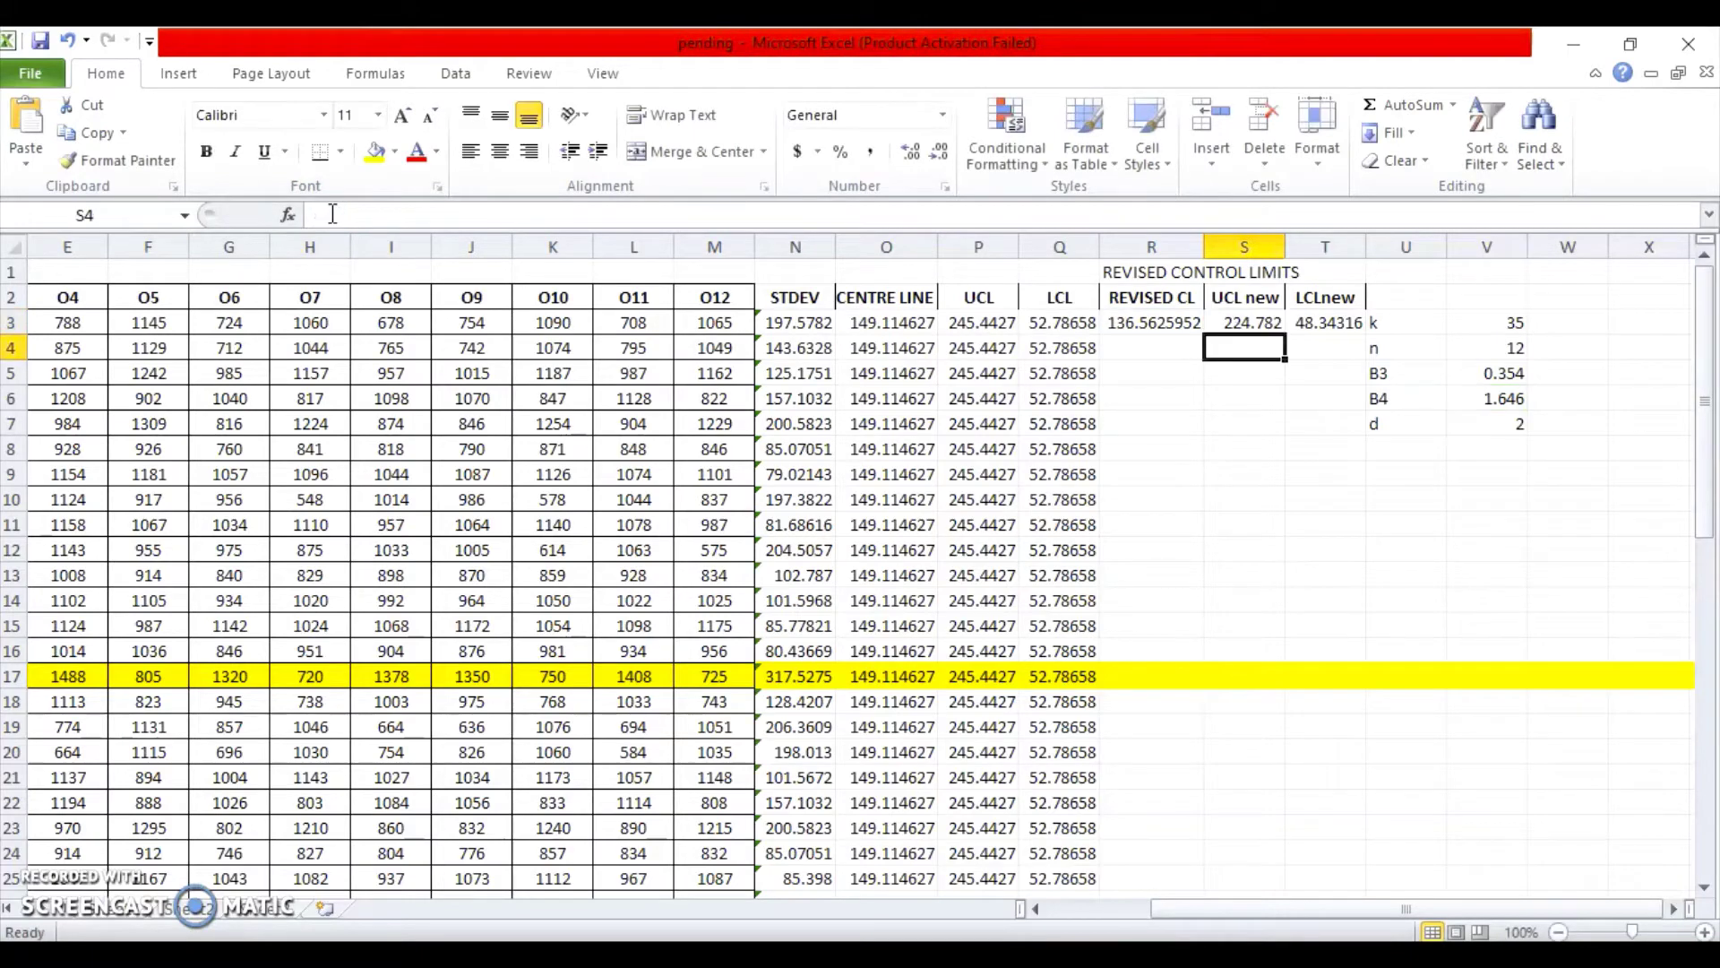
- Make the row references in the LCLnew formula in T3 absolute, starting with R$3
{"action": "left_click", "coordinate": [1341, 320]}
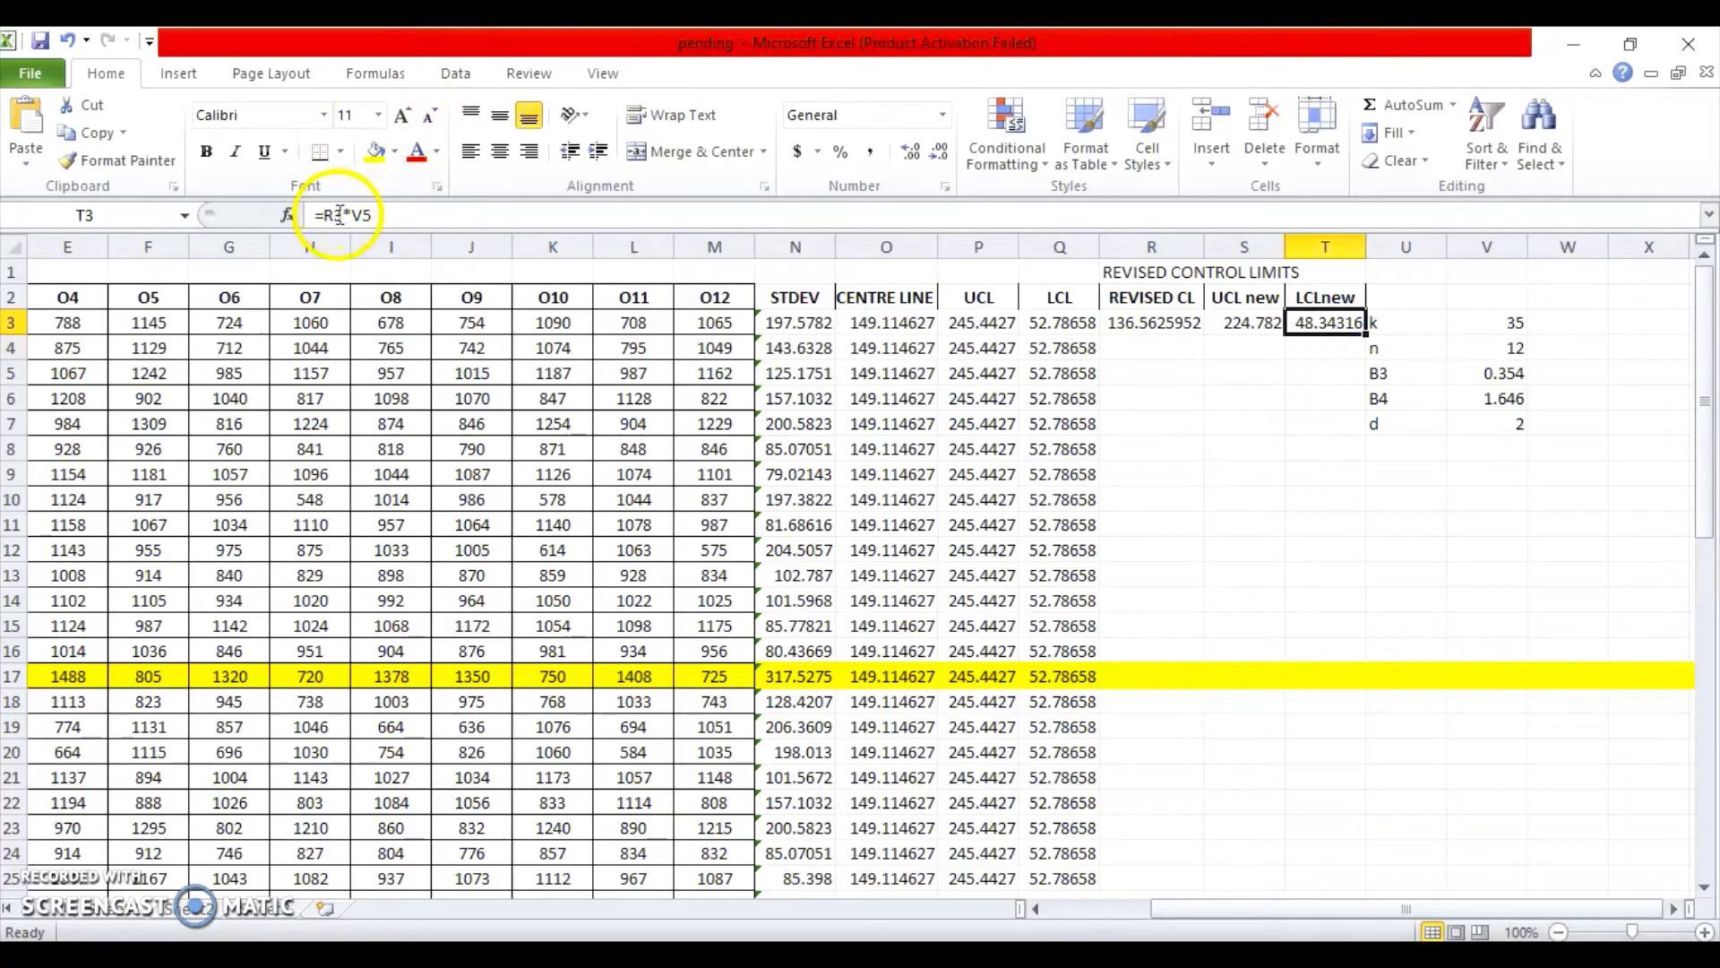
{"action": "left_click", "coordinate": [330, 215]}
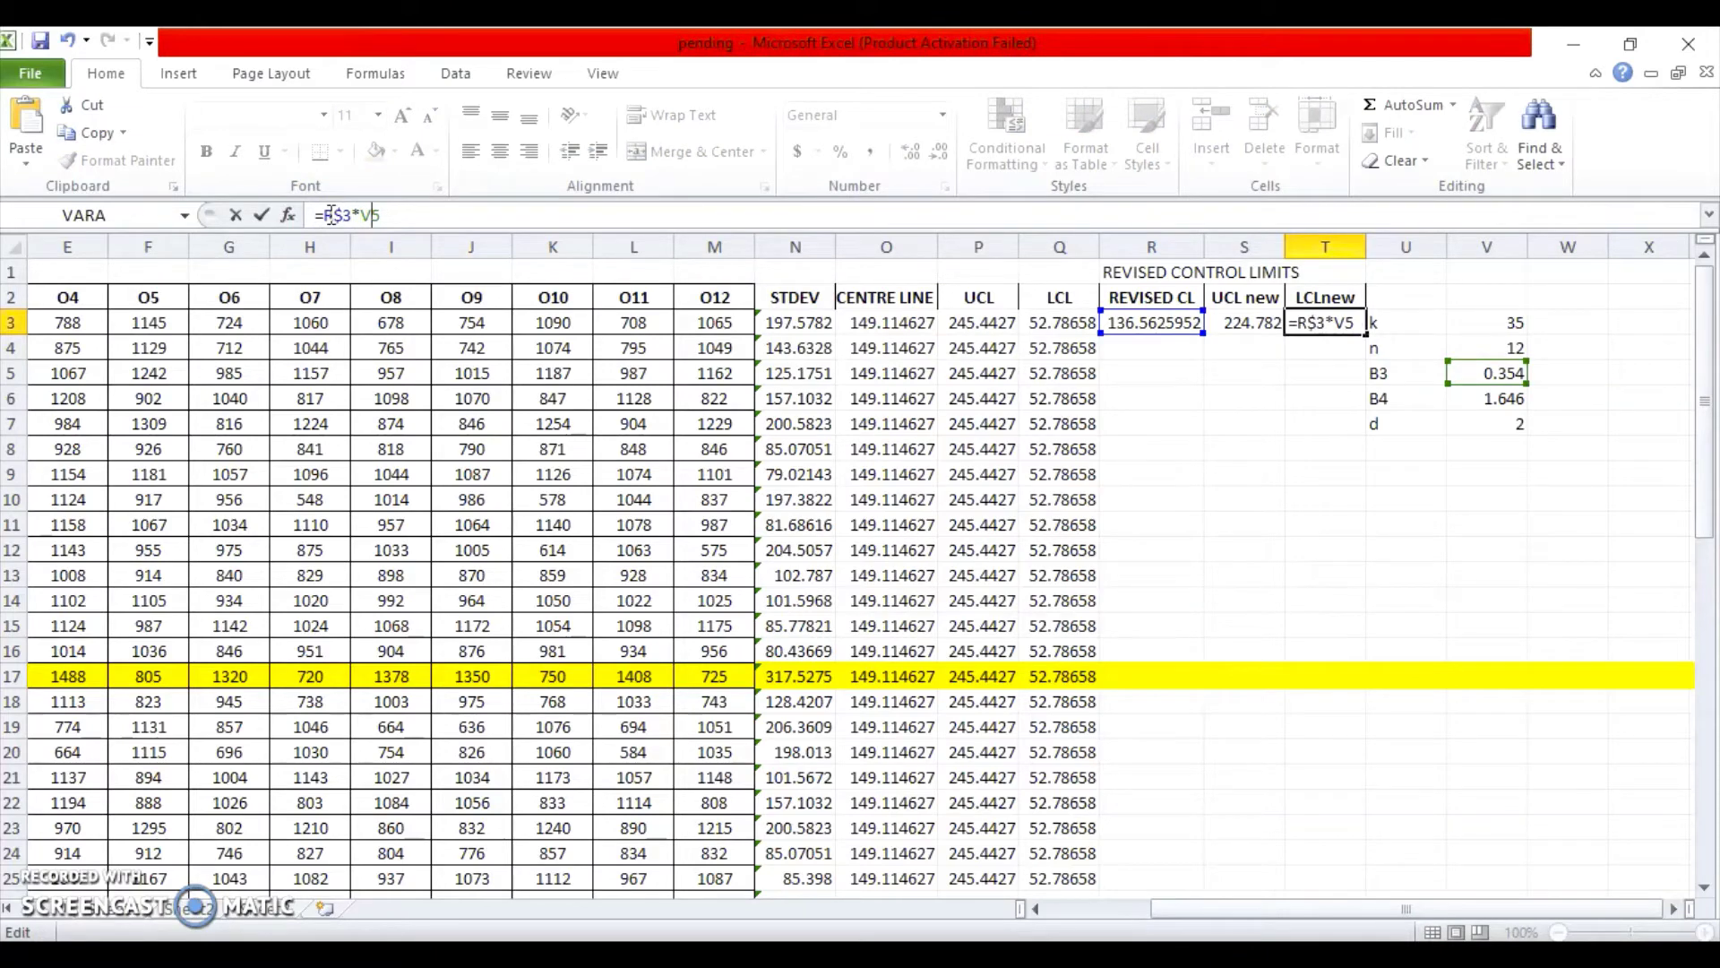
{"action": "key", "text": "Return"}
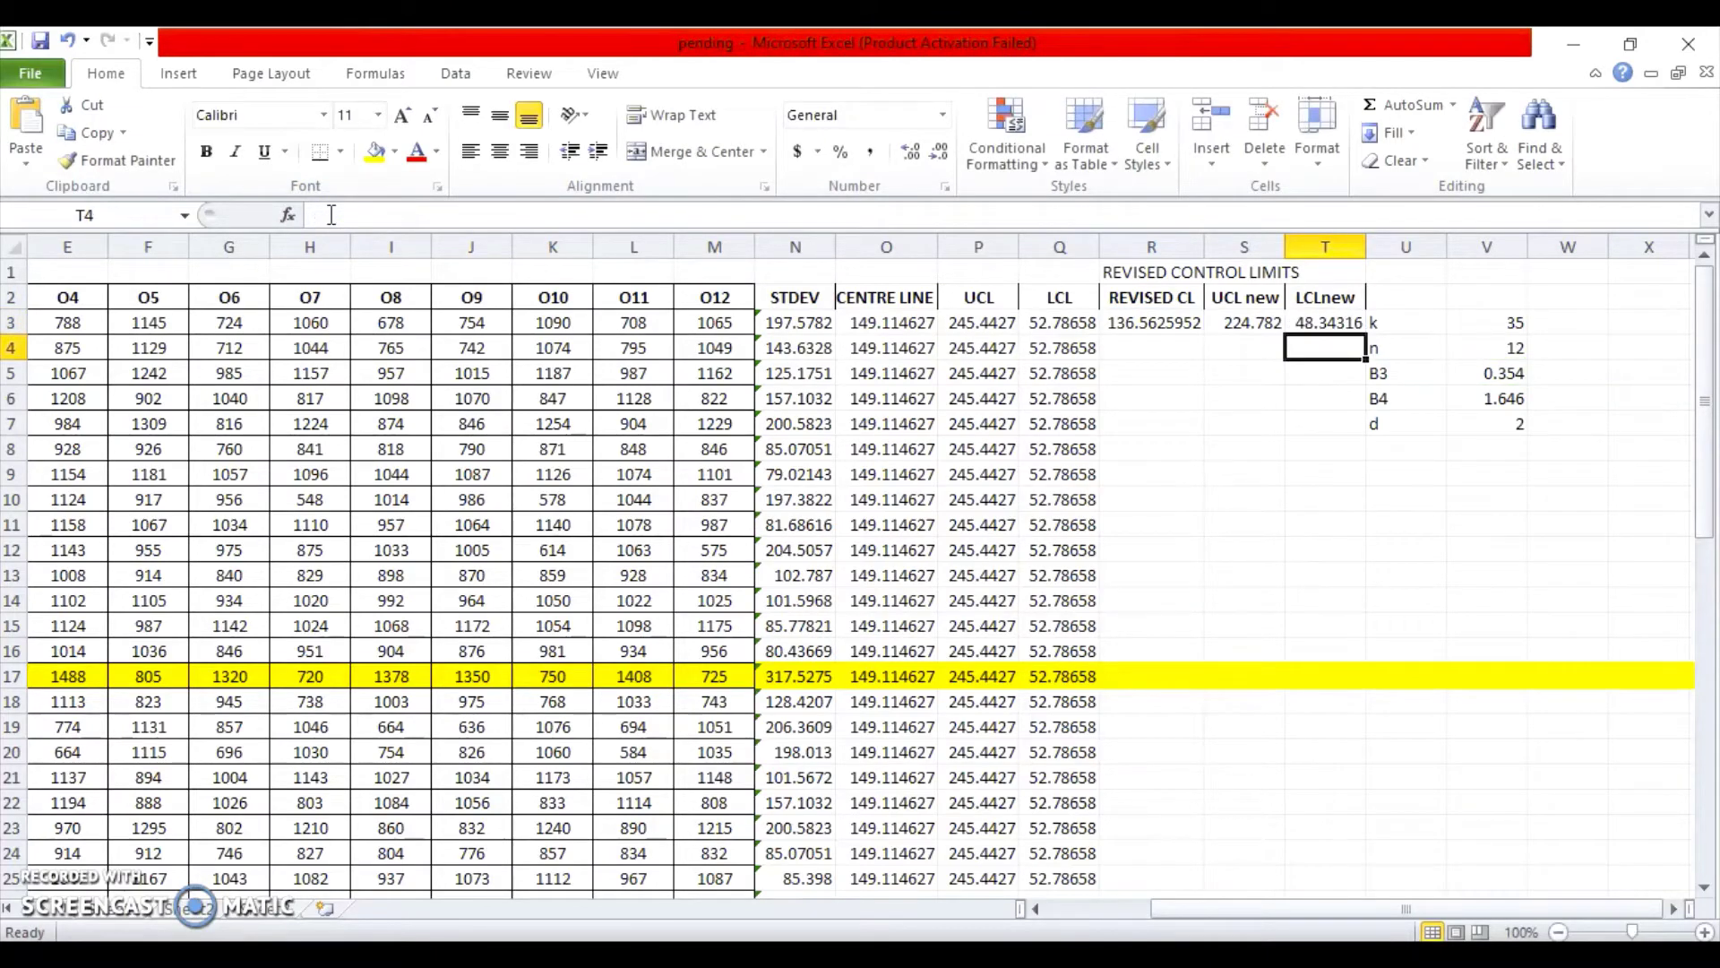
- Fill the revised CL, UCL new and LCLnew formulas in R3:T3 down to row 37 and centre the values
{"action": "left_click", "coordinate": [1146, 318]}
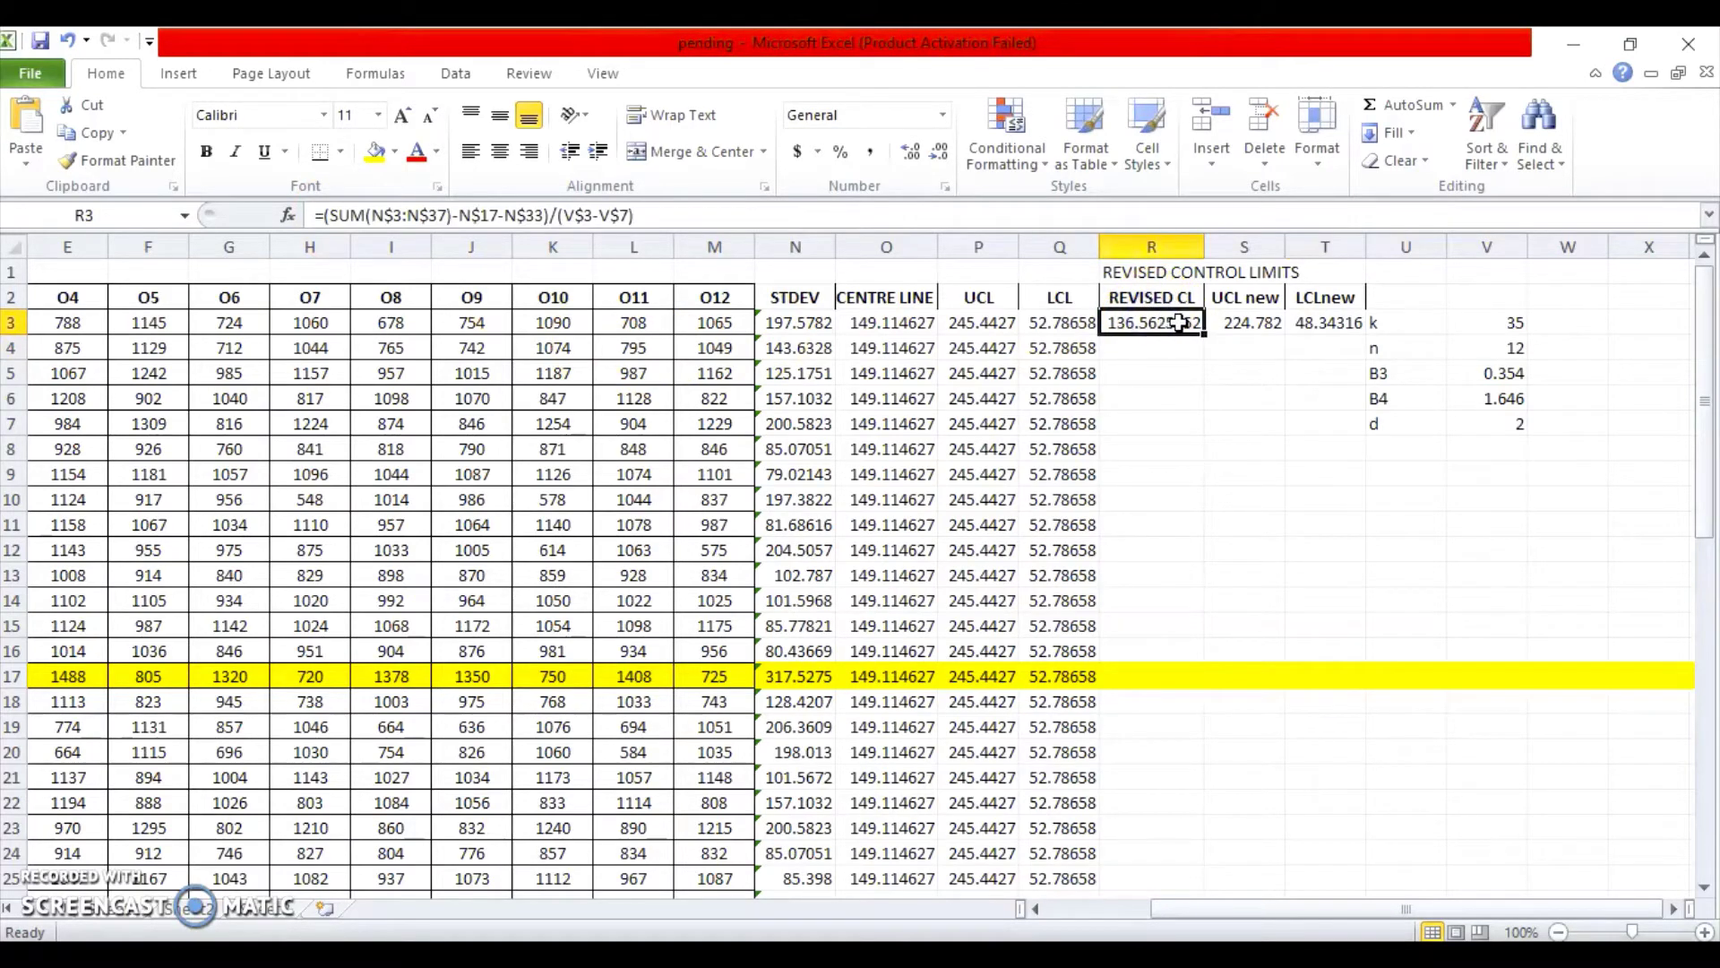
{"action": "key", "text": "shift+Right"}
{"action": "key", "text": "shift+Right"}
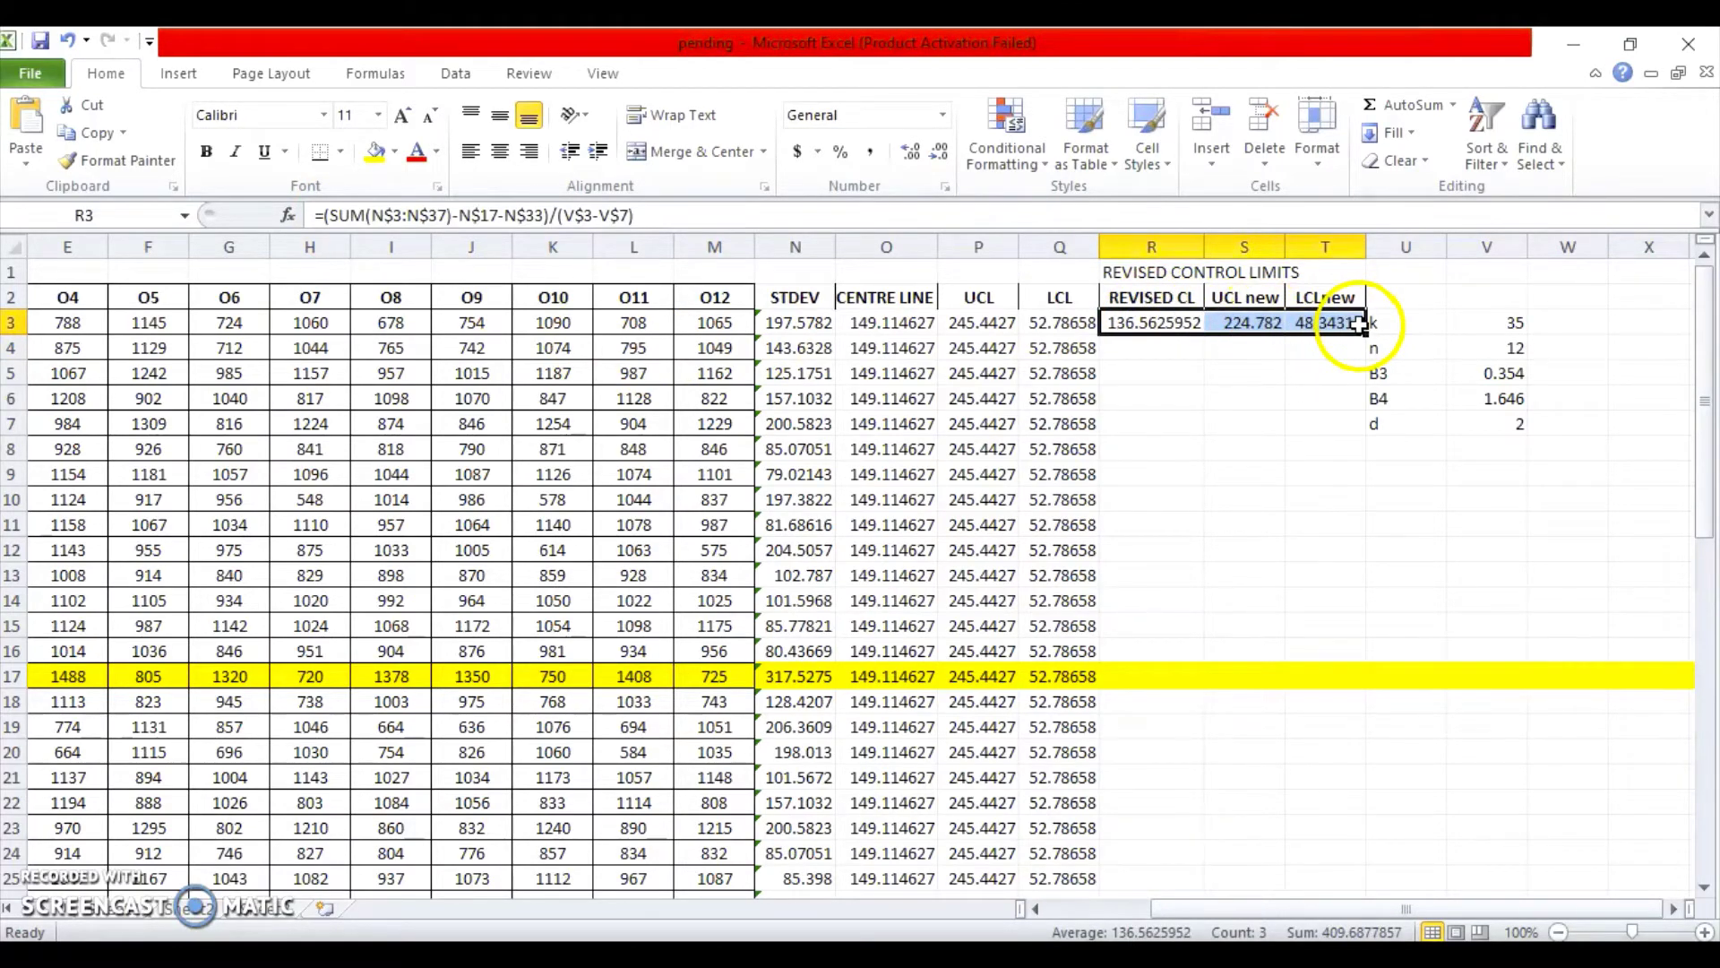
{"action": "left_click_drag", "start_coordinate": [1366, 334], "coordinate": [1371, 833]}
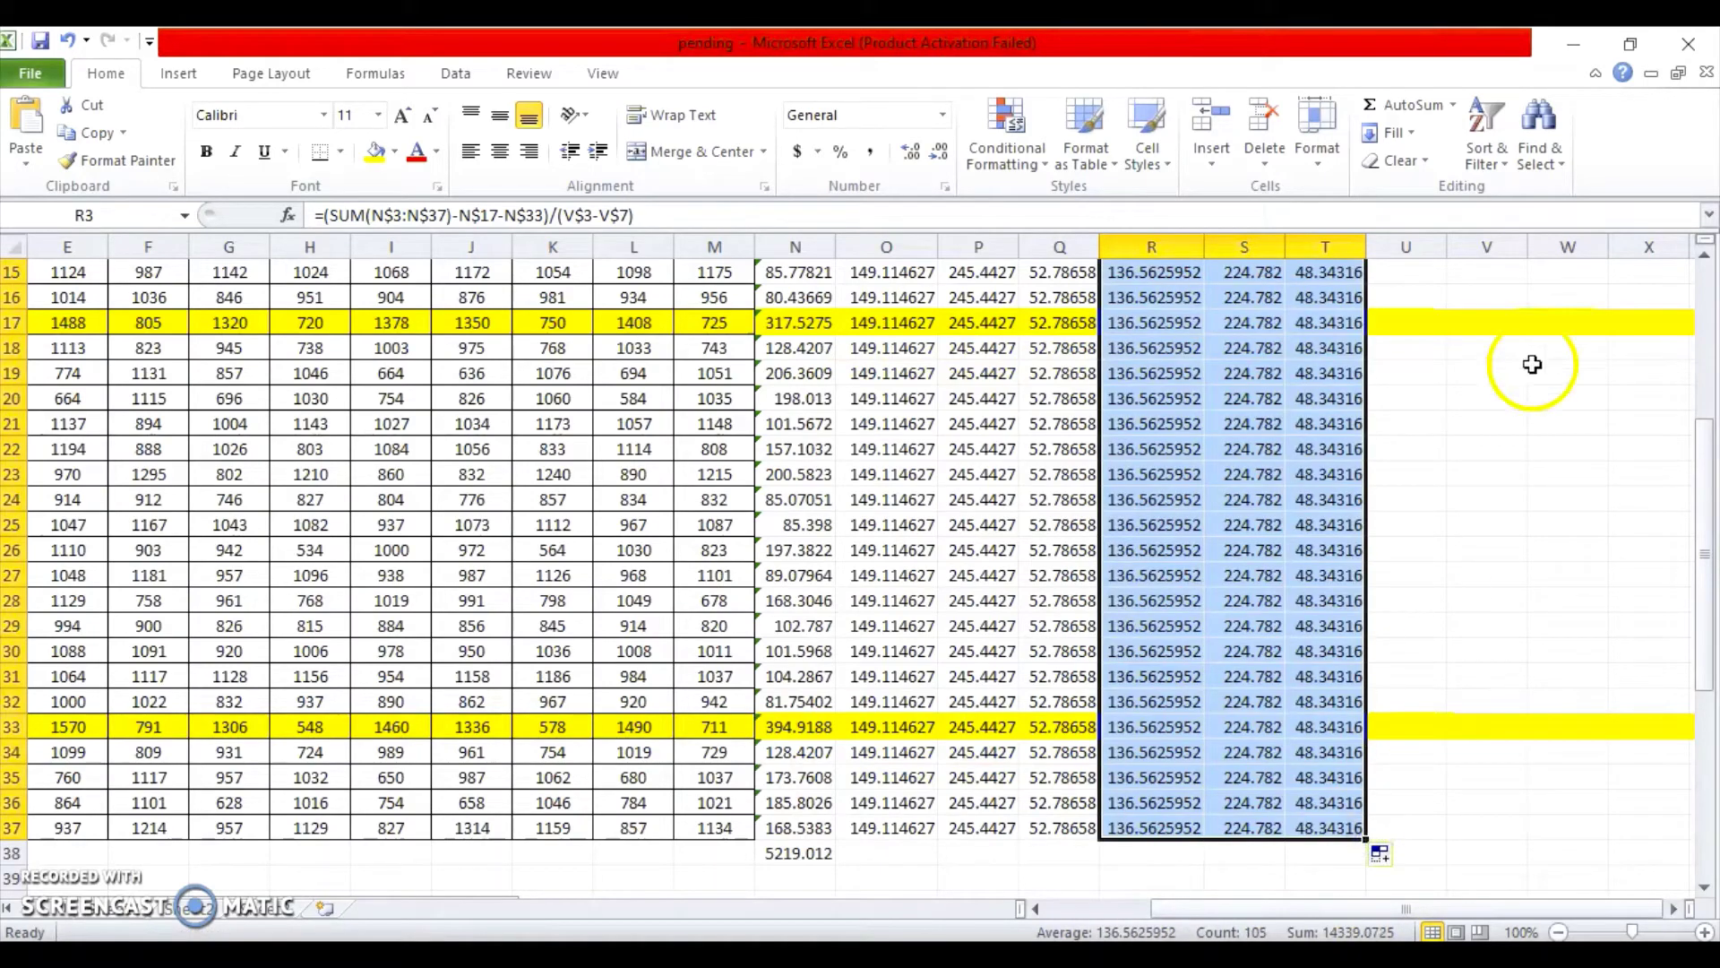
{"action": "left_click", "coordinate": [1707, 291]}
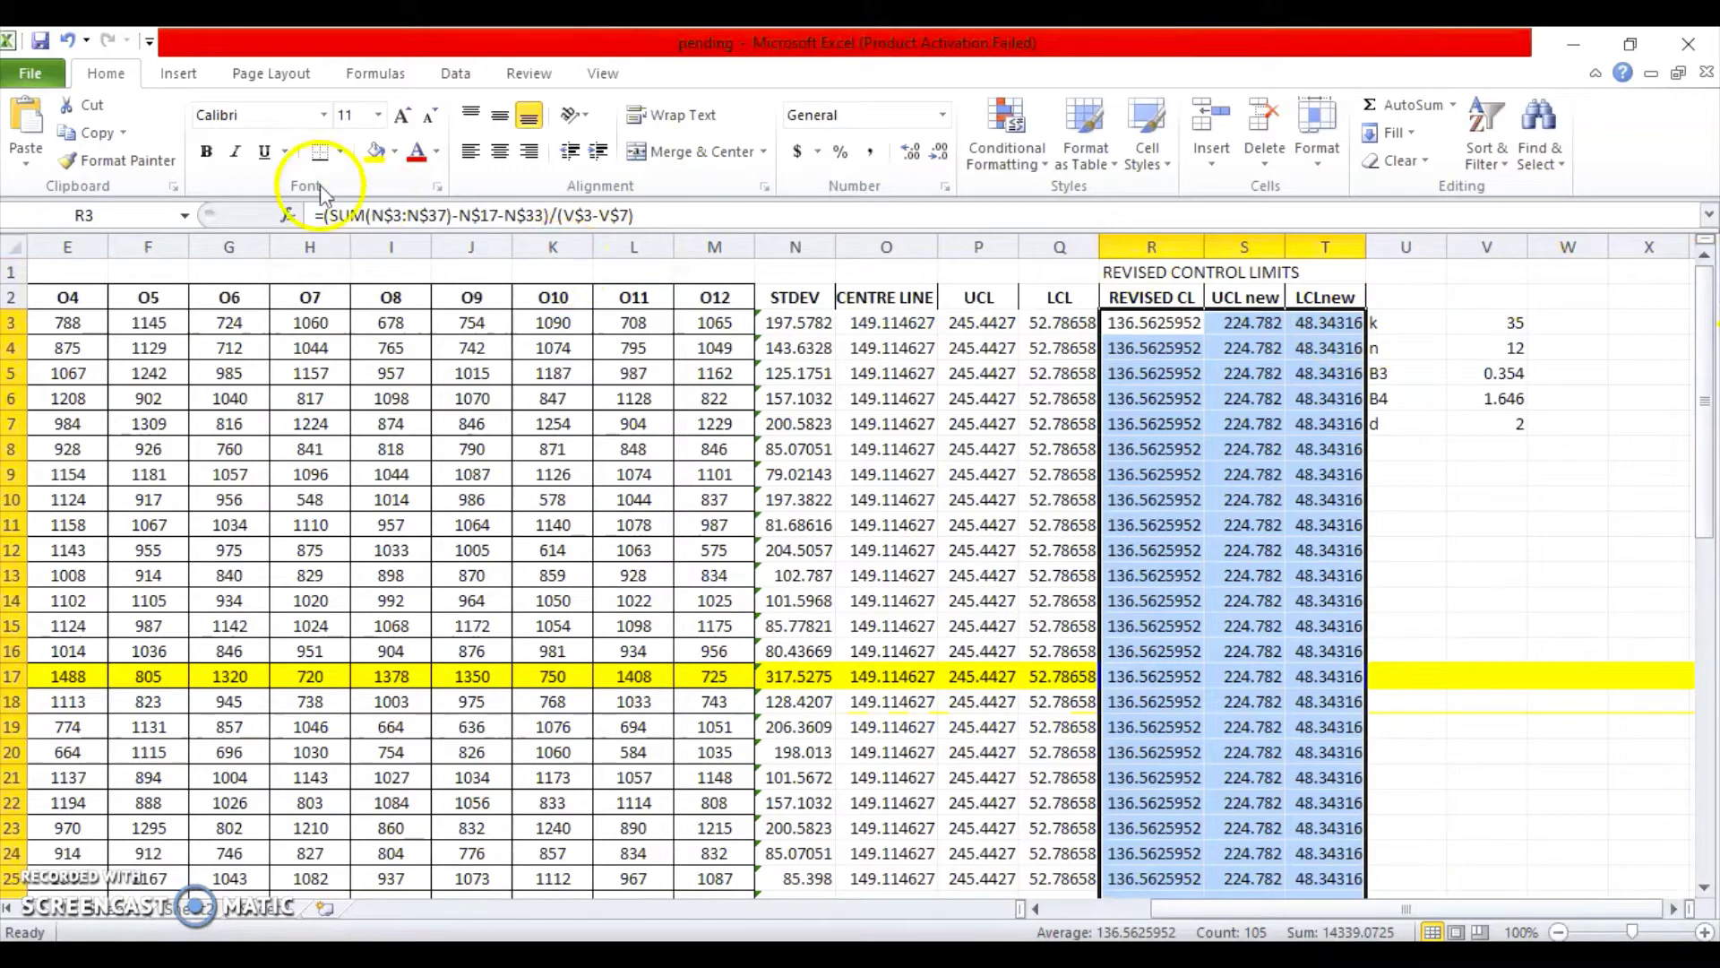
{"action": "left_click", "coordinate": [495, 169]}
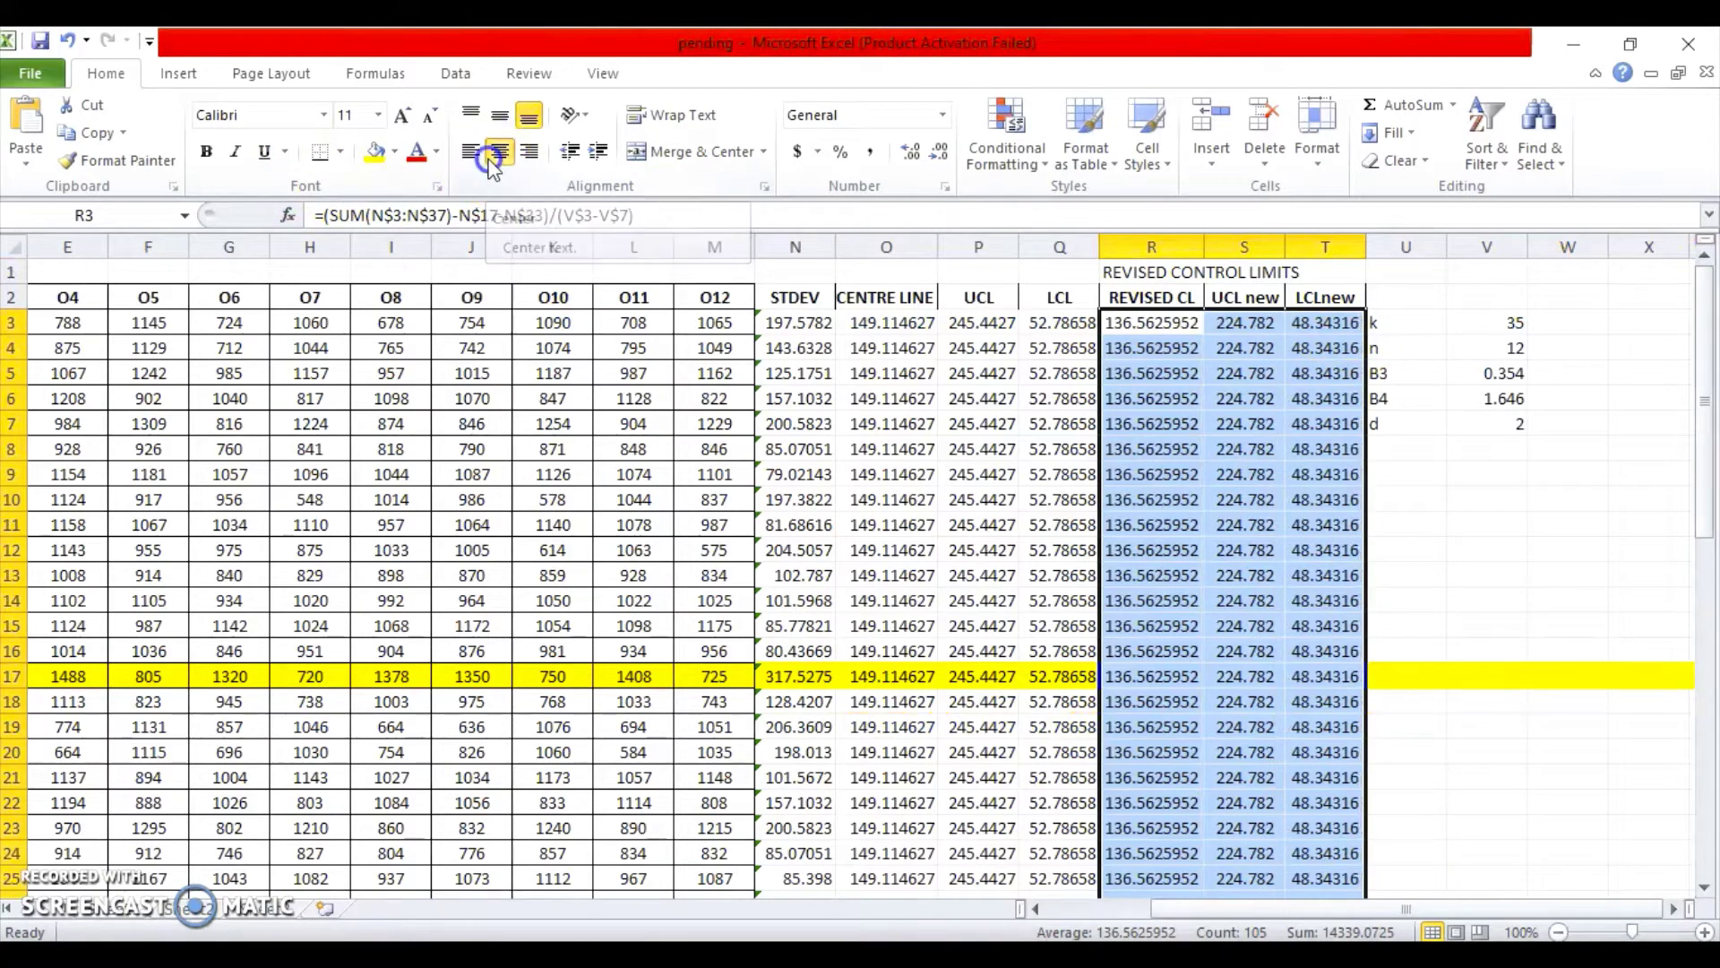
{"action": "left_click", "coordinate": [1620, 527]}
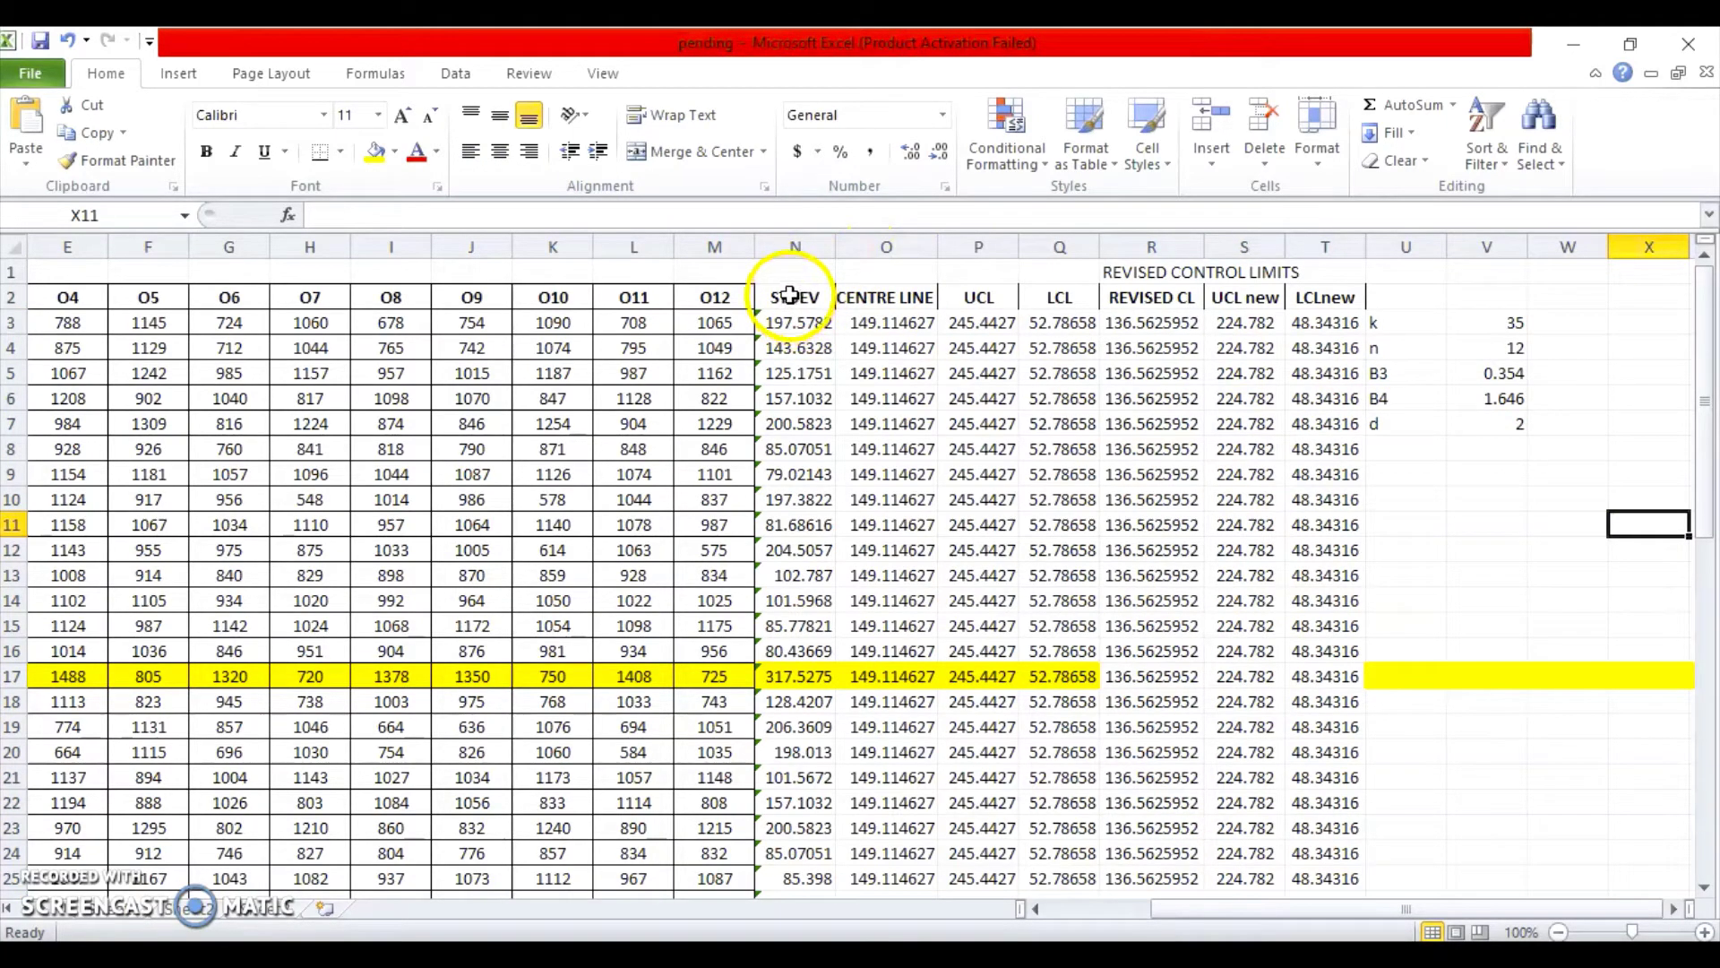
- Copy the STDEV column N2:N37 together with the revised control limit columns R2:T37, headers included
{"action": "left_click_drag", "start_coordinate": [788, 295], "coordinate": [775, 828]}
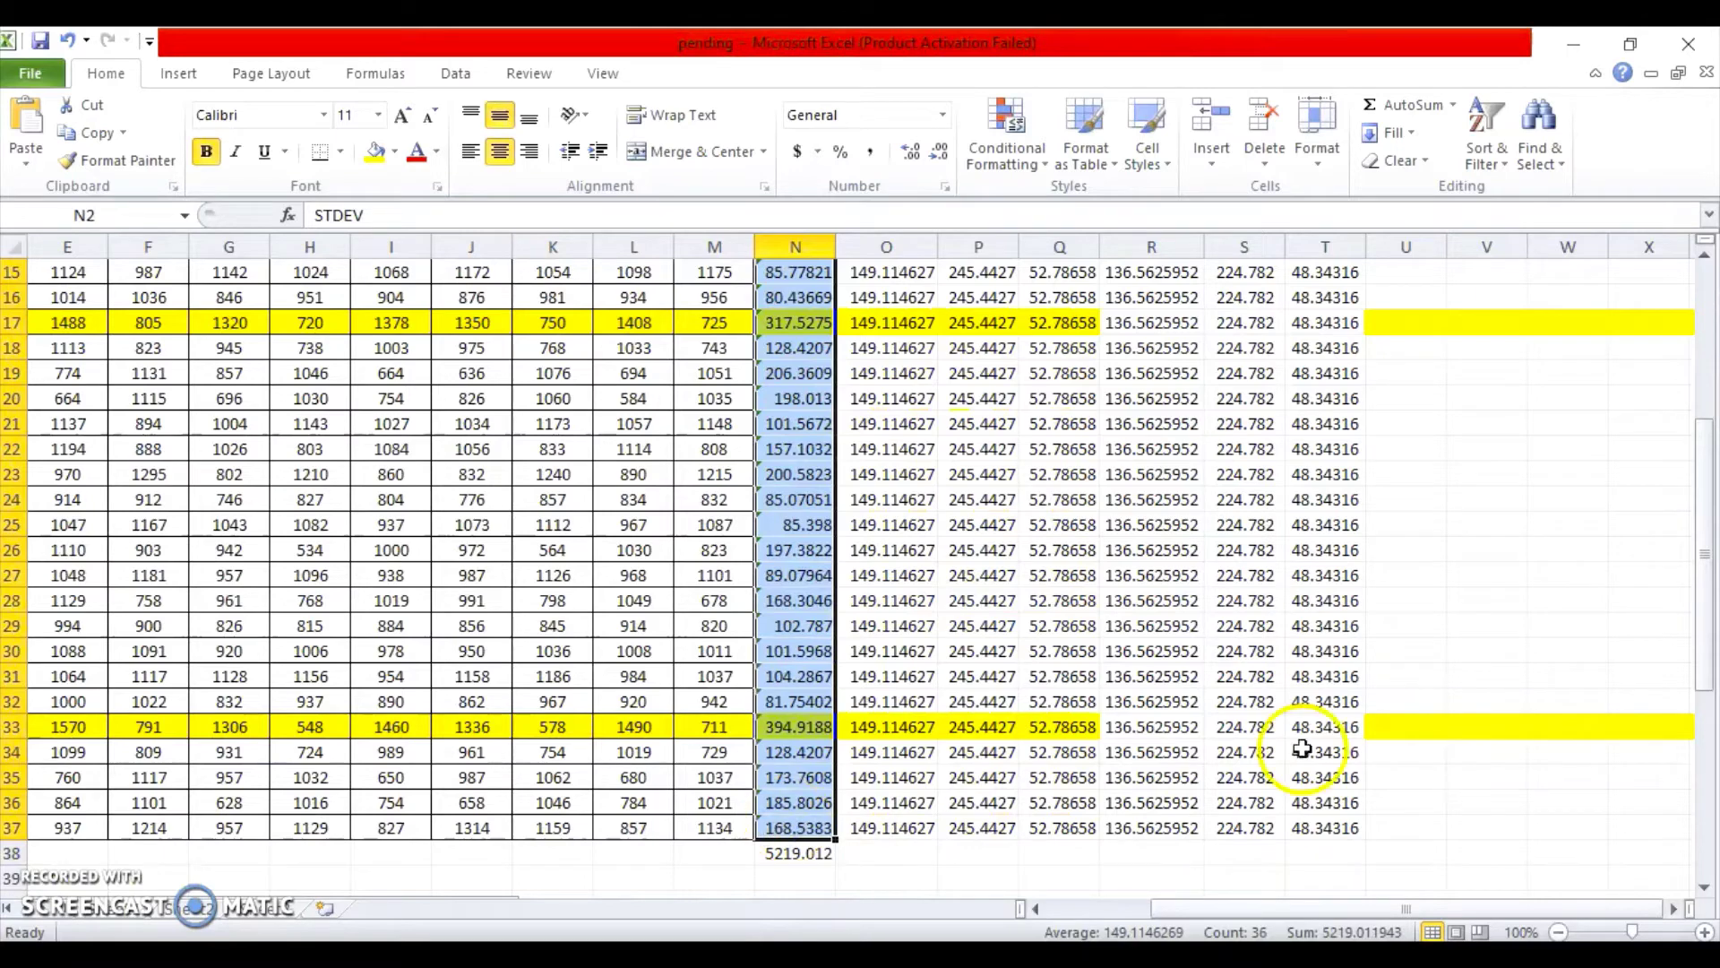
{"action": "left_click", "coordinate": [1711, 309]}
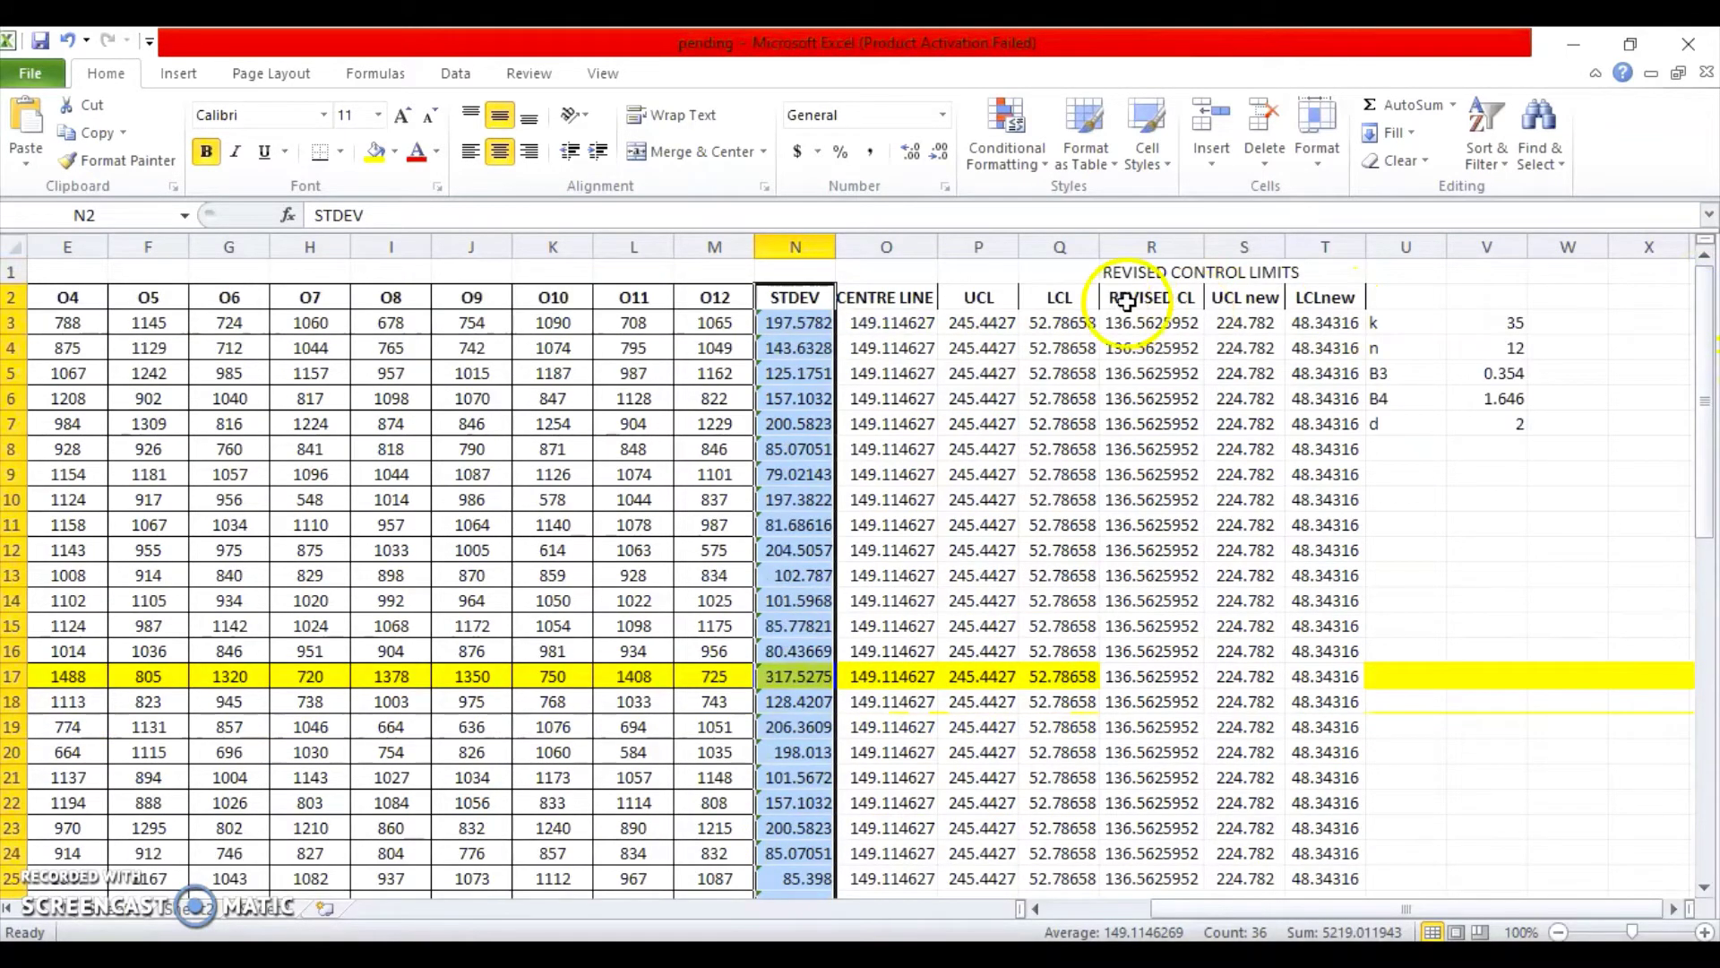
{"action": "left_click_drag", "start_coordinate": [1126, 299], "coordinate": [1308, 822]}
{"action": "key", "text": "ctrl+c"}
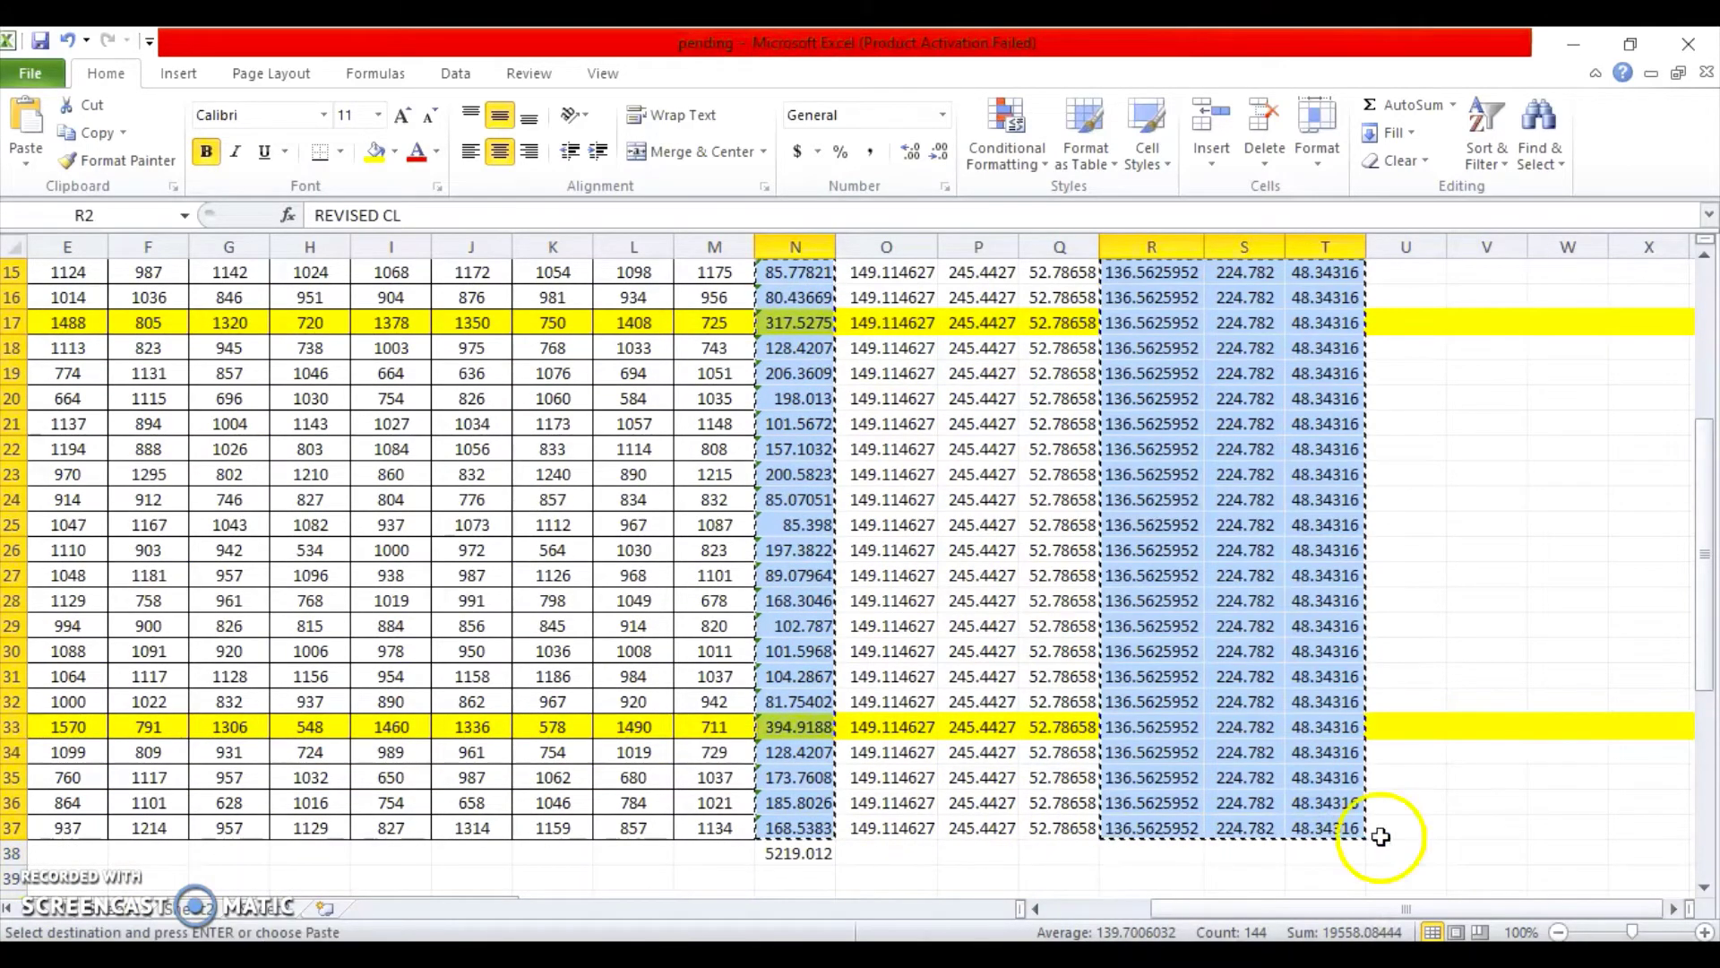
- Paste the copied STDEV and revised limit columns into an empty area below the data, starting at X39
{"action": "left_click", "coordinate": [1692, 883]}
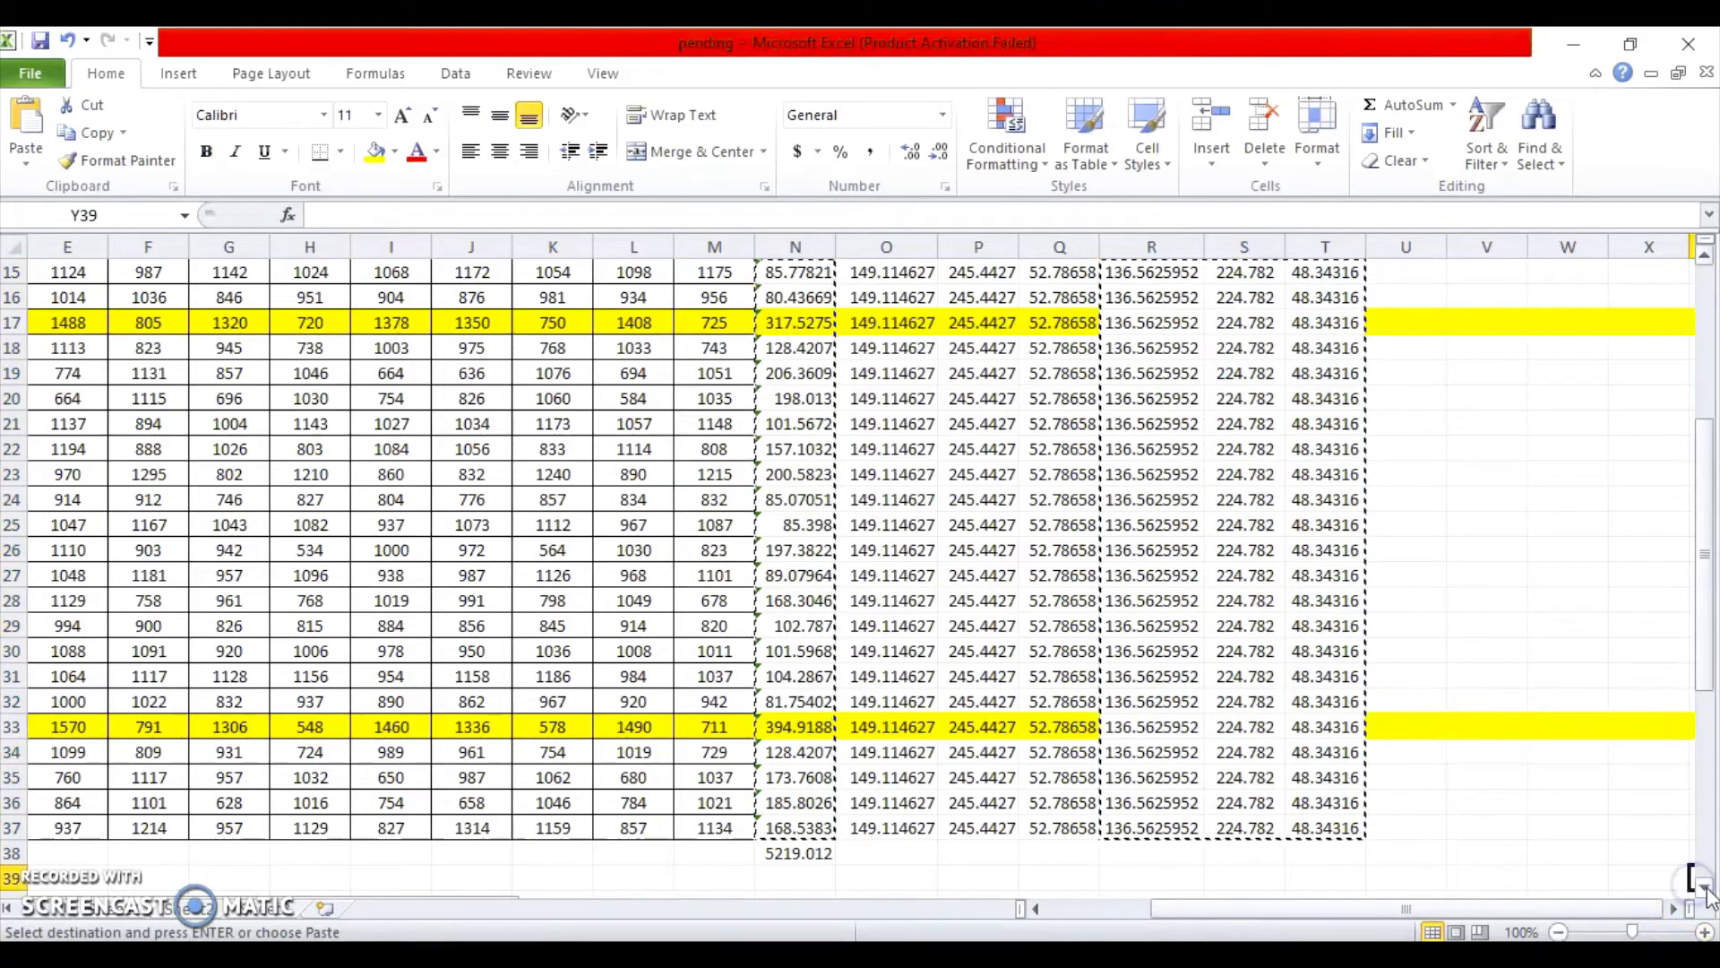
{"action": "left_click", "coordinate": [1705, 887]}
{"action": "left_click", "coordinate": [1705, 887]}
{"action": "left_click", "coordinate": [1705, 887]}
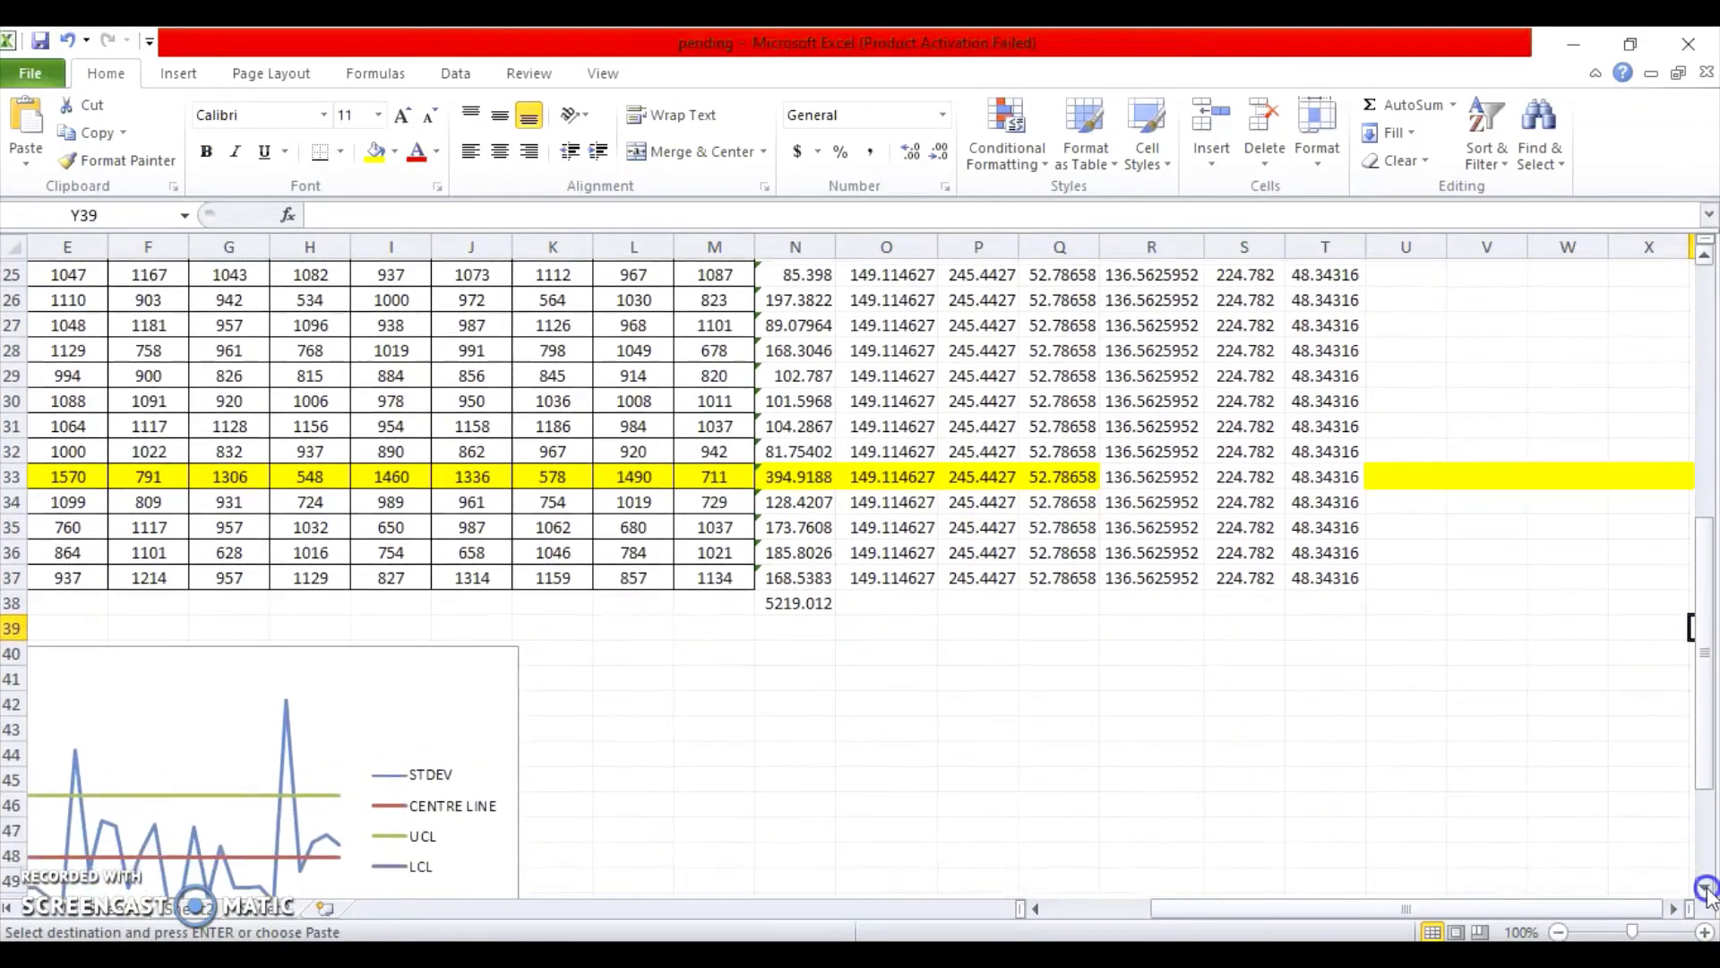
{"action": "left_click", "coordinate": [1705, 886]}
{"action": "left_click", "coordinate": [1705, 887]}
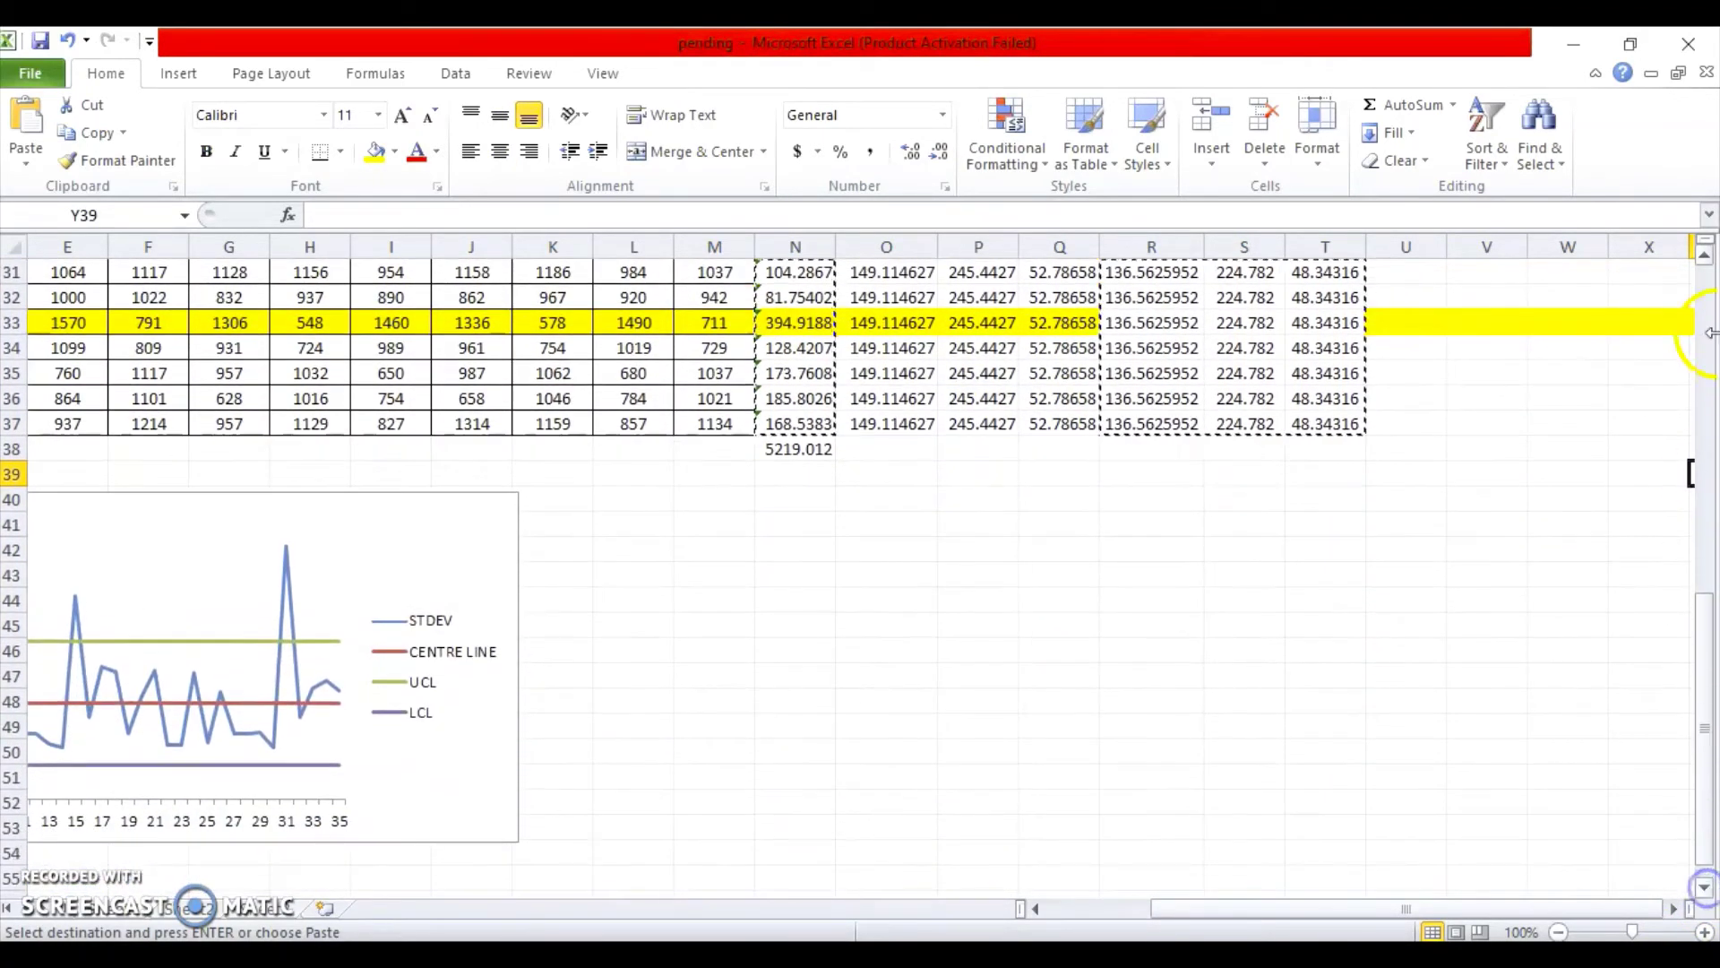
{"action": "left_click", "coordinate": [1707, 305]}
{"action": "left_click", "coordinate": [1706, 300]}
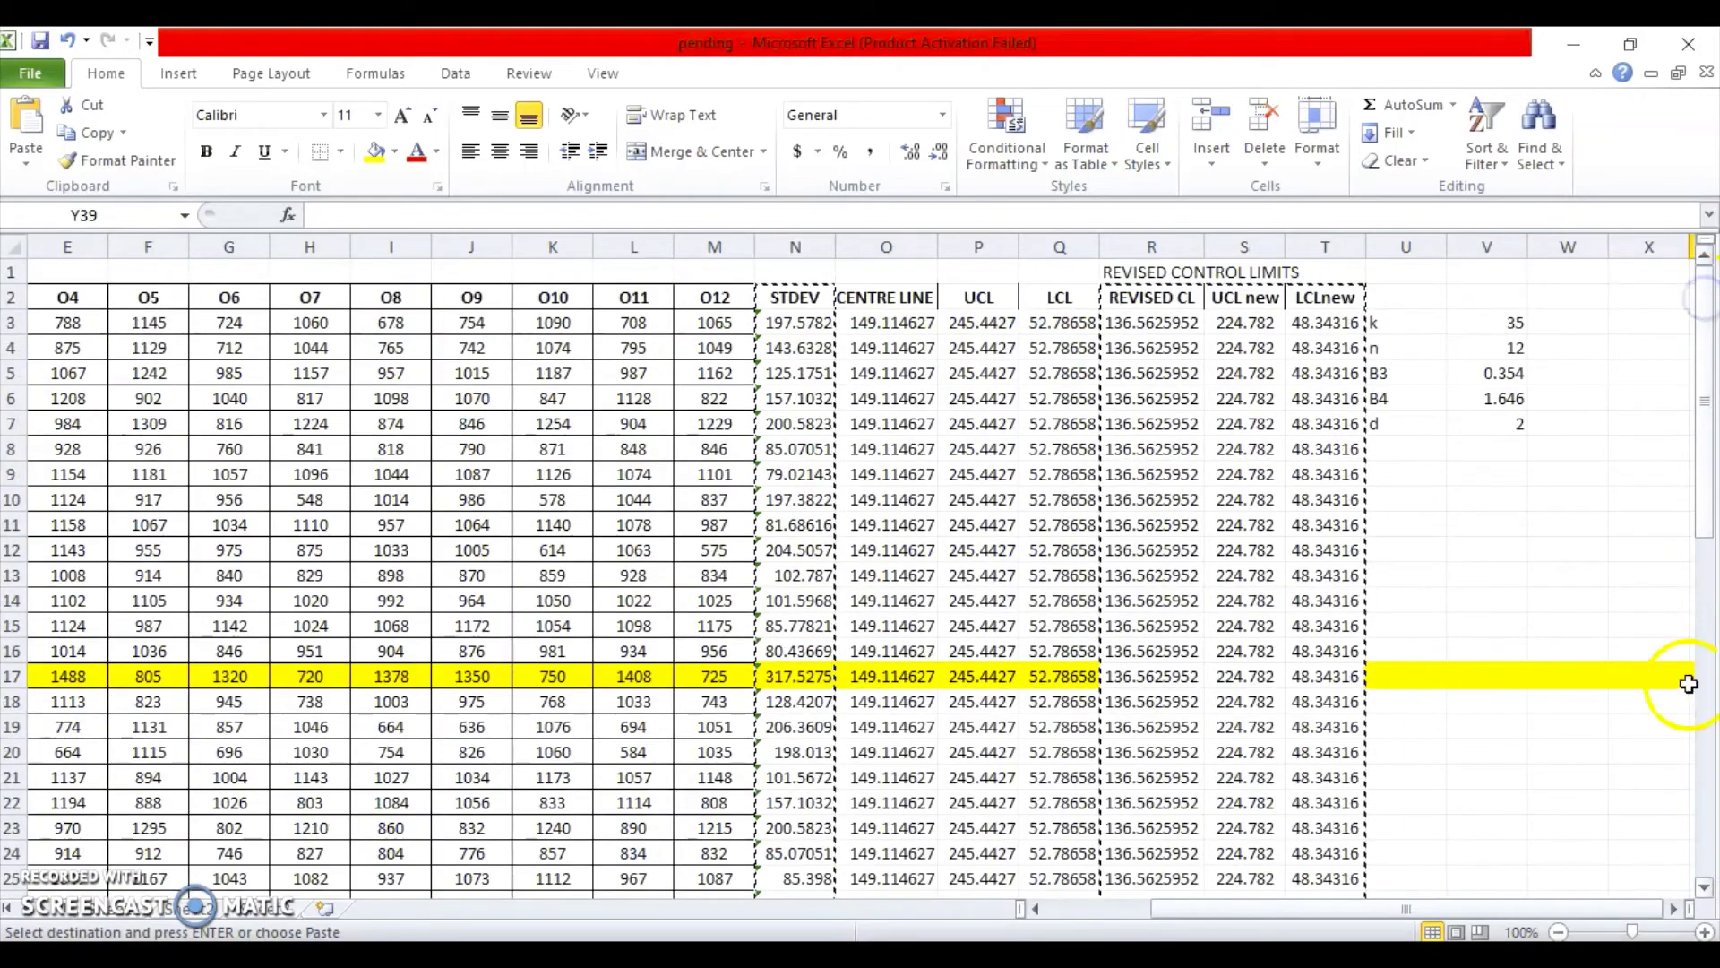
{"action": "left_click", "coordinate": [1705, 887]}
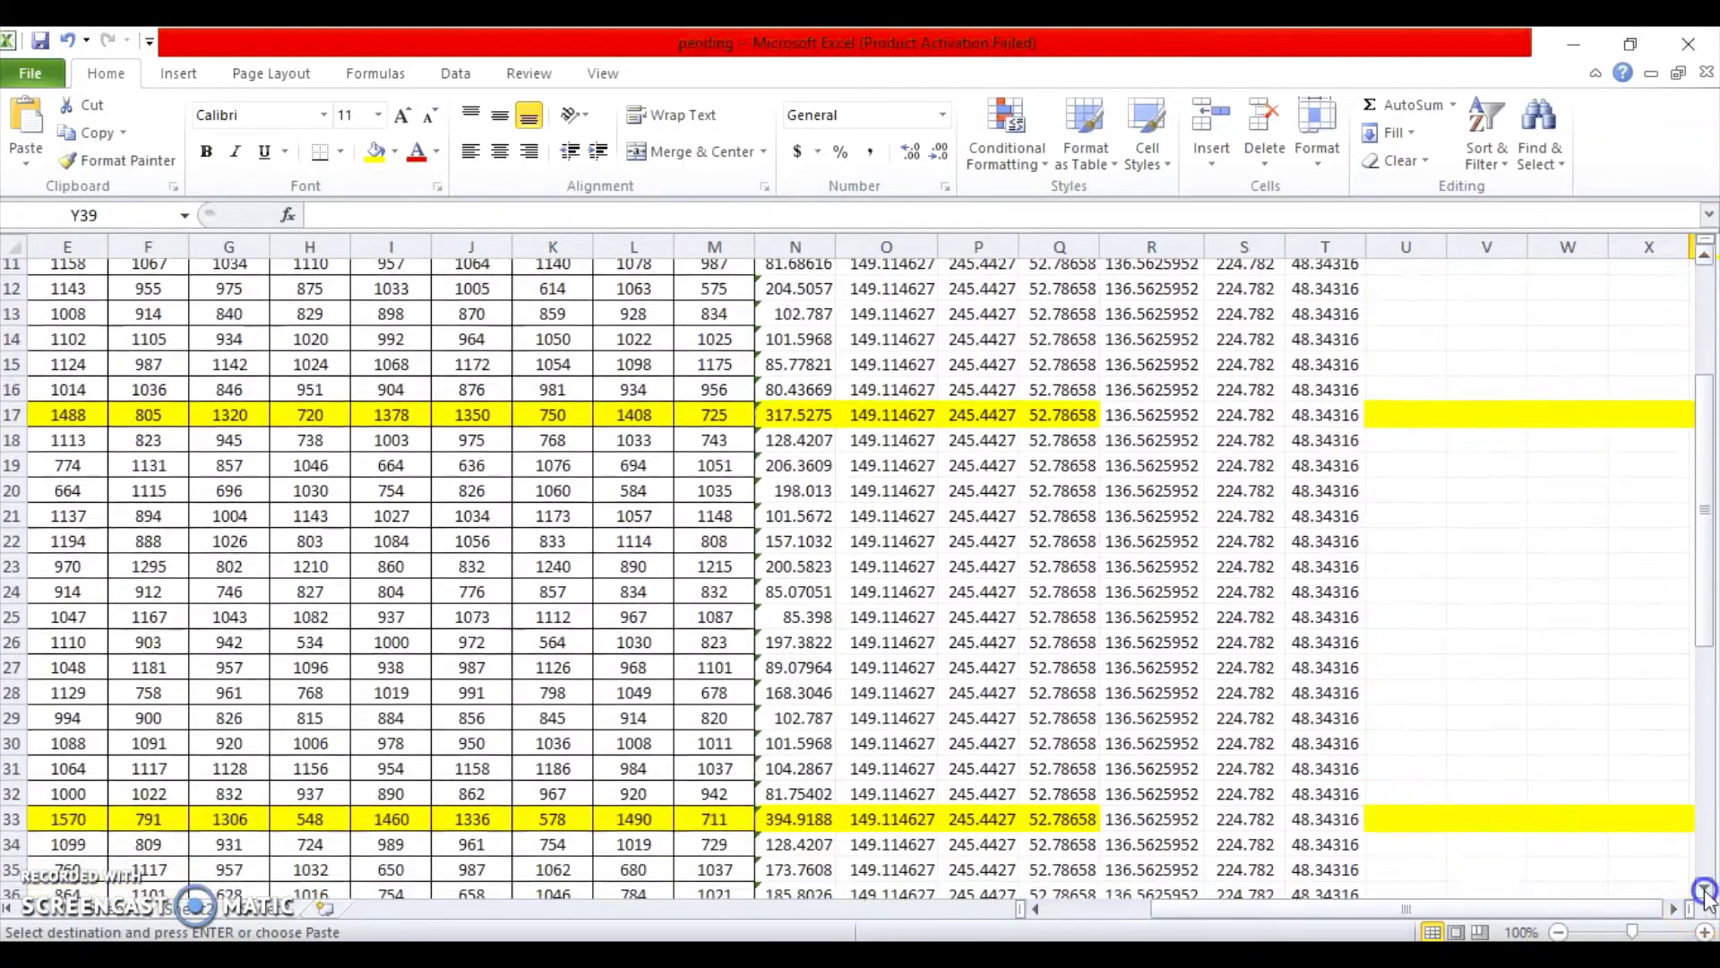
{"action": "left_click_drag", "start_coordinate": [1705, 889], "coordinate": [1705, 890]}
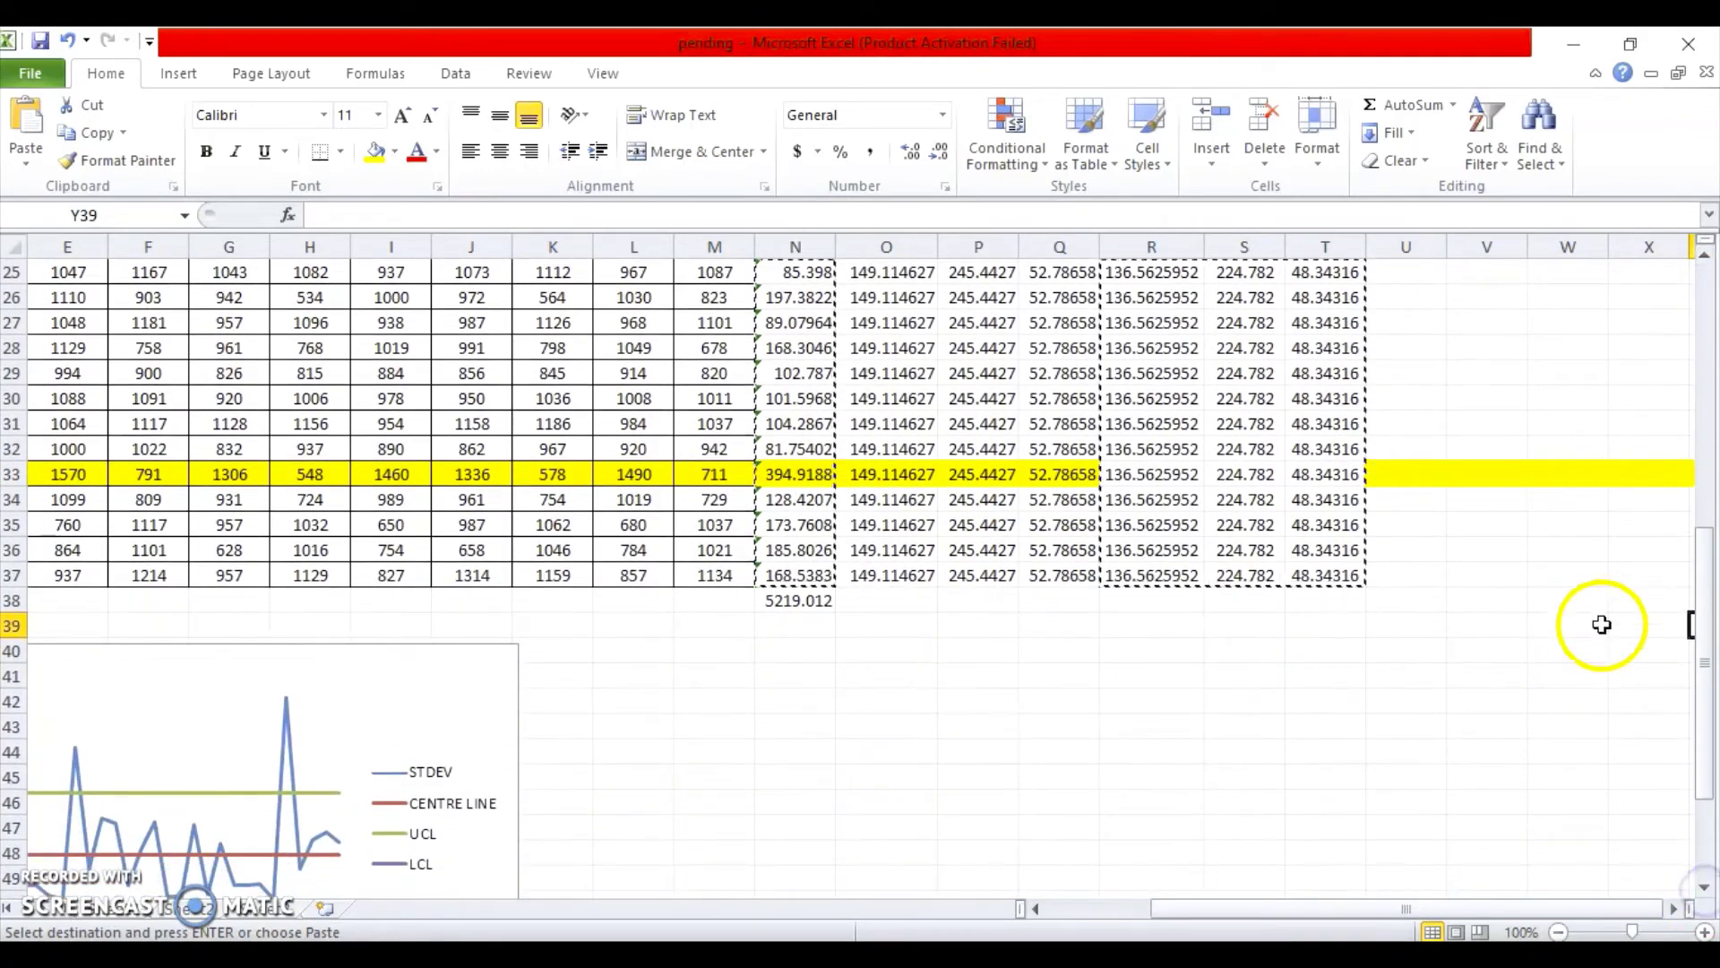
{"action": "left_click", "coordinate": [1631, 626]}
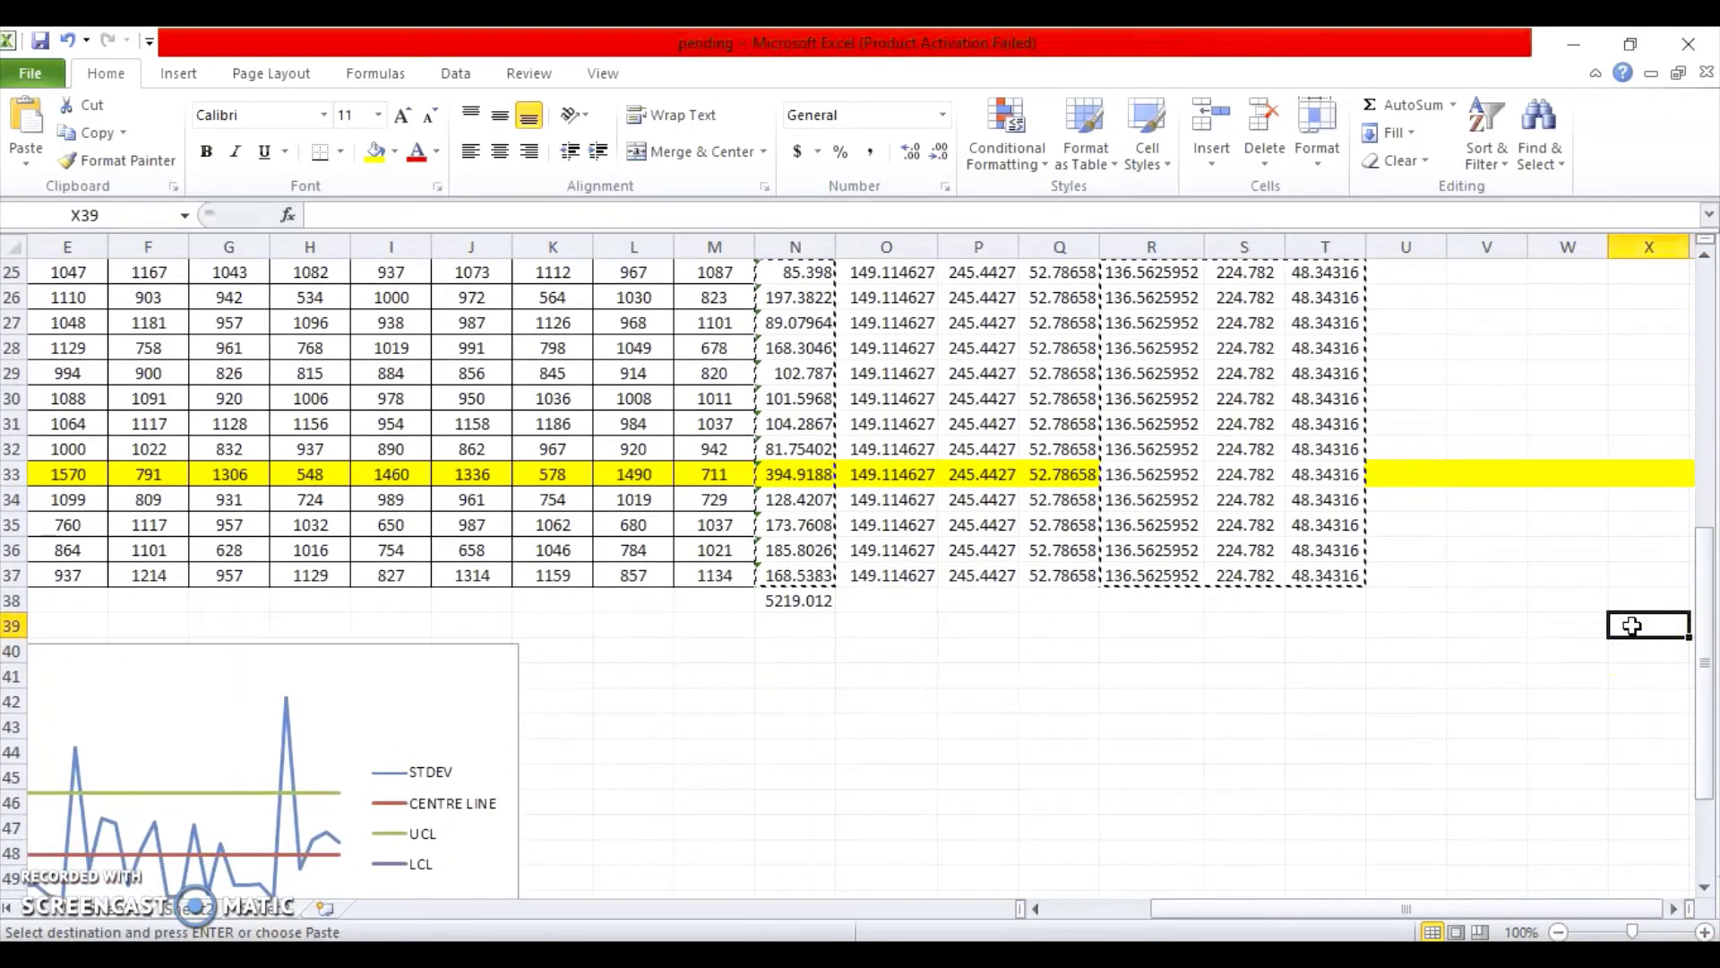
{"action": "key", "text": "ctrl+v"}
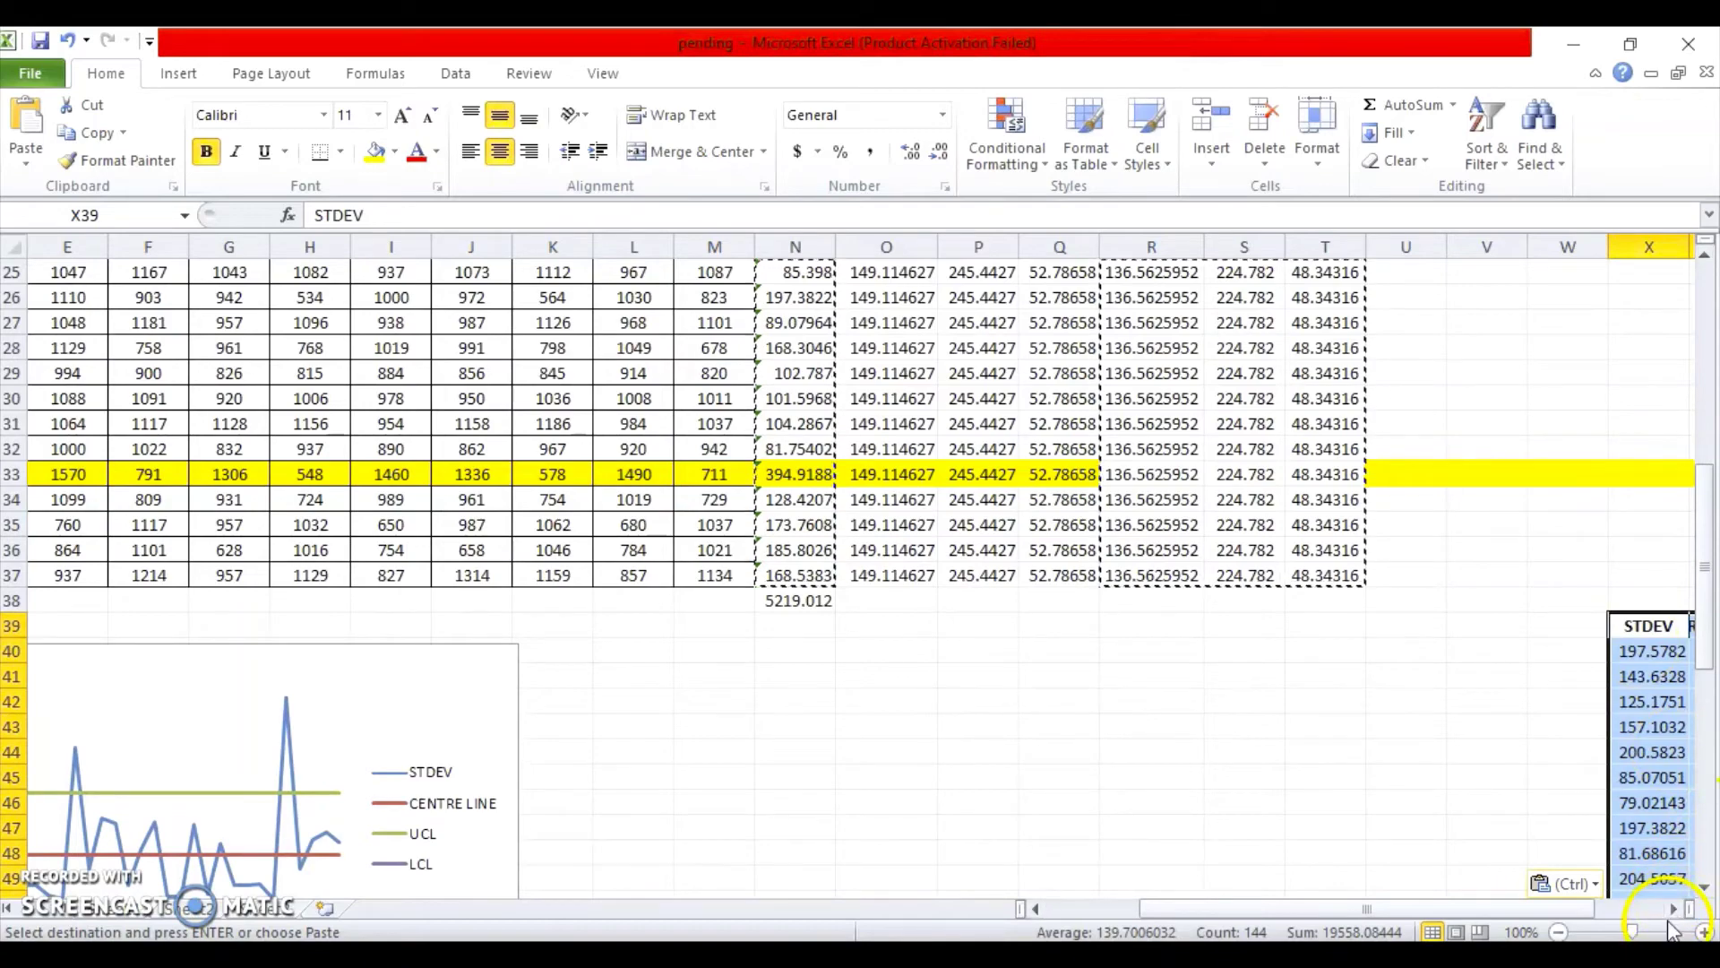
{"action": "left_click_drag", "start_coordinate": [1673, 909], "coordinate": [1674, 909]}
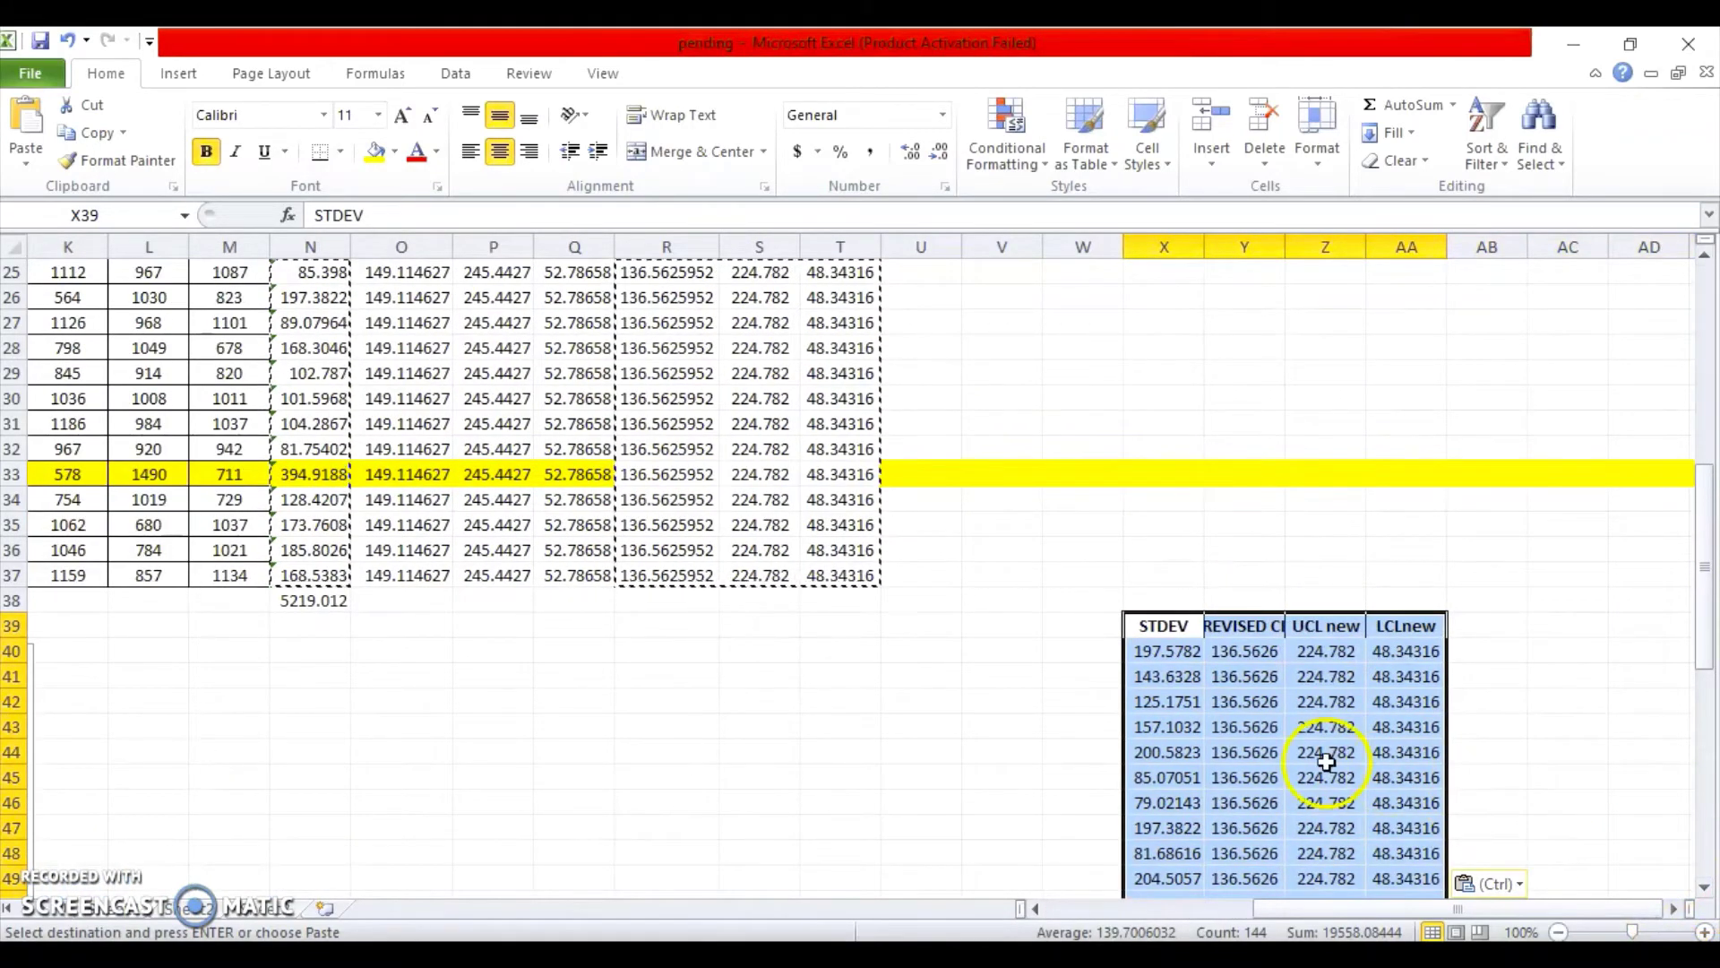
- Insert a line chart of the pasted STDEV and revised limits and place it below the data, beside the pasted table
{"action": "left_click", "coordinate": [175, 75]}
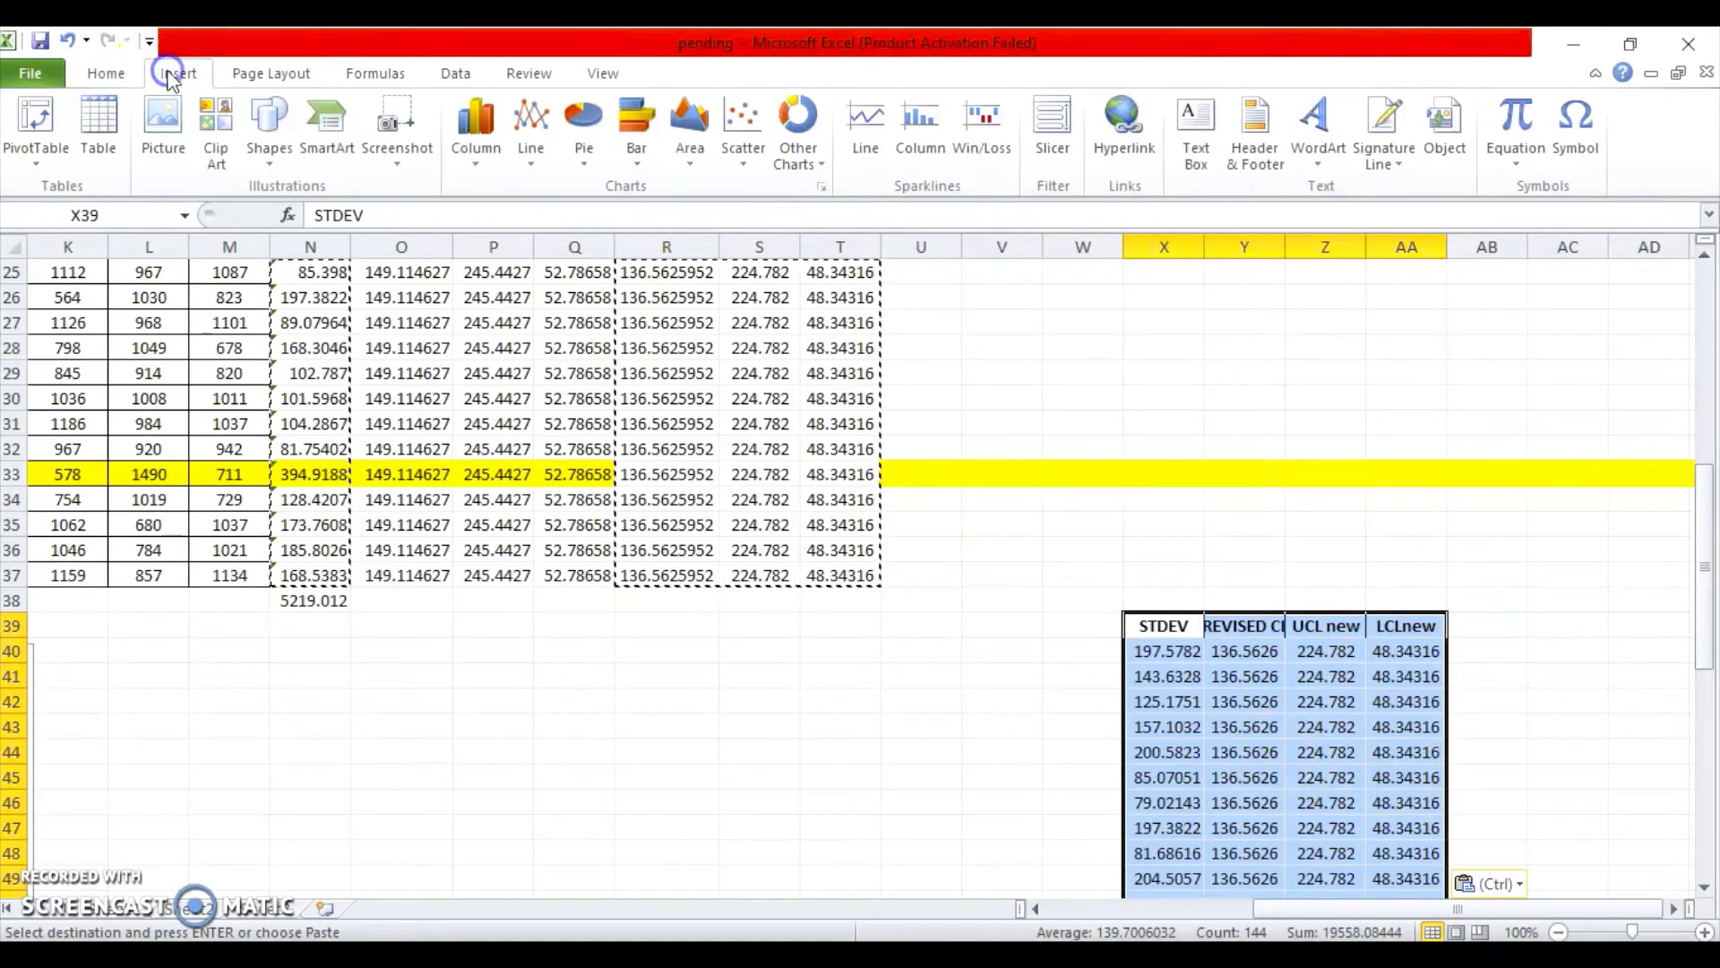
{"action": "left_click", "coordinate": [532, 144]}
{"action": "left_click", "coordinate": [542, 233]}
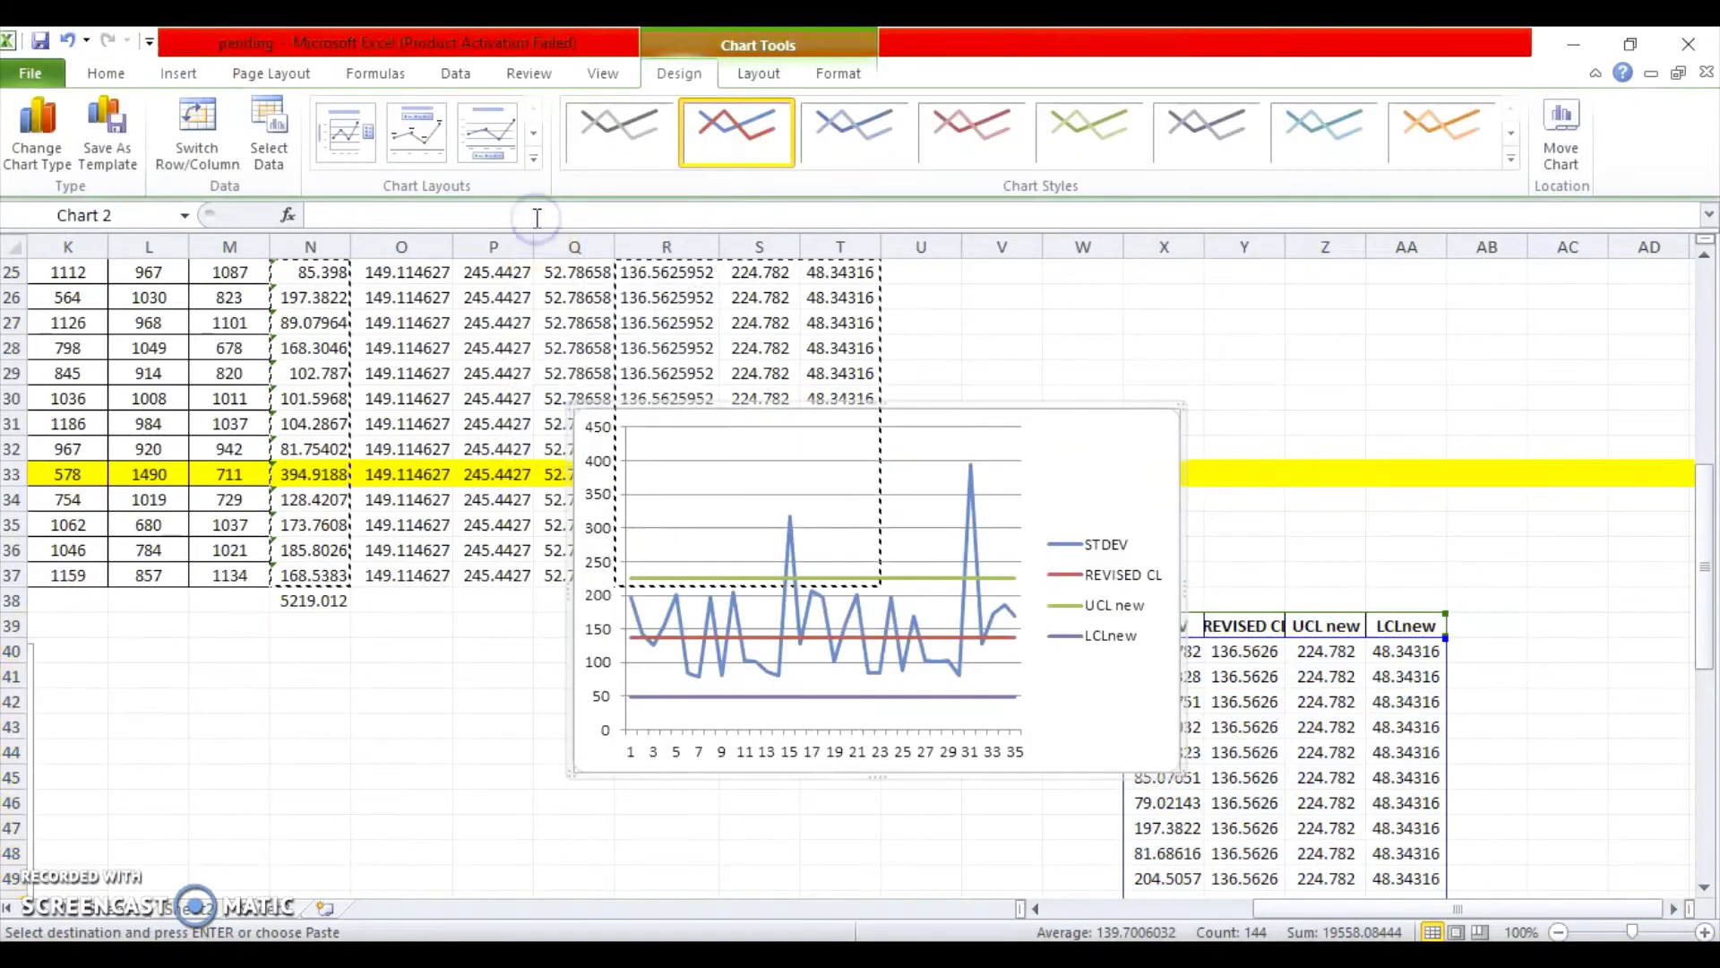
{"action": "left_click_drag", "start_coordinate": [1109, 492], "coordinate": [922, 730]}
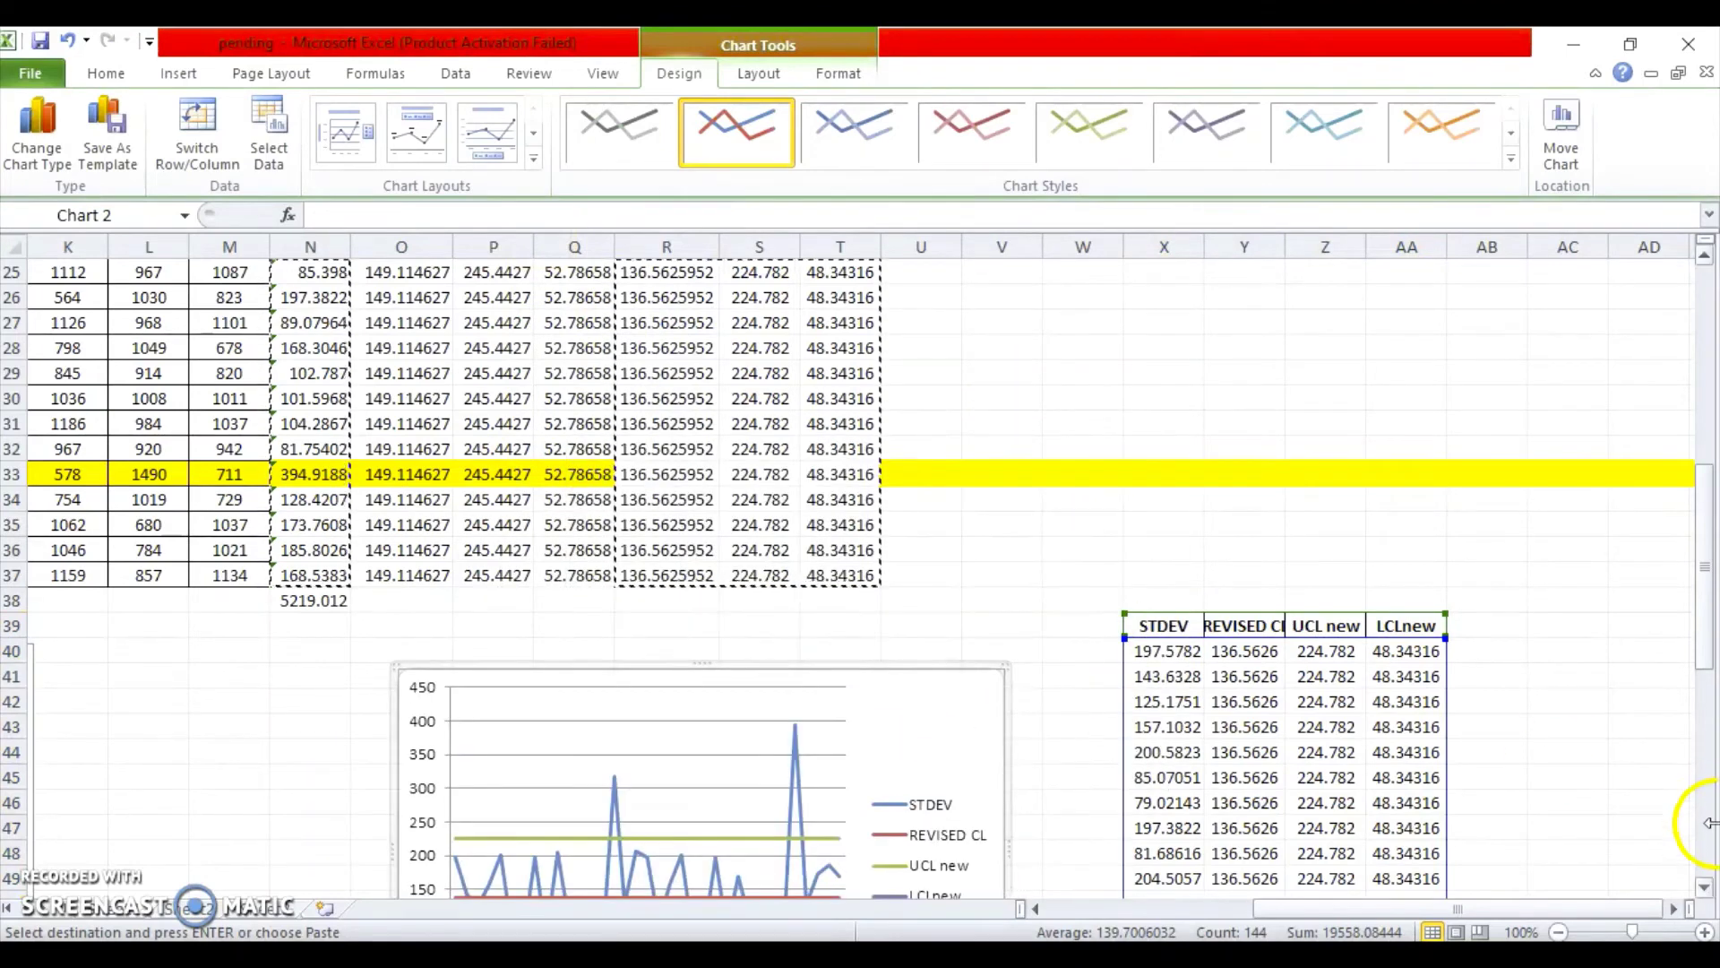
{"action": "left_click_drag", "start_coordinate": [1704, 887], "coordinate": [1704, 887]}
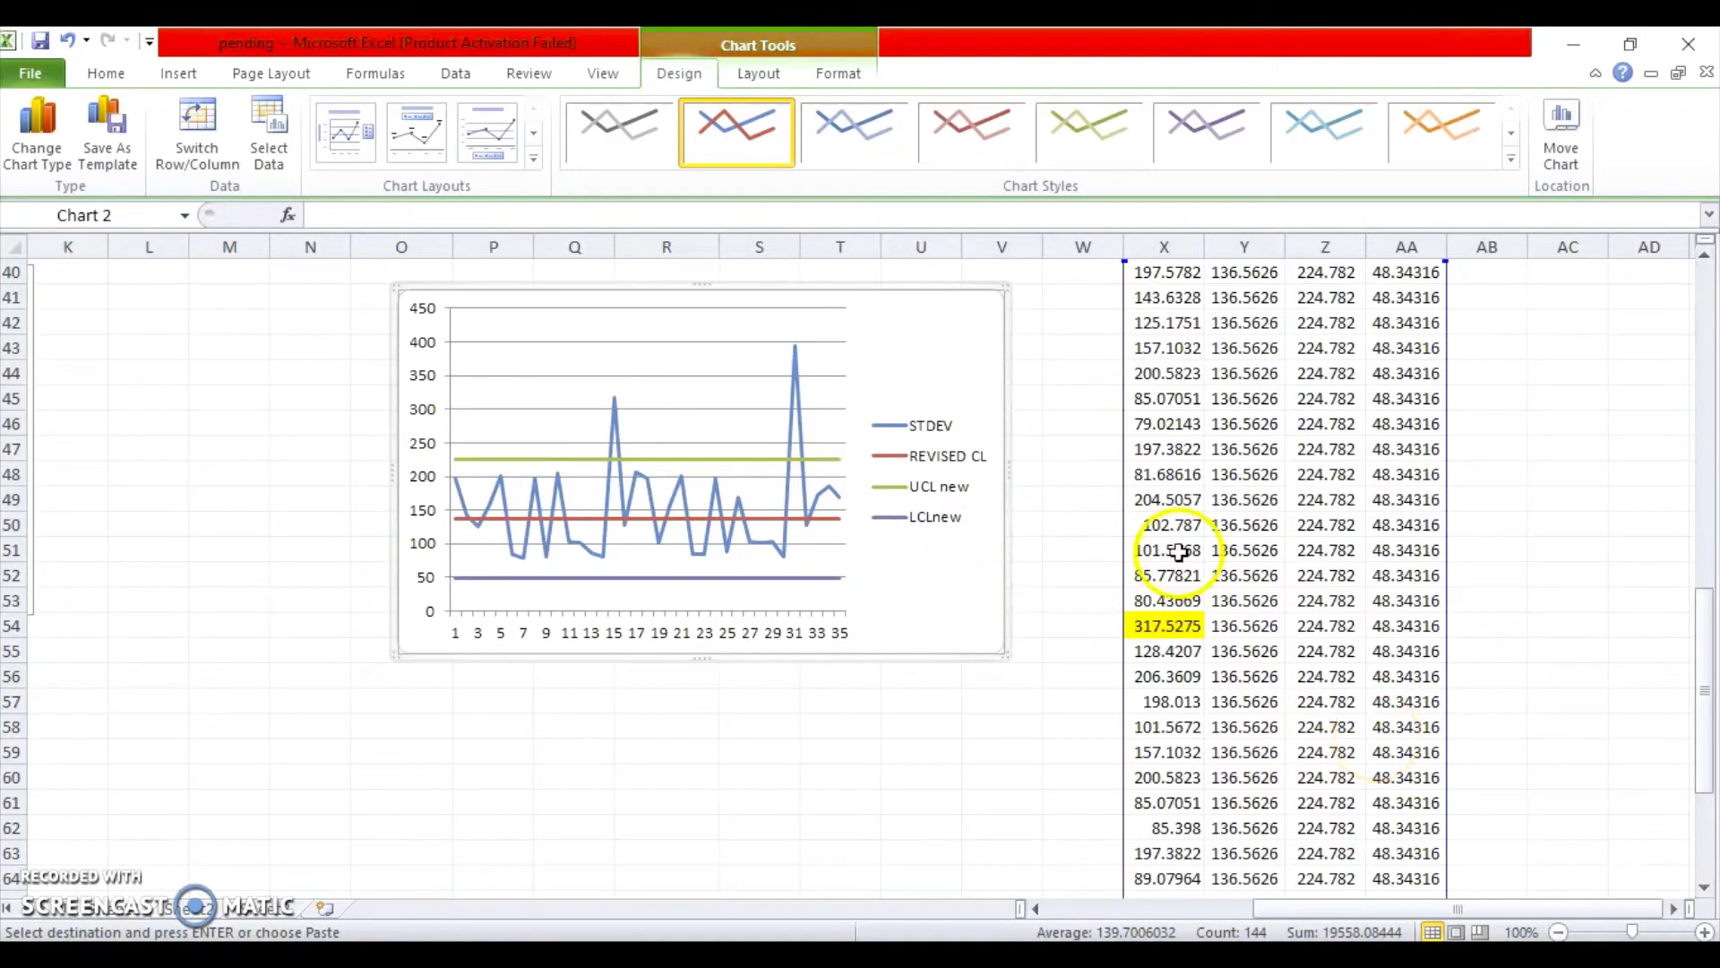
- Remove the horizontal gridlines from the revised chart and enlarge the chart down to about row 62
{"action": "right_click", "coordinate": [832, 341]}
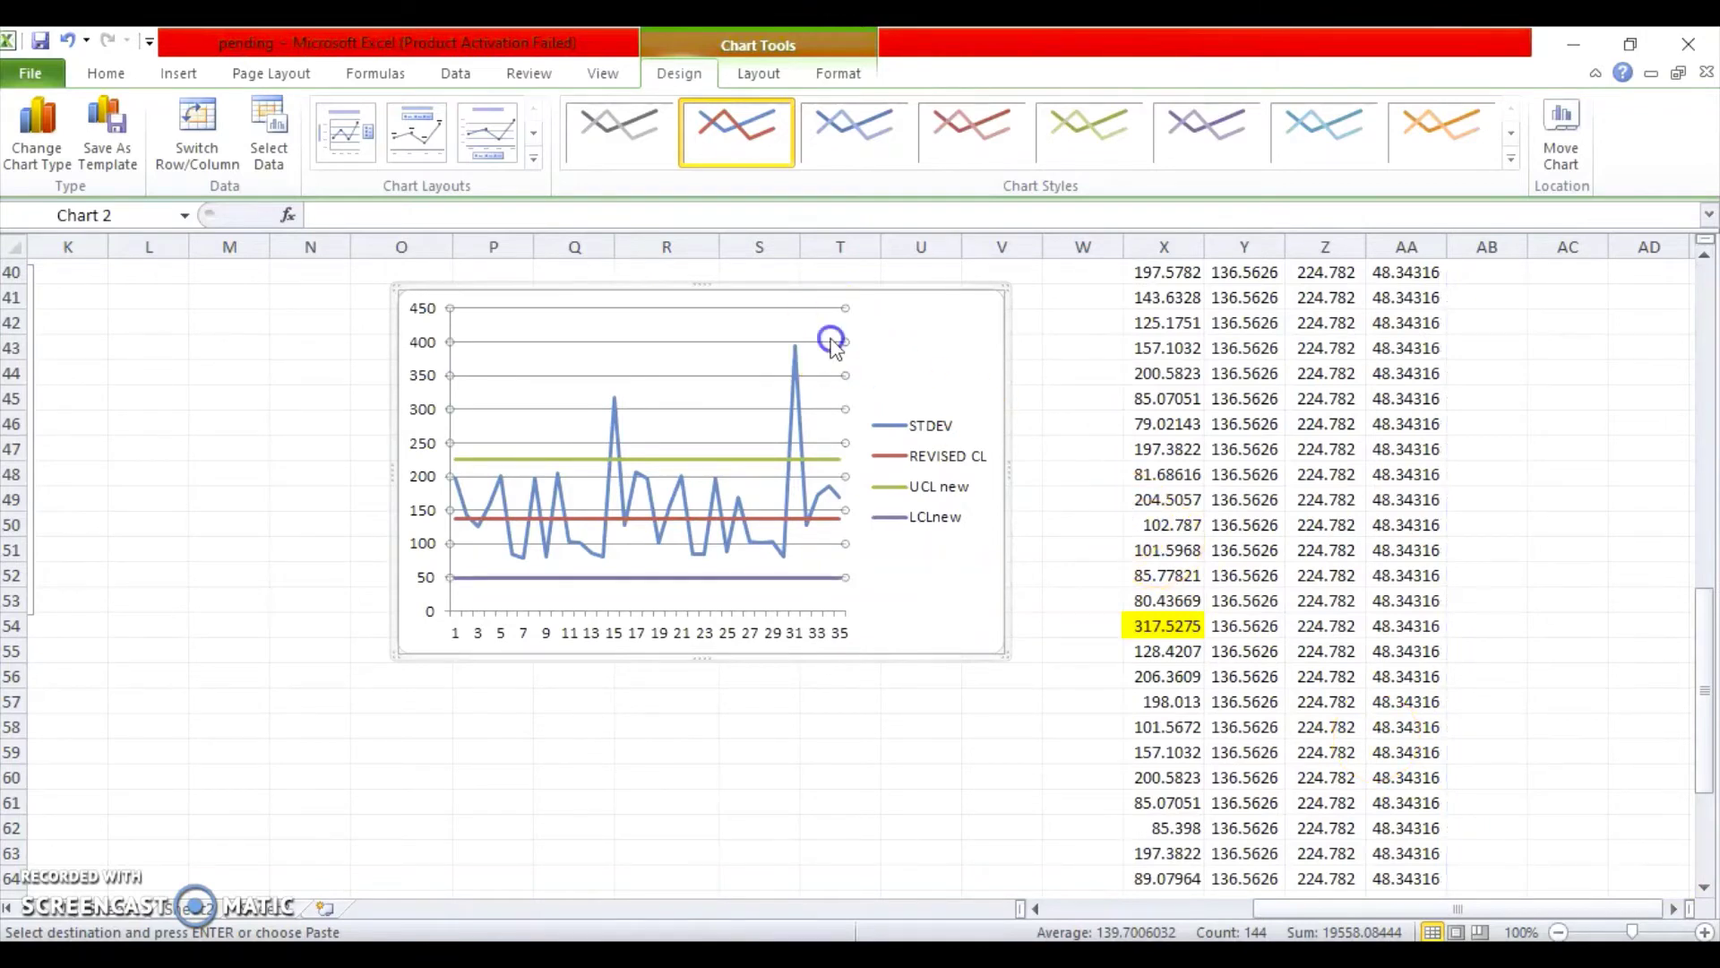
{"action": "left_click", "coordinate": [861, 354]}
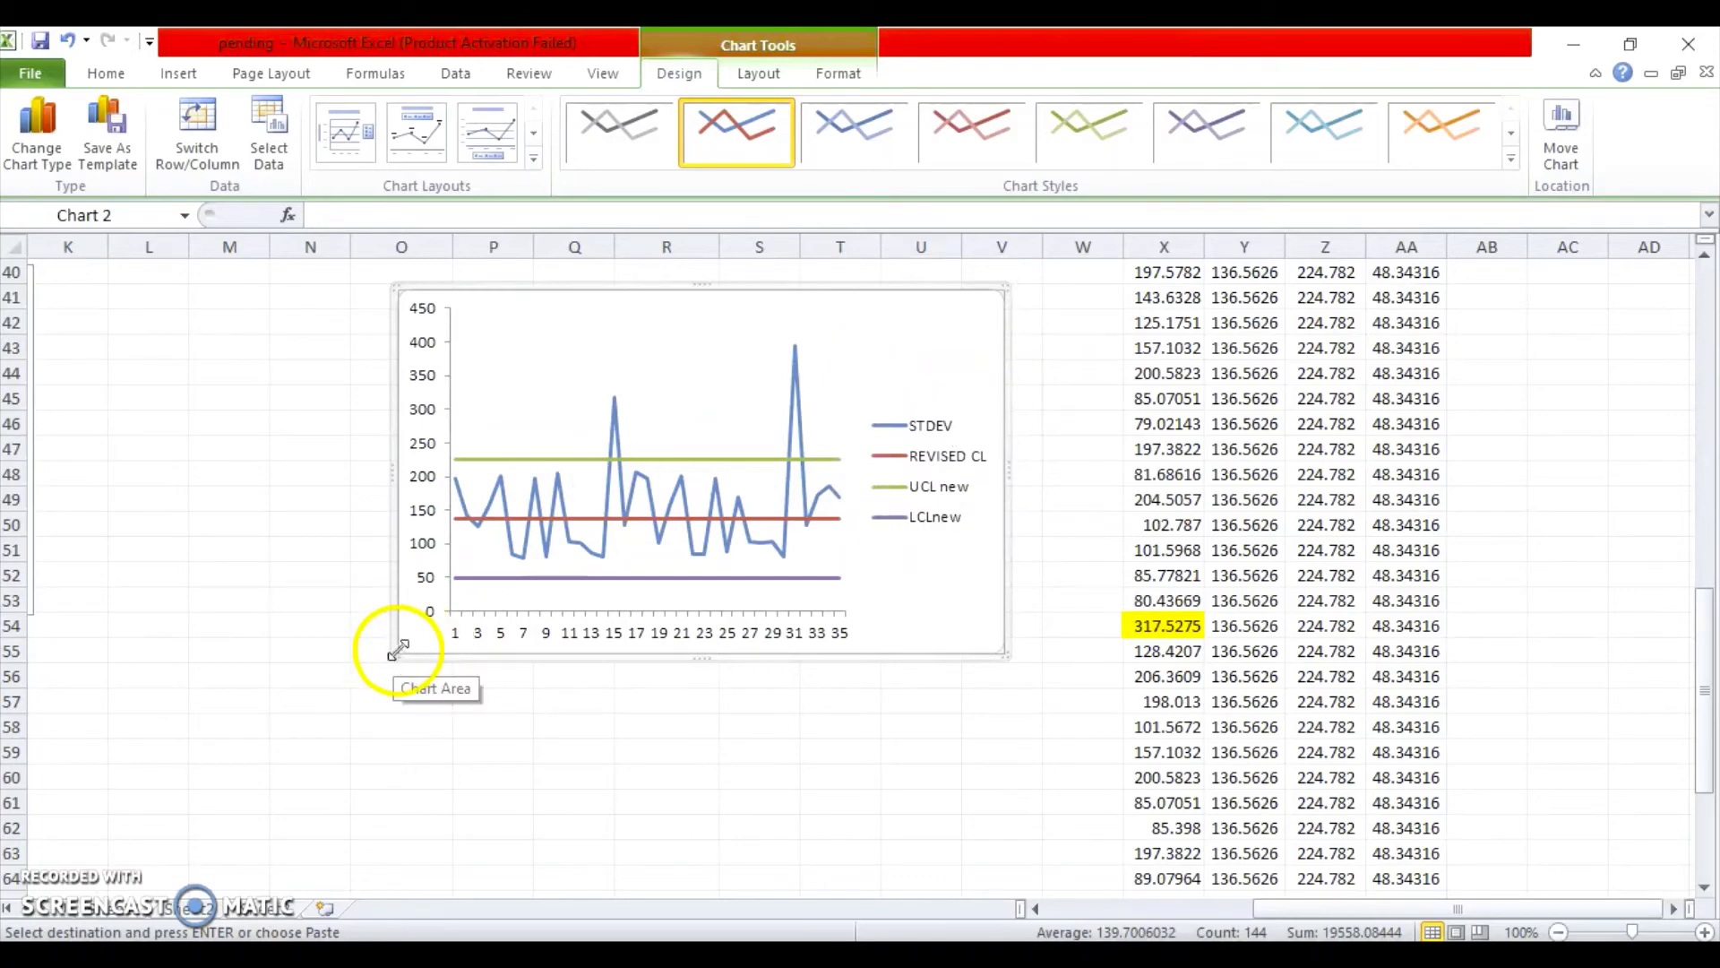
{"action": "left_click_drag", "start_coordinate": [395, 651], "coordinate": [326, 843]}
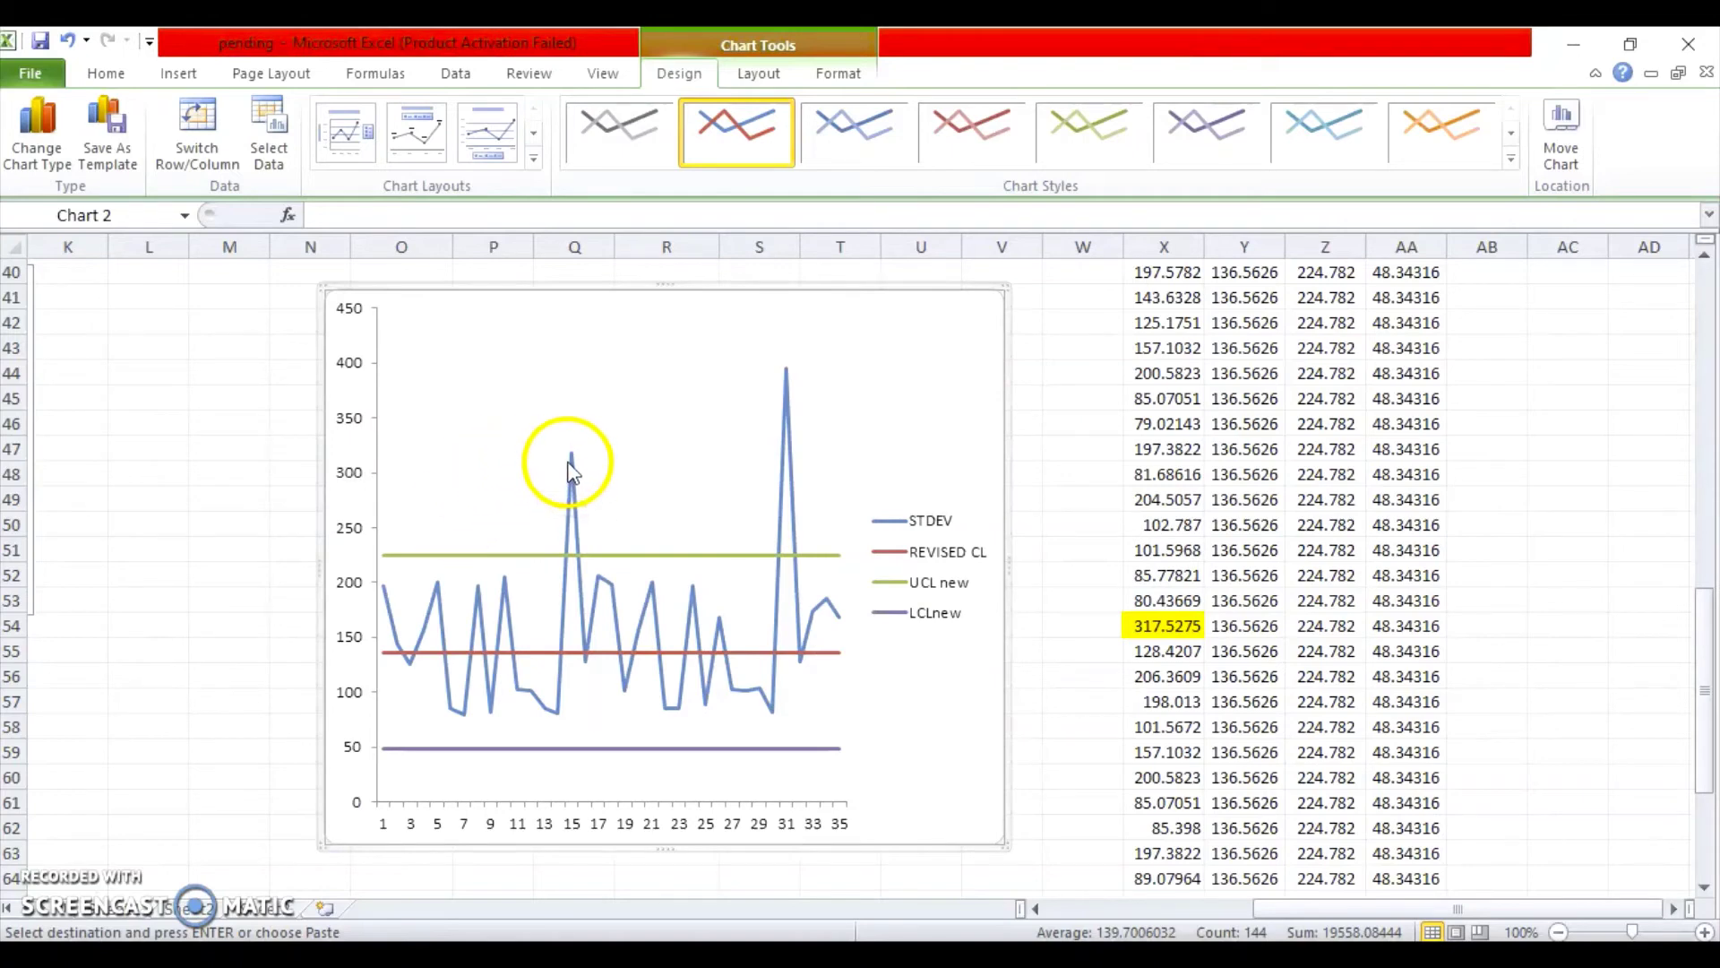
{"action": "mouse_move", "coordinate": [574, 461]}
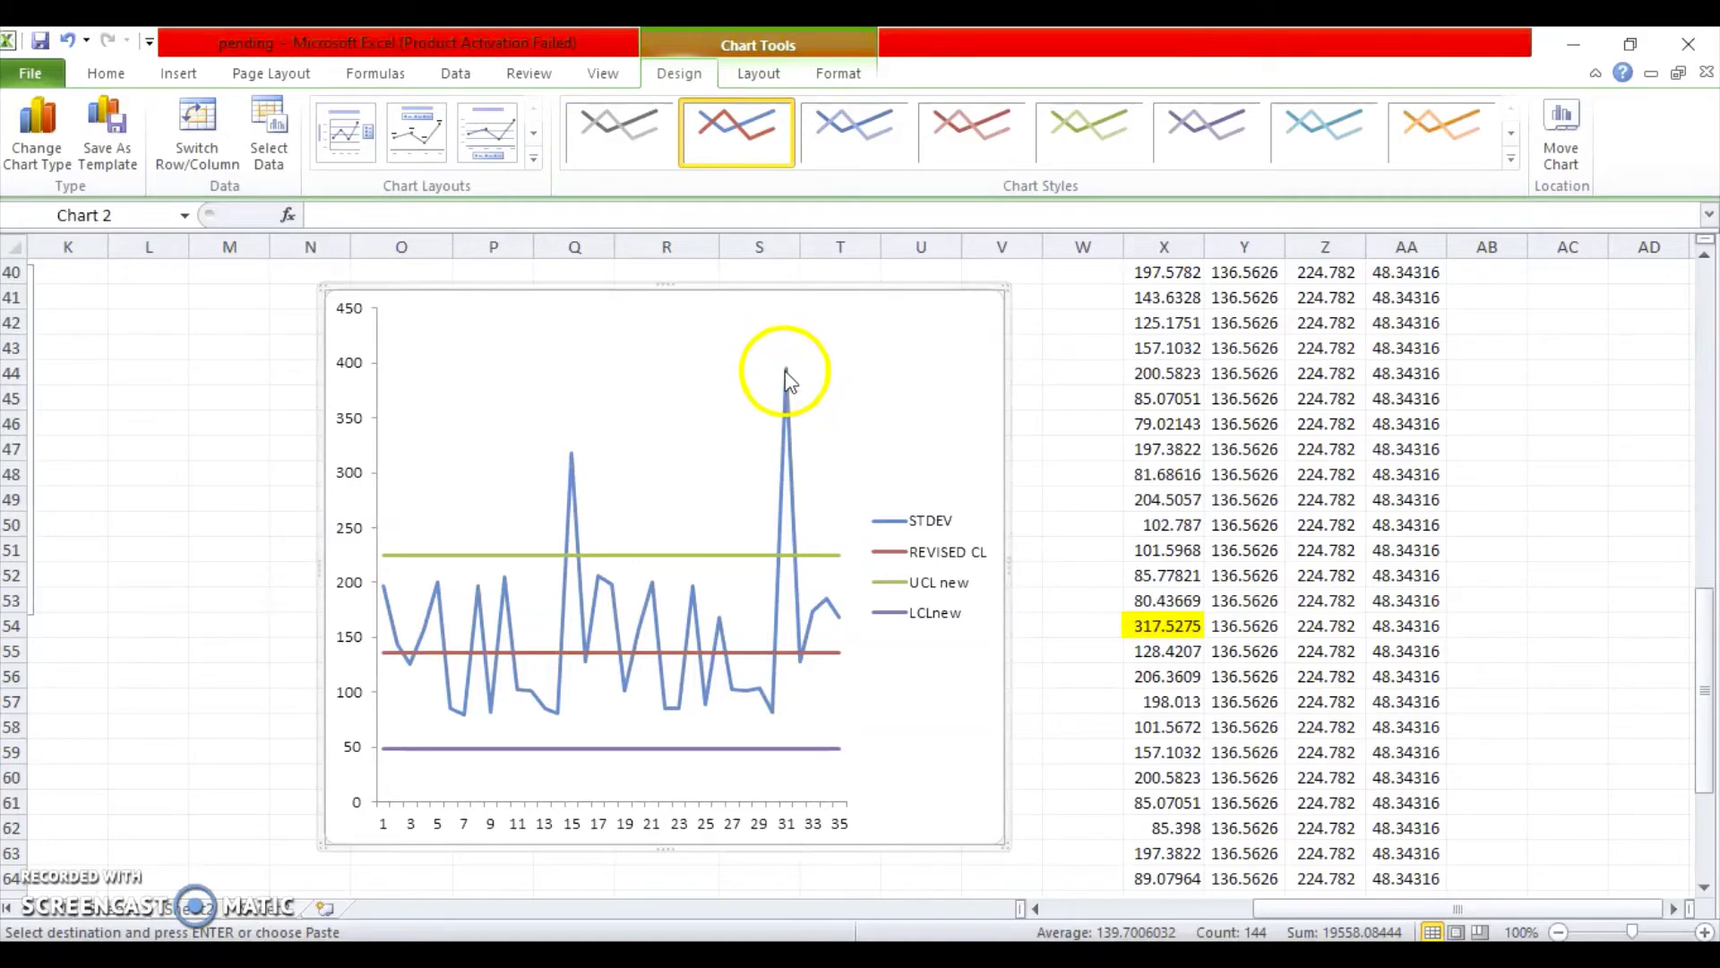
- Delete row 70, which holds the highlighted sample 31 STDEV value in the pasted table
{"action": "left_click", "coordinate": [1705, 256]}
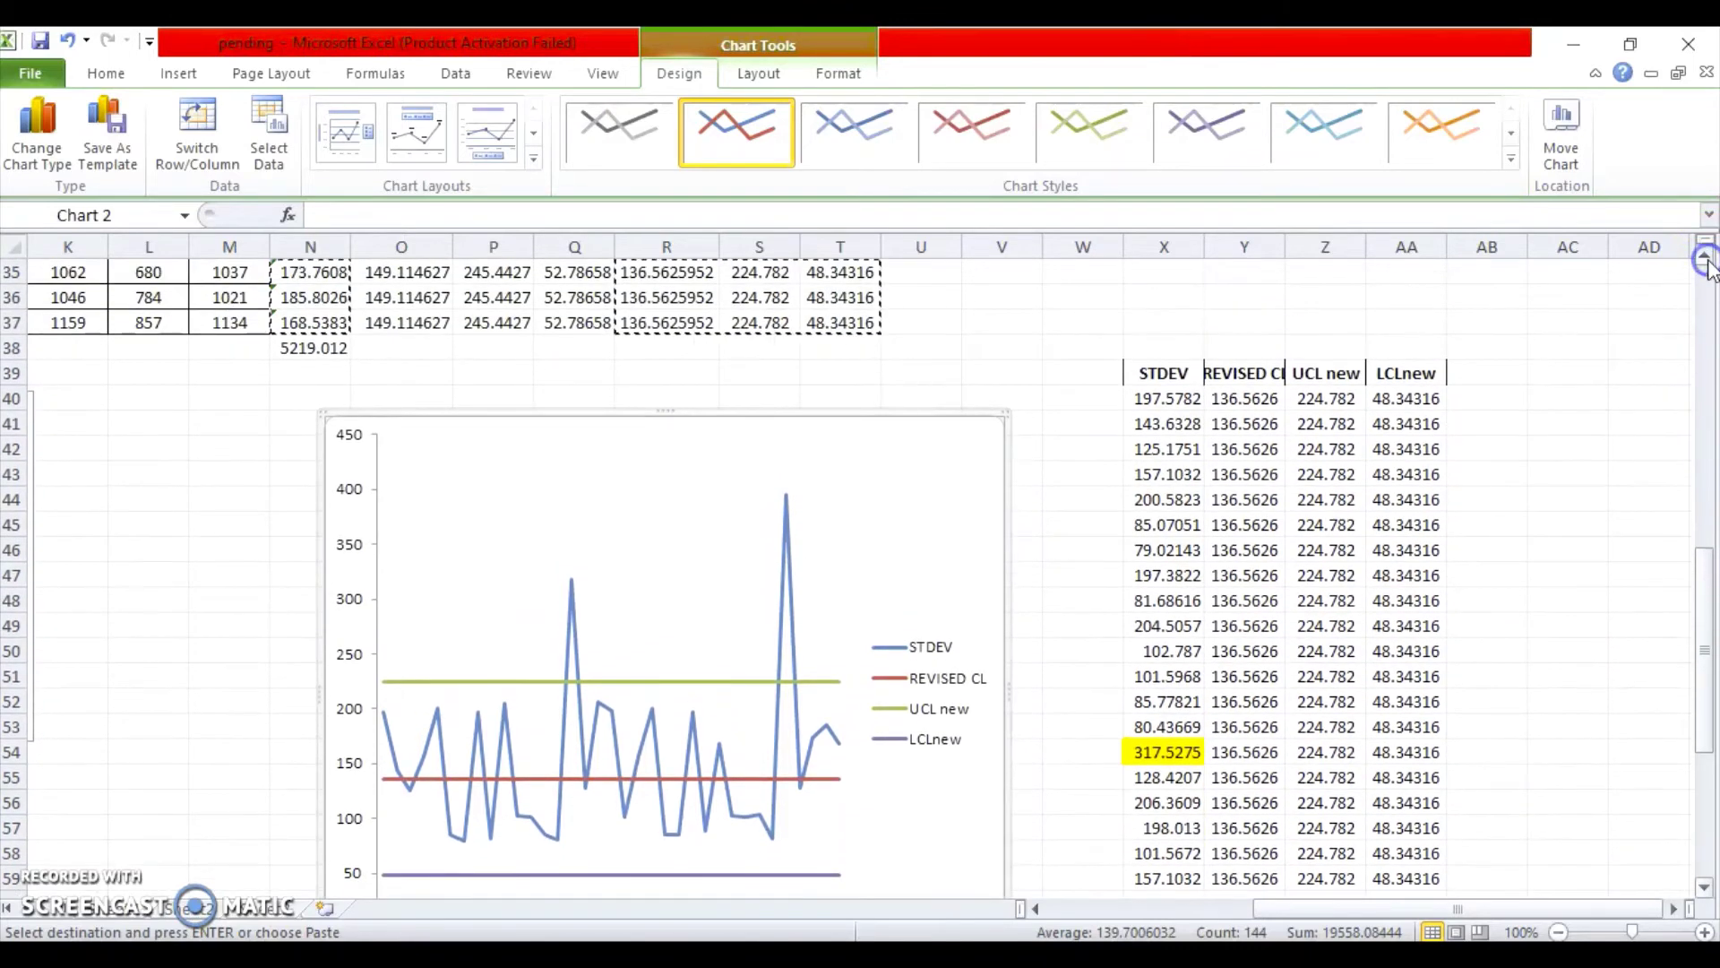
{"action": "left_click", "coordinate": [1705, 886]}
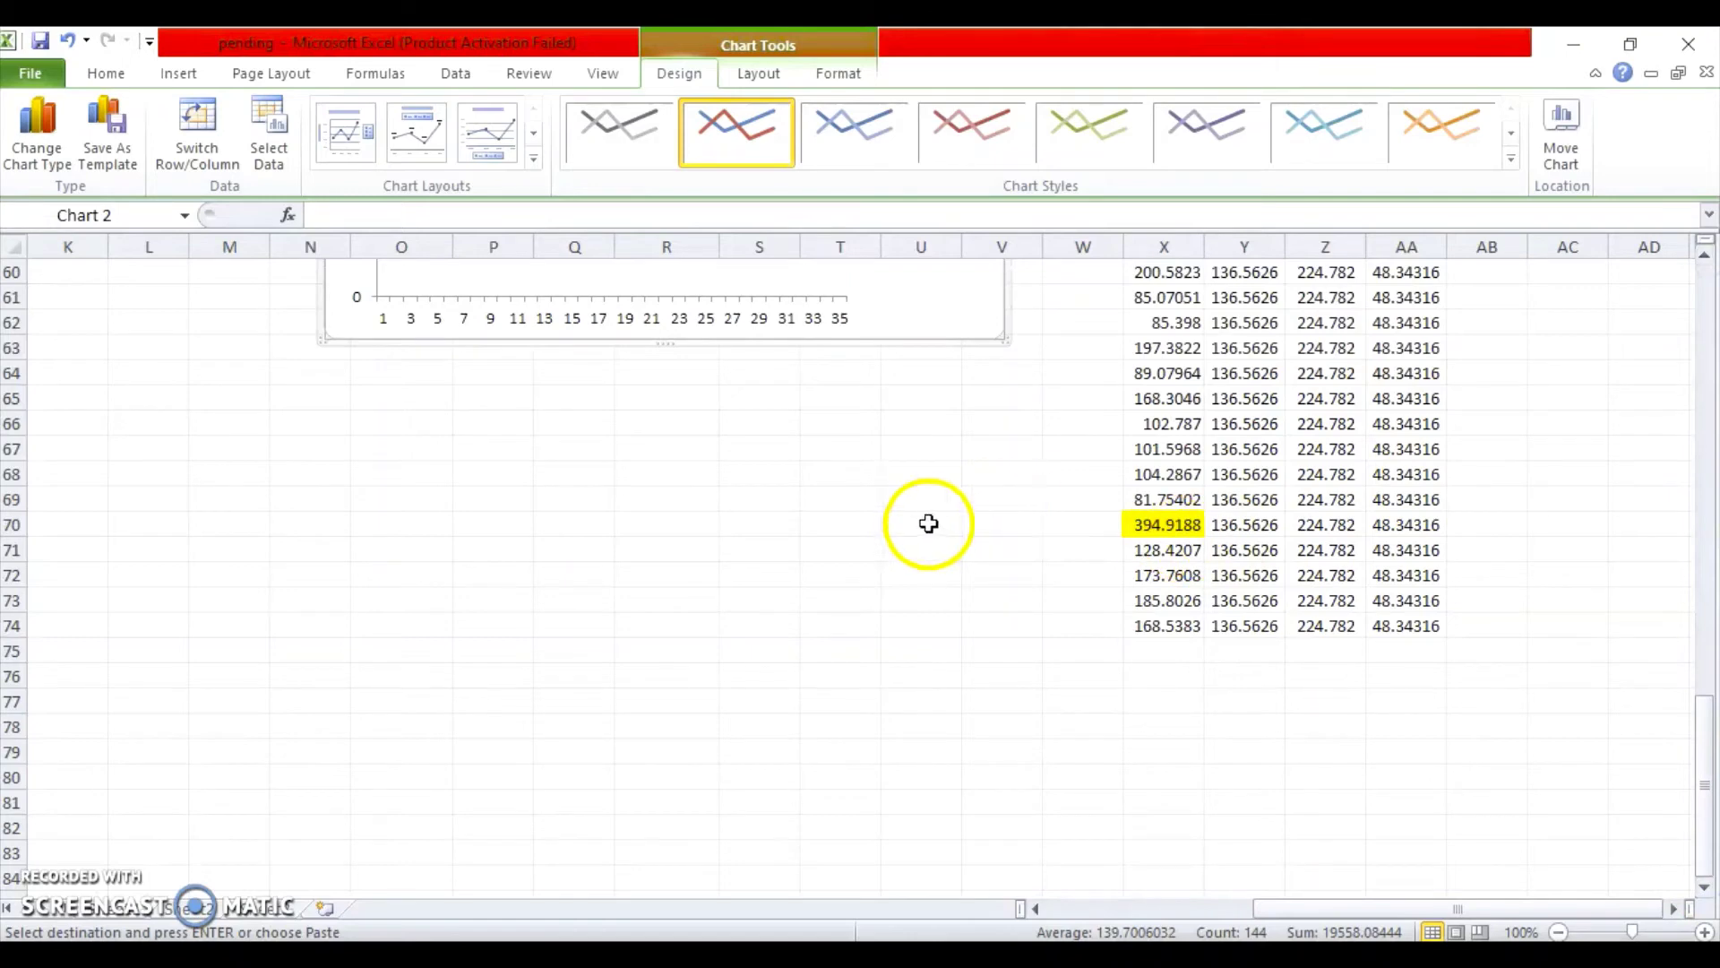
{"action": "left_click", "coordinate": [1169, 525]}
{"action": "key", "text": "Left"}
{"action": "key", "text": "Left"}
{"action": "key", "text": "Left"}
{"action": "key", "text": "Left"}
{"action": "key", "text": "Left"}
{"action": "key", "text": "Left"}
{"action": "key", "text": "Left"}
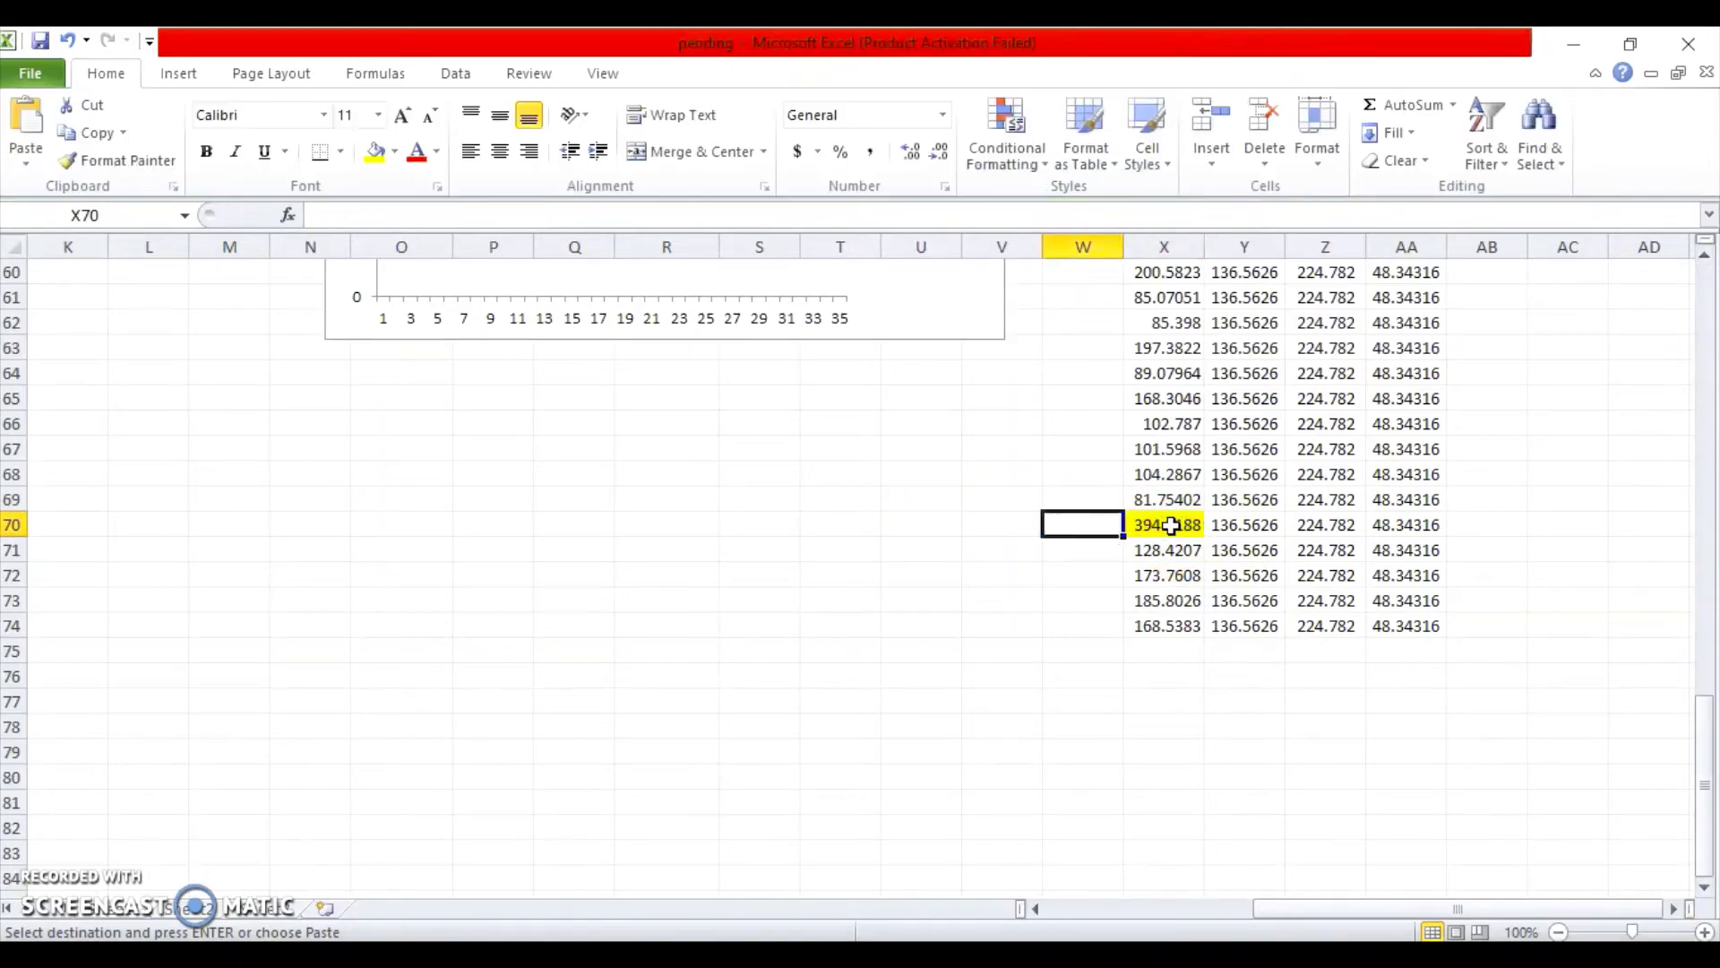
{"action": "key", "text": "Left"}
{"action": "key", "text": "Left"}
{"action": "key", "text": "Left"}
{"action": "key", "text": "Left"}
{"action": "key", "text": "Left"}
{"action": "key", "text": "Left"}
{"action": "key", "text": "Left"}
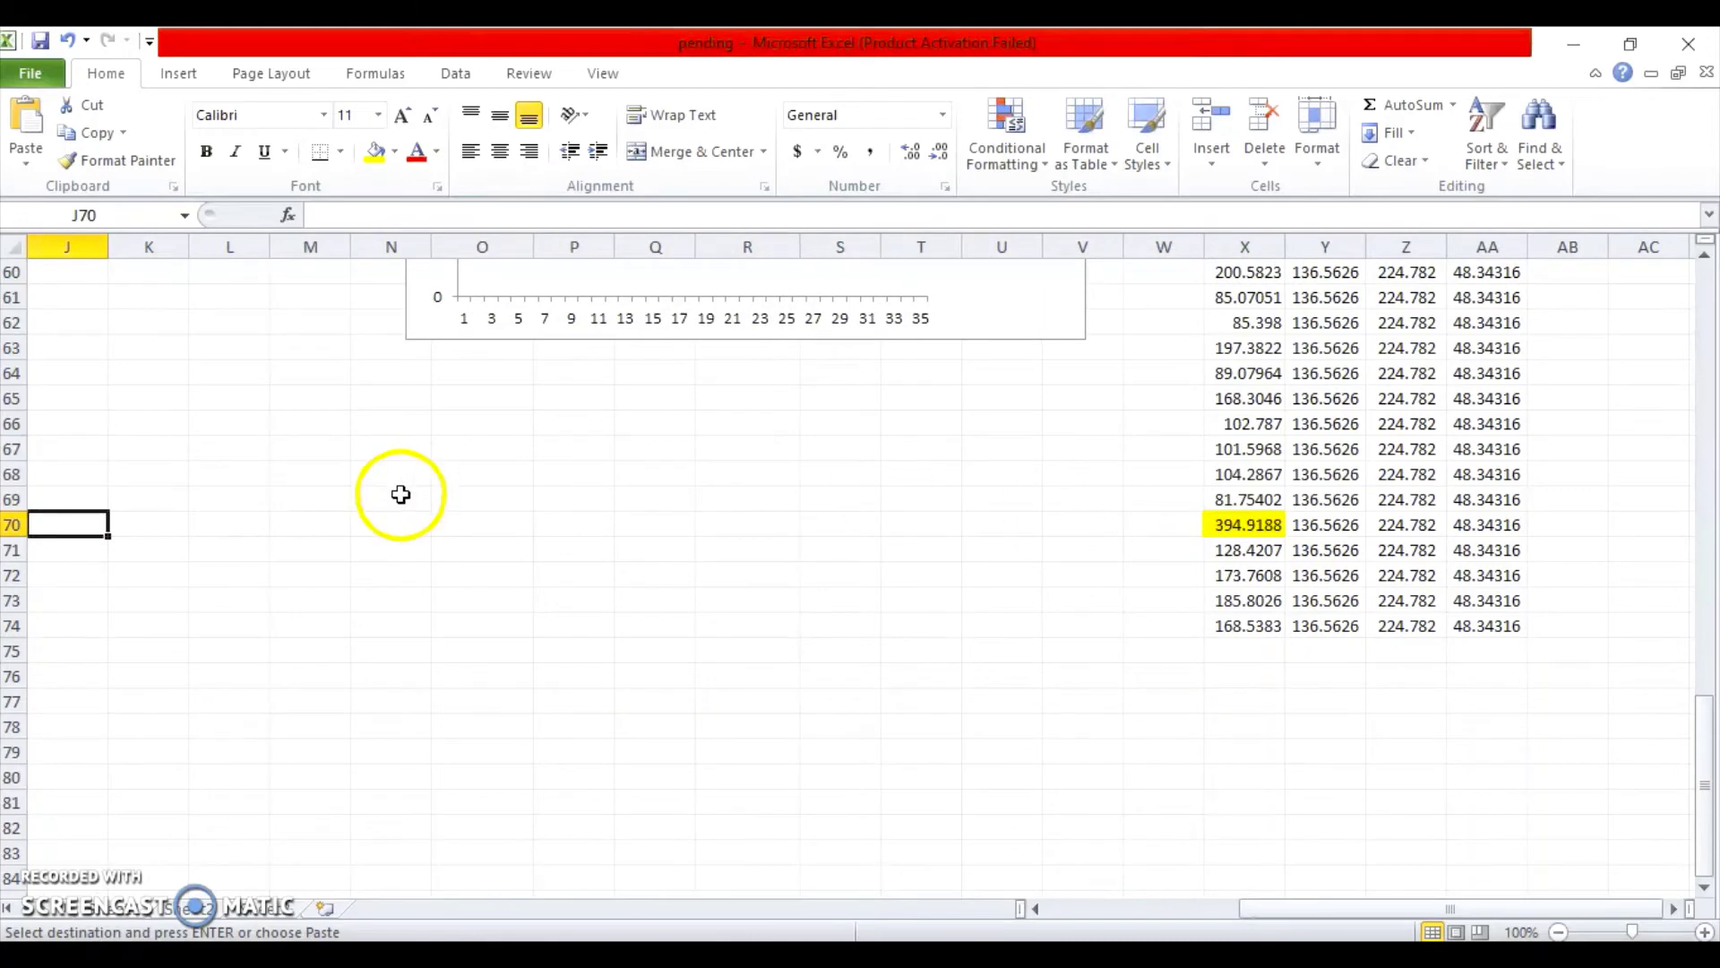
{"action": "left_click", "coordinate": [16, 524]}
{"action": "right_click", "coordinate": [15, 524]}
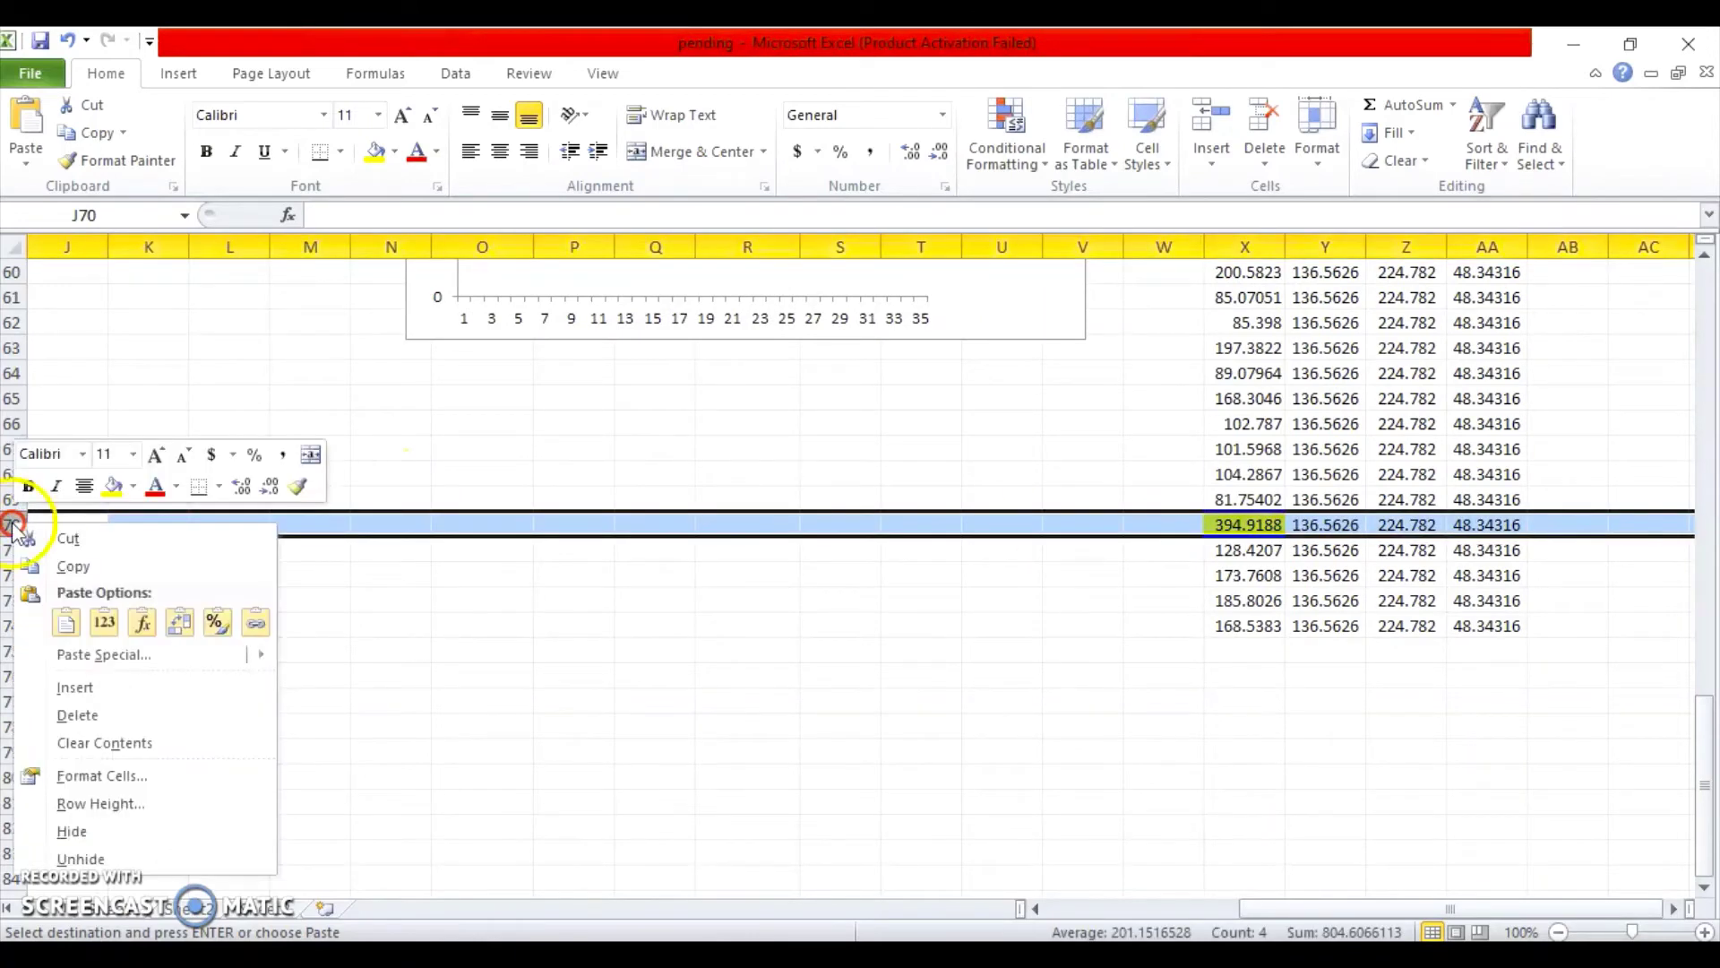
{"action": "left_click", "coordinate": [77, 714]}
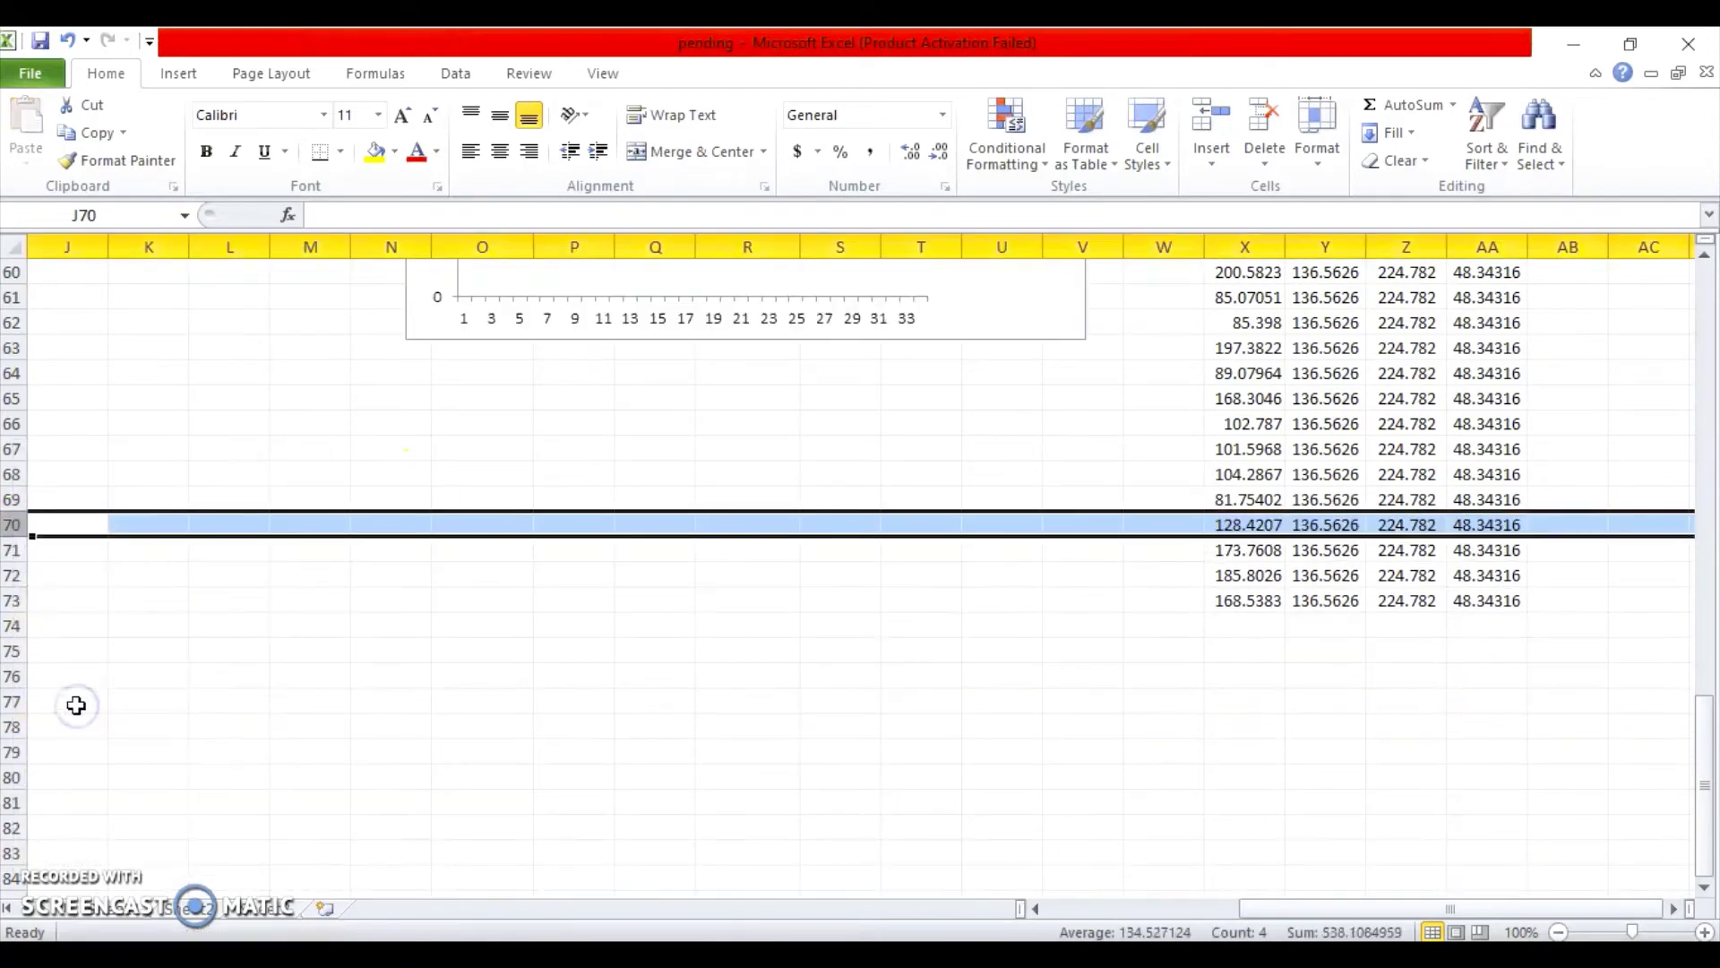
- Delete row 54, which holds the highlighted sample 15 STDEV value in the pasted table
{"action": "left_click", "coordinate": [1707, 349]}
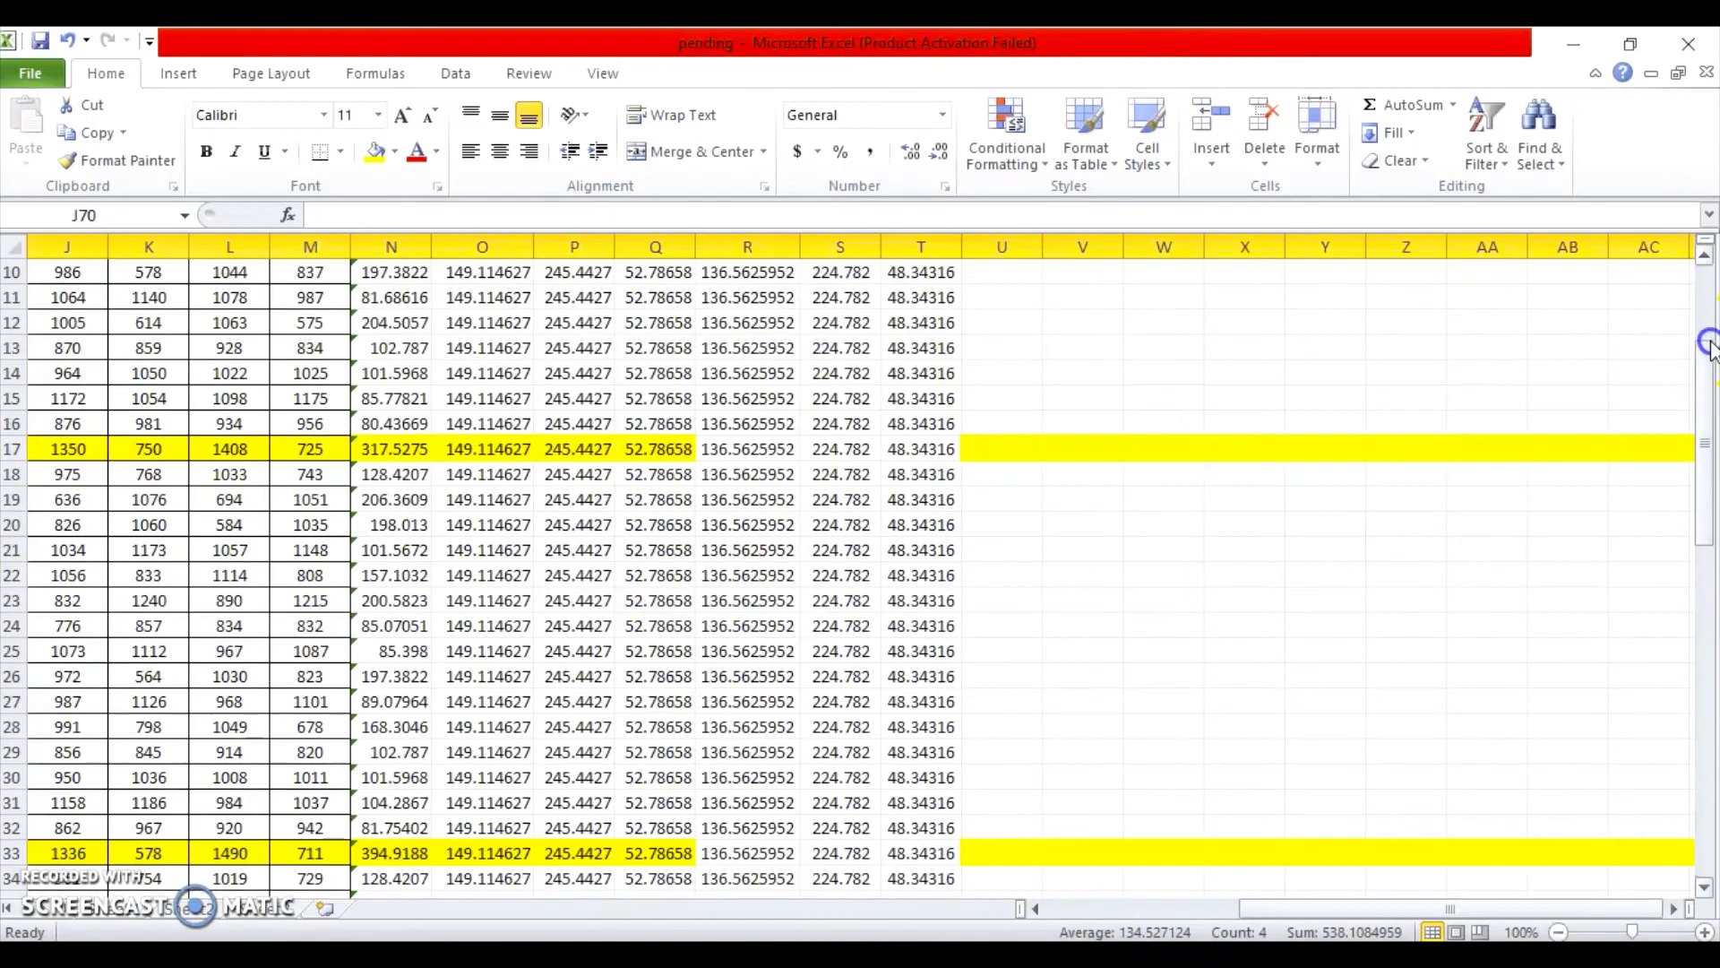
{"action": "left_click", "coordinate": [1704, 887]}
{"action": "left_click", "coordinate": [1708, 890]}
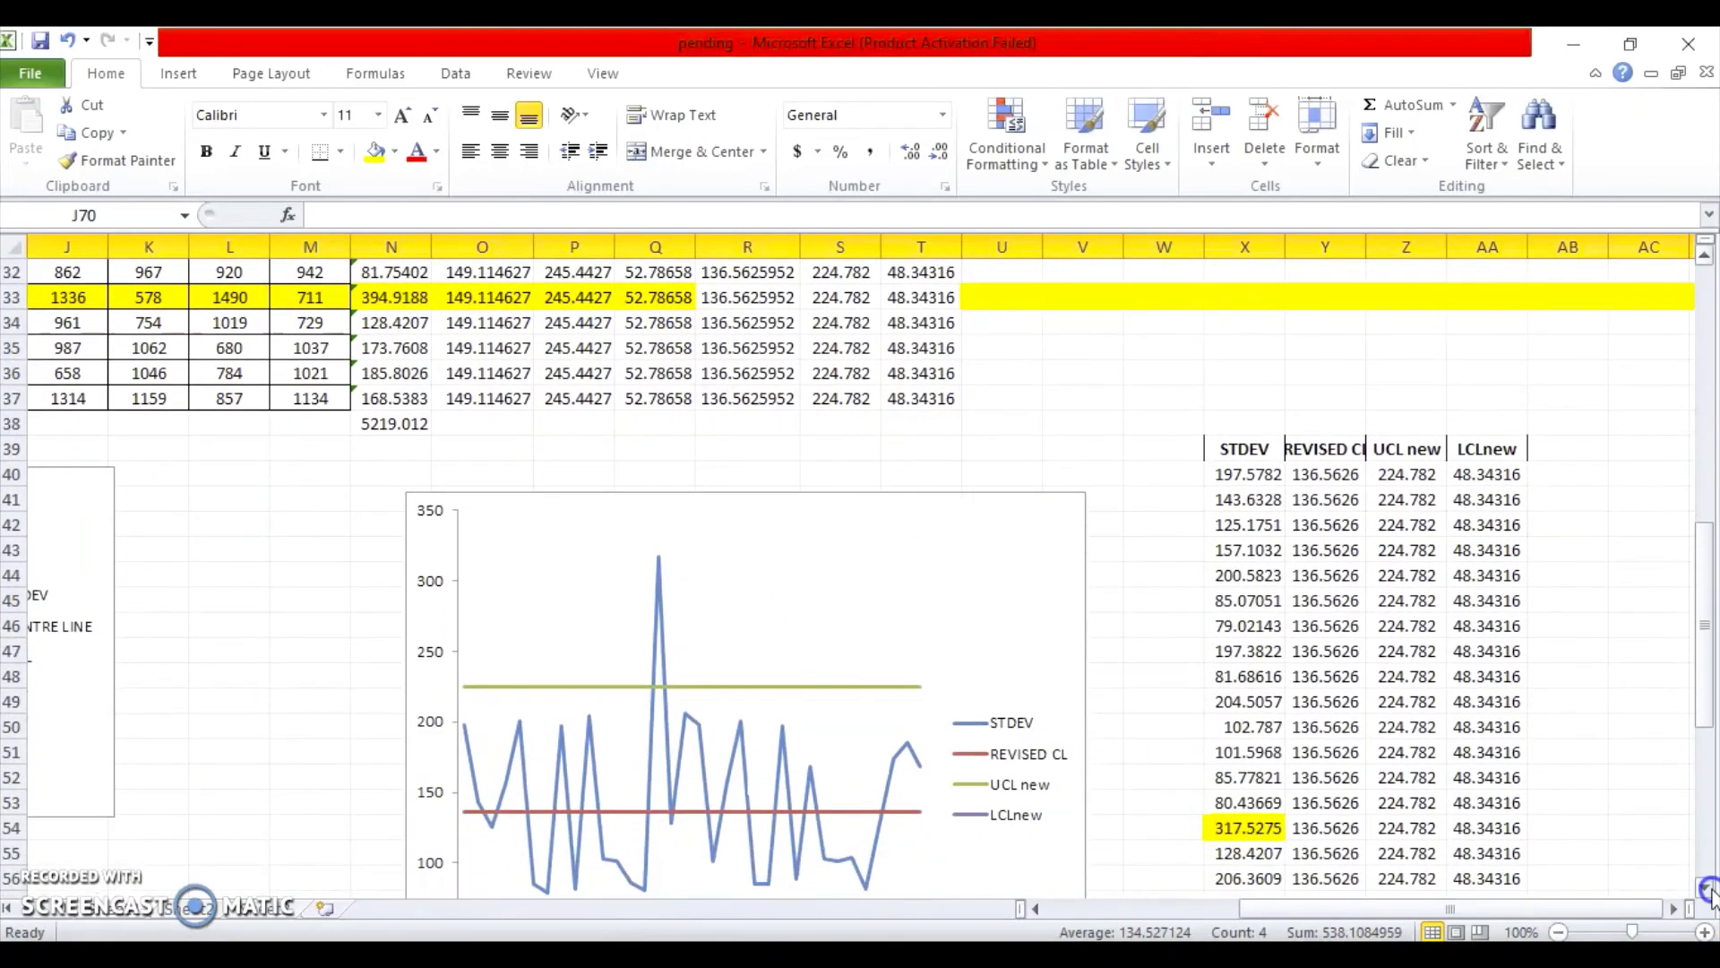
{"action": "left_click", "coordinate": [1240, 829]}
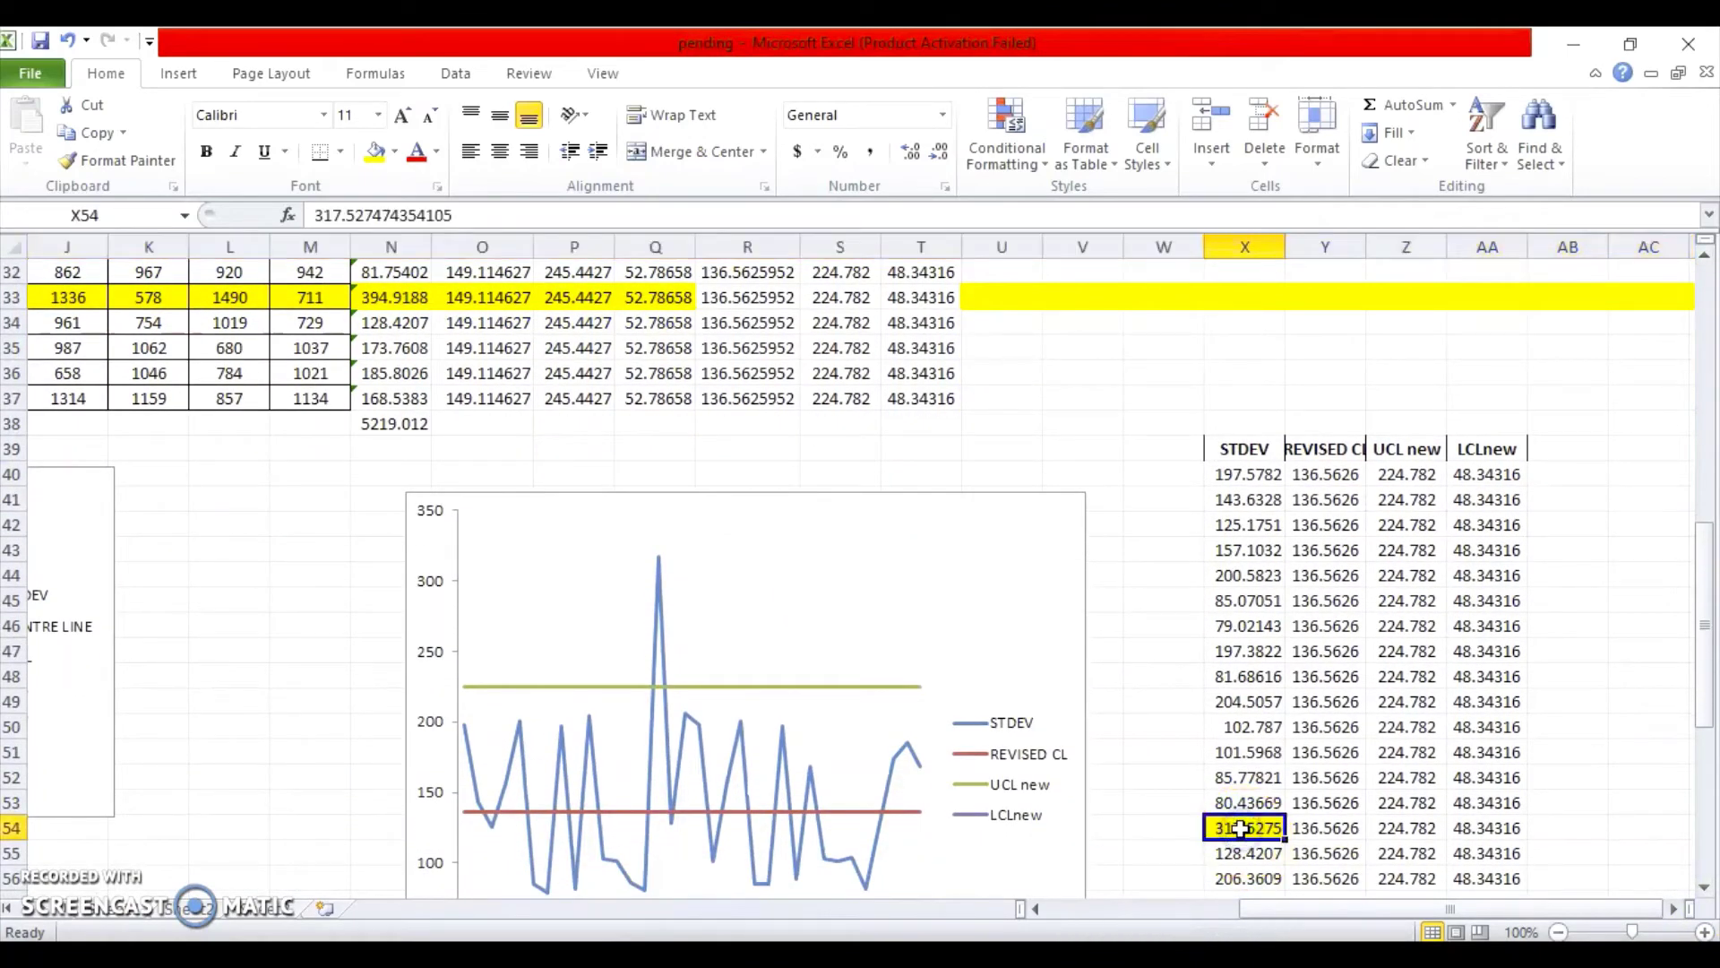
{"action": "key", "text": "Left"}
{"action": "key", "text": "Left"}
{"action": "key", "text": "Left"}
{"action": "key", "text": "Left"}
{"action": "key", "text": "Left"}
{"action": "key", "text": "Left"}
{"action": "key", "text": "Left"}
{"action": "key", "text": "Left"}
{"action": "key", "text": "Left"}
{"action": "key", "text": "Left"}
{"action": "key", "text": "Left"}
{"action": "key", "text": "Left"}
{"action": "key", "text": "Left"}
{"action": "key", "text": "Left"}
{"action": "key", "text": "Left"}
{"action": "key", "text": "Left"}
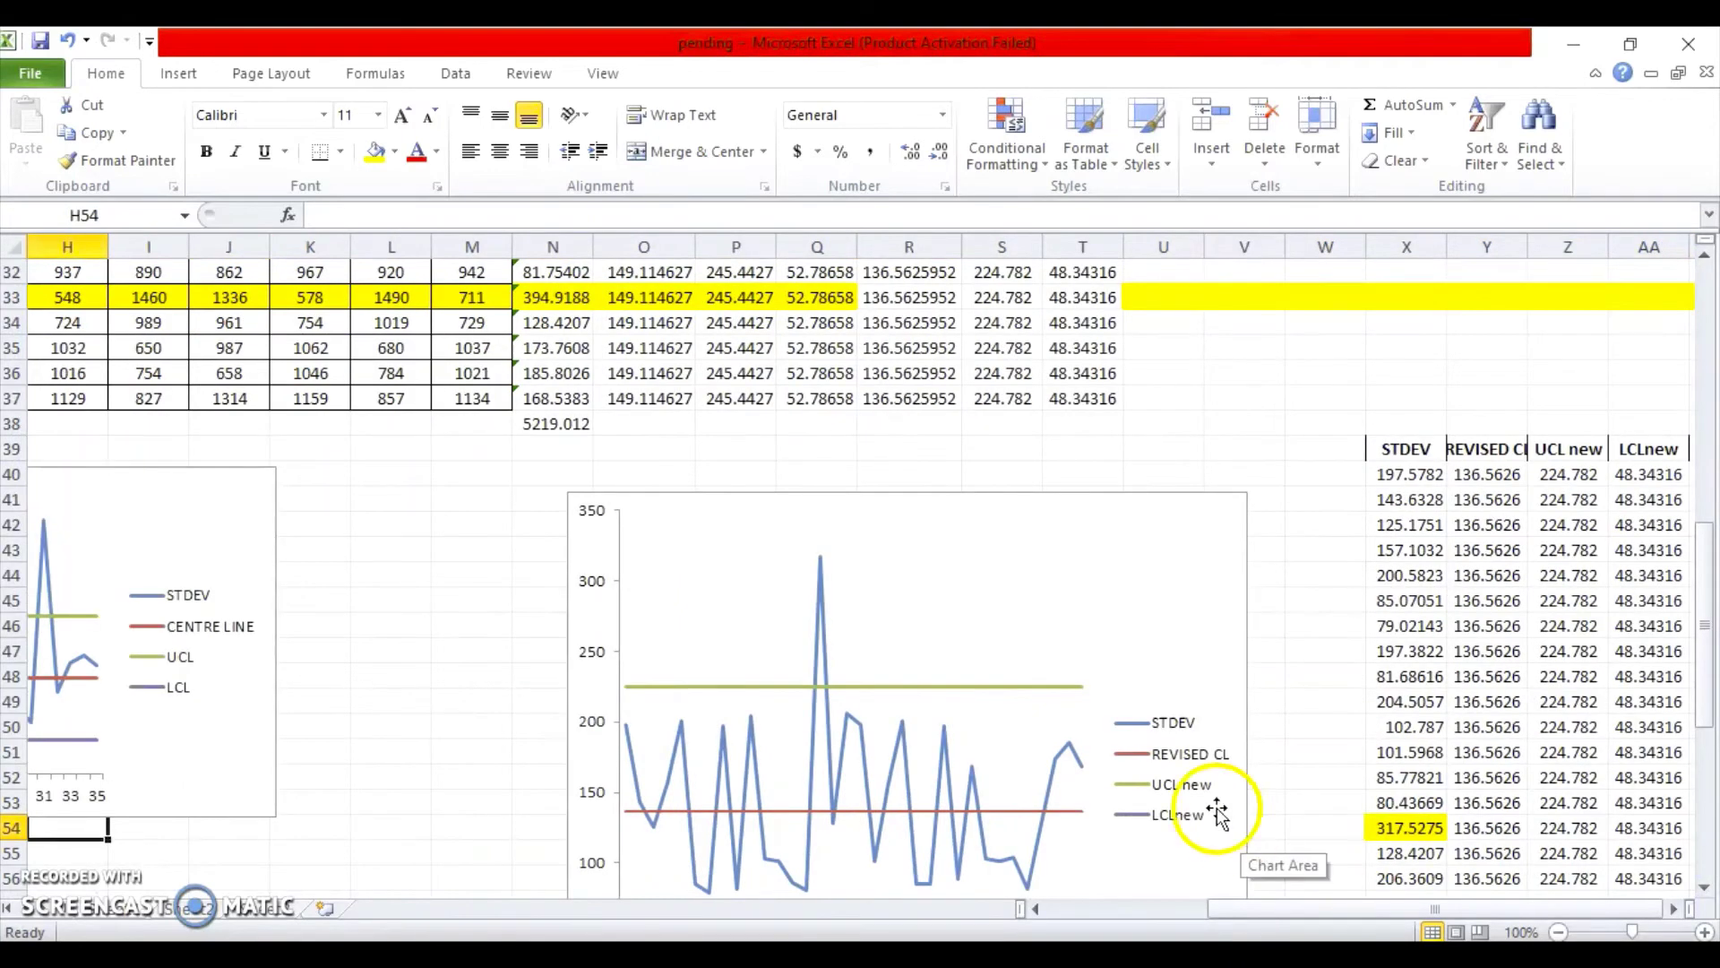
{"action": "left_click", "coordinate": [16, 830]}
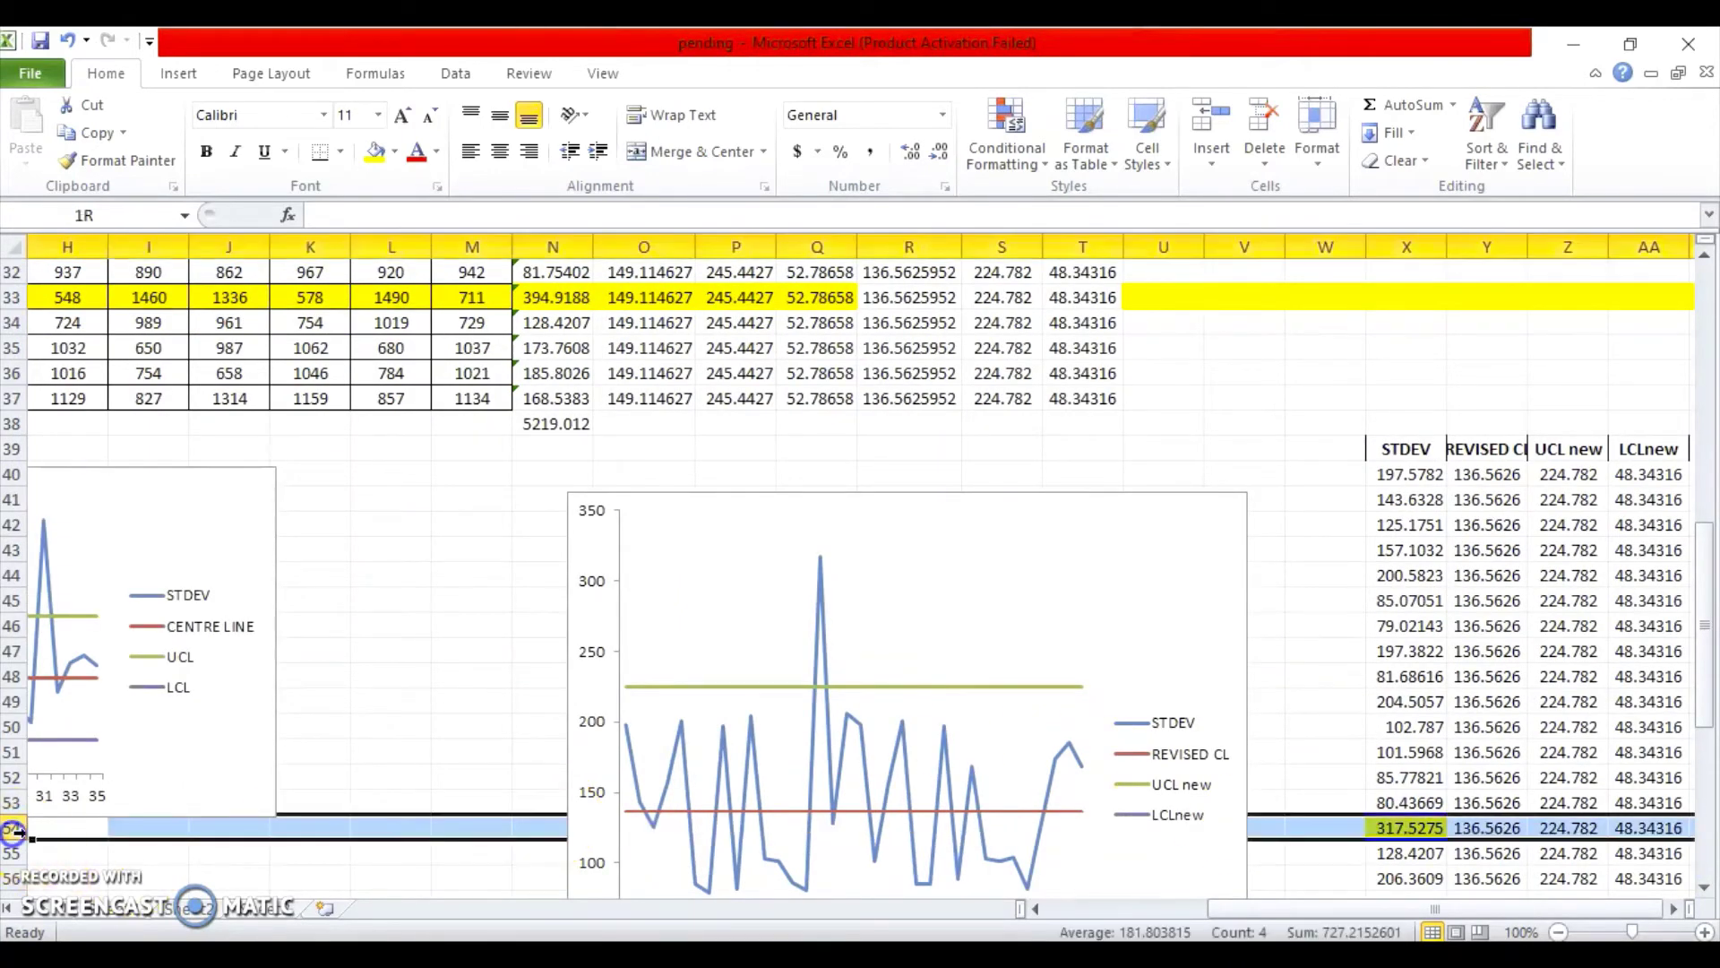
{"action": "right_click", "coordinate": [16, 830]}
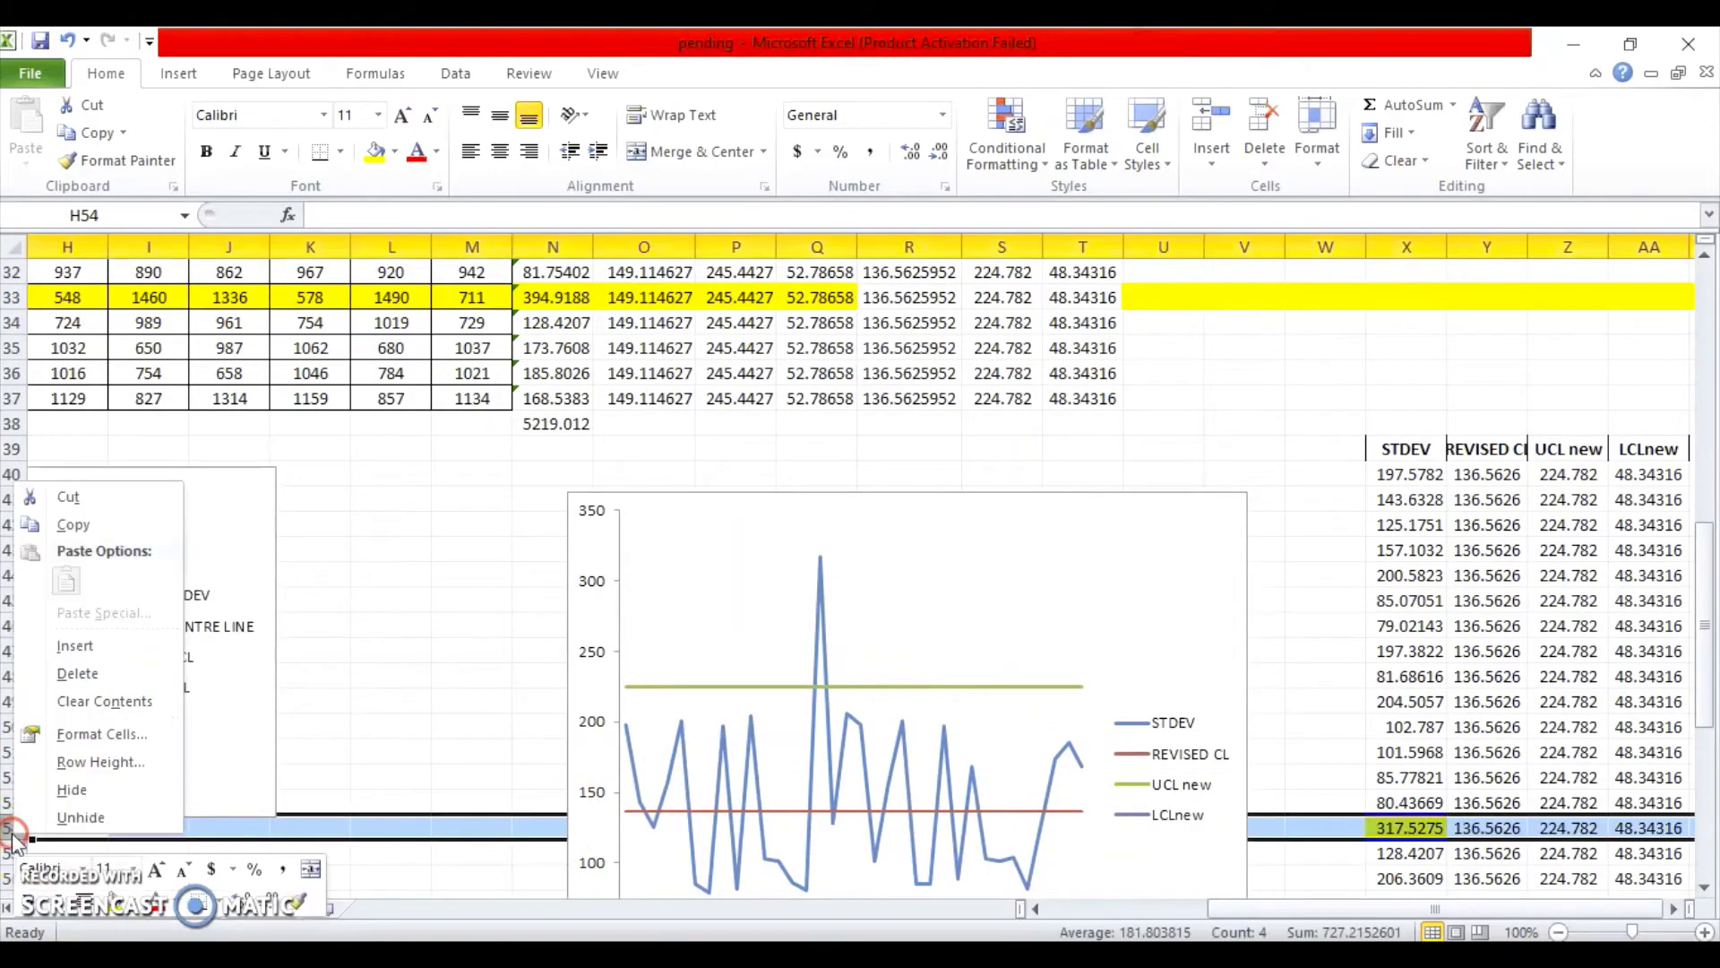
{"action": "left_click", "coordinate": [40, 673]}
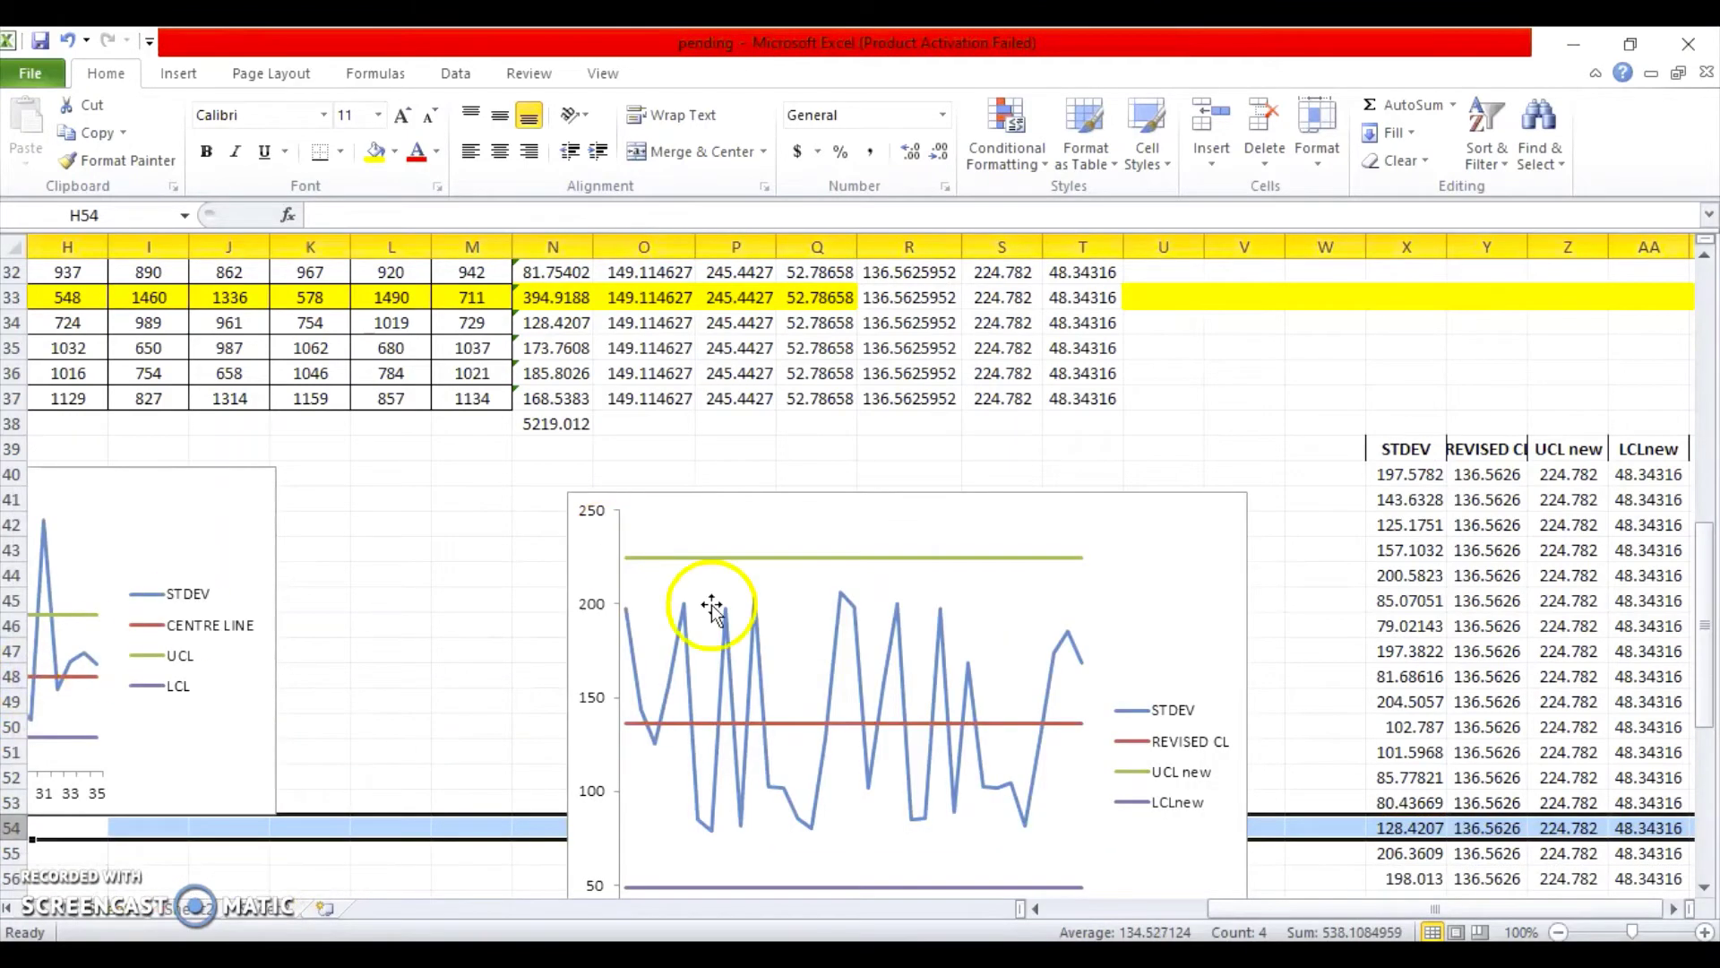
- Shrink the revised chart and move it just below the data, with its upper edge at about row 39
{"action": "left_click", "coordinate": [1319, 578]}
{"action": "left_click_drag", "start_coordinate": [1151, 551], "coordinate": [1054, 512]}
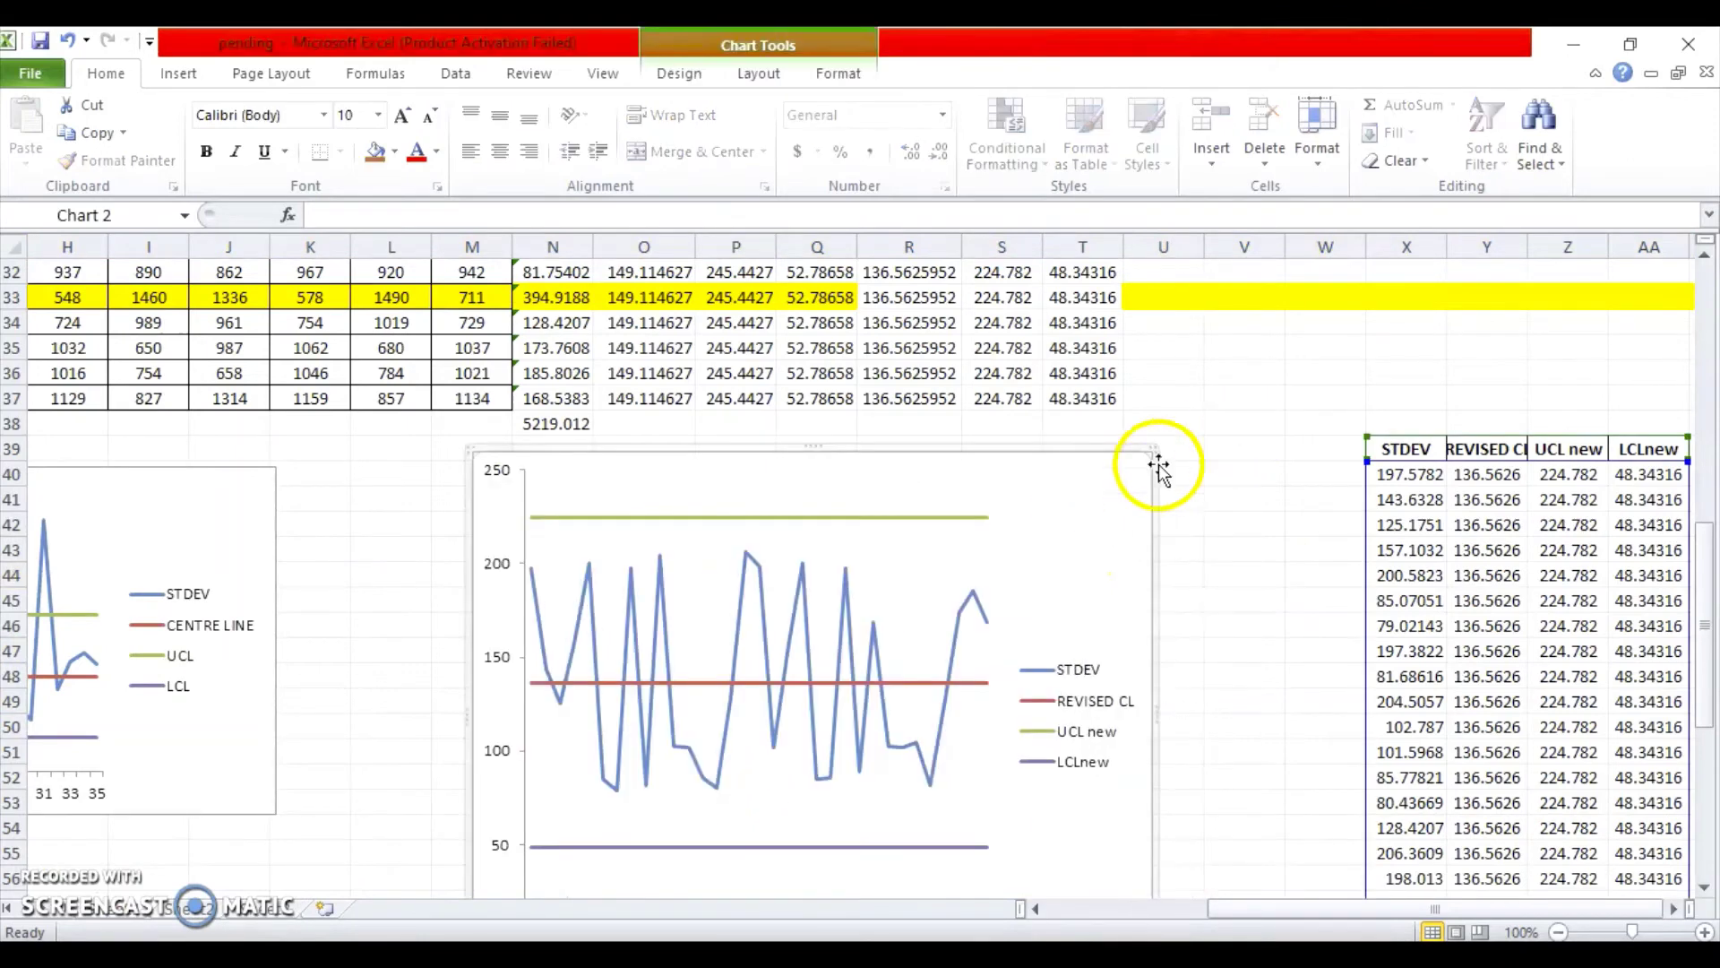
{"action": "left_click_drag", "start_coordinate": [1153, 452], "coordinate": [1031, 513]}
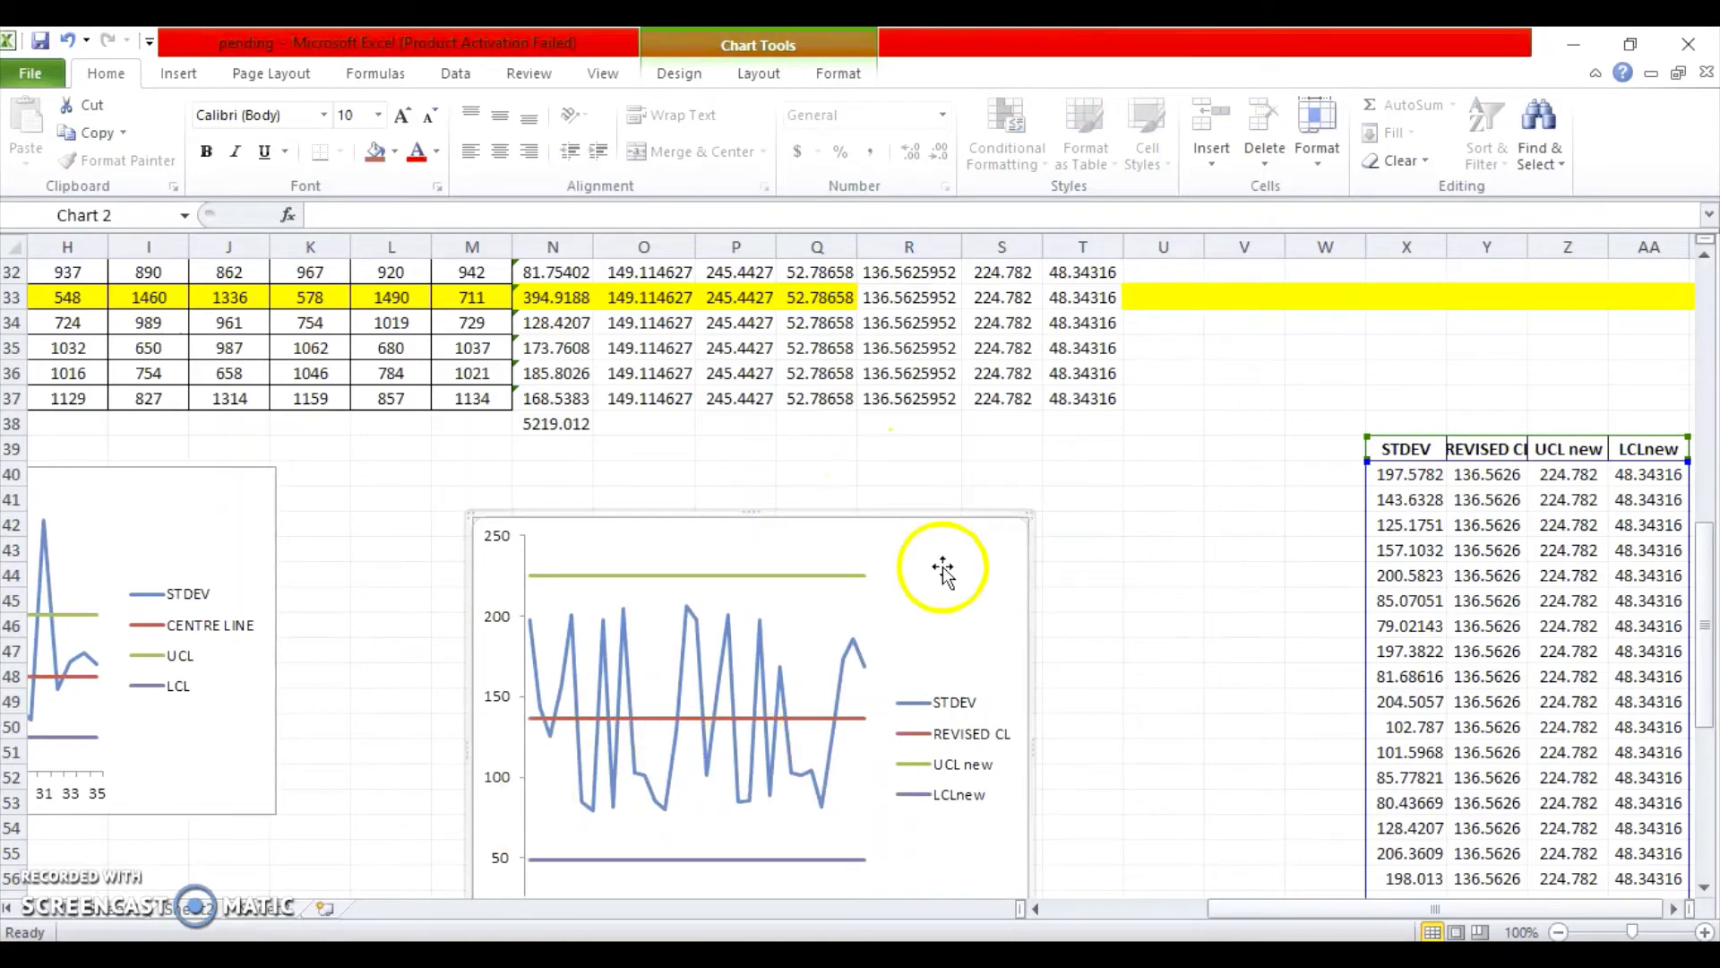
{"action": "left_click_drag", "start_coordinate": [944, 568], "coordinate": [958, 497]}
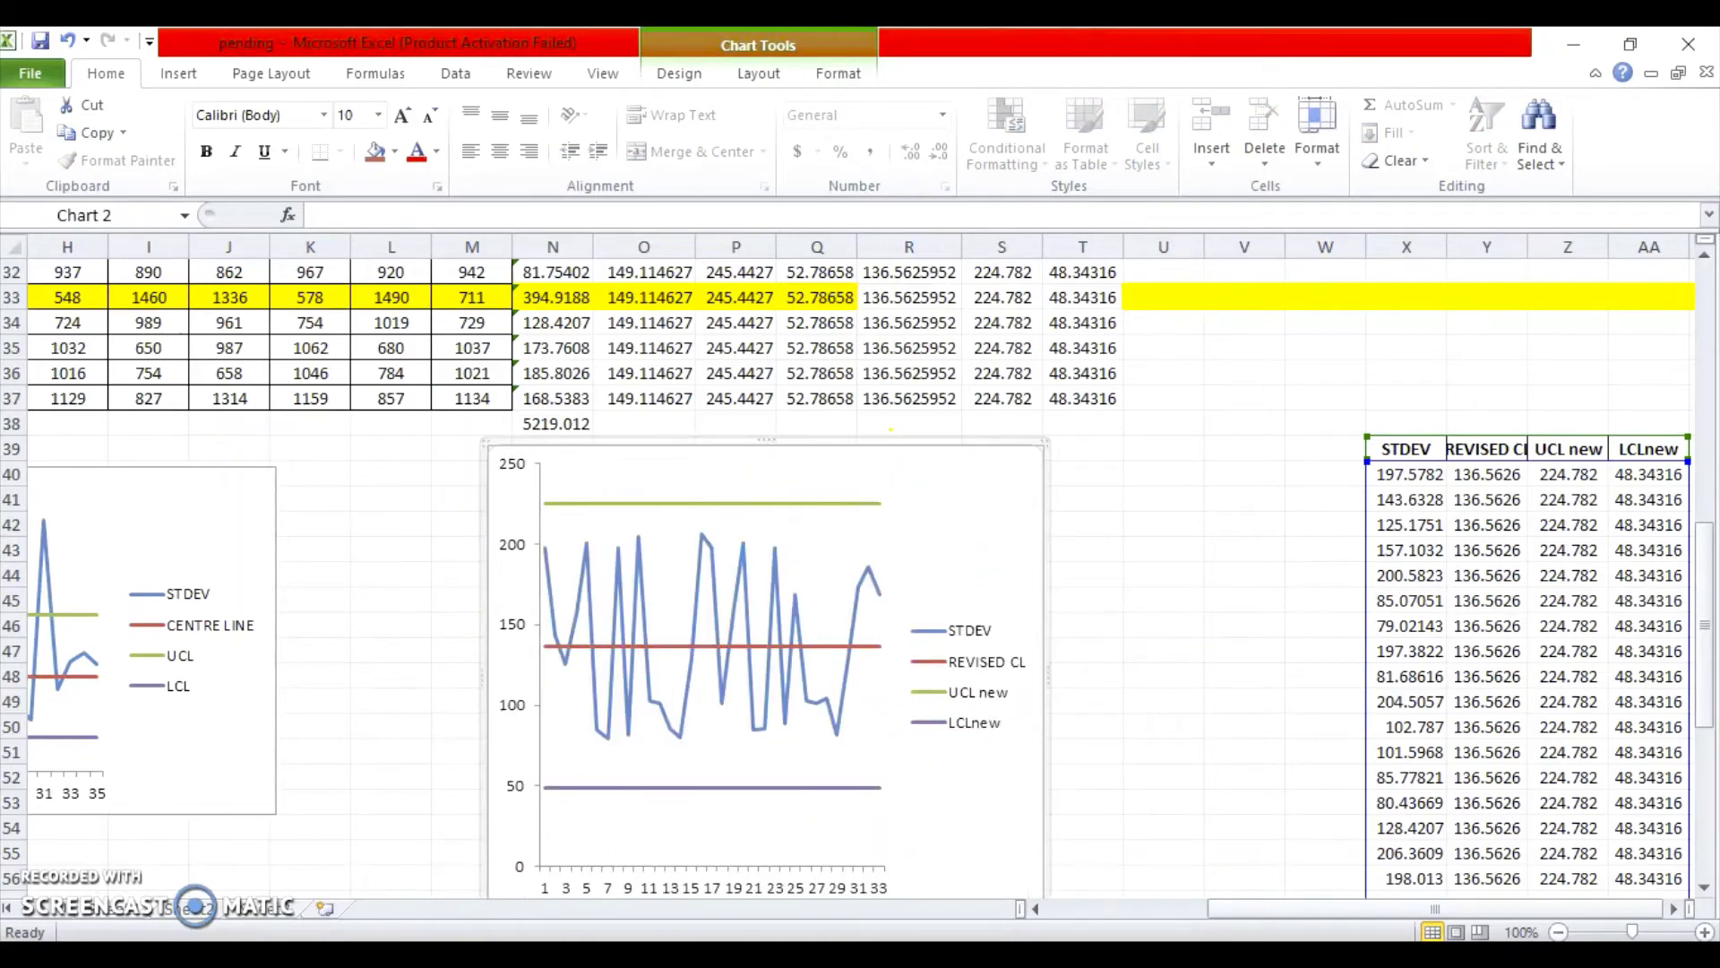
- Shift the revised chart slightly and widen it toward the original chart so it spans about columns L to T
{"action": "left_click", "coordinate": [1076, 909]}
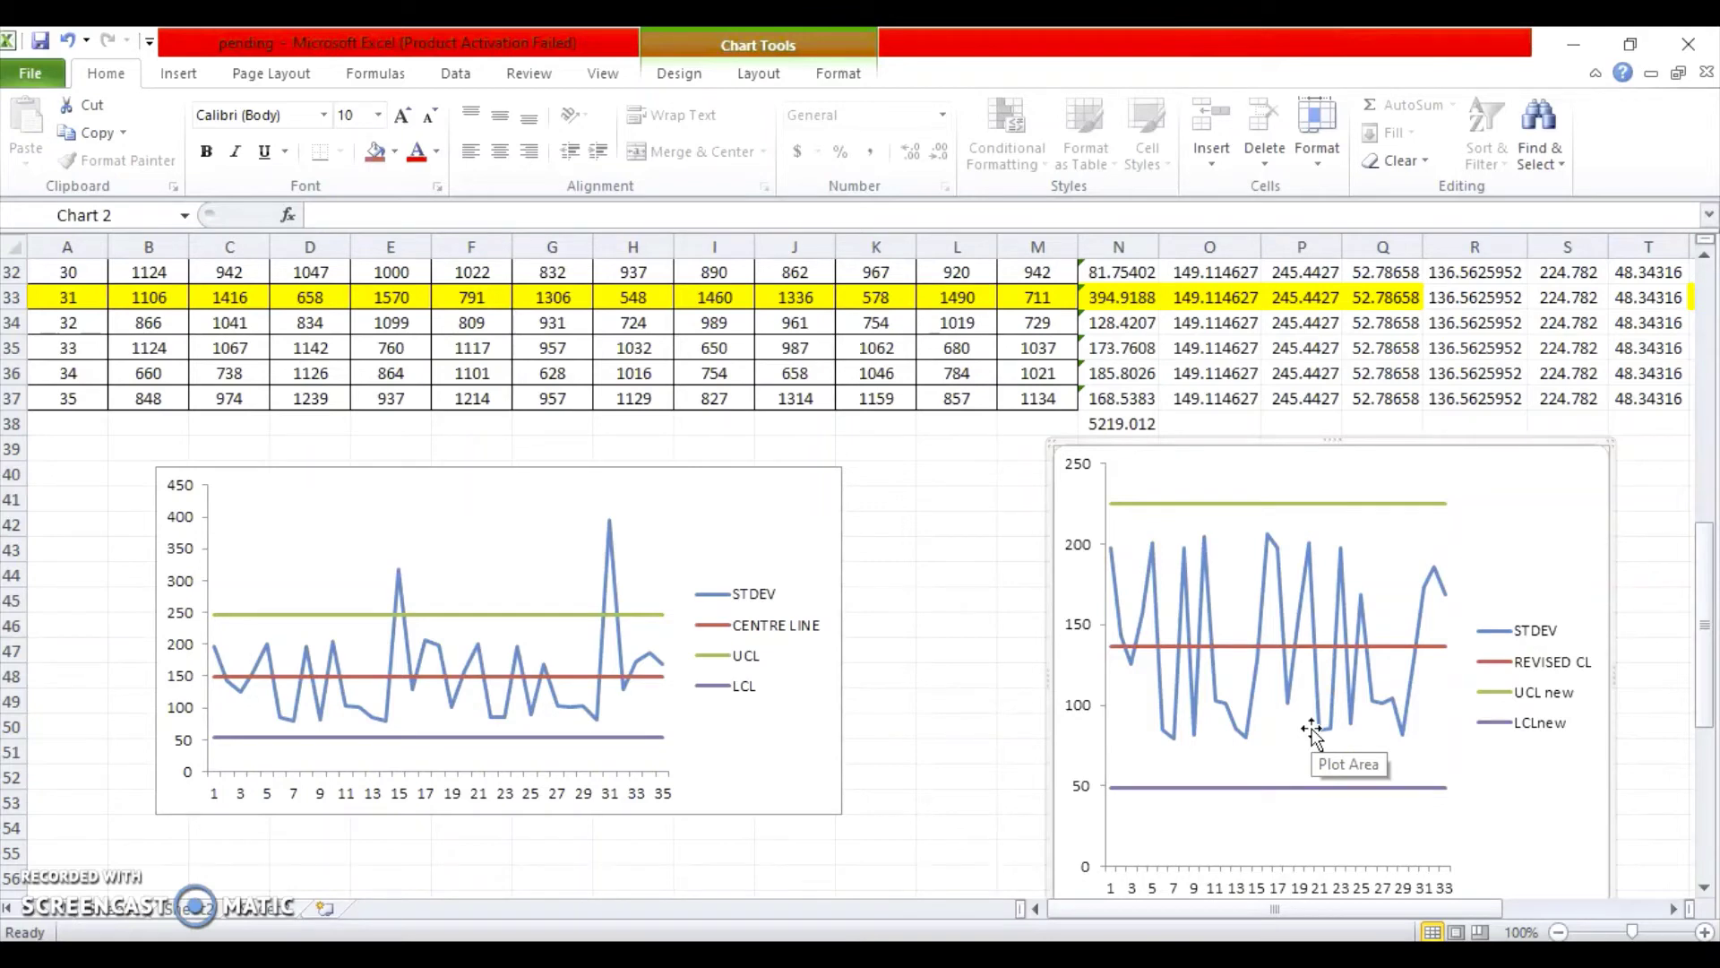
{"action": "mouse_move", "coordinate": [608, 628]}
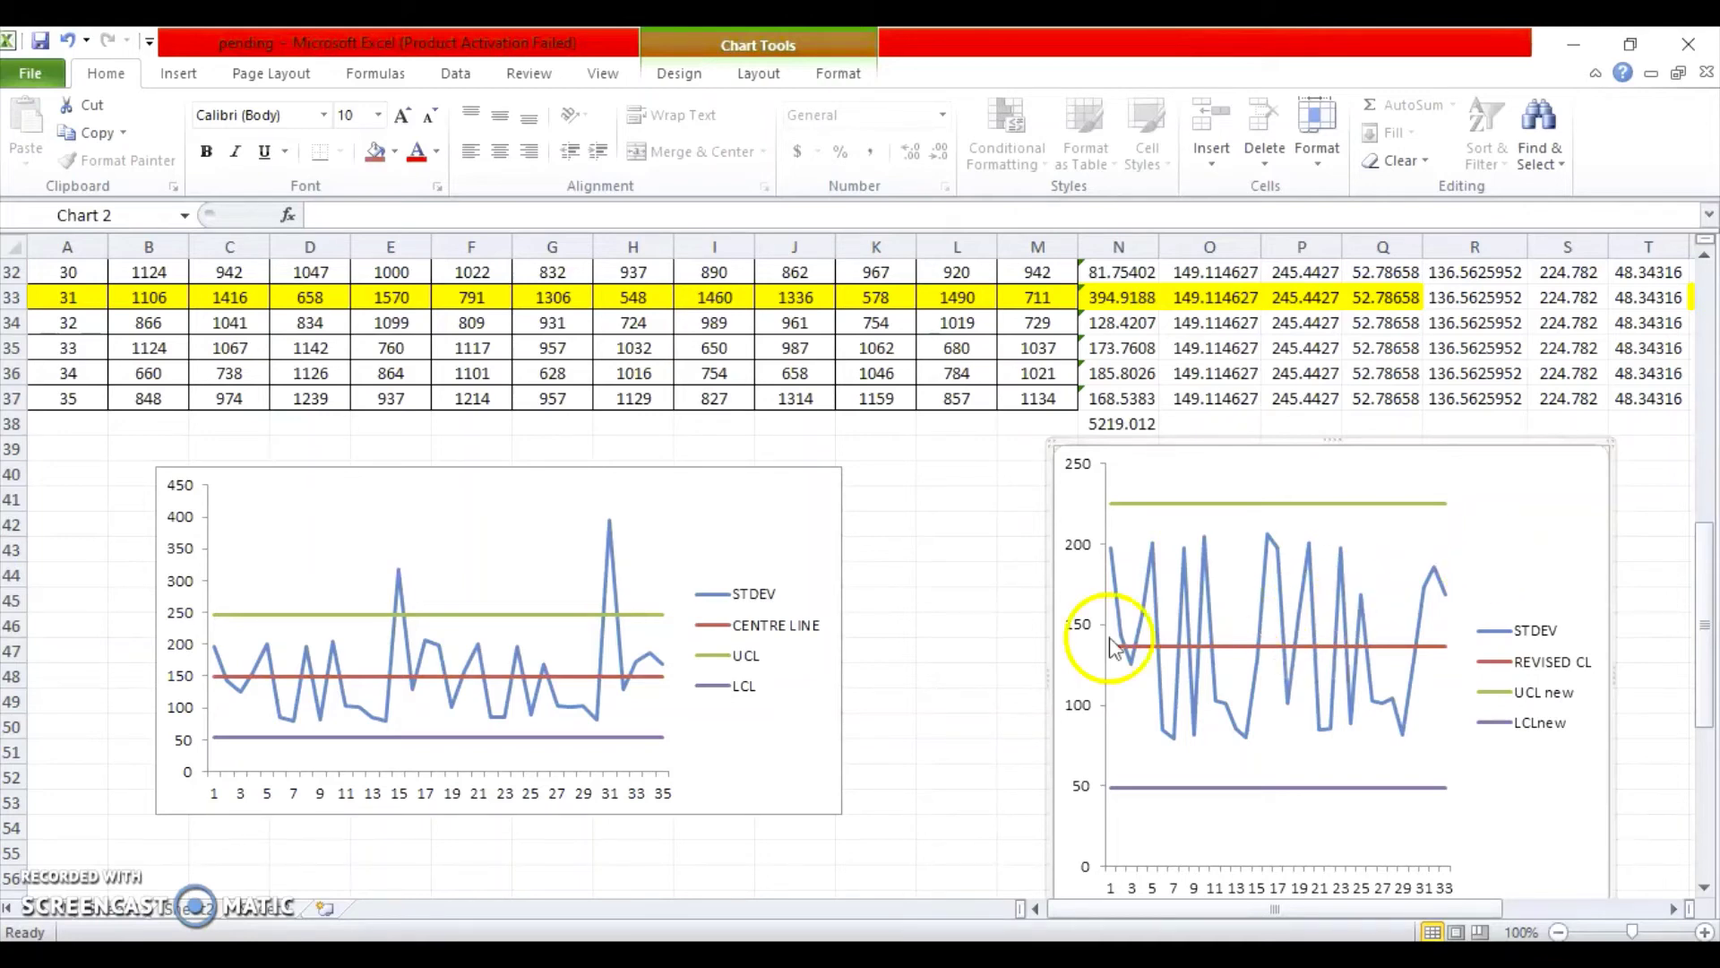
{"action": "left_click_drag", "start_coordinate": [1050, 681], "coordinate": [987, 683]}
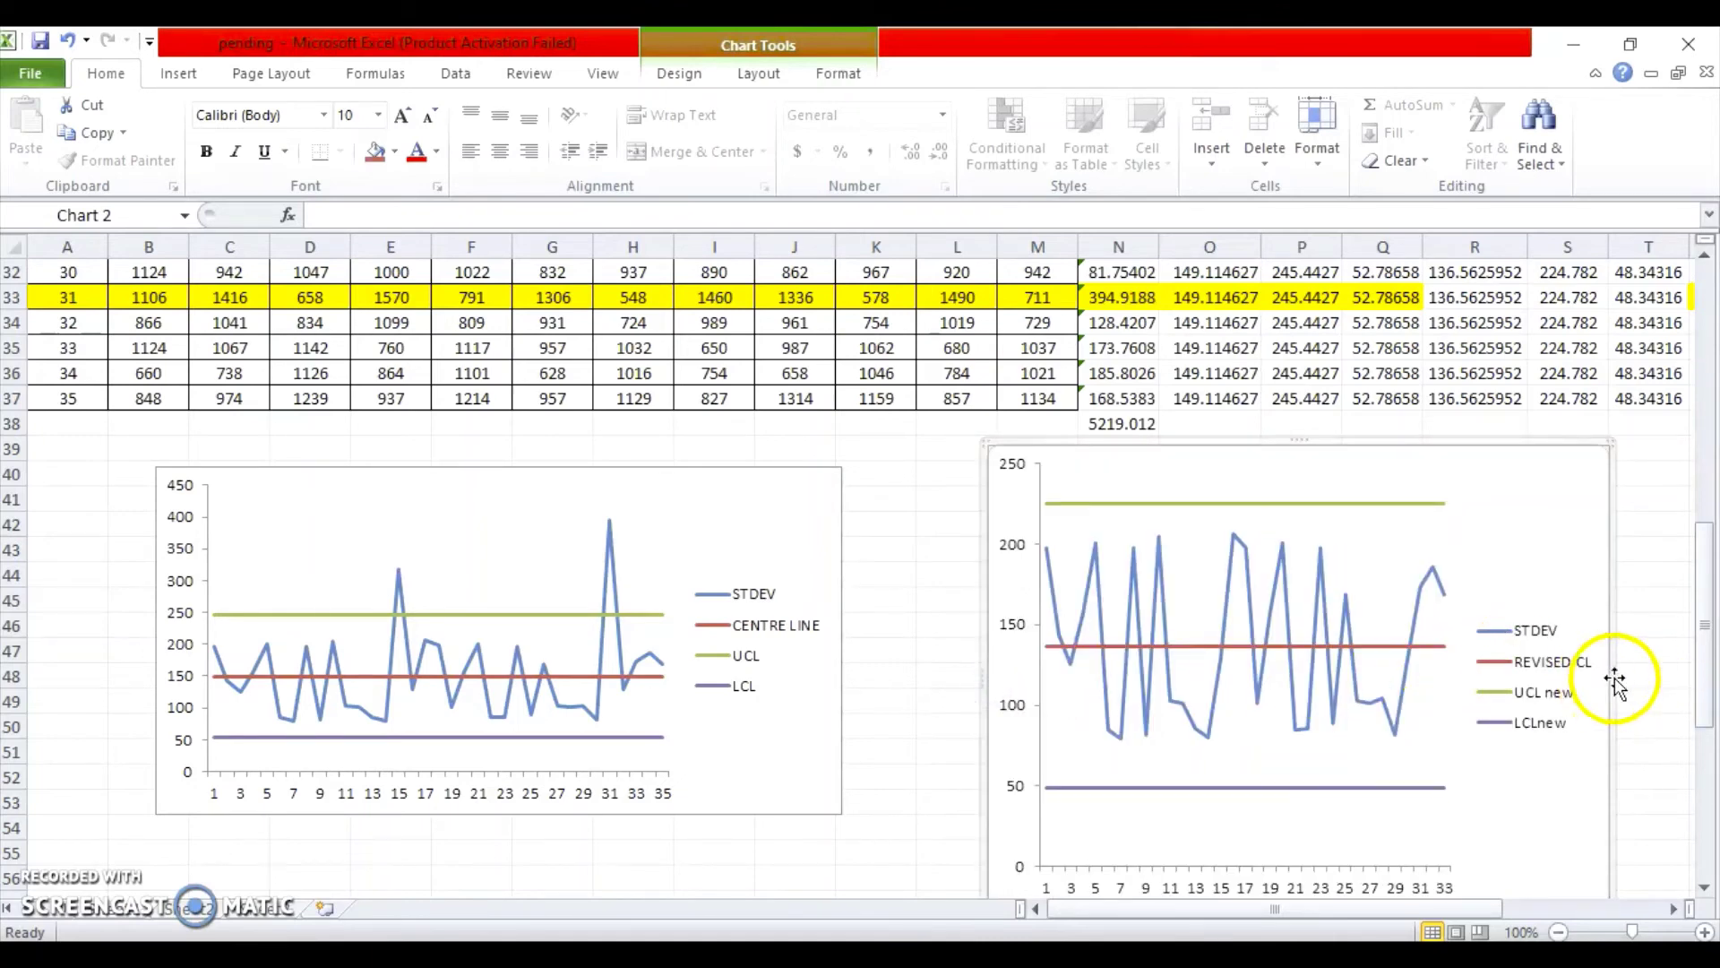
{"action": "left_click_drag", "start_coordinate": [1624, 676], "coordinate": [1638, 675]}
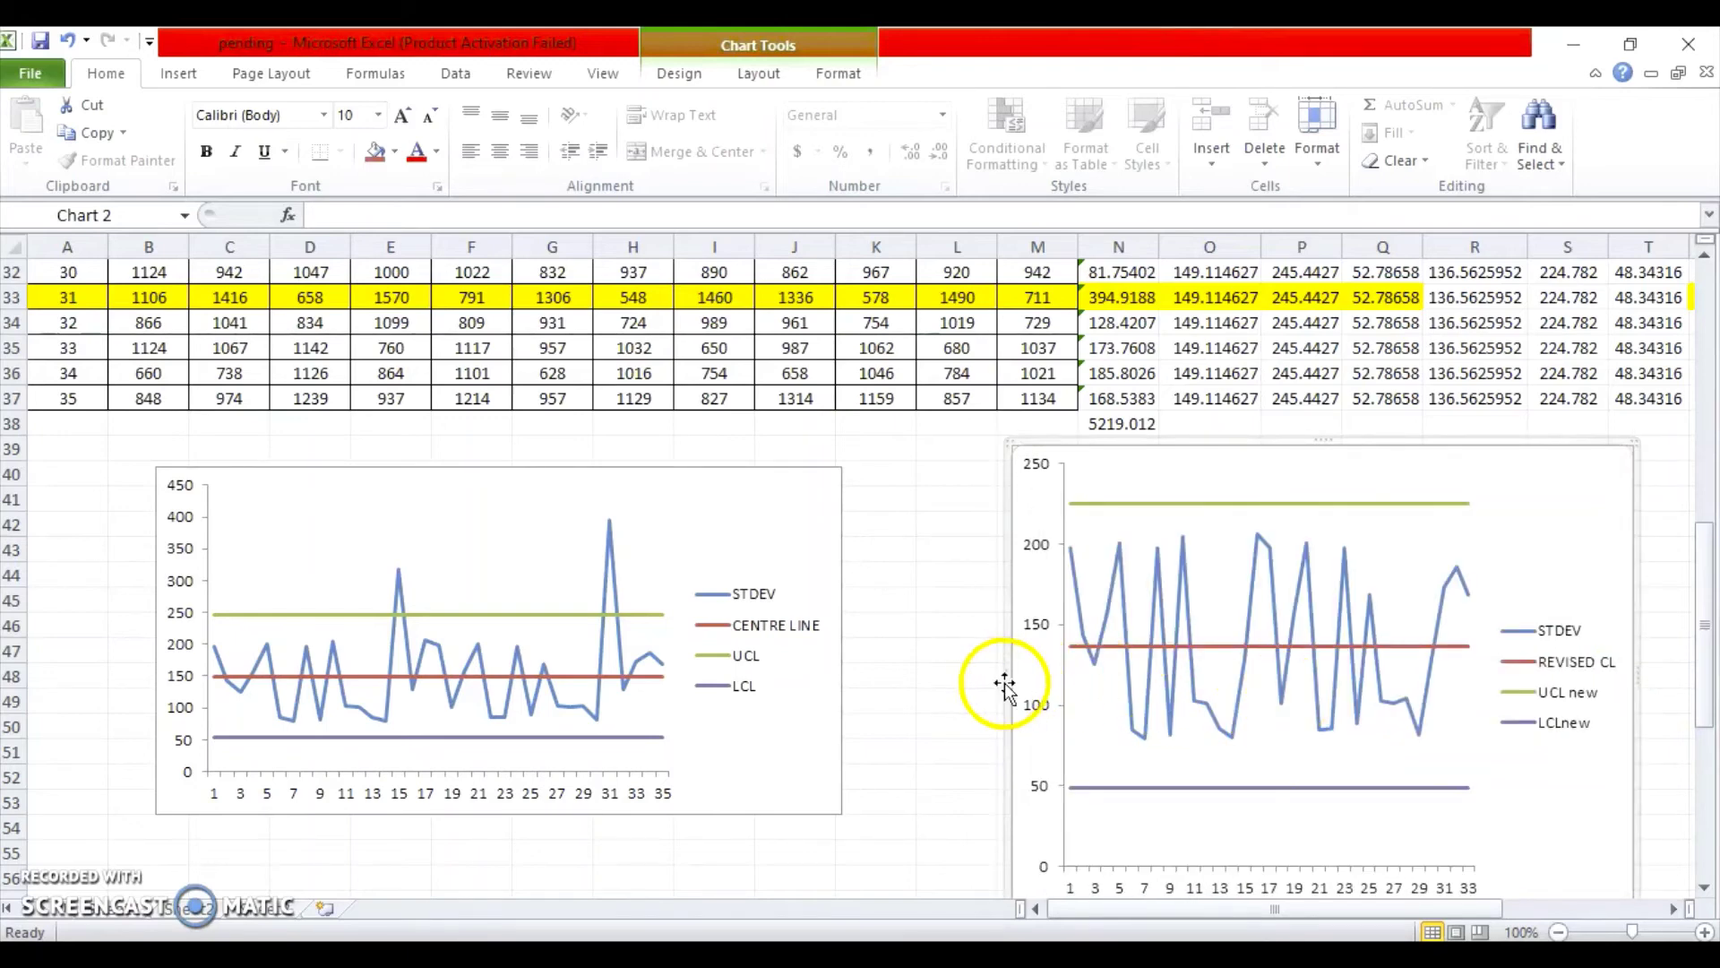
{"action": "left_click_drag", "start_coordinate": [1006, 673], "coordinate": [966, 676]}
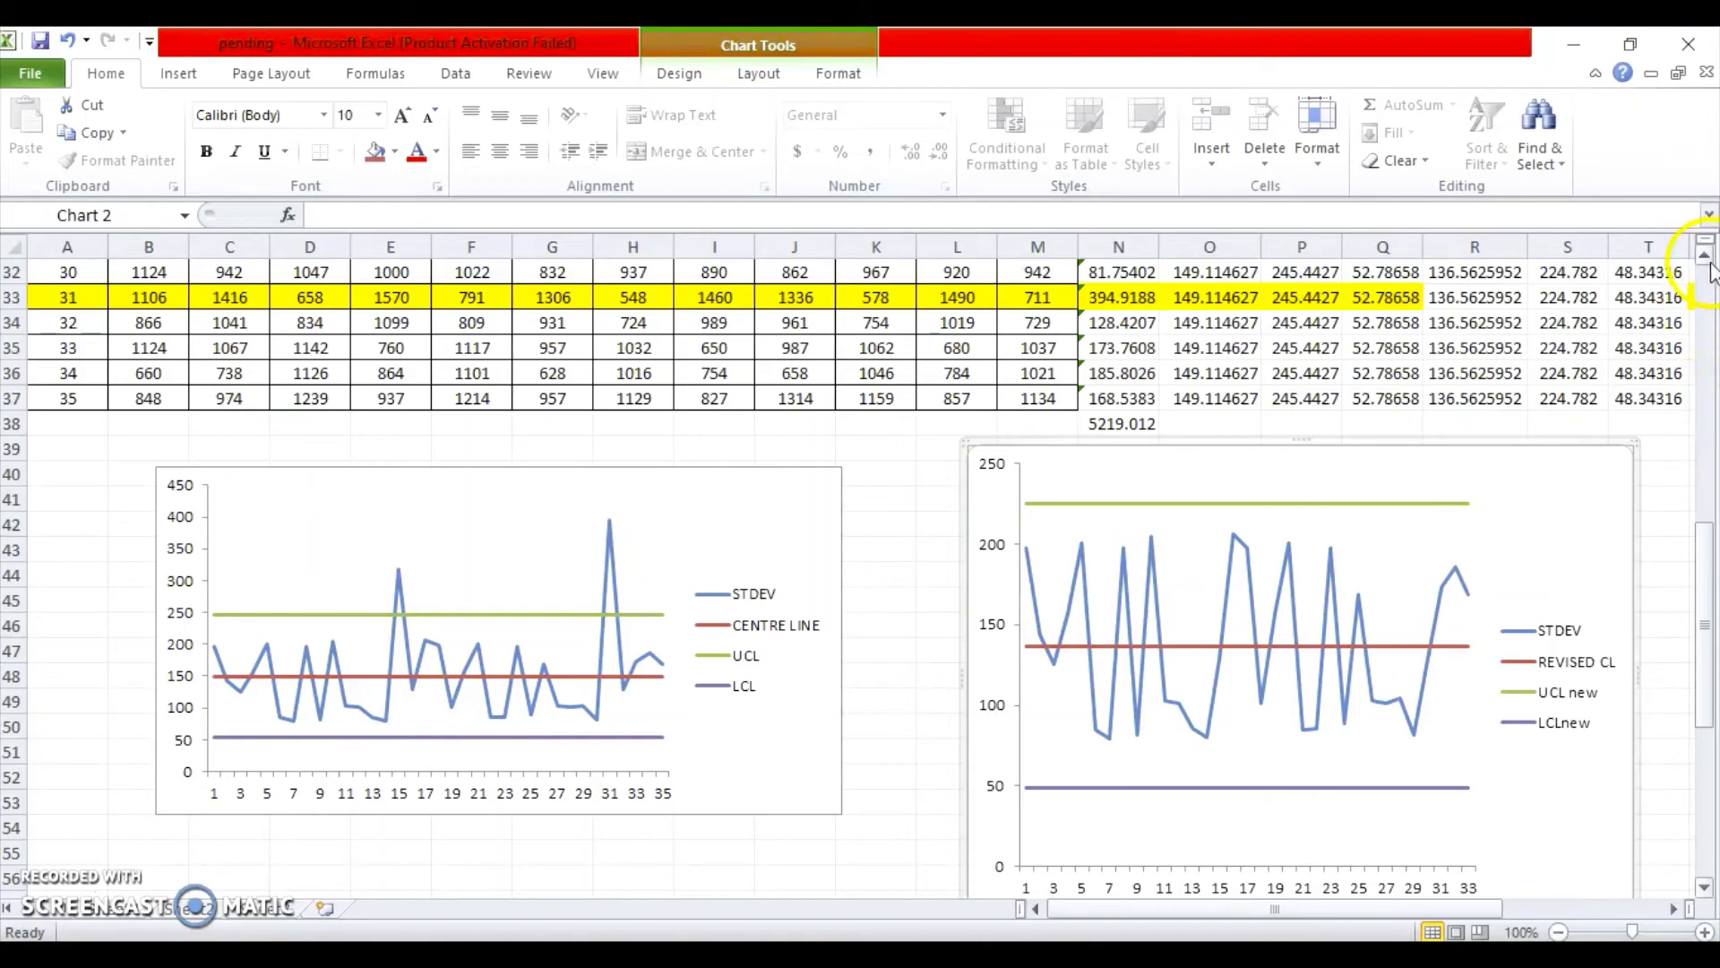
- Review the sample data and revised control limits, and compare the original control chart with the revised one
{"action": "scroll", "coordinate": [1711, 277], "scroll_direction": "up", "scroll_amount": 10}
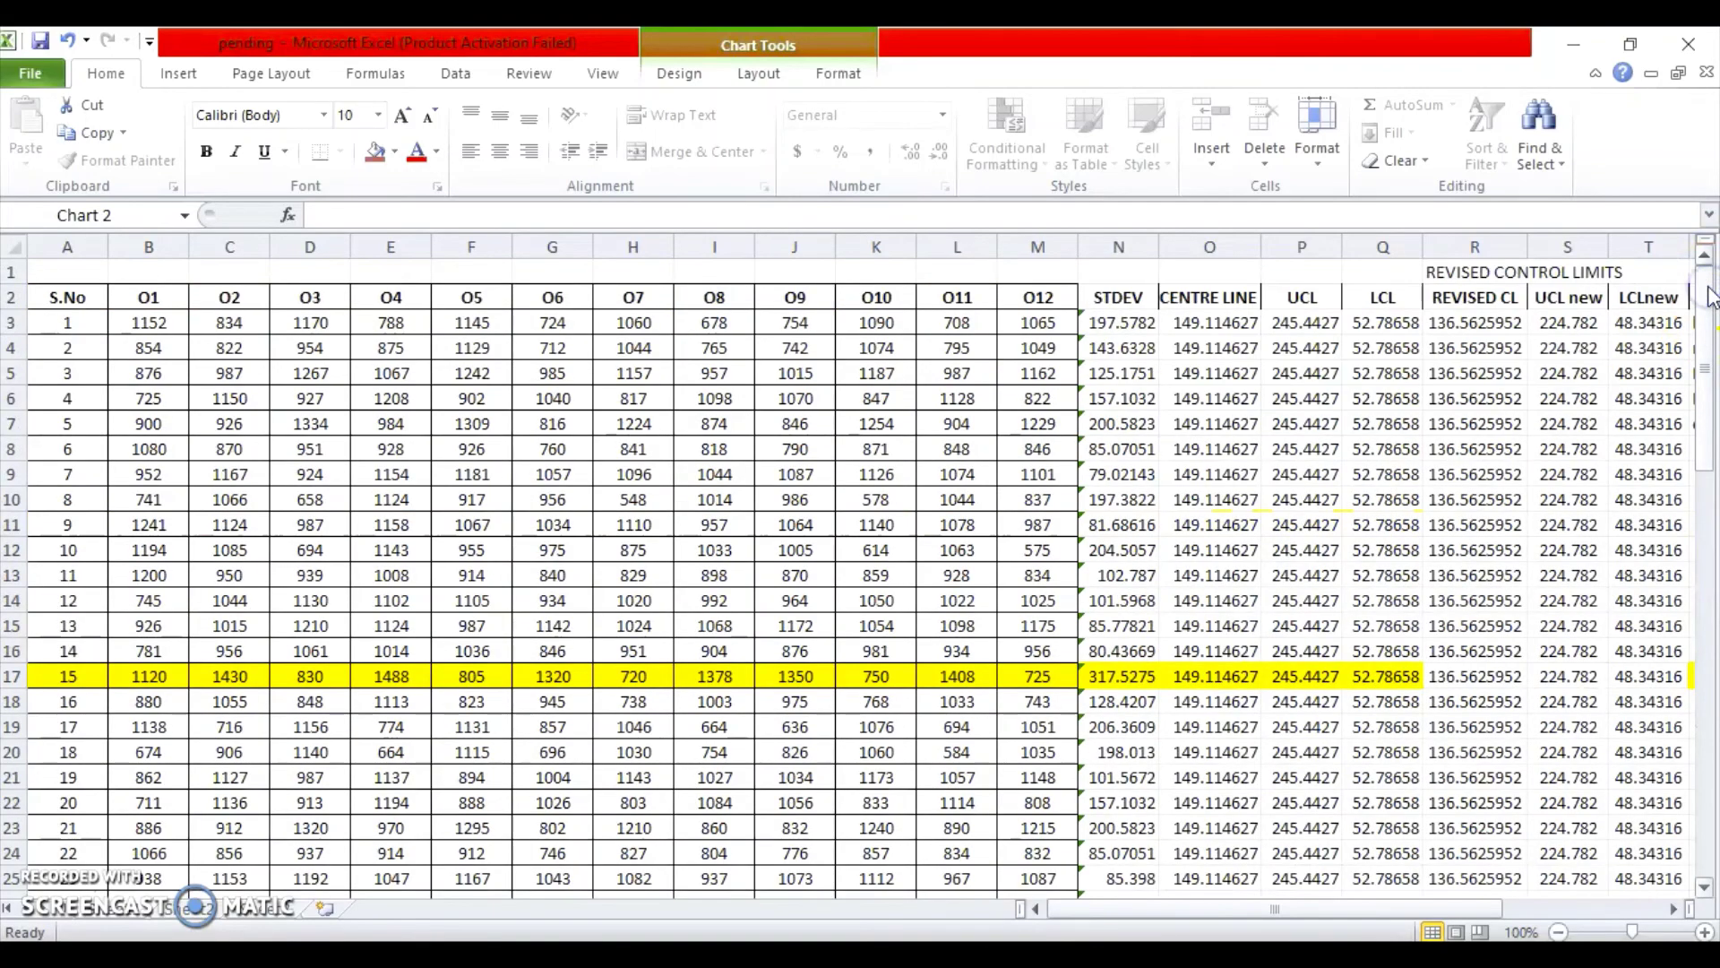
{"action": "left_click", "coordinate": [1707, 889]}
{"action": "left_click", "coordinate": [1706, 890]}
{"action": "left_click", "coordinate": [1707, 890]}
{"action": "left_click", "coordinate": [1707, 889]}
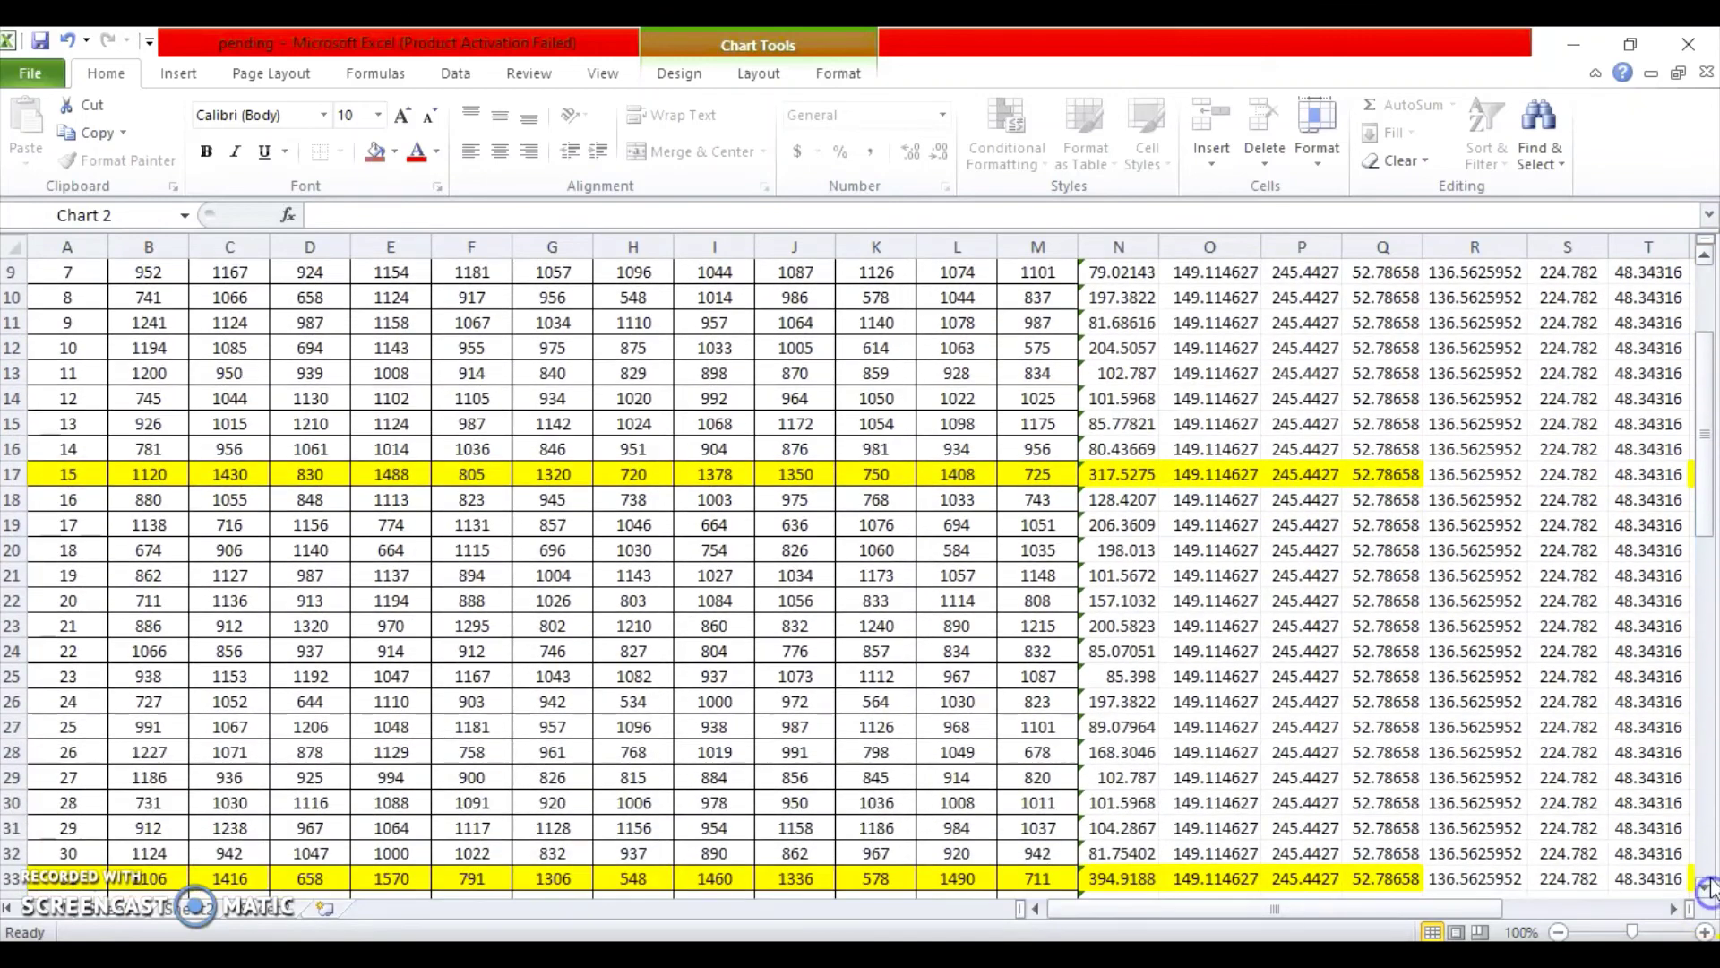
{"action": "left_click", "coordinate": [1707, 871]}
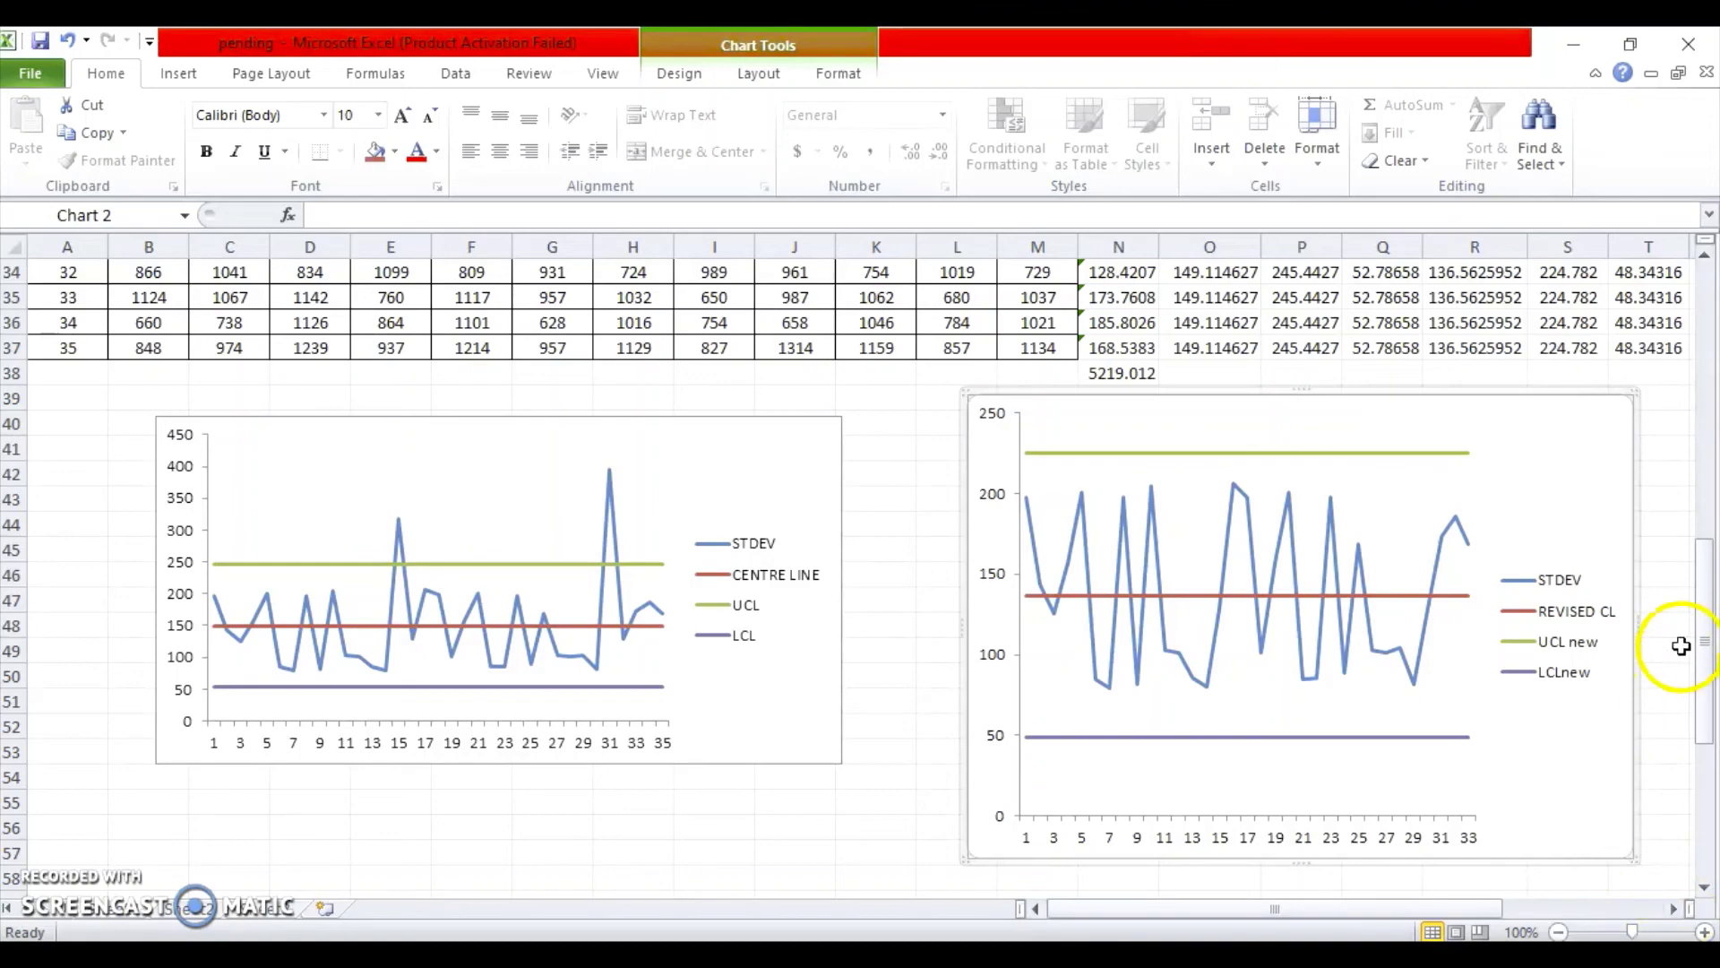
{"action": "mouse_move", "coordinate": [1705, 612]}
{"action": "left_mouse_down"}
{"action": "mouse_move", "coordinate": [1709, 313]}
{"action": "mouse_move", "coordinate": [1712, 590]}
{"action": "left_mouse_up"}
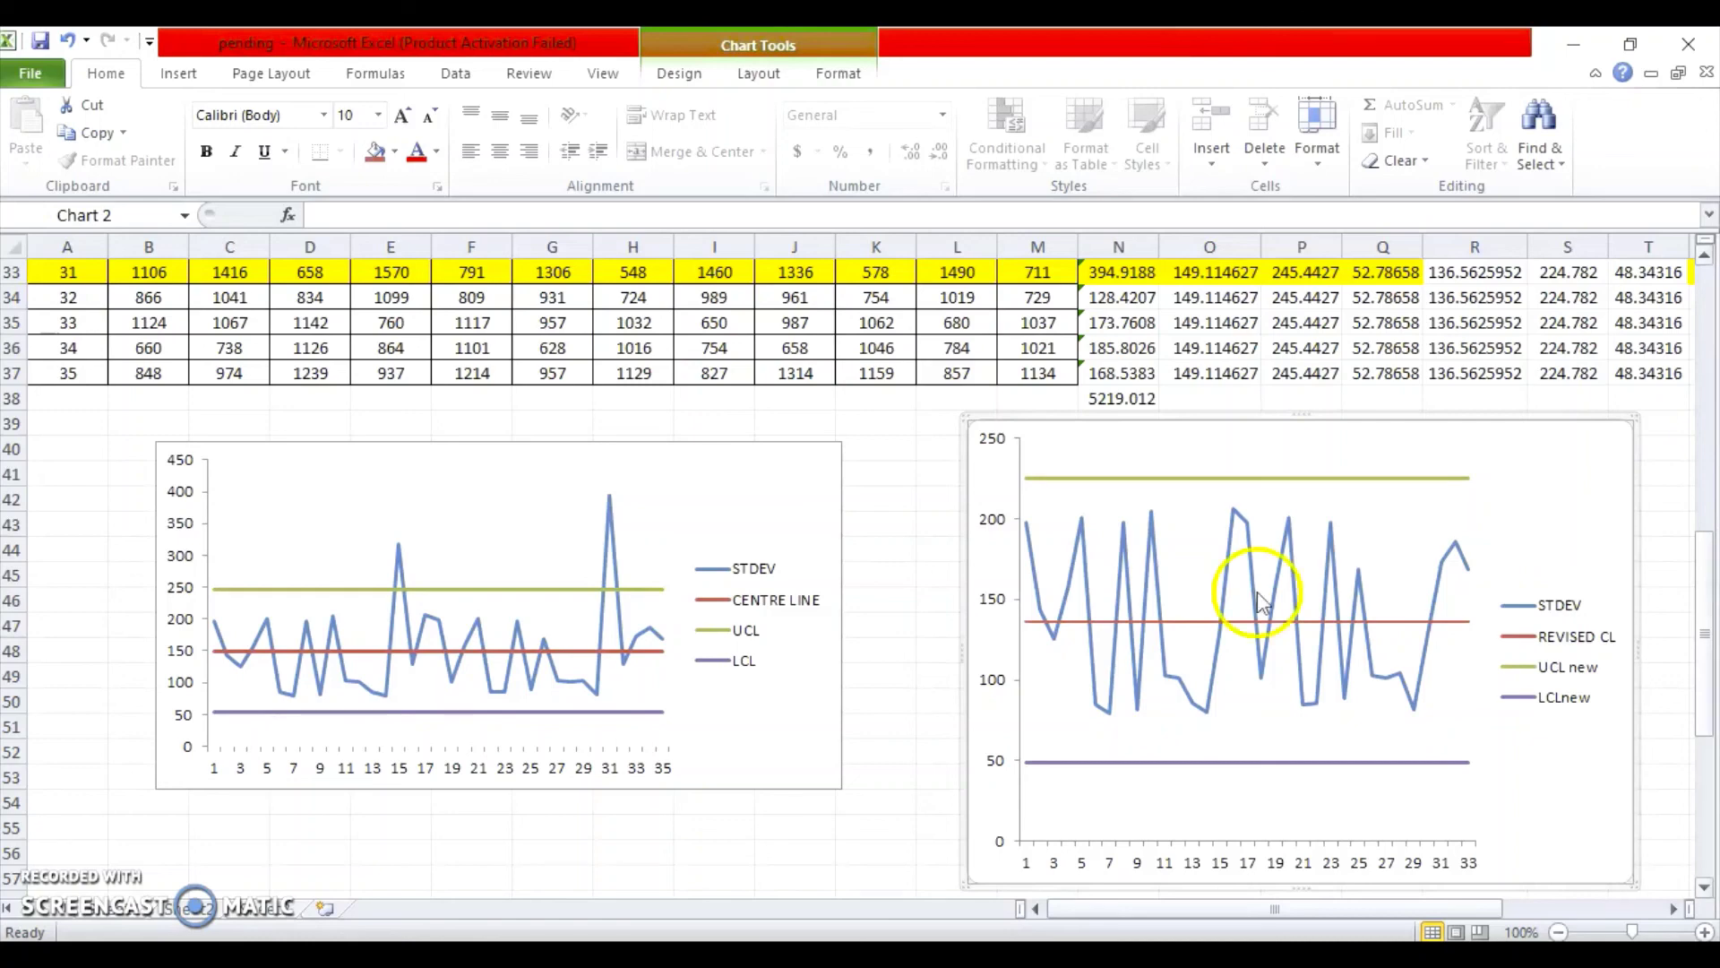
{"action": "left_click", "coordinate": [65, 891]}
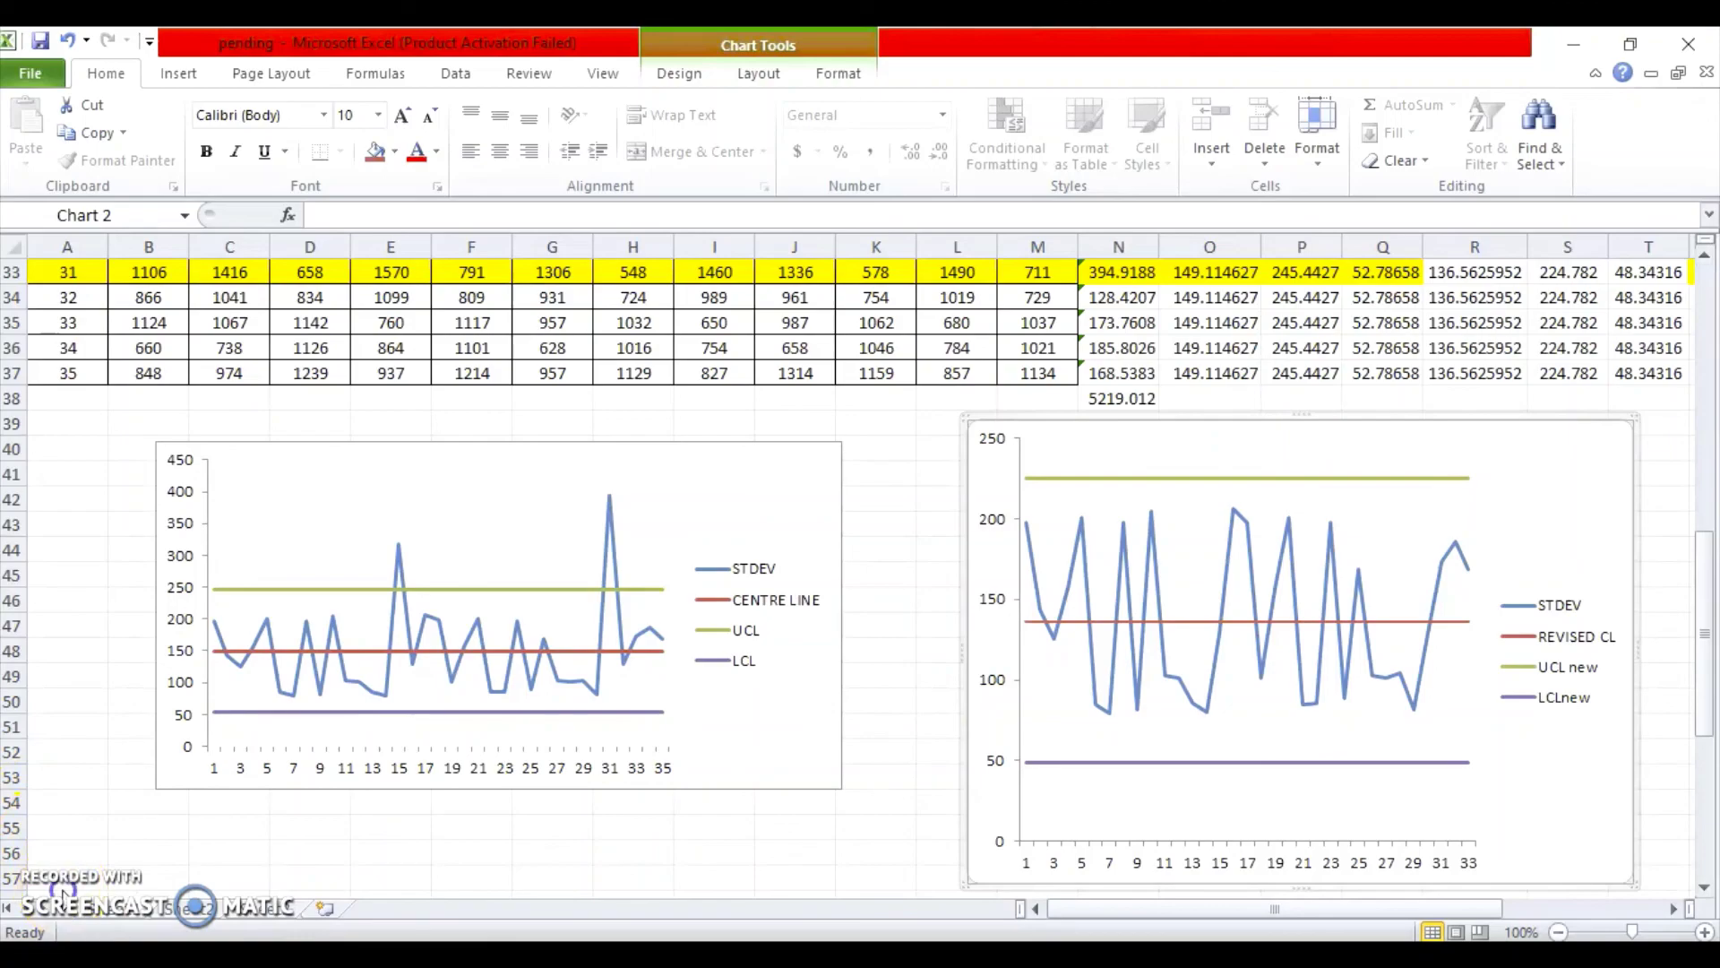